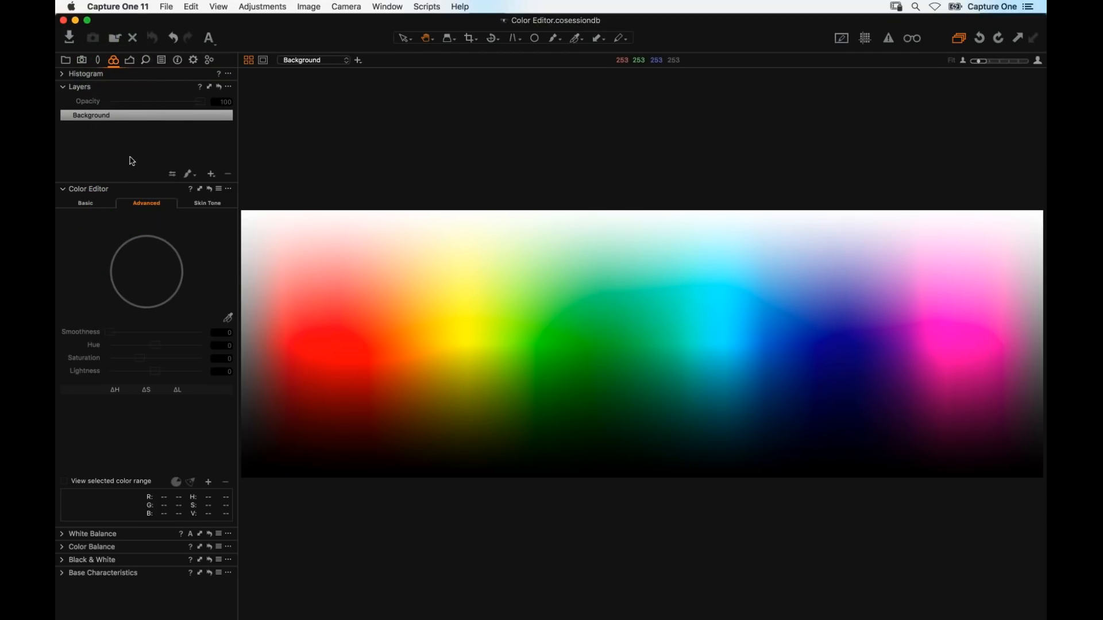
# Step: Look through the Color Editor's Basic, Advanced and Skin Tone modes, returning to Advanced
pyautogui.click(87, 204)
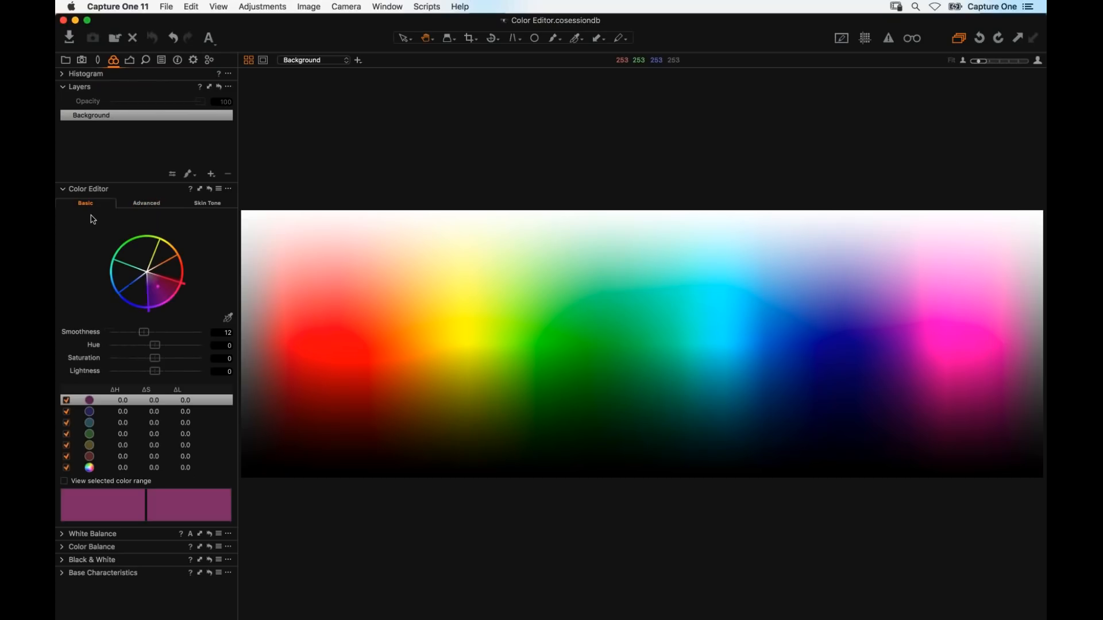
pyautogui.click(146, 204)
pyautogui.click(204, 203)
pyautogui.click(135, 206)
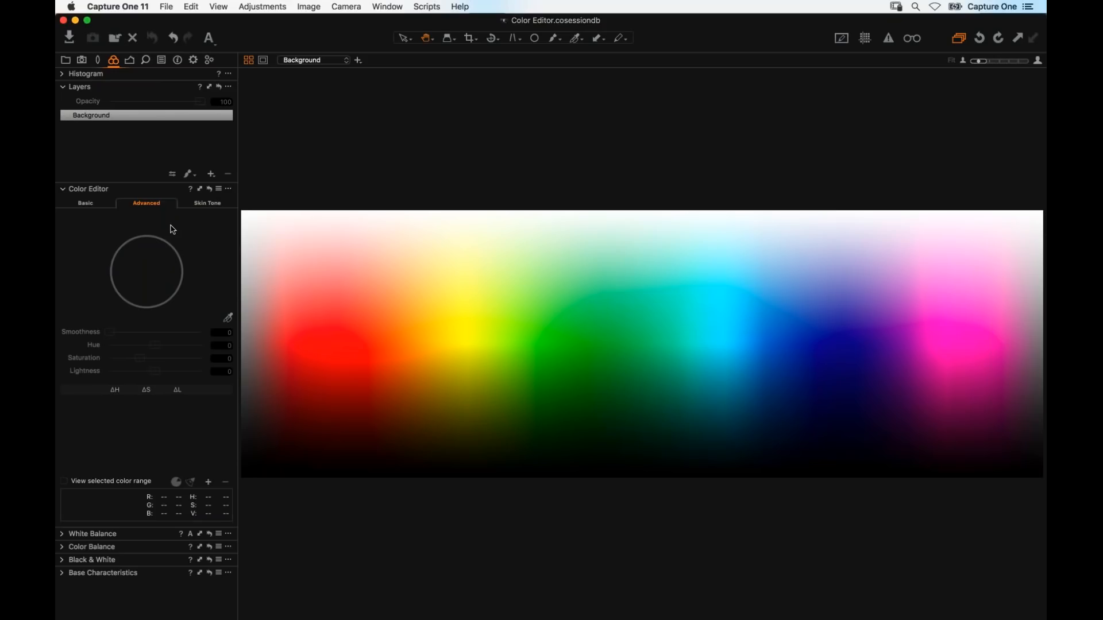
pyautogui.click(87, 203)
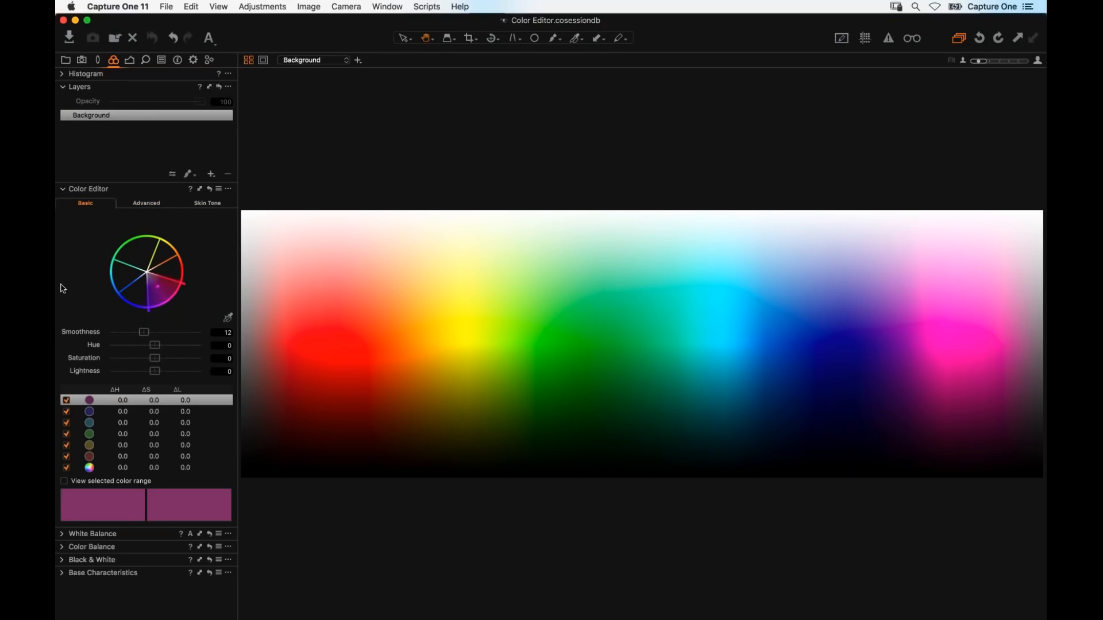
pyautogui.click(144, 207)
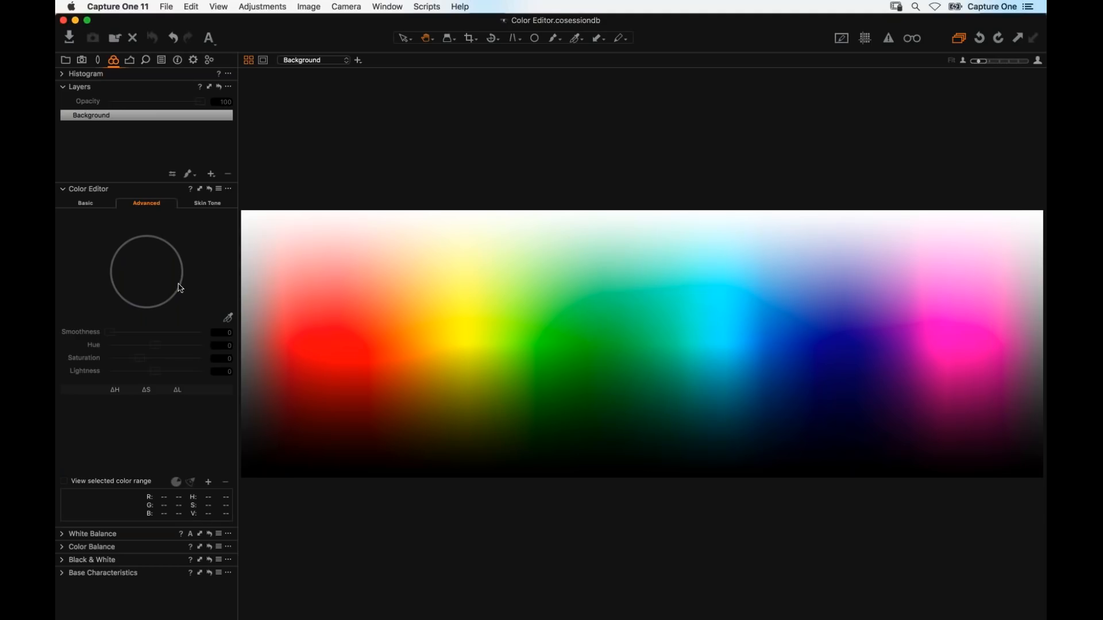
pyautogui.click(165, 235)
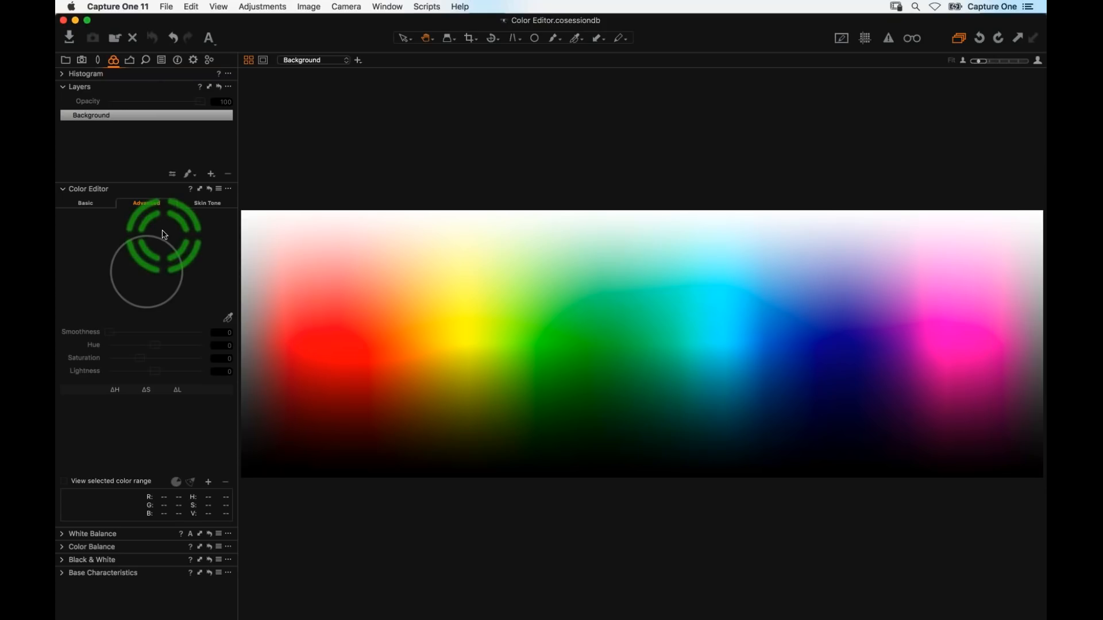
pyautogui.click(148, 379)
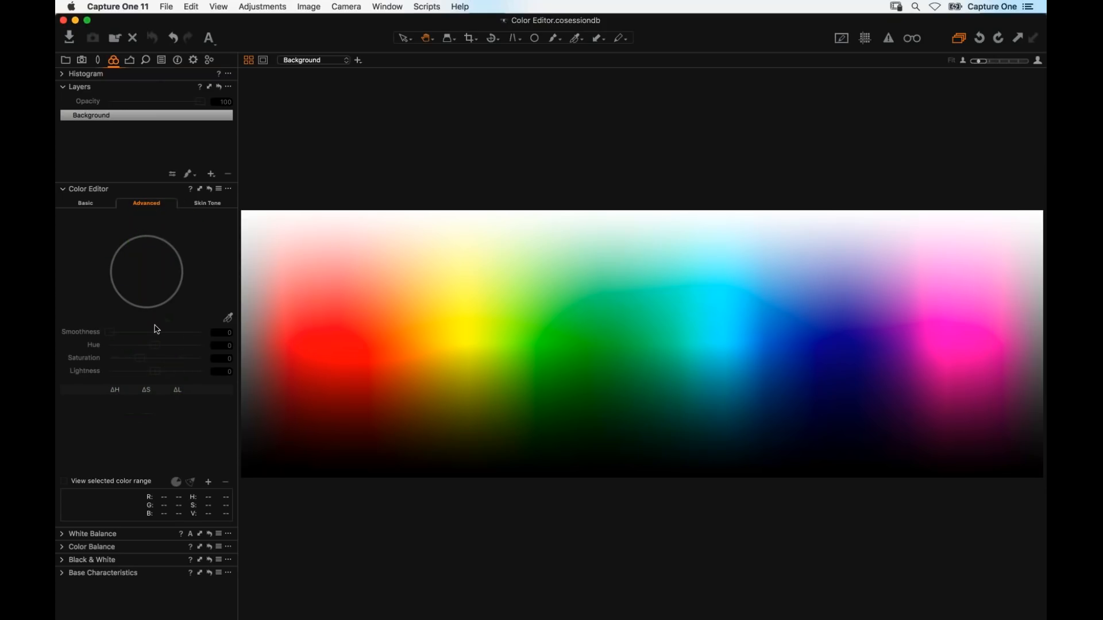
pyautogui.click(152, 290)
pyautogui.click(113, 297)
pyautogui.click(147, 241)
pyautogui.click(189, 305)
# Step: Pick the bright yellow area of the spectrum image as a new color range in the Advanced Color Editor
pyautogui.click(229, 319)
pyautogui.click(480, 312)
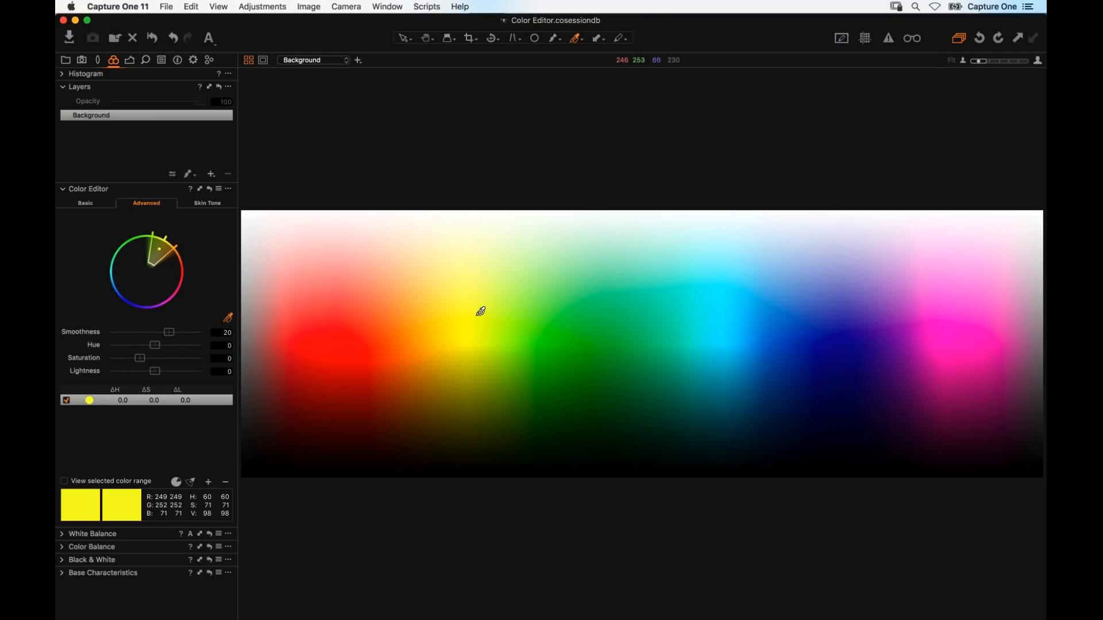
pyautogui.click(169, 277)
pyautogui.click(161, 248)
pyautogui.click(173, 238)
# Step: Show only the selected yellow range in color by enabling View selected color range
pyautogui.click(64, 483)
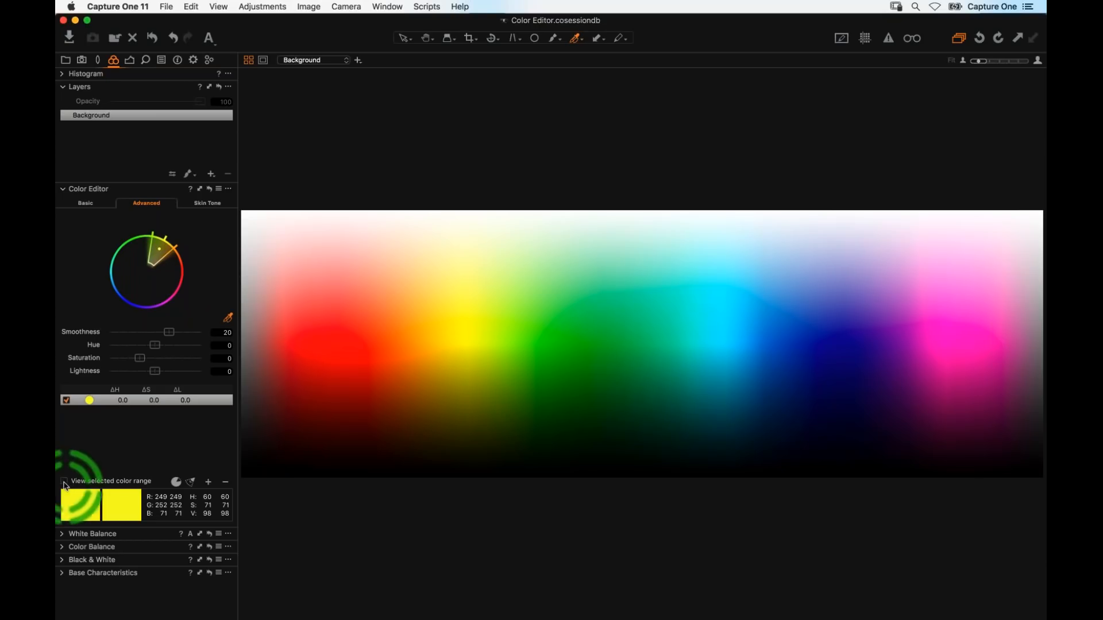
pyautogui.click(64, 482)
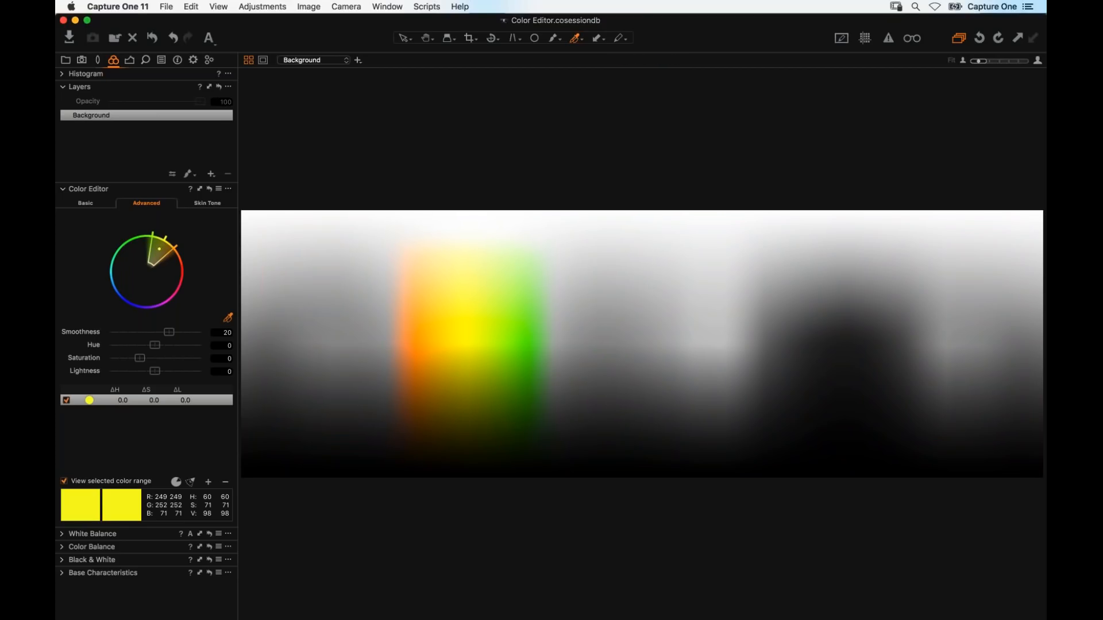
pyautogui.click(177, 246)
pyautogui.click(210, 290)
pyautogui.click(185, 247)
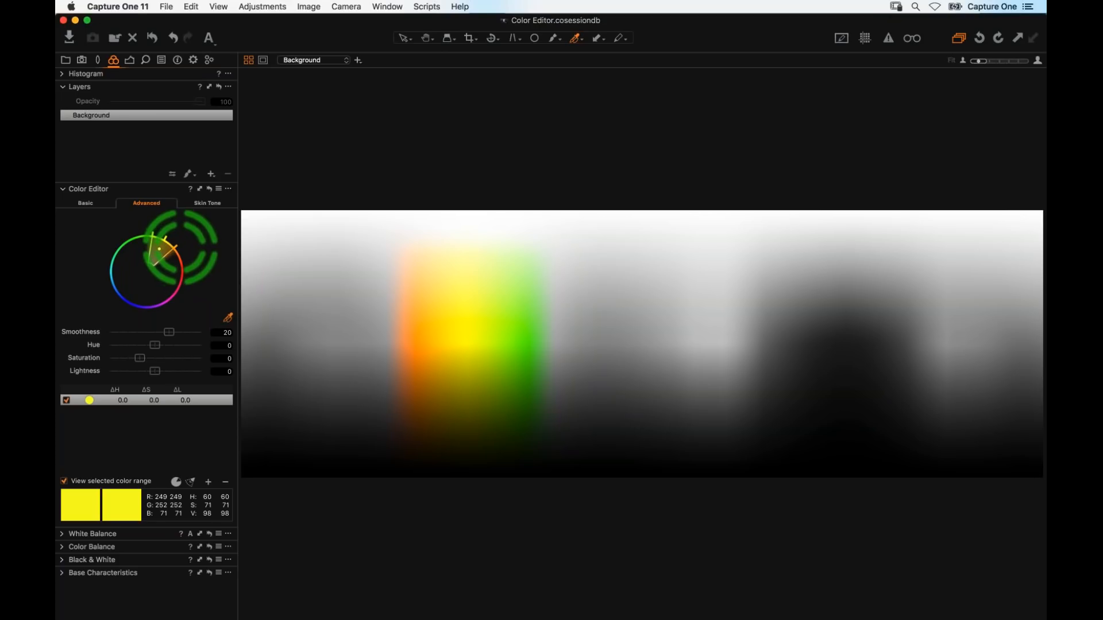
# Step: Narrow the hue span of the yellow range and expand its saturation range out to the wheel's center
pyautogui.moveTo(176, 247); pyautogui.dragTo(184, 268)
pyautogui.moveTo(152, 233); pyautogui.dragTo(175, 248)
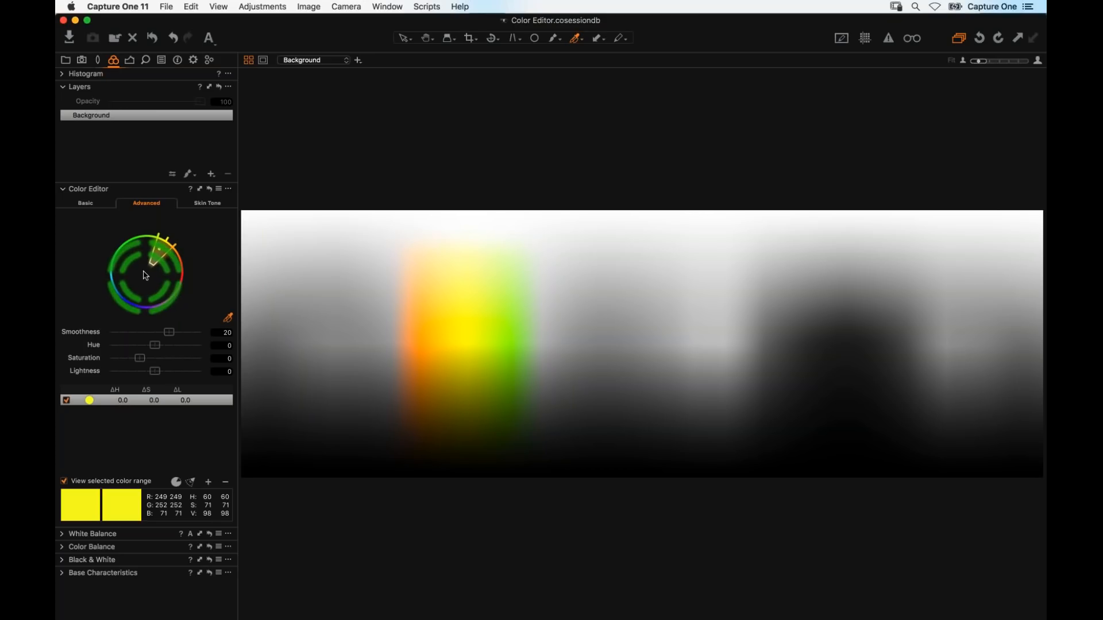
pyautogui.moveTo(152, 265); pyautogui.dragTo(159, 254)
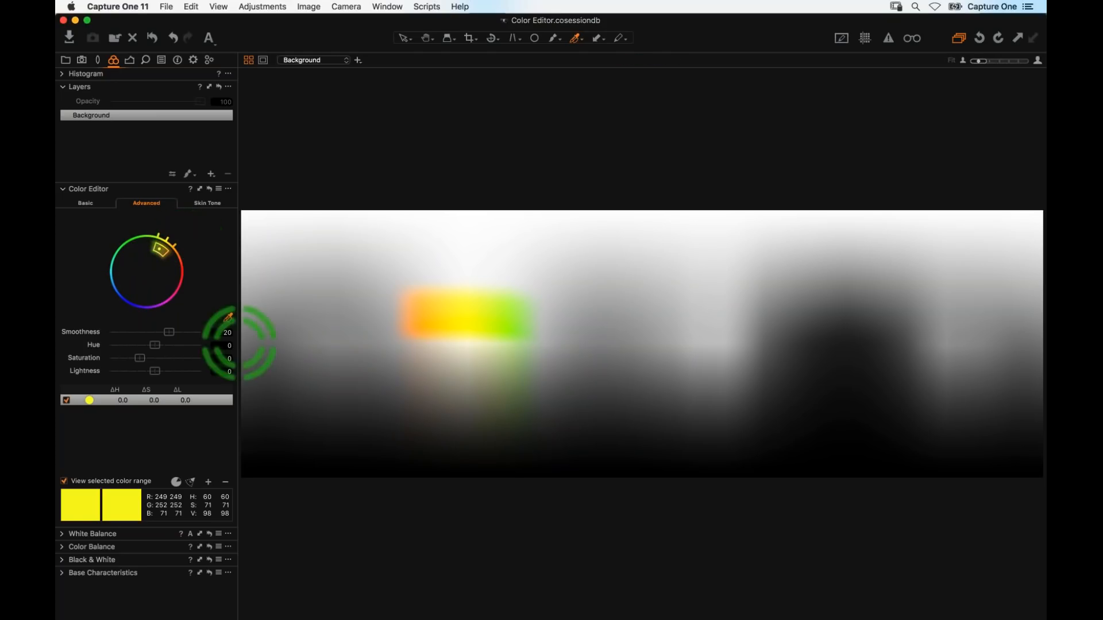
pyautogui.click(192, 484)
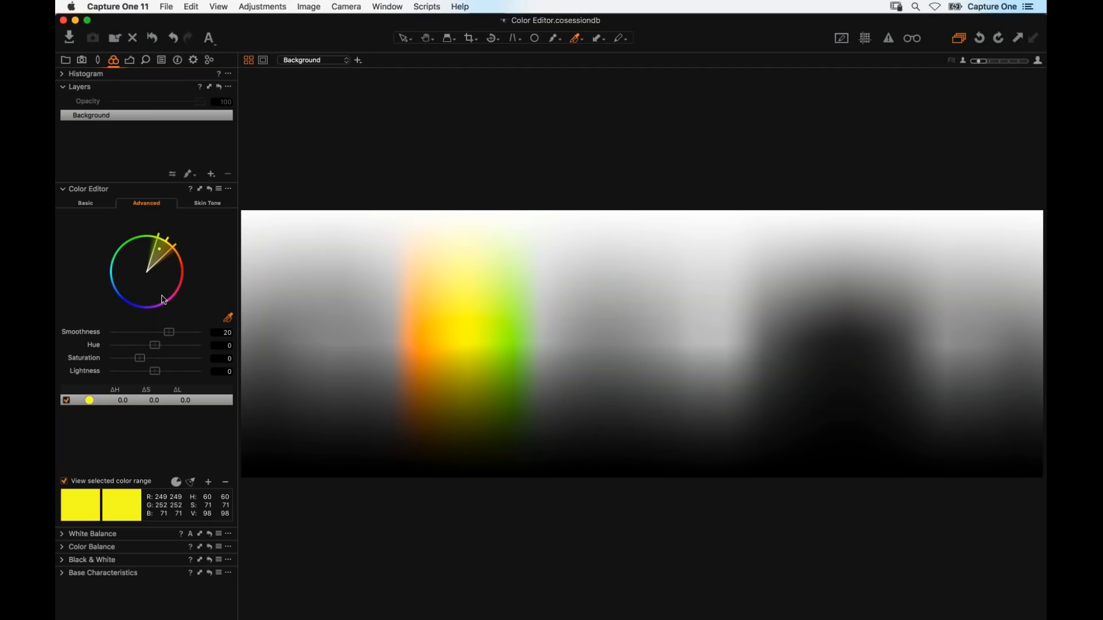
# Step: Preview the inverted color slice around the yellow range and switch the inversion back off
pyautogui.click(178, 484)
pyautogui.click(178, 485)
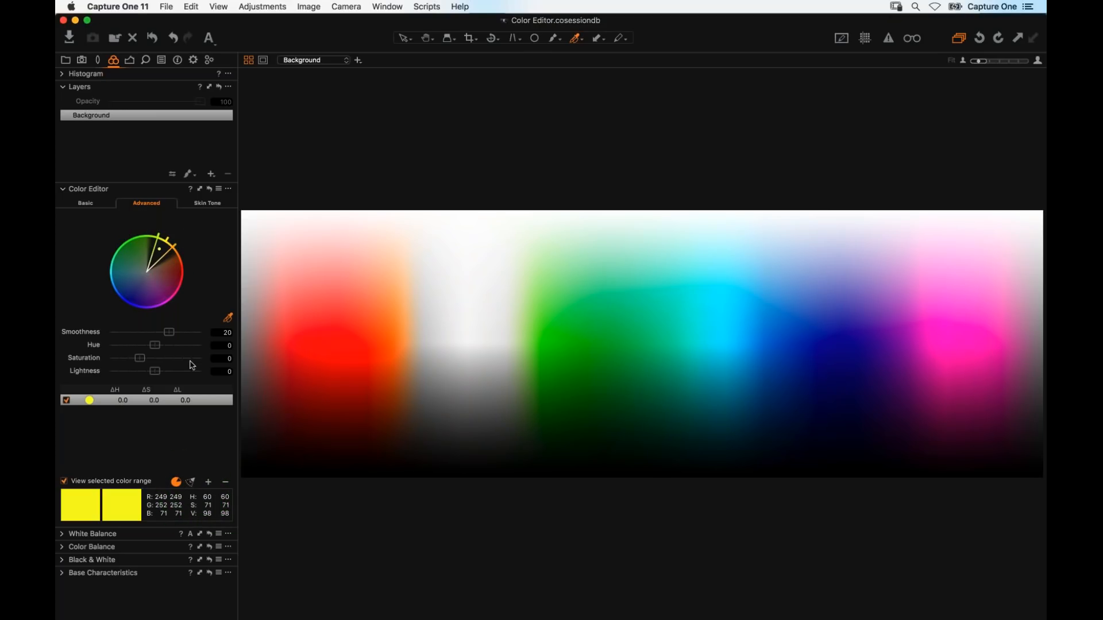
pyautogui.click(177, 484)
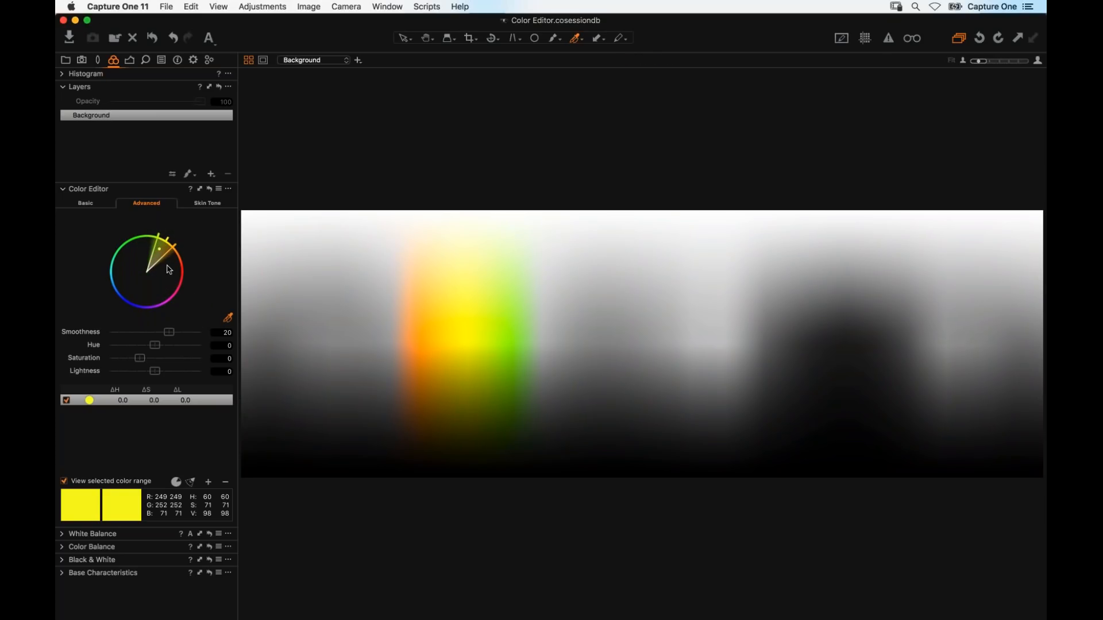
# Step: Raise the inner saturation limit of the yellow range to exclude weakly saturated colors
pyautogui.moveTo(147, 270); pyautogui.dragTo(153, 258)
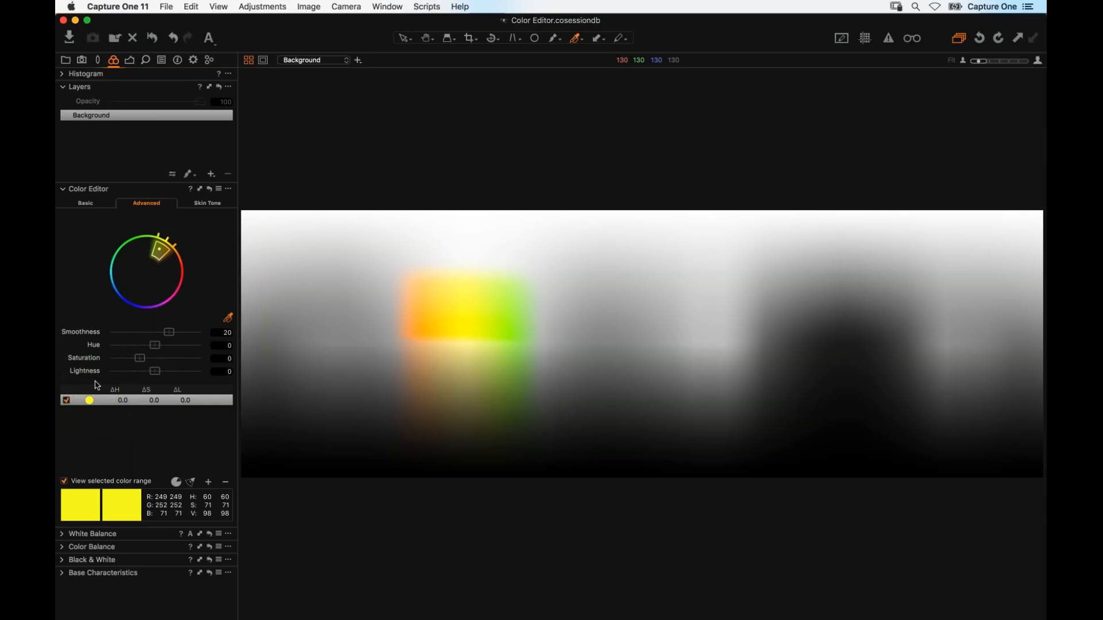
# Step: Detach the Color Editor as an enlarged floating window that leaves the yellow part of the image uncovered
pyautogui.moveTo(103, 188); pyautogui.dragTo(305, 85)
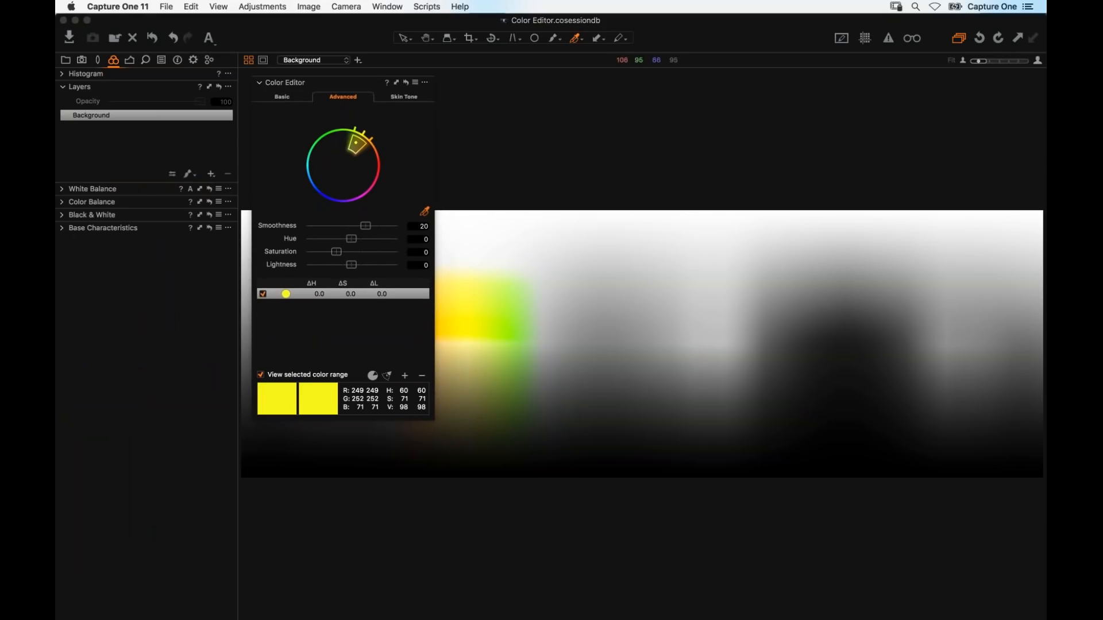
pyautogui.moveTo(433, 420); pyautogui.dragTo(618, 560)
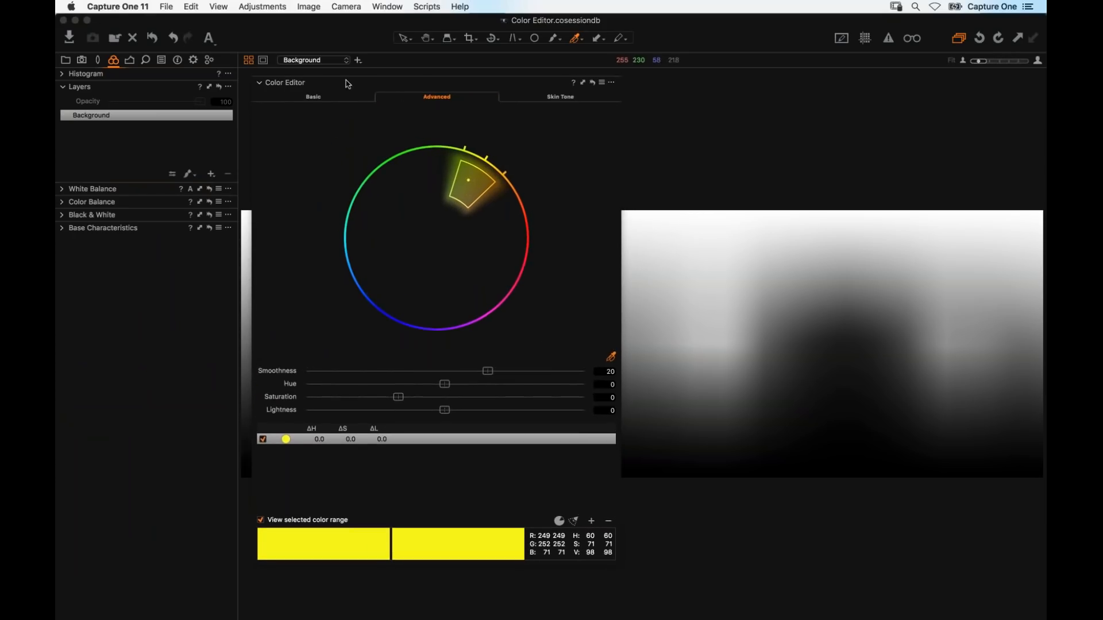
pyautogui.moveTo(348, 84); pyautogui.dragTo(156, 24)
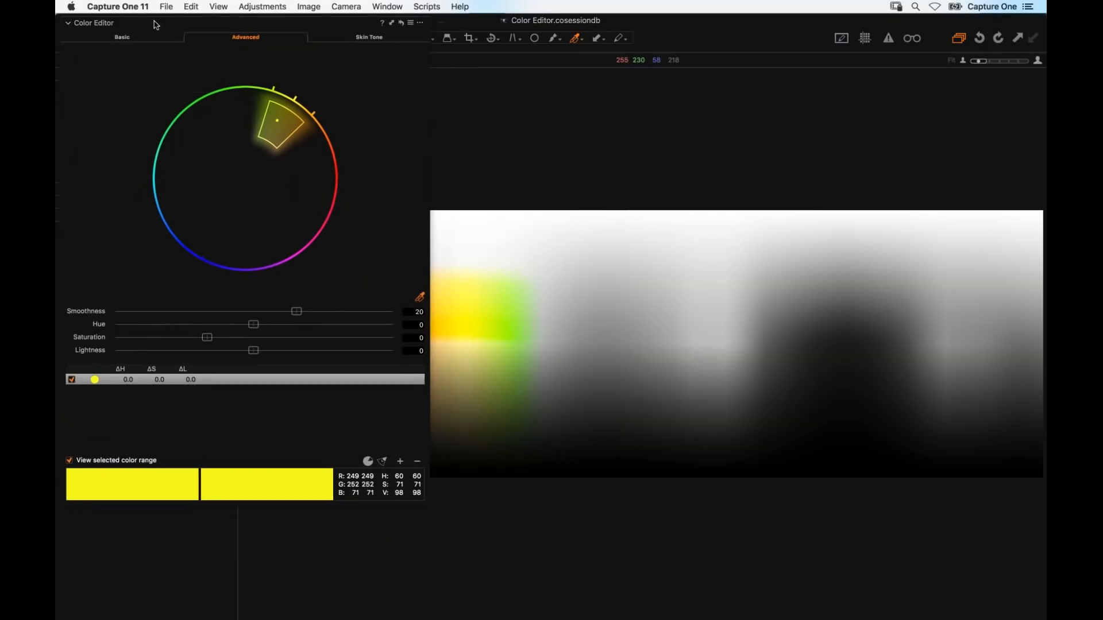
pyautogui.click(106, 25)
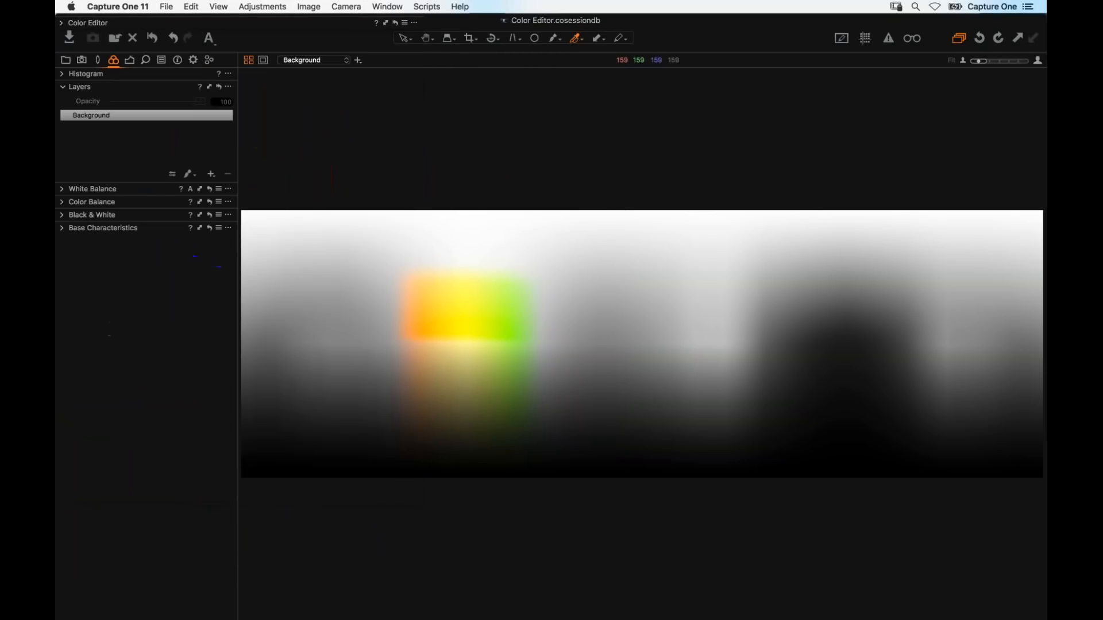
pyautogui.click(103, 24)
pyautogui.moveTo(419, 504); pyautogui.dragTo(355, 506)
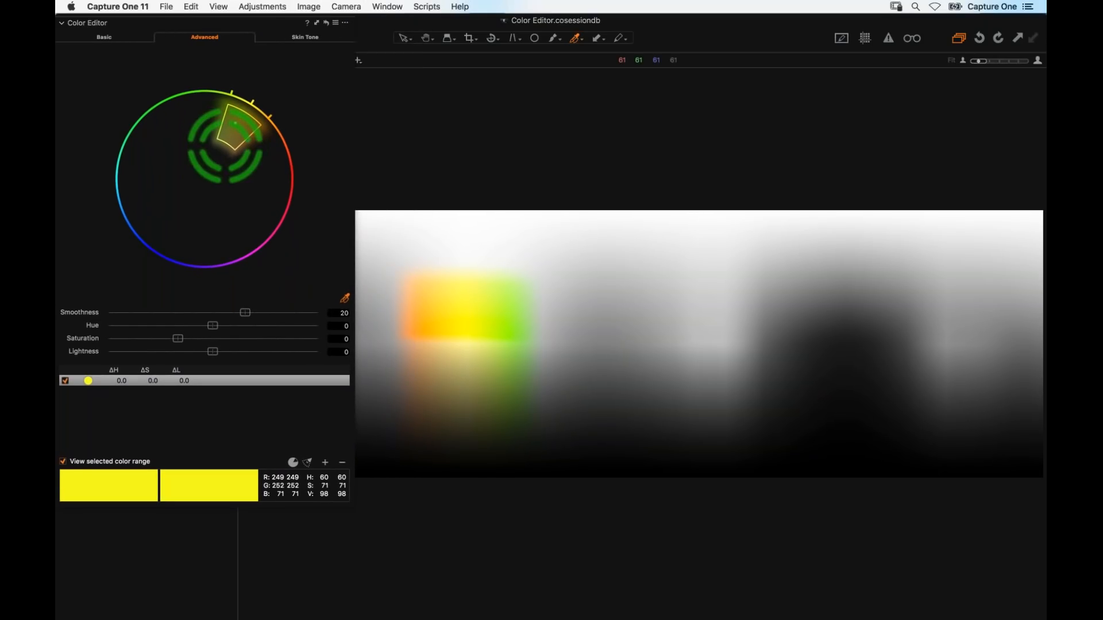
# Step: Shrink the hue and saturation limits to a small patch around the picked yellow
pyautogui.moveTo(226, 143); pyautogui.dragTo(231, 120)
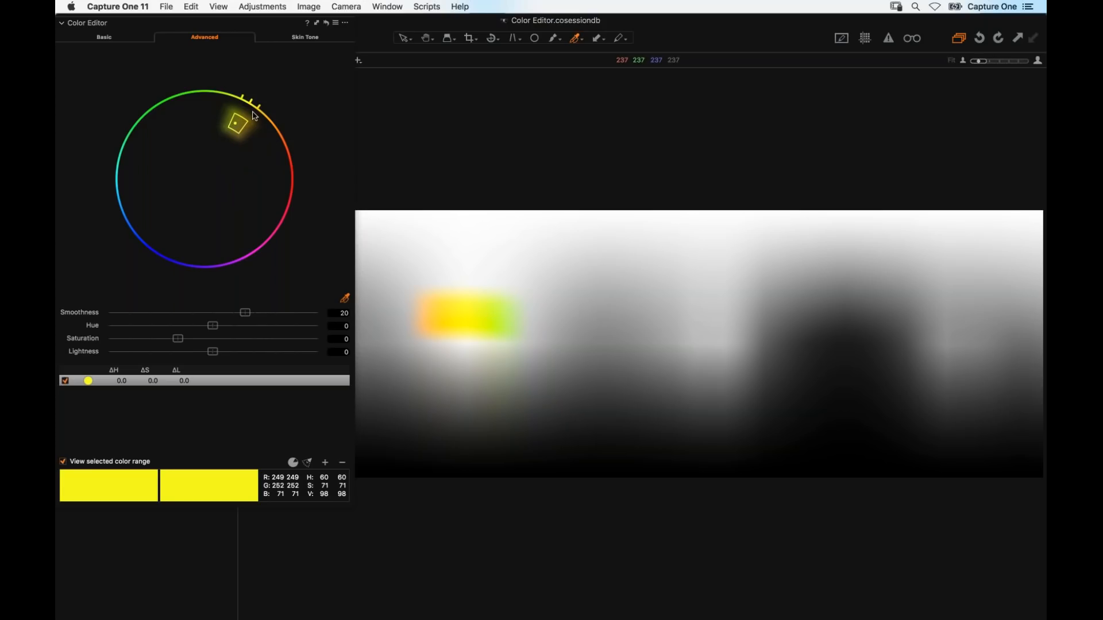
pyautogui.click(257, 315)
pyautogui.click(495, 295)
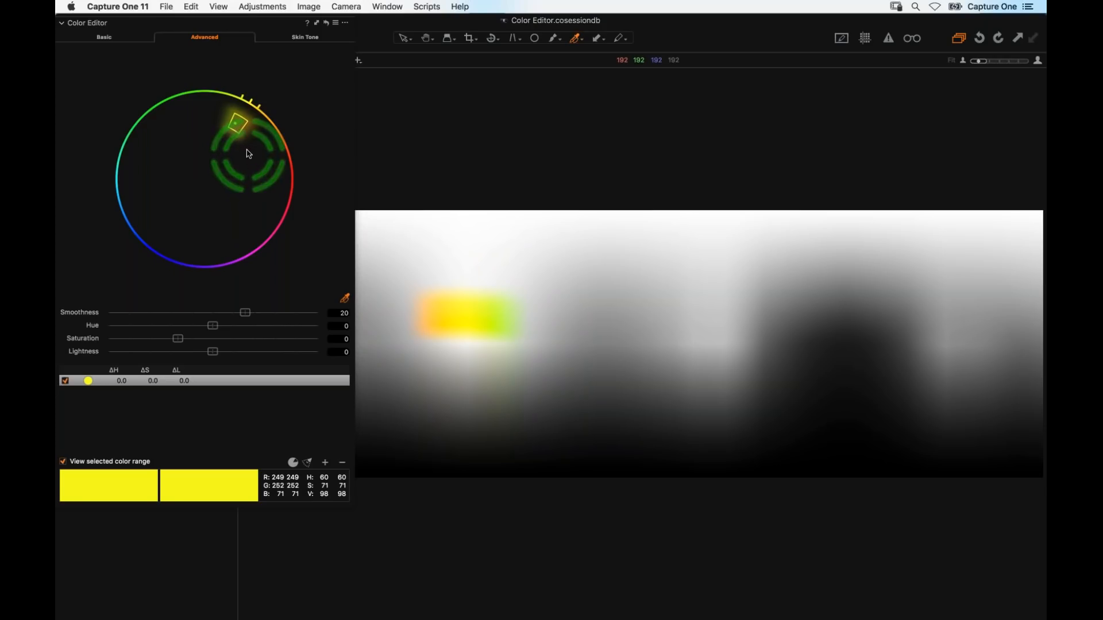
# Step: Compare the yellow range's falloff at Smoothness values 9, 1, 15.1, 20 and 10.6
pyautogui.moveTo(246, 318); pyautogui.dragTo(168, 315)
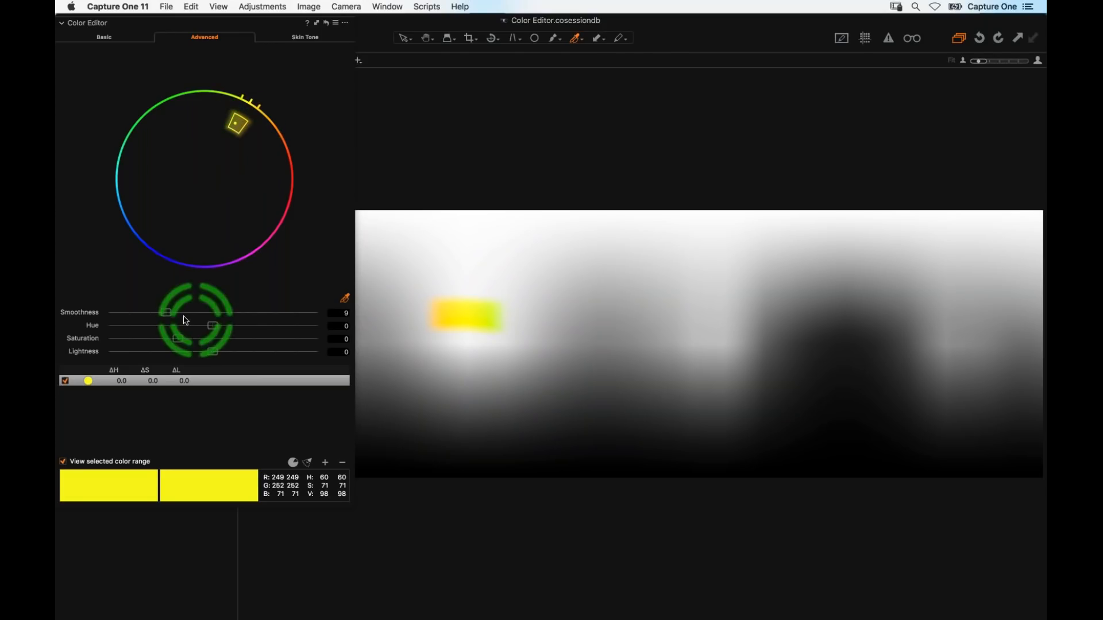
pyautogui.moveTo(166, 312); pyautogui.dragTo(99, 321)
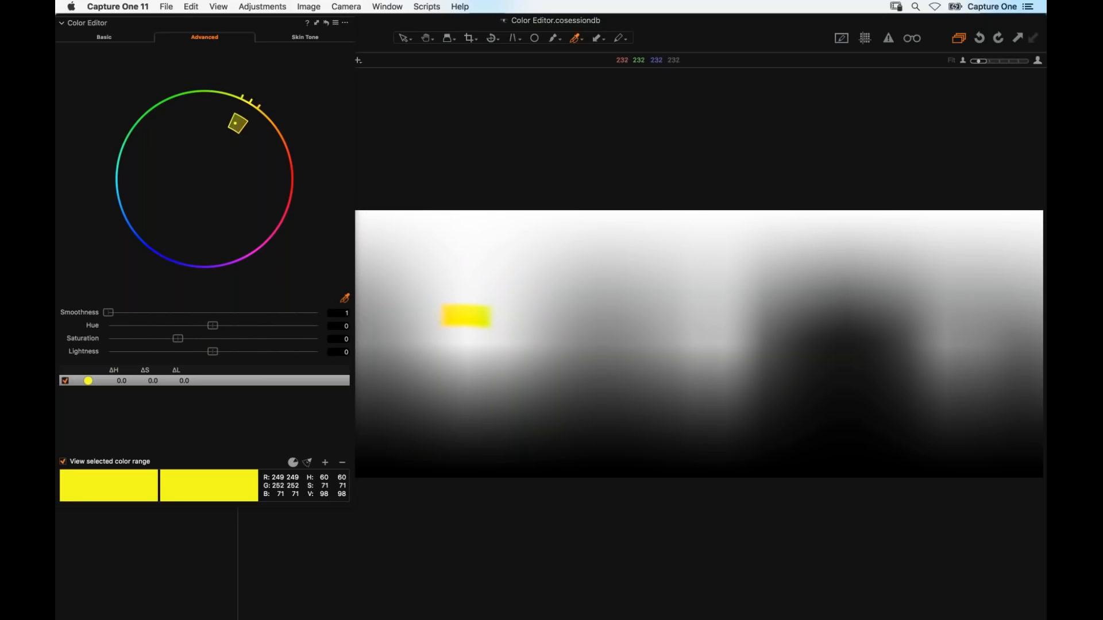
pyautogui.moveTo(115, 315); pyautogui.dragTo(211, 311)
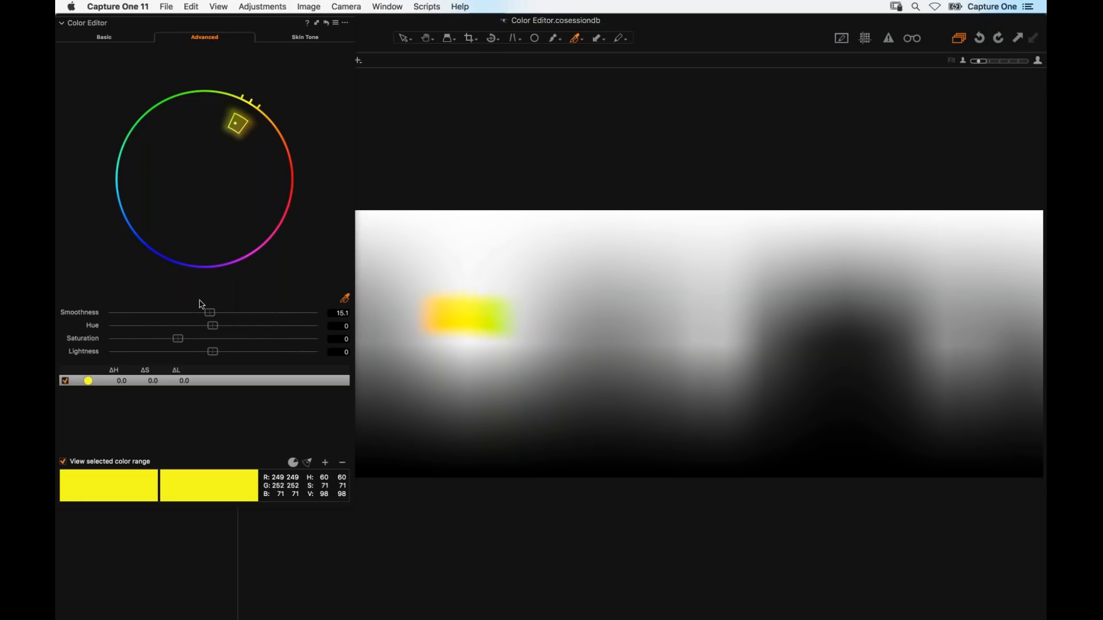
pyautogui.click(245, 314)
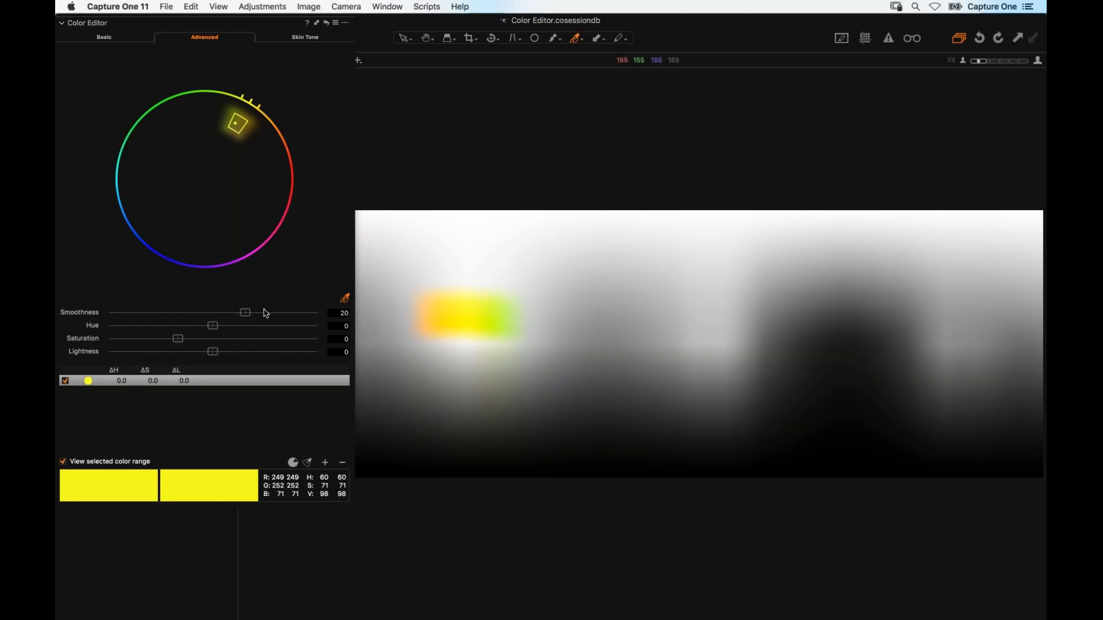
pyautogui.moveTo(246, 313); pyautogui.dragTo(177, 314)
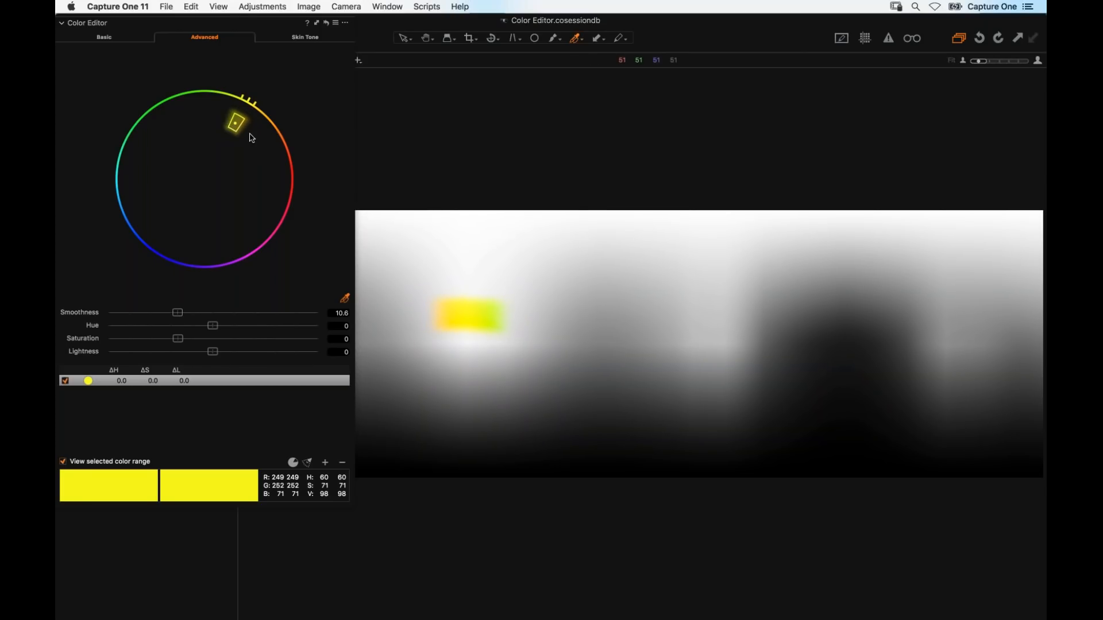
# Step: Widen the yellow range's hue and saturation limits to a moderate wedge and set Smoothness to 20
pyautogui.moveTo(252, 138)
pyautogui.mouseDown()
pyautogui.moveTo(268, 150)
pyautogui.moveTo(201, 118)
pyautogui.moveTo(244, 107)
pyautogui.mouseUp()
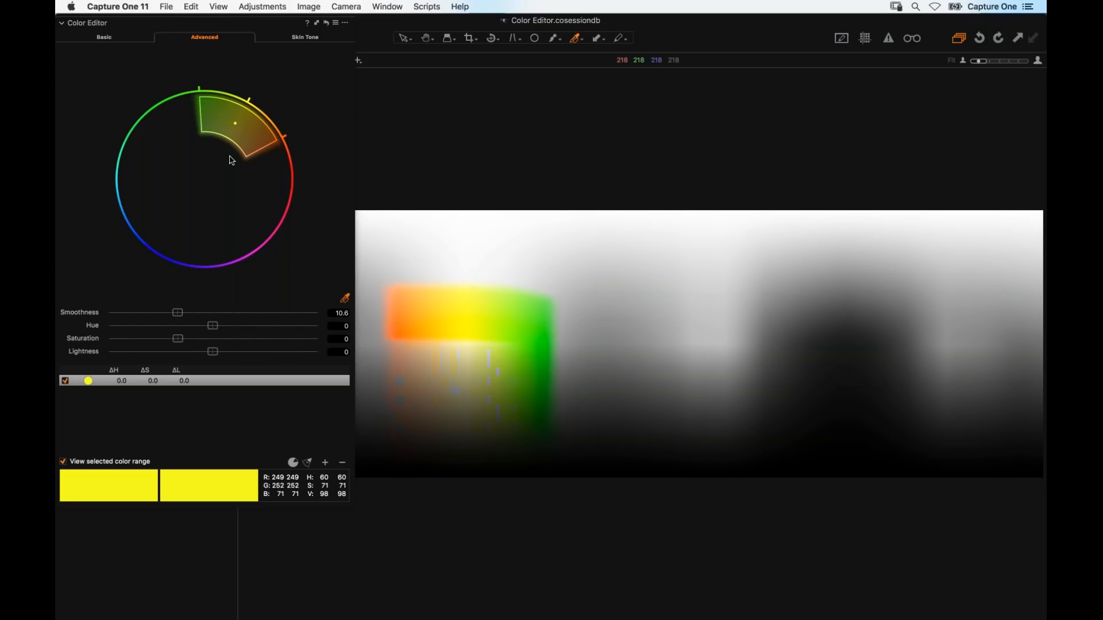
pyautogui.moveTo(261, 146); pyautogui.dragTo(226, 109)
pyautogui.moveTo(185, 313); pyautogui.dragTo(245, 313)
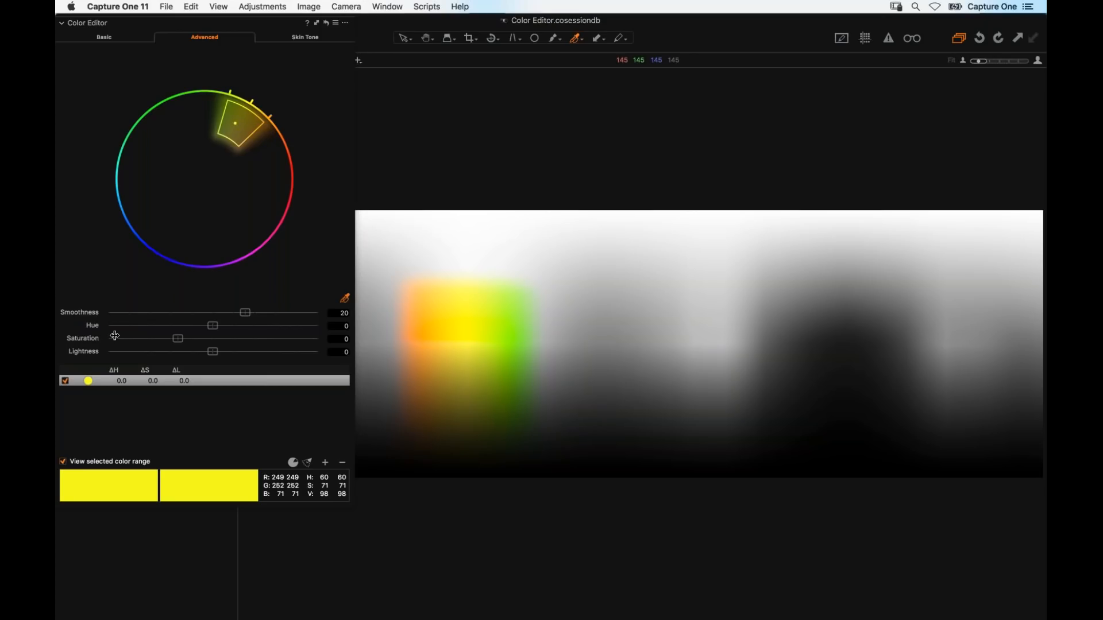
# Step: Set the yellow range's Saturation to 1.4 and darken it with a Lightness of -47.4
pyautogui.click(100, 325)
pyautogui.click(212, 325)
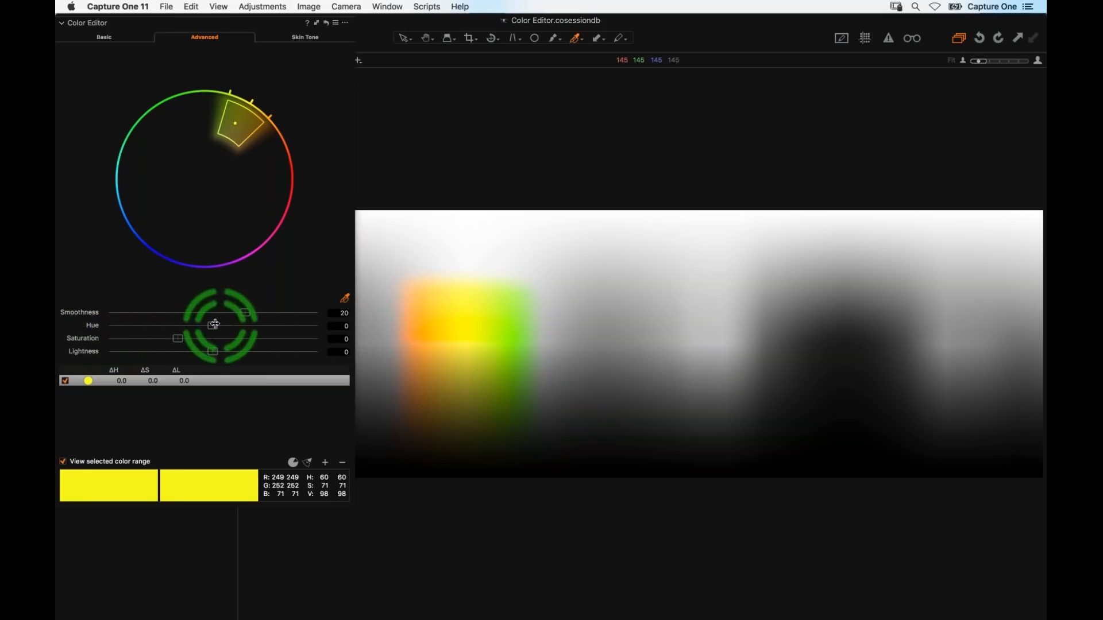
pyautogui.moveTo(211, 326); pyautogui.dragTo(178, 338)
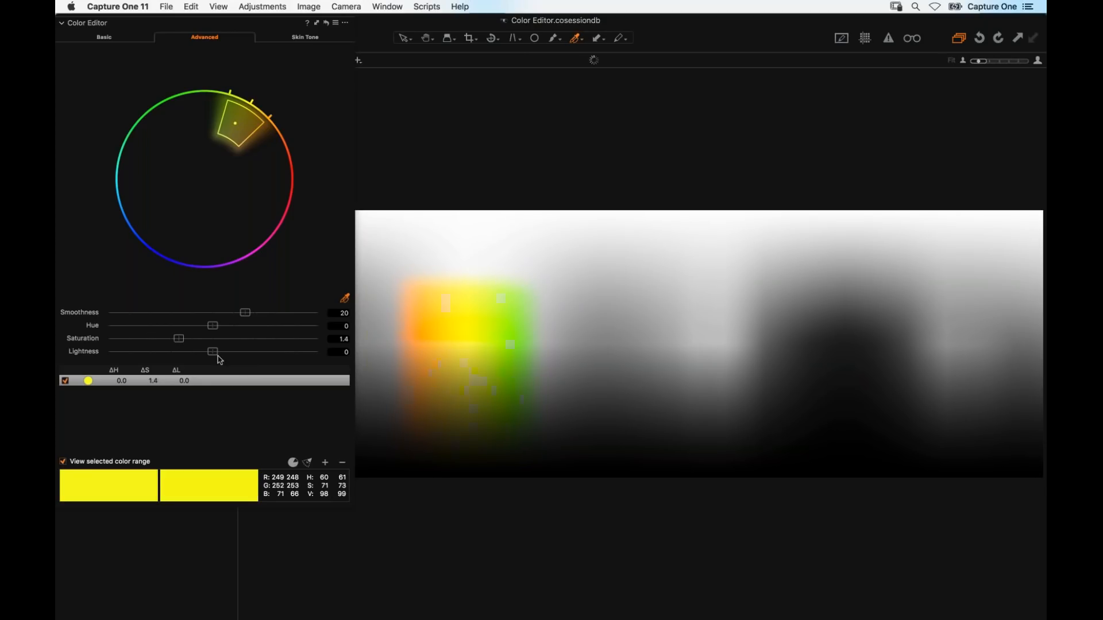
pyautogui.moveTo(240, 351); pyautogui.dragTo(279, 351)
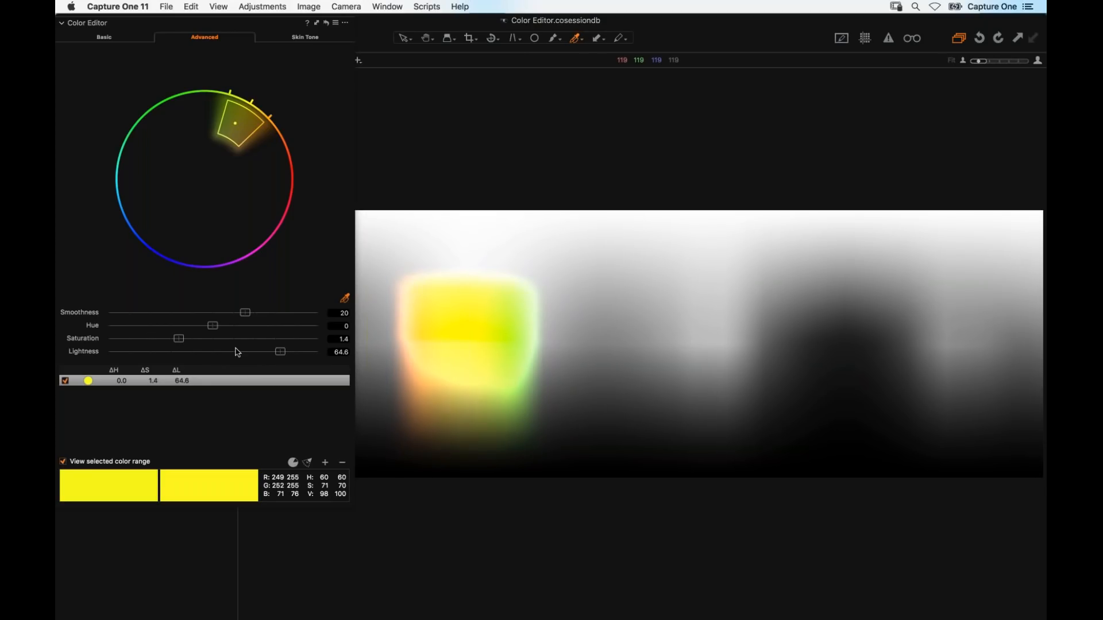
pyautogui.moveTo(152, 352); pyautogui.dragTo(161, 352)
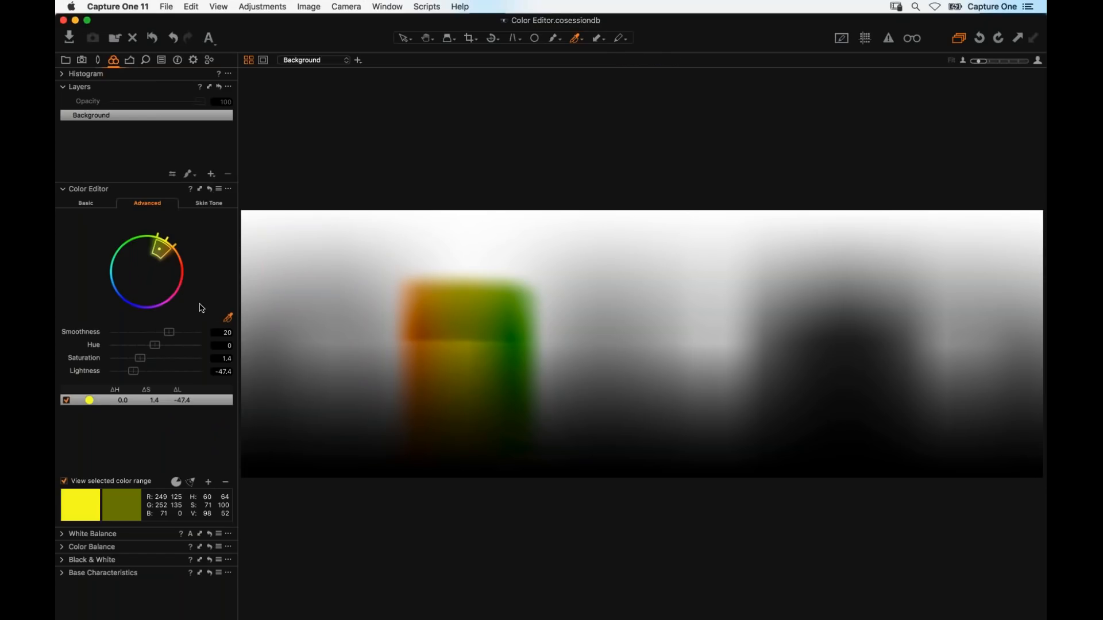
pyautogui.click(159, 410)
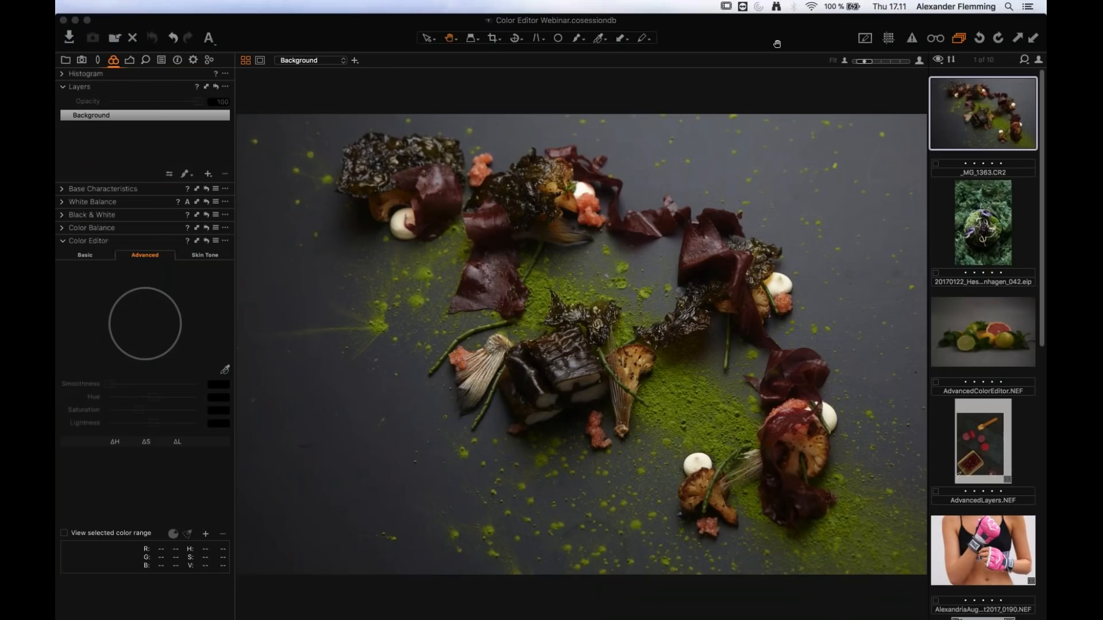
# Step: Hide the thumbnail browser and pick the green powder as a new range in the advanced color editor
pyautogui.click(712, 36)
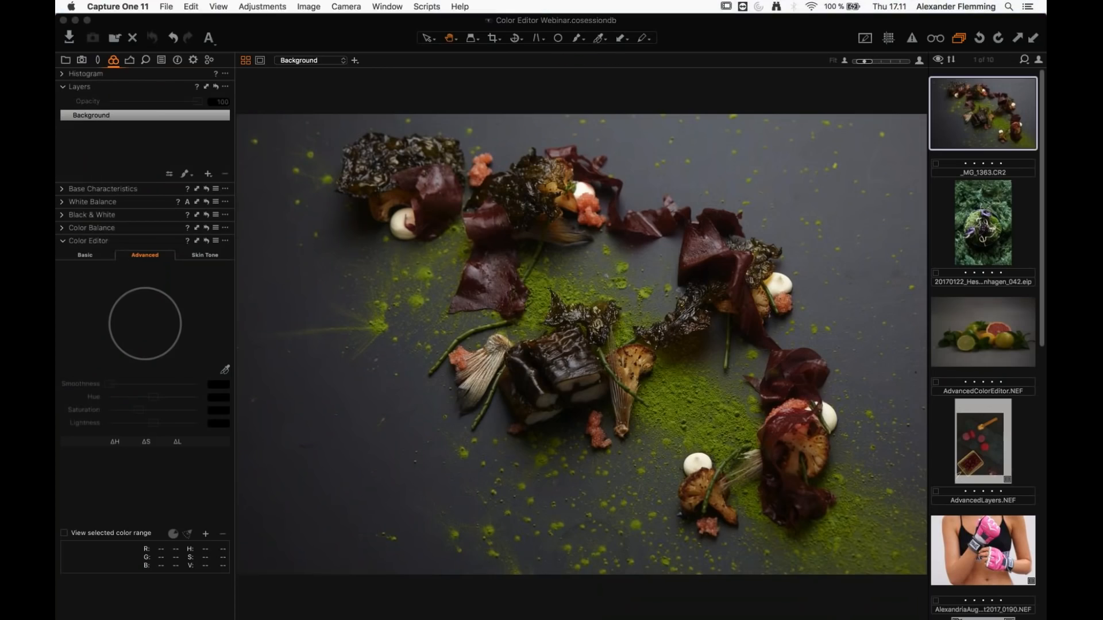
pyautogui.press('super+b')
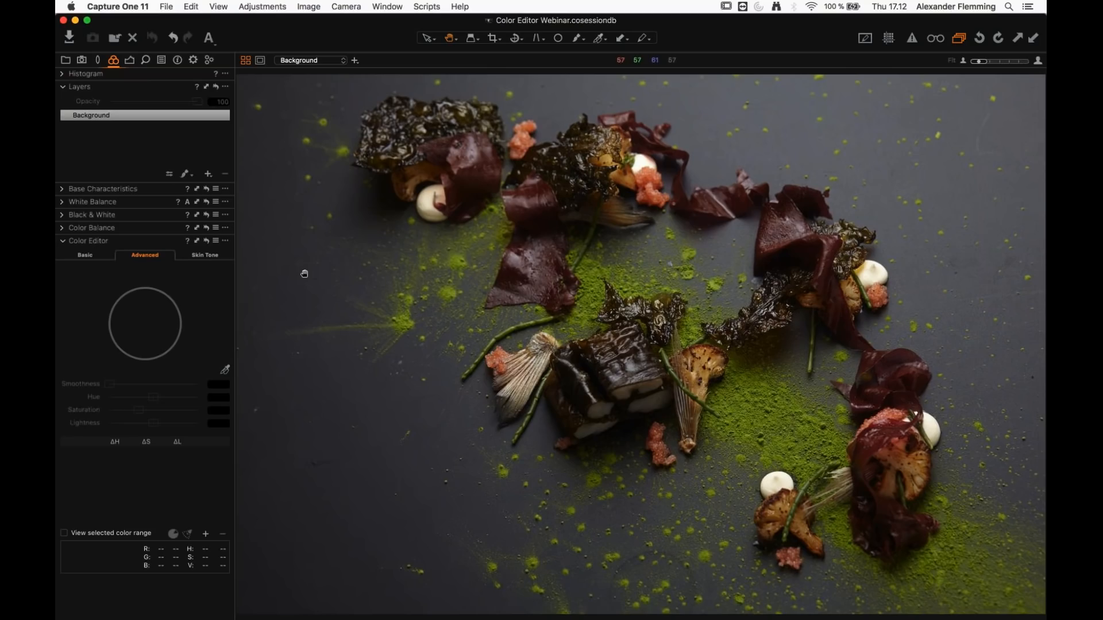
pyautogui.click(114, 63)
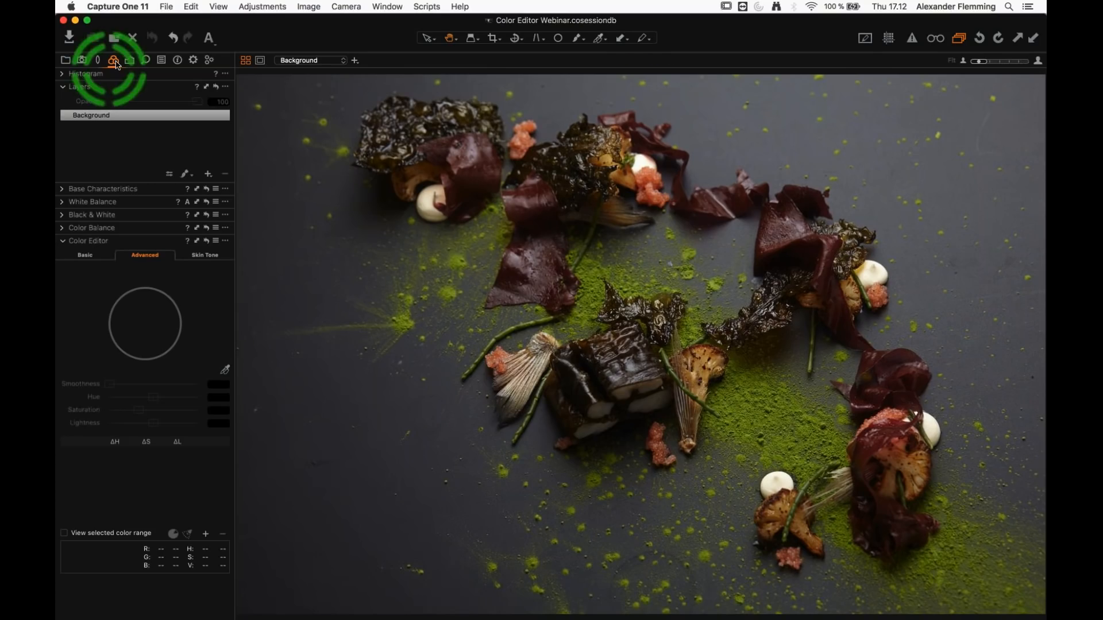
pyautogui.click(136, 257)
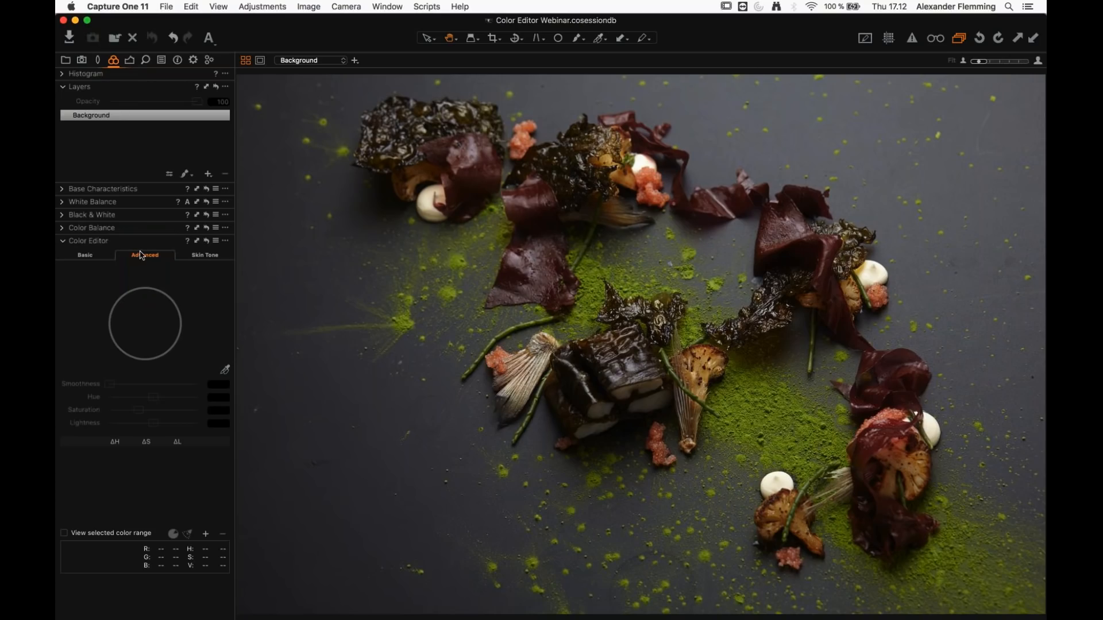
pyautogui.click(225, 369)
pyautogui.click(750, 403)
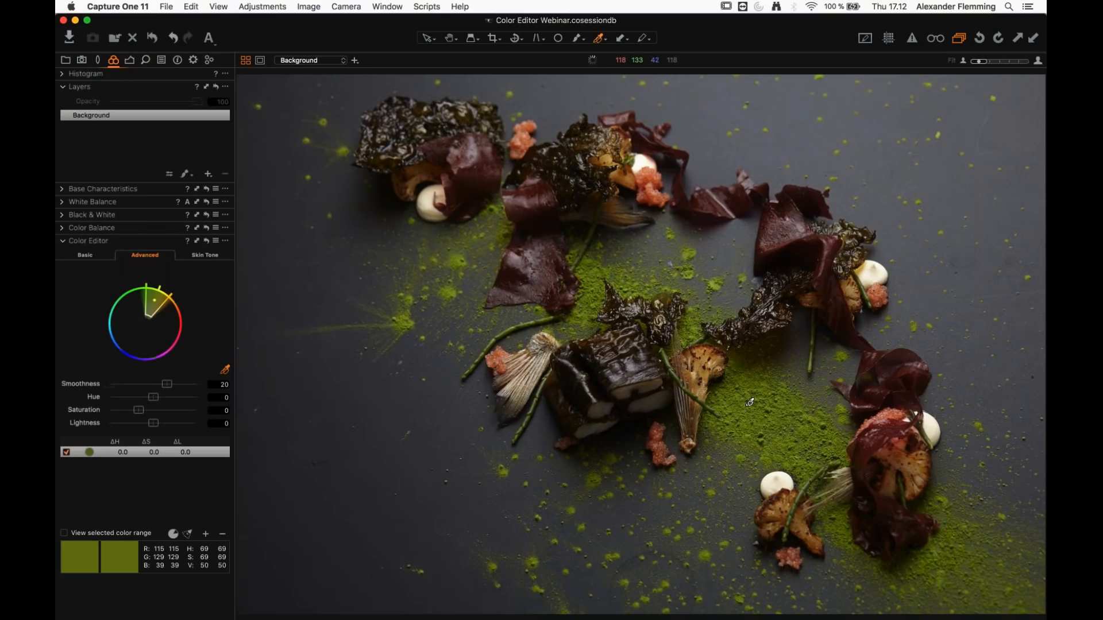
# Step: Turn on the selected color range view for the picked green
pyautogui.click(167, 296)
pyautogui.click(155, 299)
pyautogui.click(102, 536)
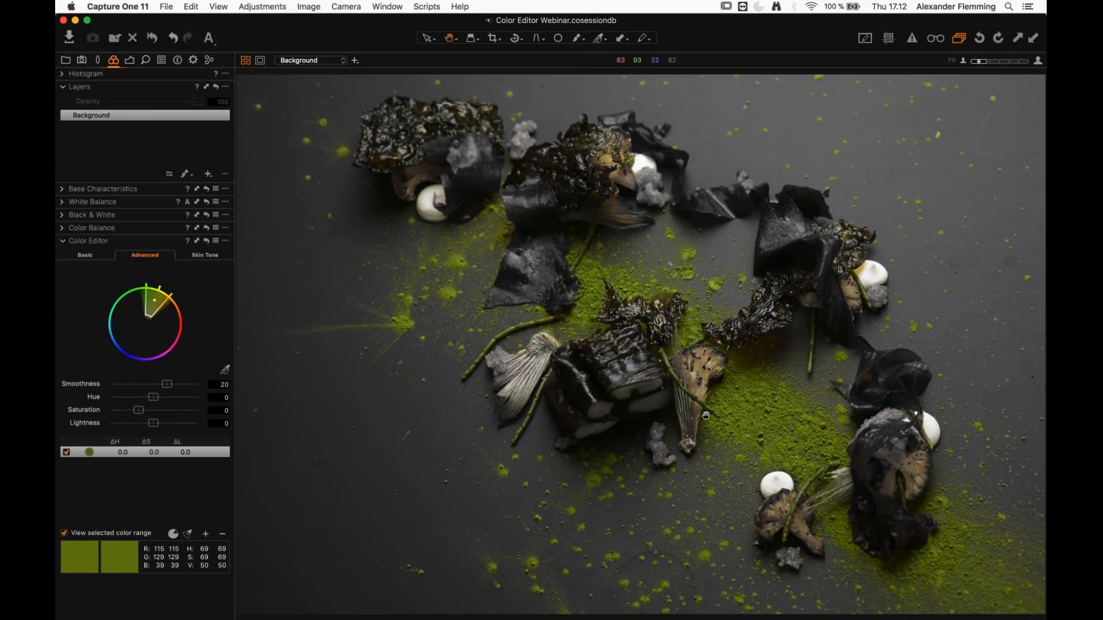
# Step: Narrow the green range's hue limit on the orange side and extend its saturation limit to the wheel's center
pyautogui.scroll(2, 705, 415)
pyautogui.moveTo(705, 415); pyautogui.dragTo(673, 403)
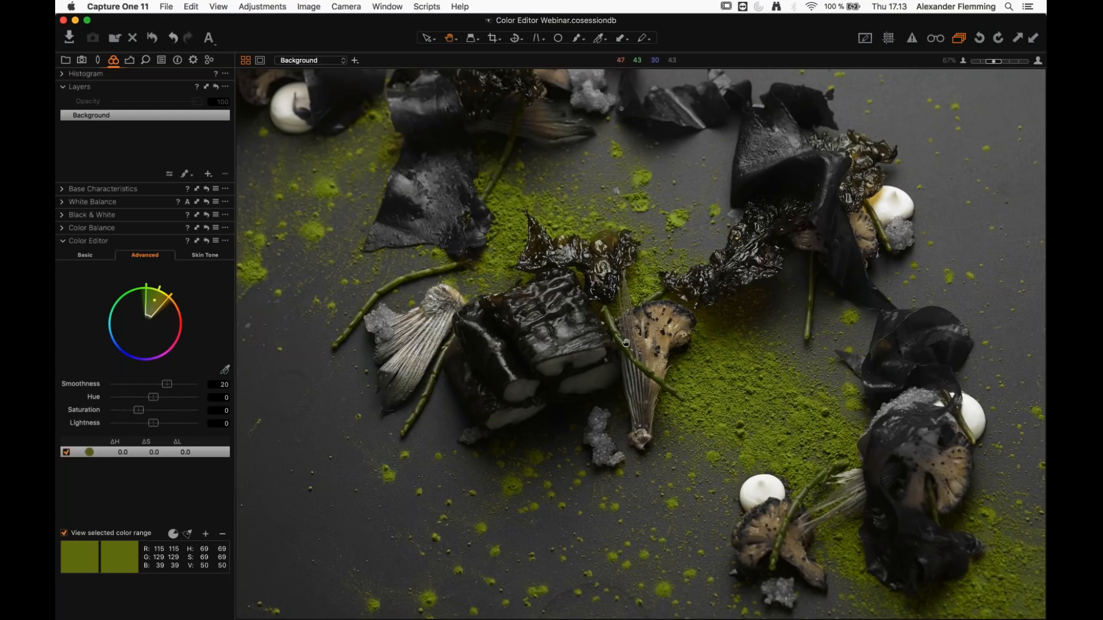
pyautogui.click(624, 364)
pyautogui.moveTo(169, 294); pyautogui.dragTo(145, 324)
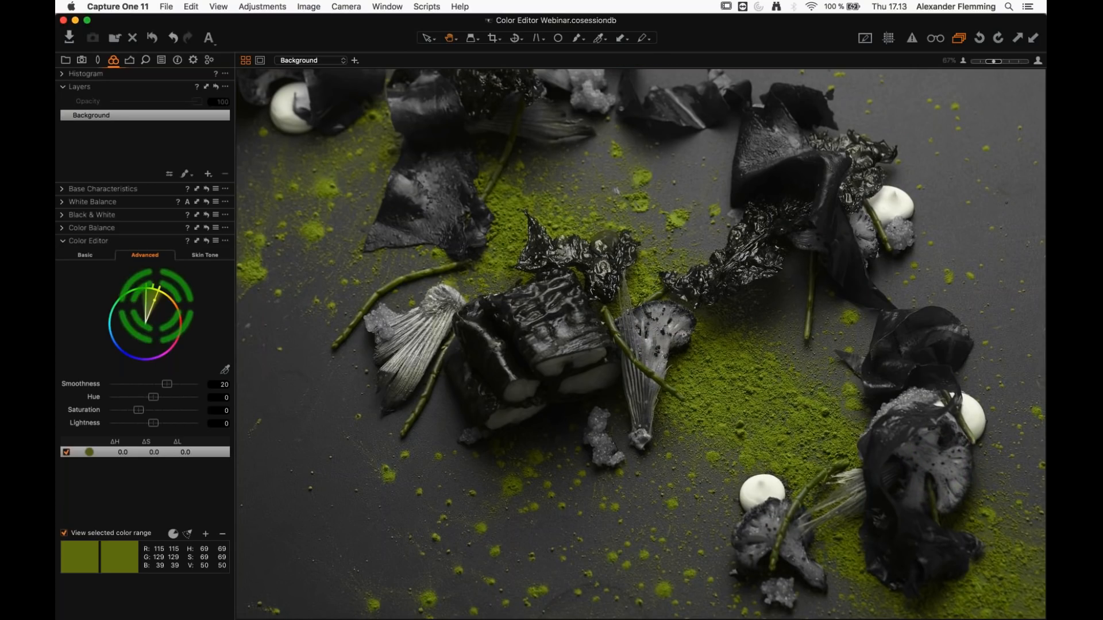
# Step: Turn off the selected color range view to show the whole plate in full color
pyautogui.press('super+minus')
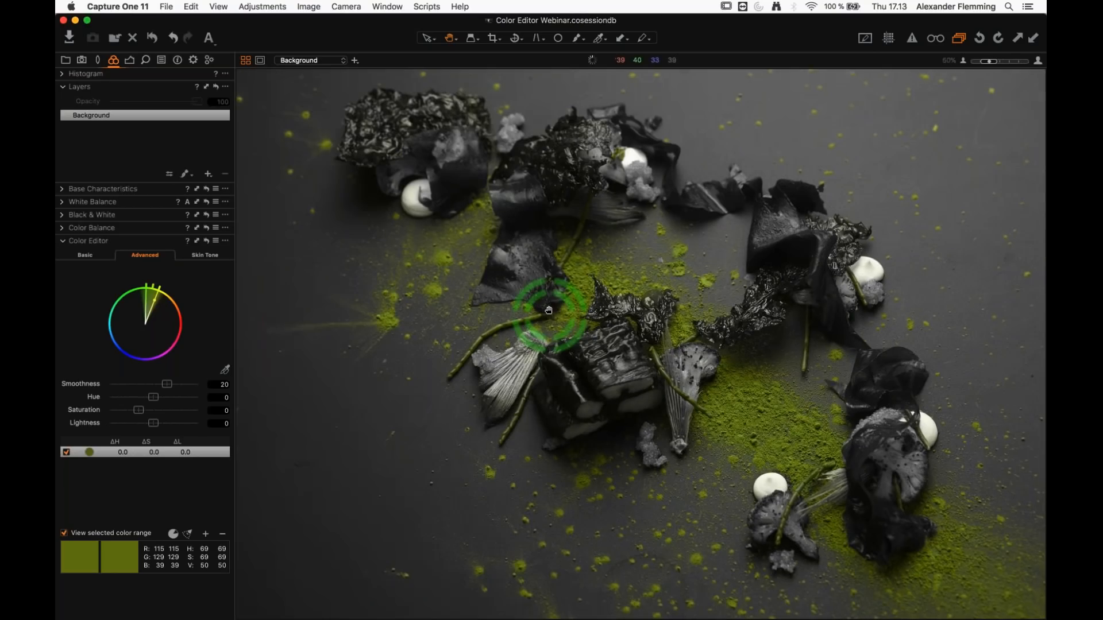
pyautogui.scroll(-1, 549, 310)
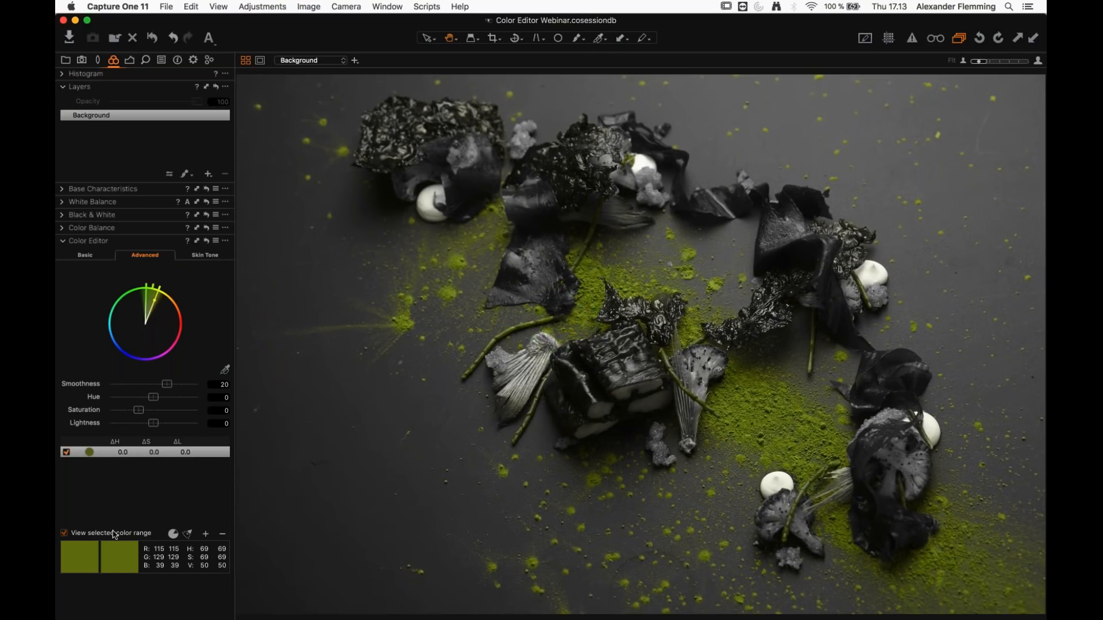
pyautogui.click(115, 533)
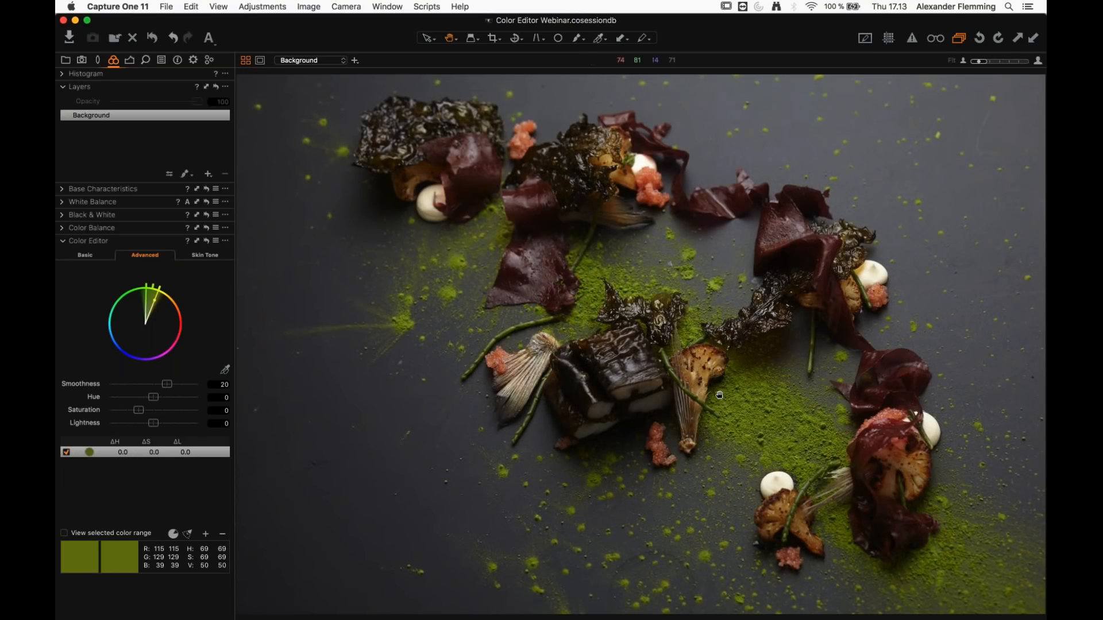
# Step: Shift the green powder range towards orange with a Hue of -30
pyautogui.scroll(1, 697, 315)
pyautogui.moveTo(698, 314); pyautogui.dragTo(690, 311)
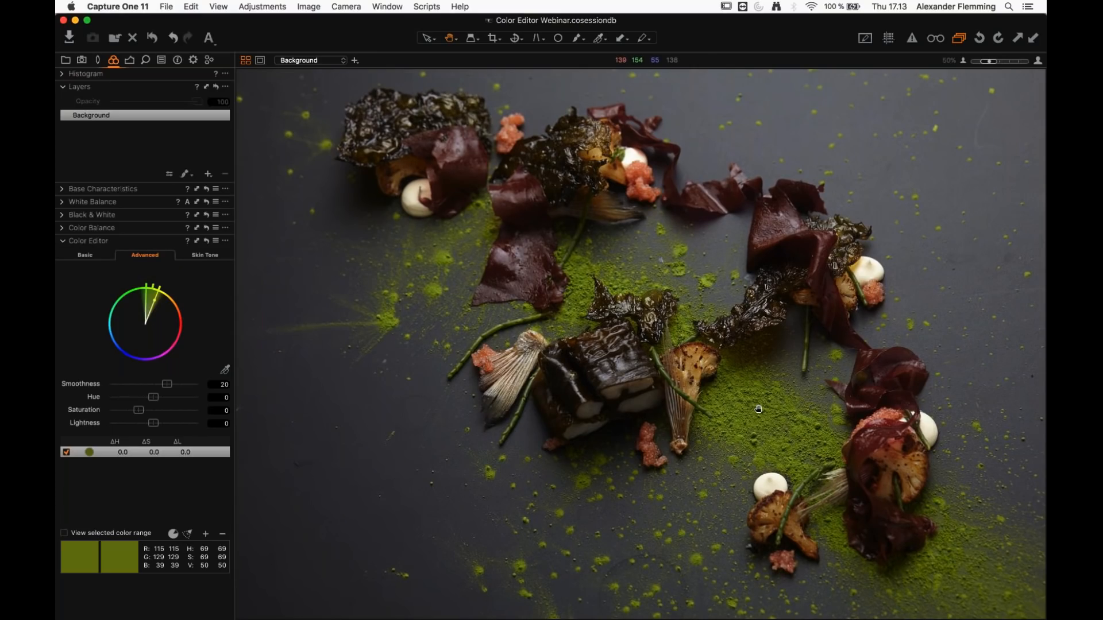
pyautogui.scroll(2, 758, 409)
pyautogui.moveTo(755, 417); pyautogui.dragTo(711, 365)
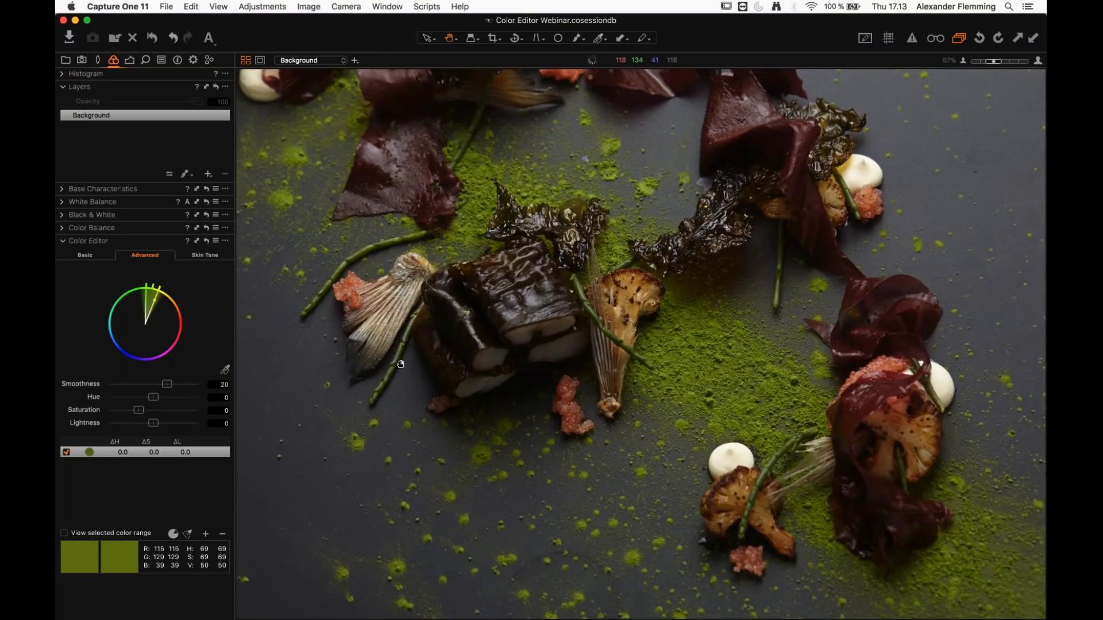
pyautogui.moveTo(152, 398); pyautogui.dragTo(200, 397)
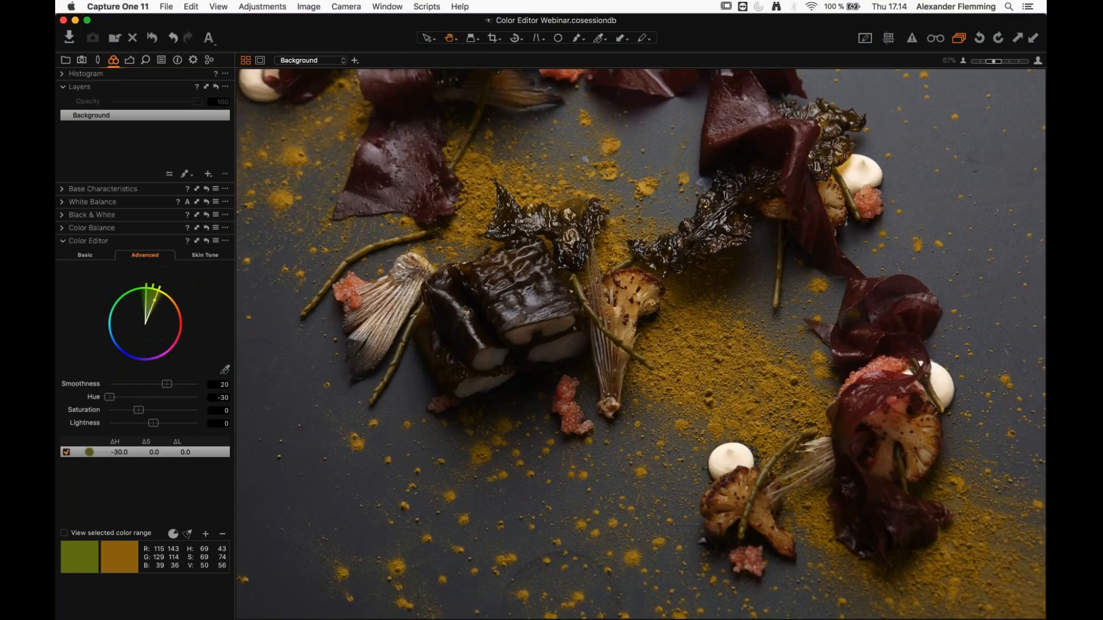
# Step: Compare the whole image with and without the powder range's Hue shift
pyautogui.doubleClick(683, 359)
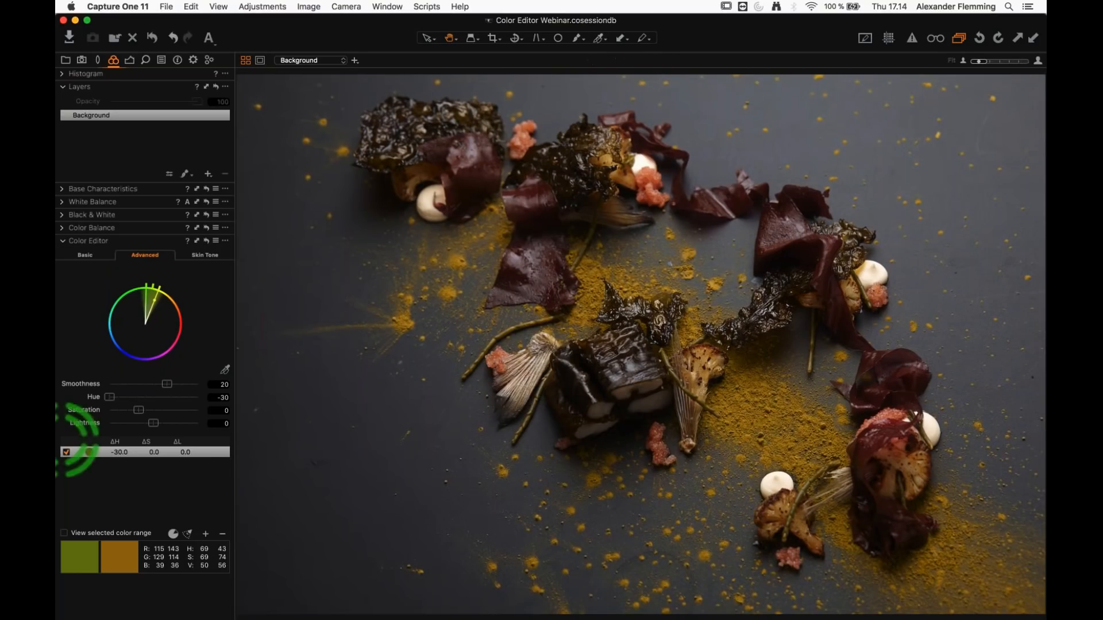
pyautogui.click(94, 398)
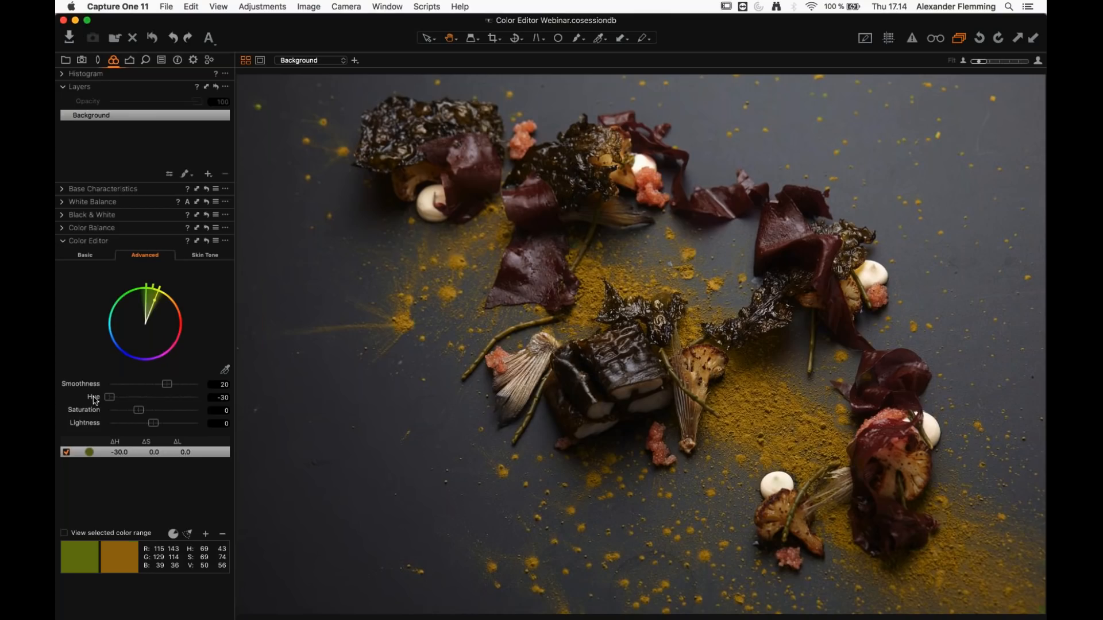
pyautogui.click(95, 400)
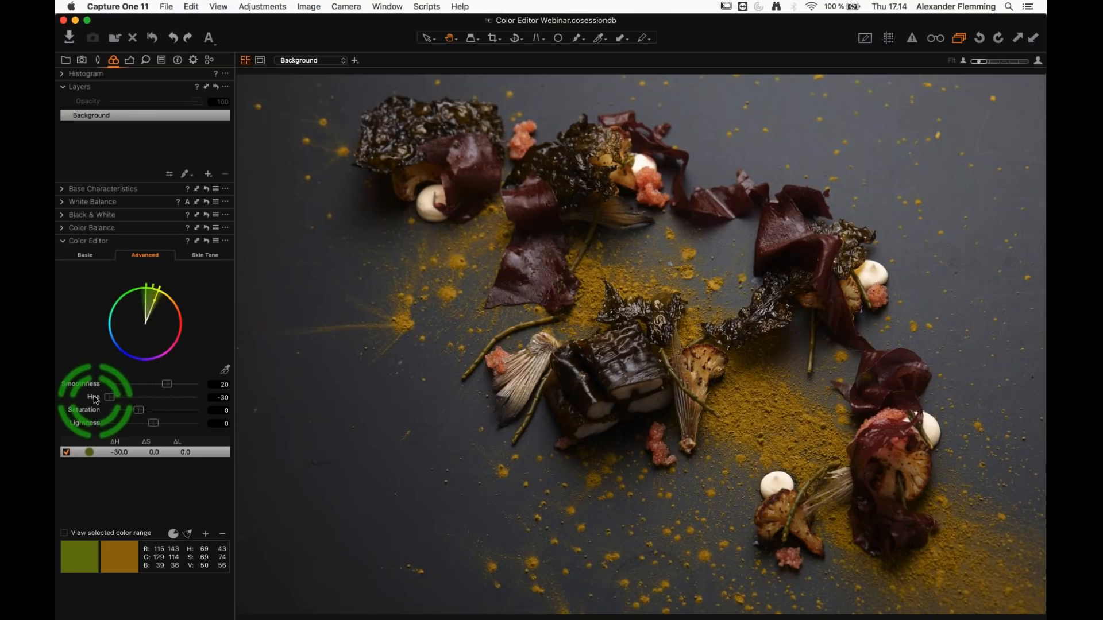
pyautogui.click(95, 400)
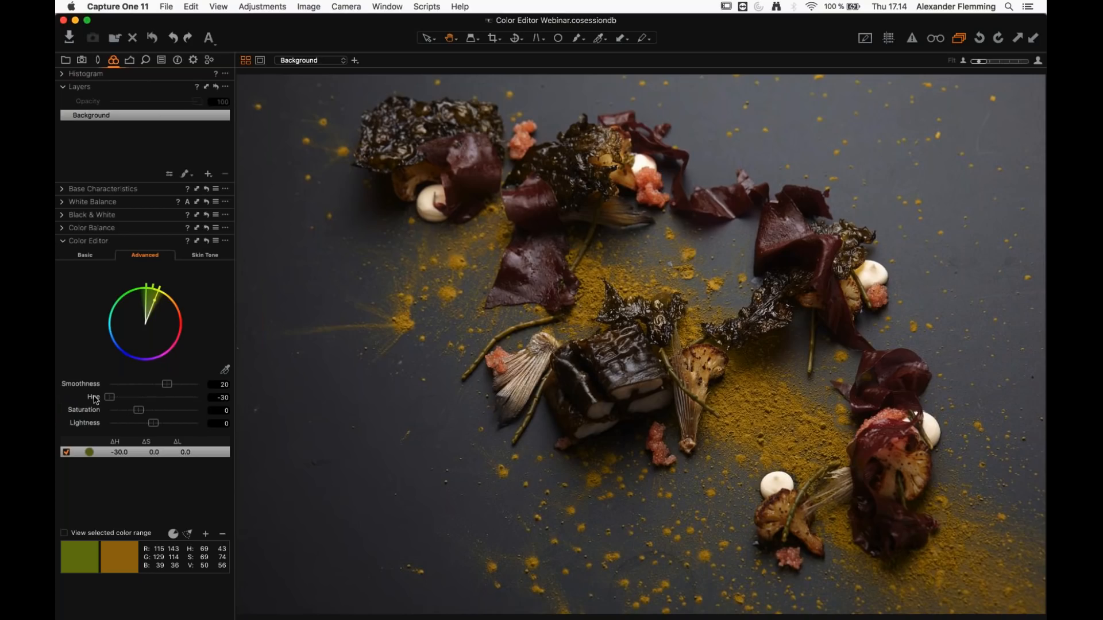
pyautogui.click(95, 400)
pyautogui.click(95, 400)
# Step: Examine the recolored powder up close and look through the session's other thumbnails
pyautogui.scroll(2, 743, 410)
pyautogui.scroll(-2, 743, 410)
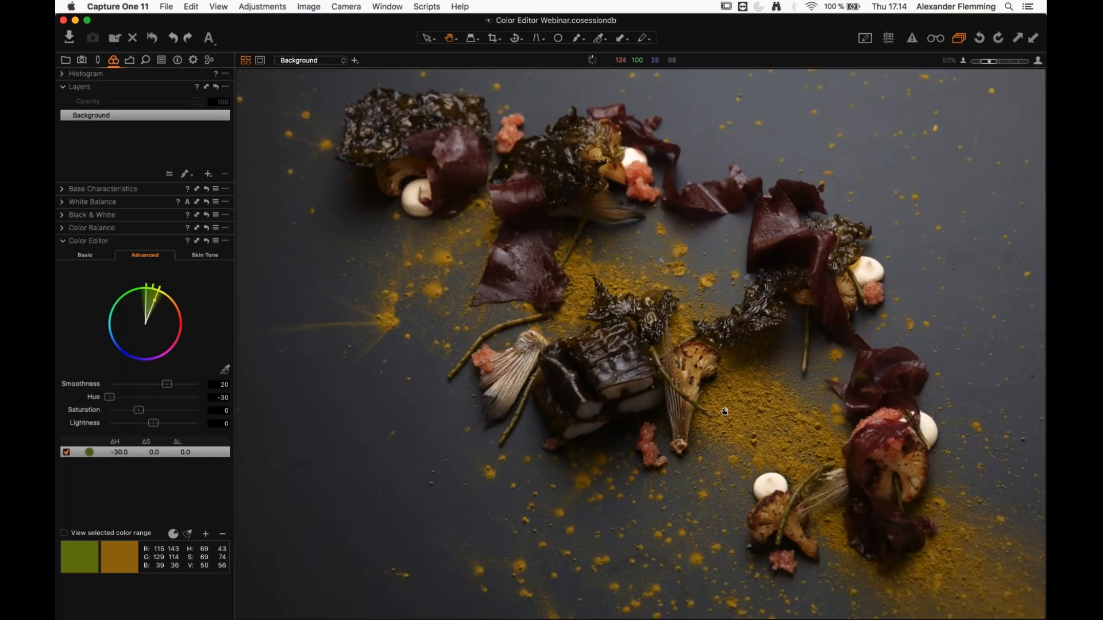
pyautogui.press('super+b')
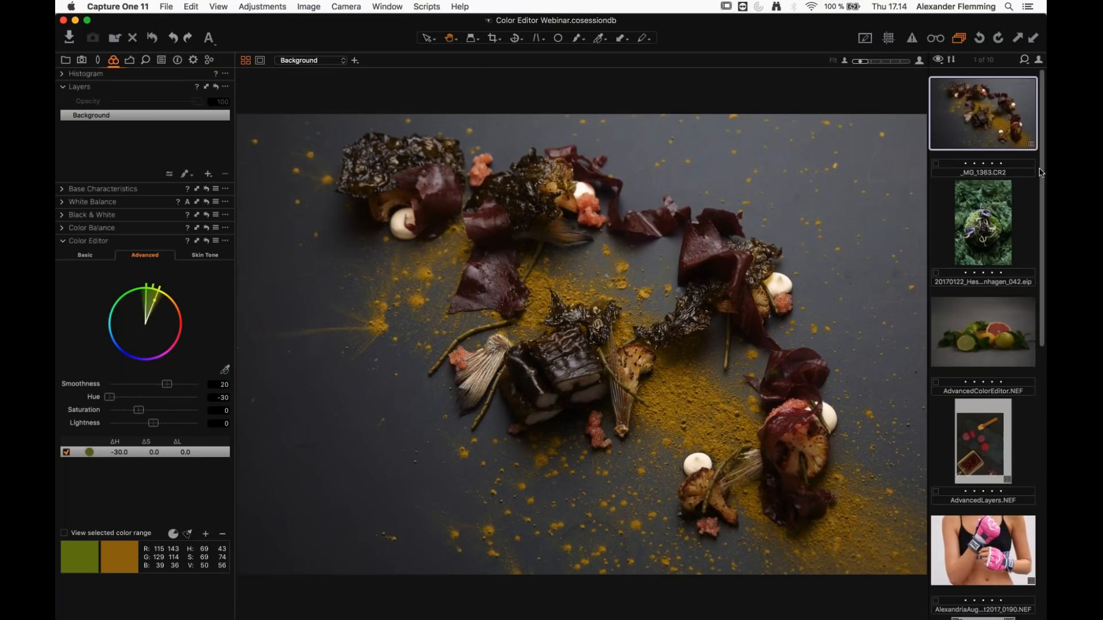
pyautogui.moveTo(1043, 200); pyautogui.dragTo(1045, 474)
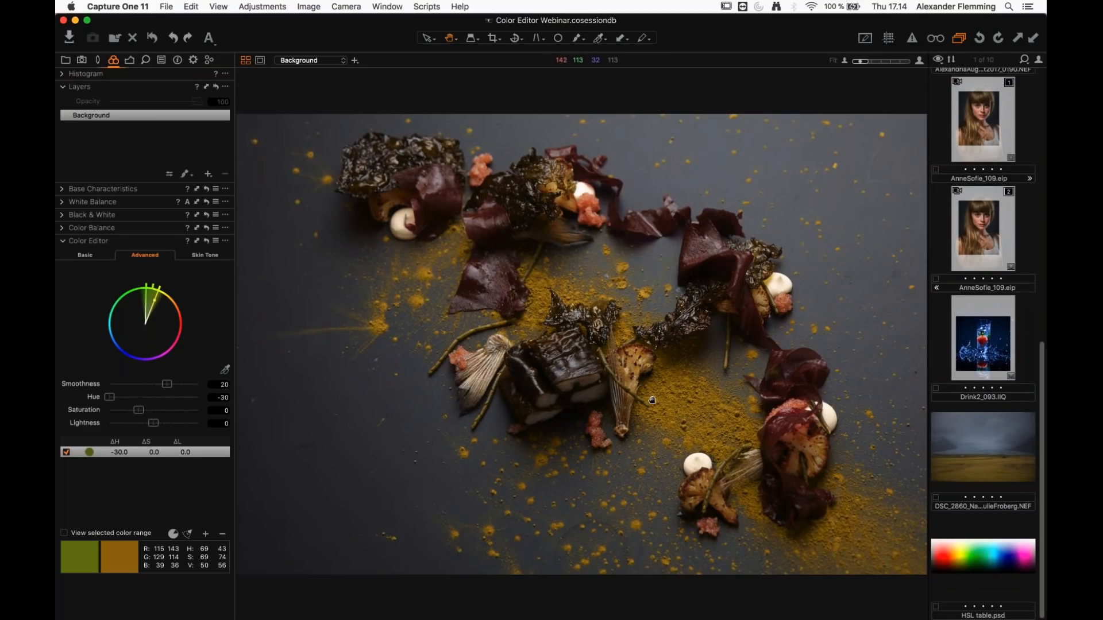
pyautogui.scroll(1, 652, 400)
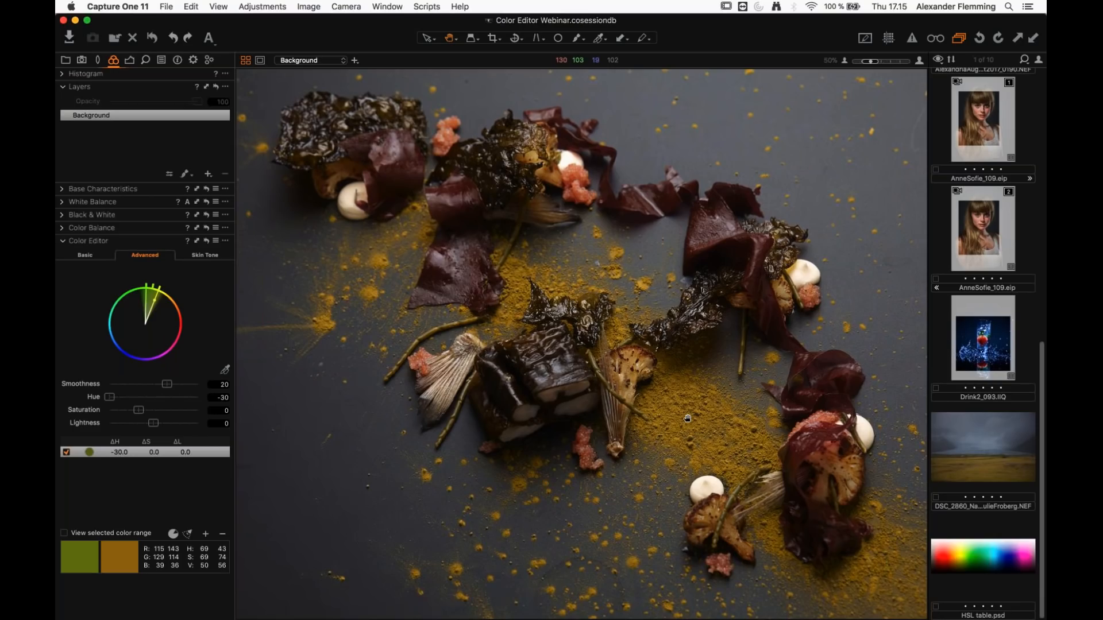
pyautogui.press('super+shift+b')
pyautogui.scroll(2, 726, 435)
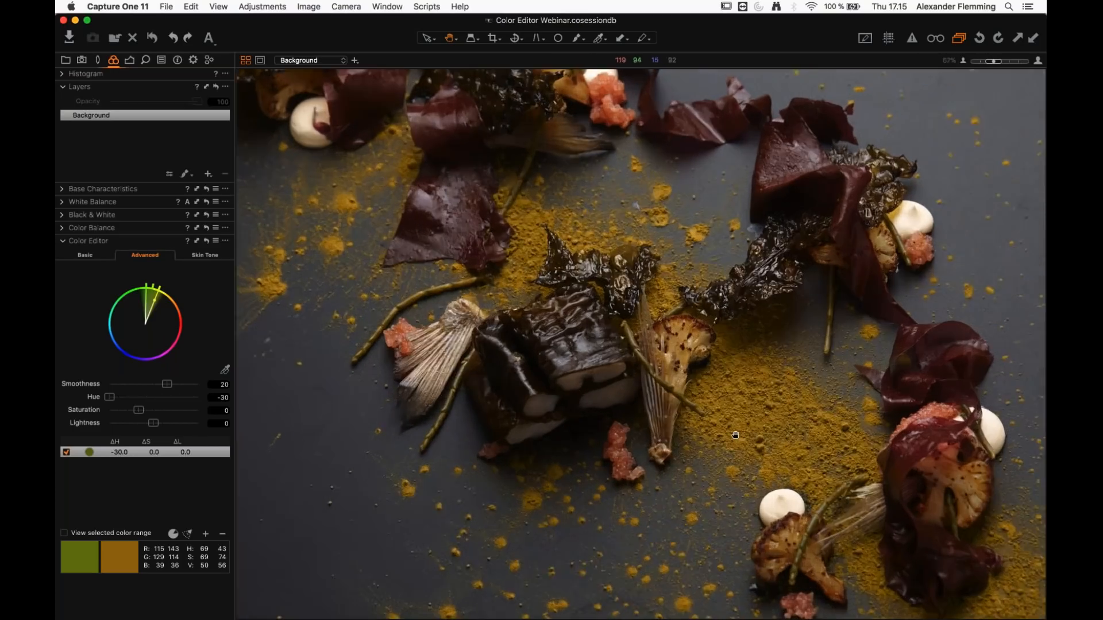
pyautogui.moveTo(741, 429); pyautogui.dragTo(669, 391)
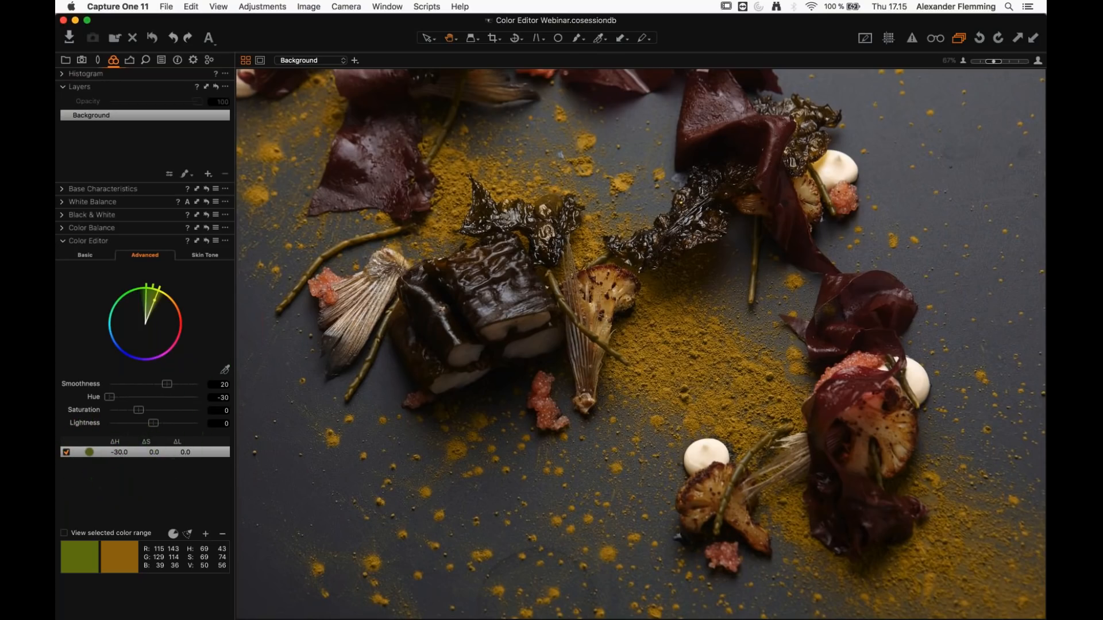
# Step: Pick the dark red leaf as a second color range, and delete that range
pyautogui.click(224, 369)
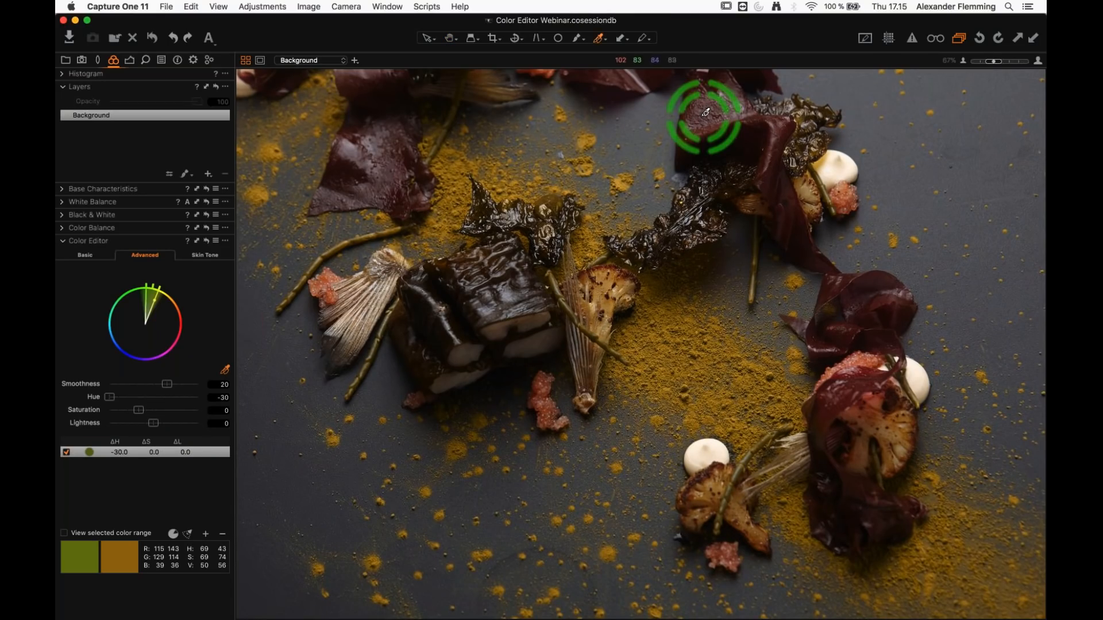
pyautogui.click(707, 110)
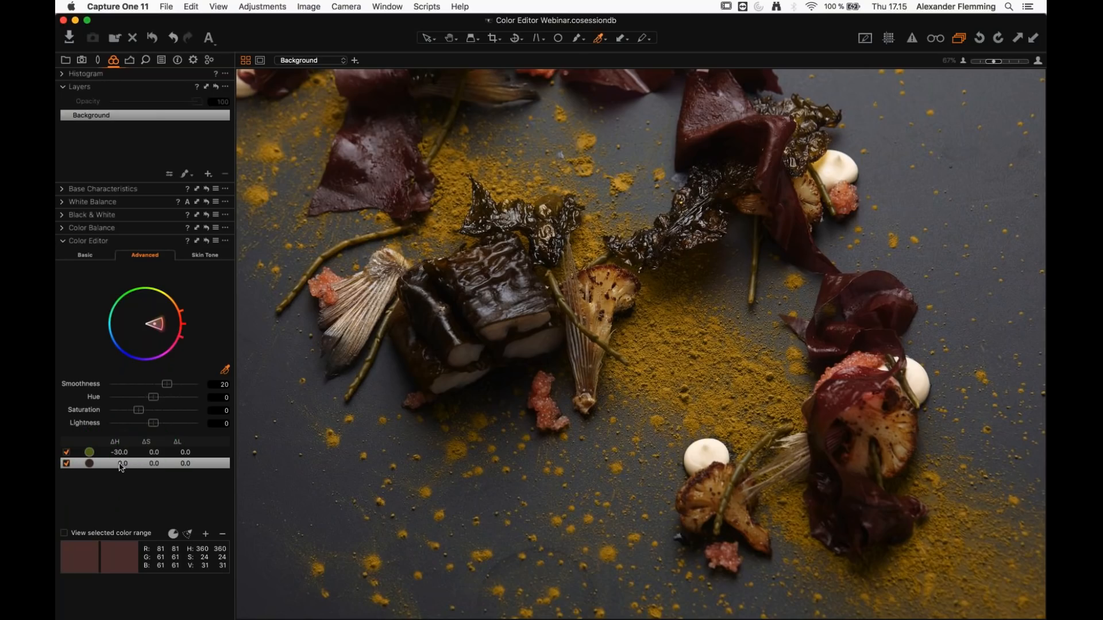
pyautogui.click(224, 535)
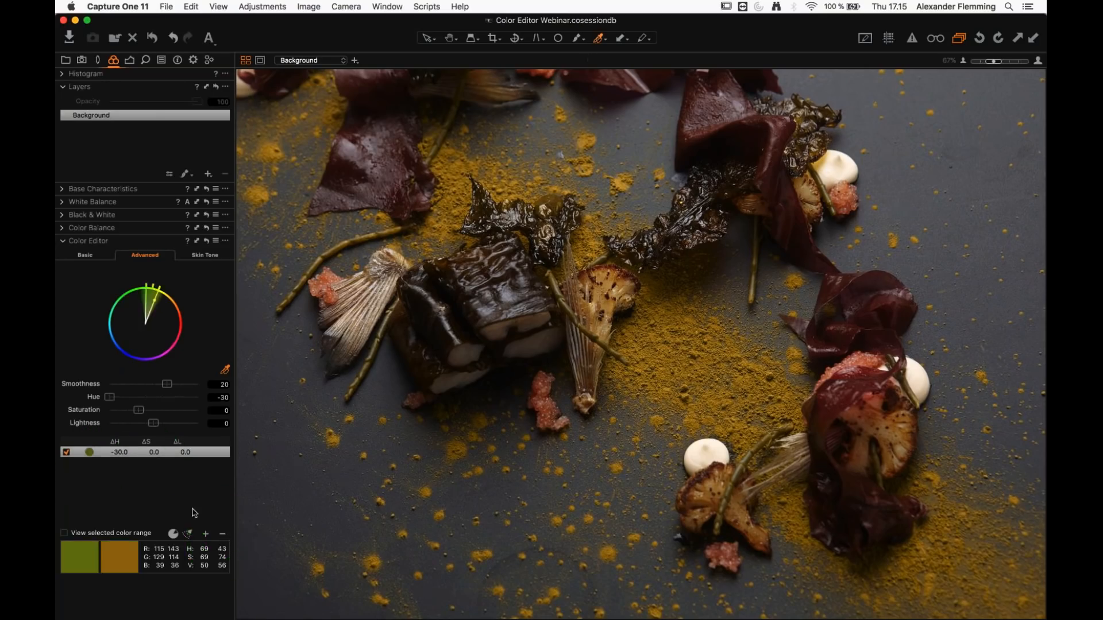
# Step: Add a color range covering the full spectrum, try its Hue adjustment, and delete the range
pyautogui.click(206, 535)
pyautogui.click(205, 534)
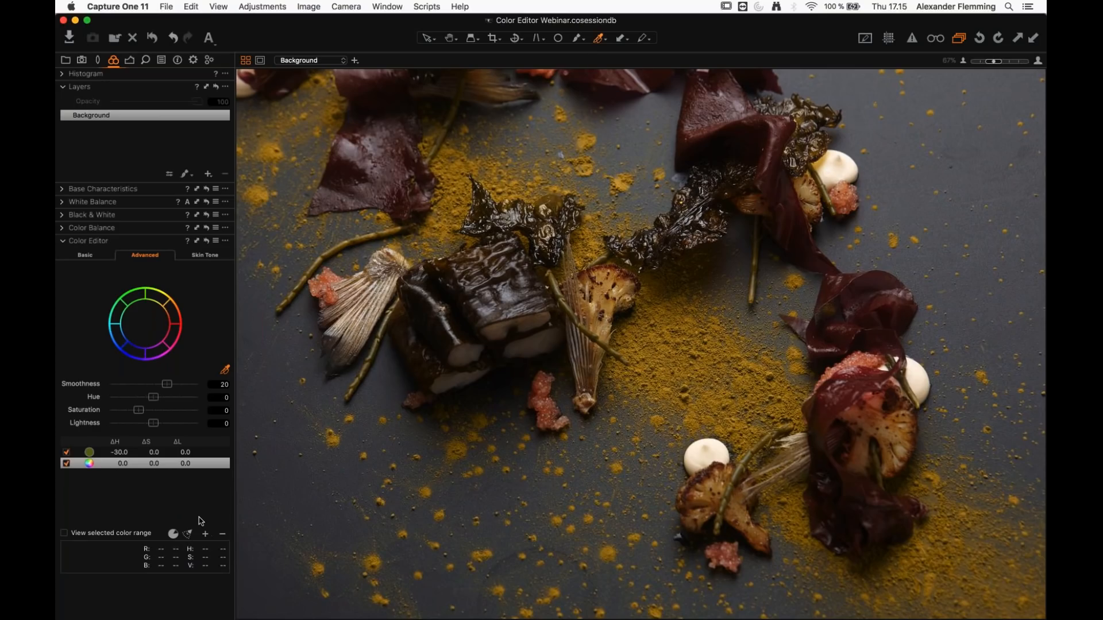
pyautogui.click(89, 464)
pyautogui.moveTo(152, 395)
pyautogui.mouseDown()
pyautogui.moveTo(127, 399)
pyautogui.moveTo(184, 400)
pyautogui.moveTo(154, 398)
pyautogui.mouseUp()
pyautogui.click(222, 534)
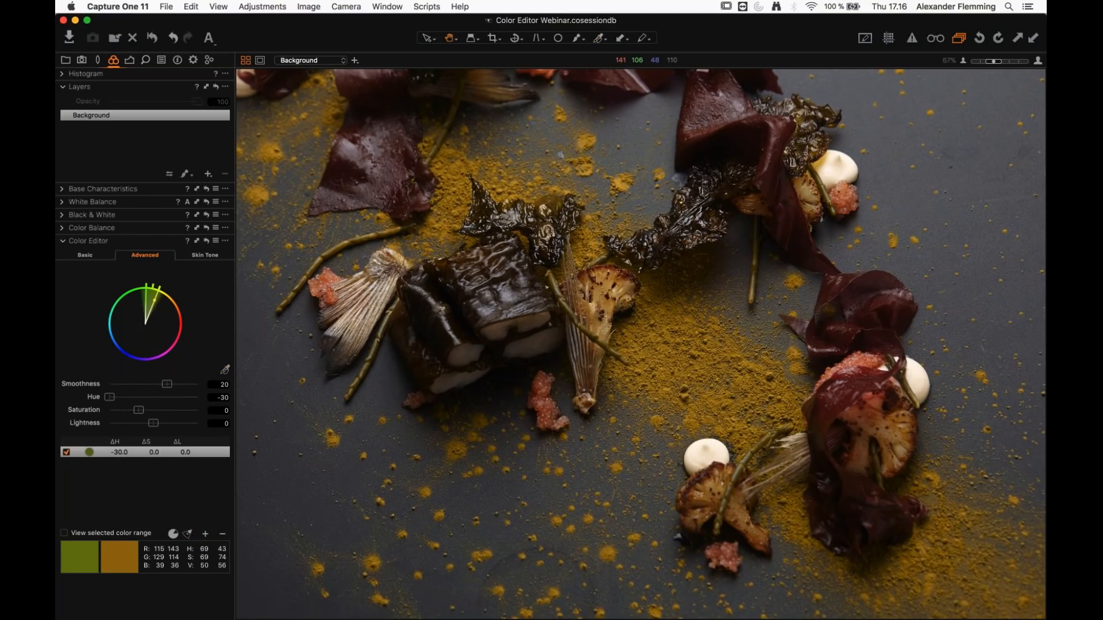
# Step: Inspect the recolored powder close up and across the plate, with the thumbnail browser shown again
pyautogui.scroll(-1, 963, 581)
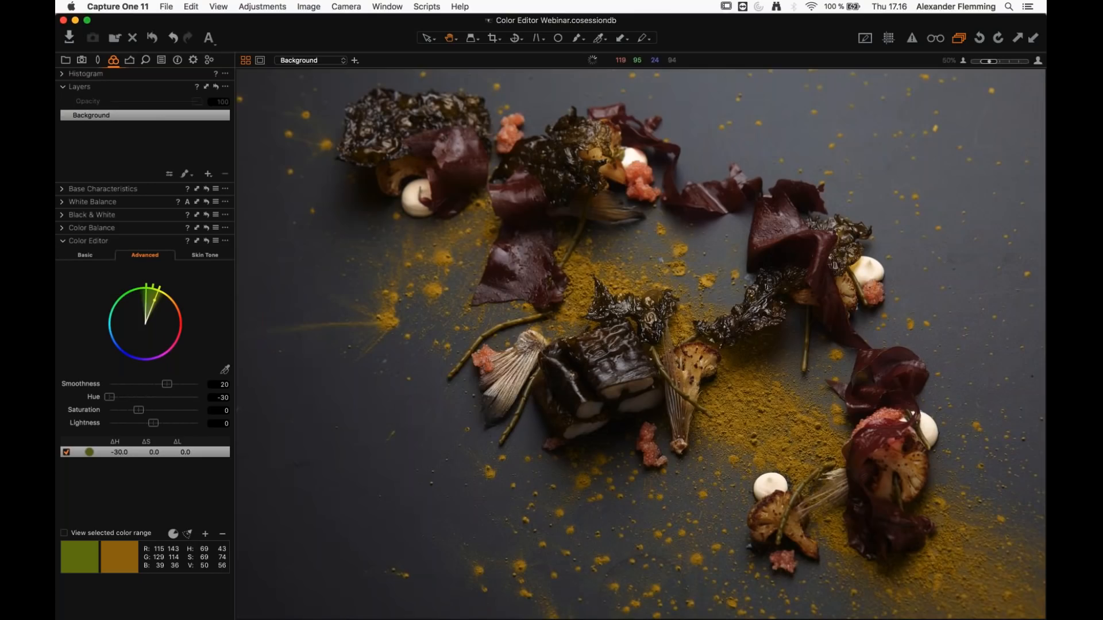
pyautogui.scroll(-1, 963, 581)
pyautogui.scroll(1, 634, 339)
pyautogui.scroll(1, 719, 424)
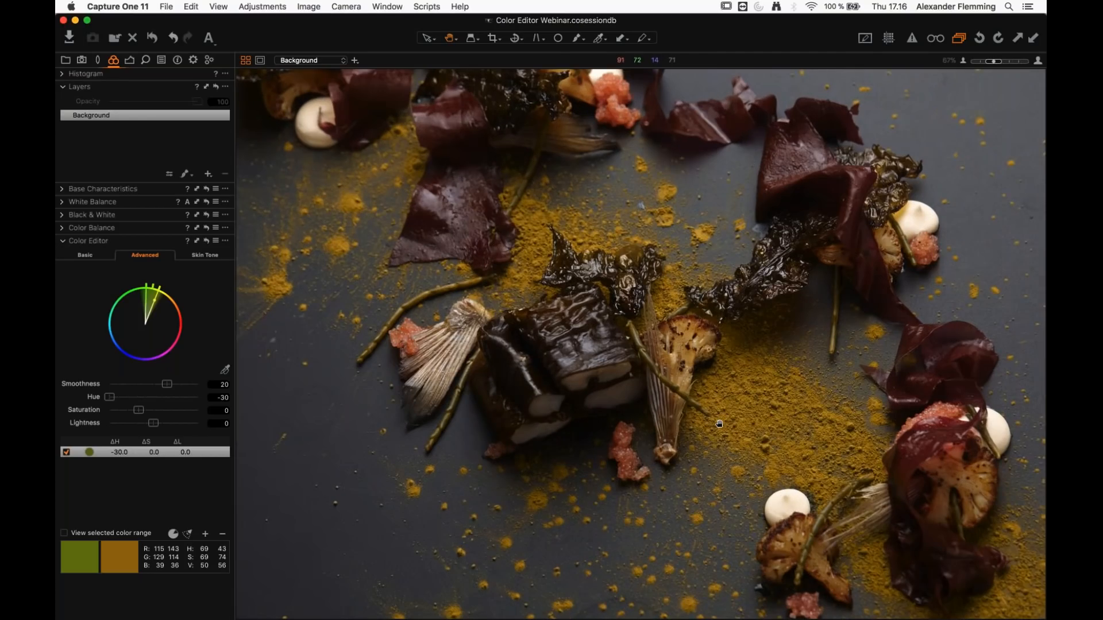
pyautogui.moveTo(719, 424); pyautogui.dragTo(669, 391)
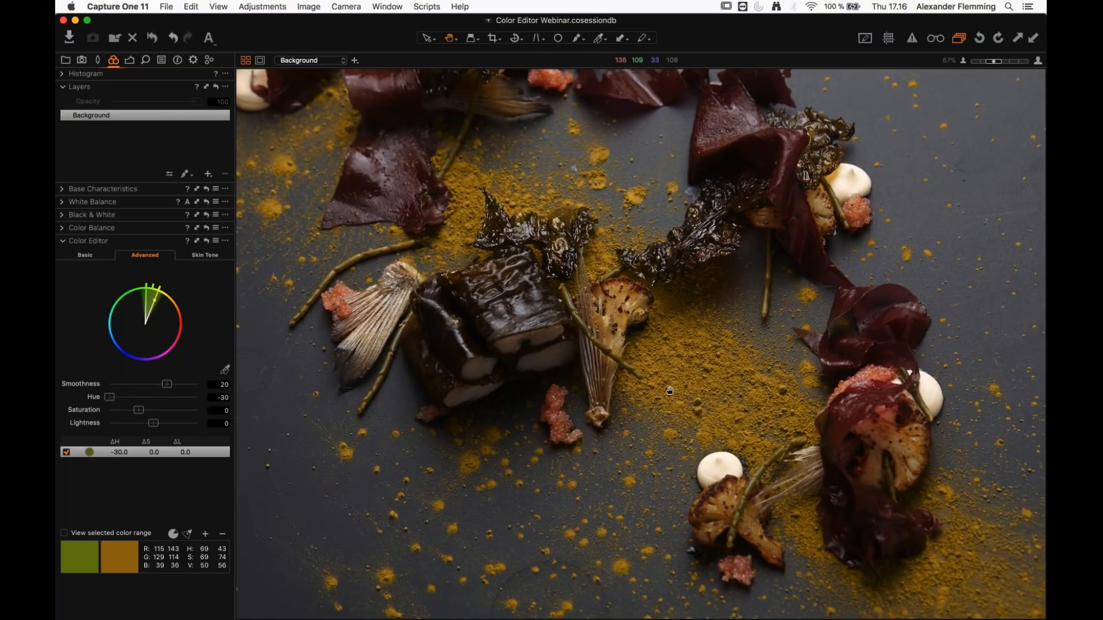
pyautogui.press('super+b')
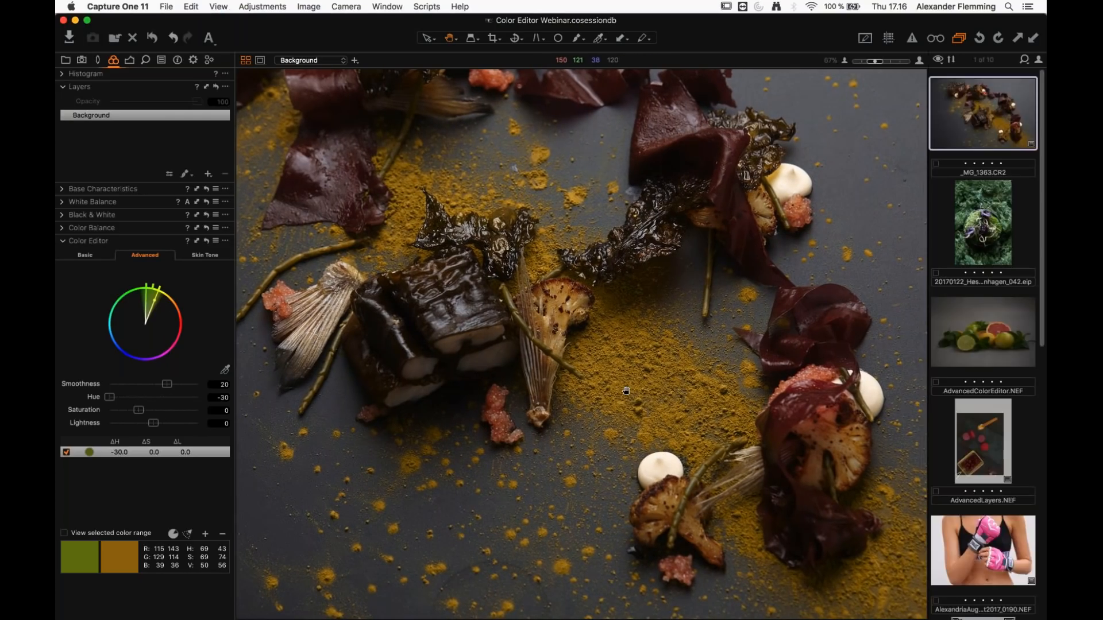
pyautogui.moveTo(626, 390); pyautogui.dragTo(649, 405)
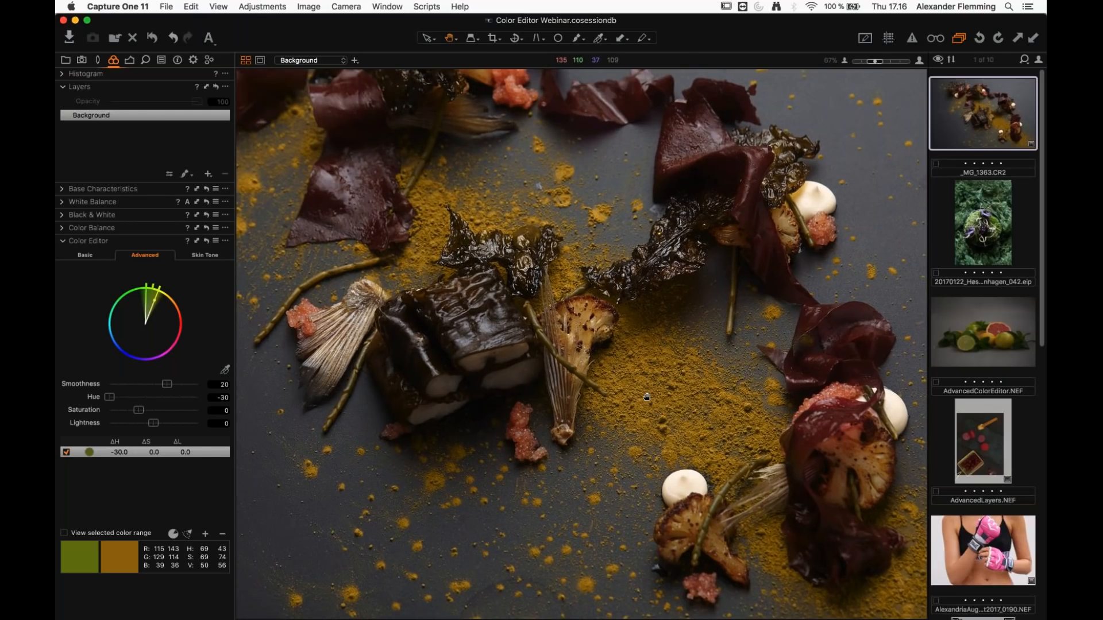
pyautogui.moveTo(637, 396); pyautogui.dragTo(635, 356)
pyautogui.scroll(-1, 662, 399)
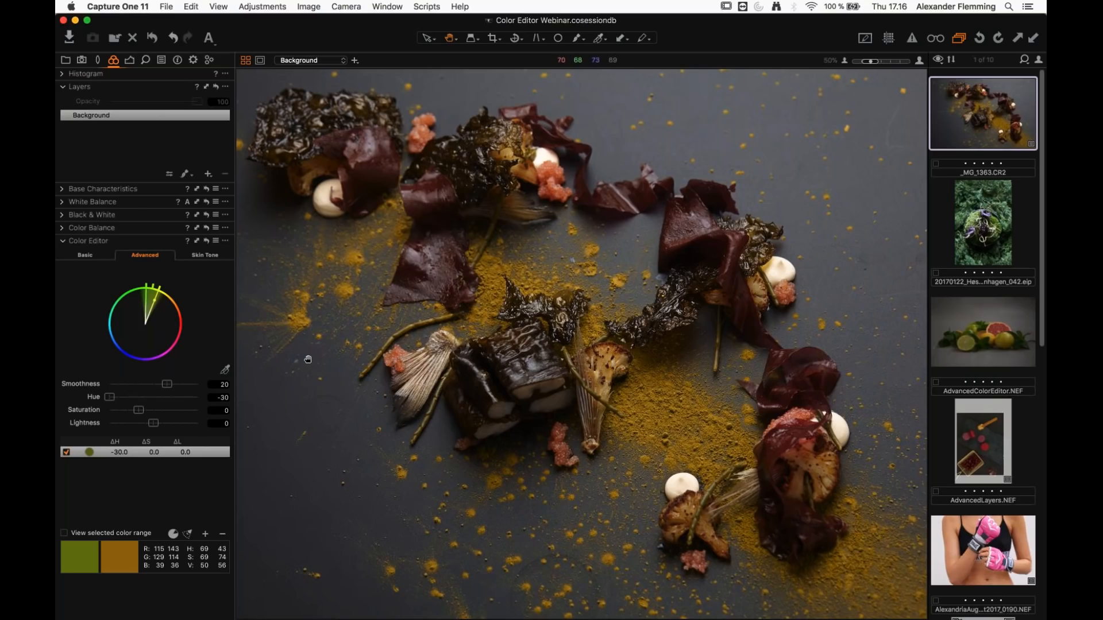
# Step: Hide the thumbnail browser and set the powder color range's Saturation to -100 and Lightness to -78
pyautogui.press('super+b')
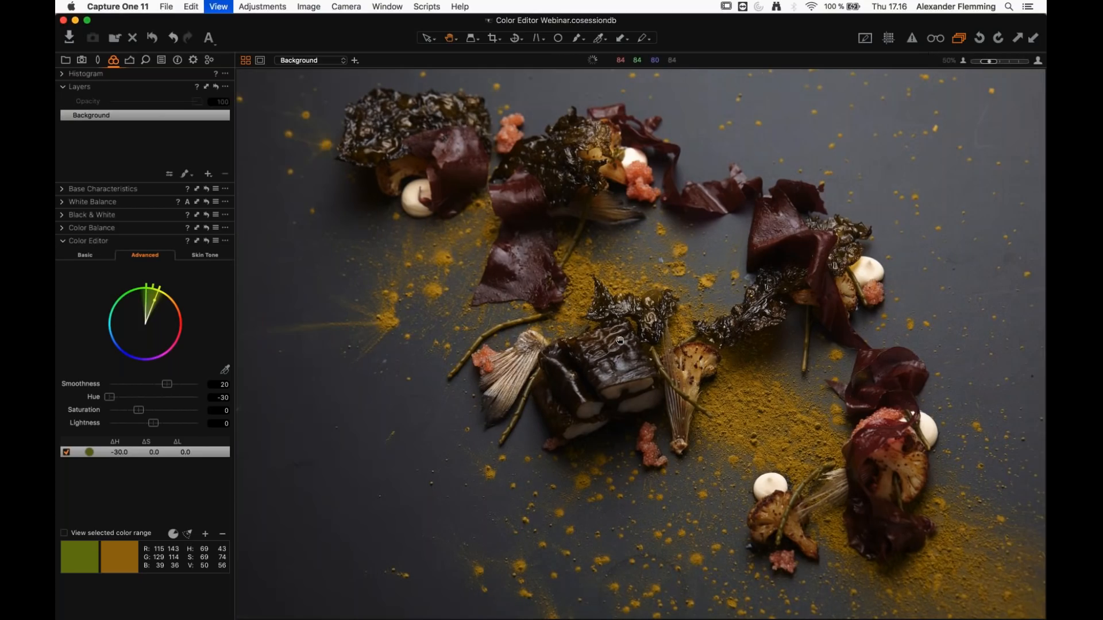
pyautogui.scroll(1, 753, 422)
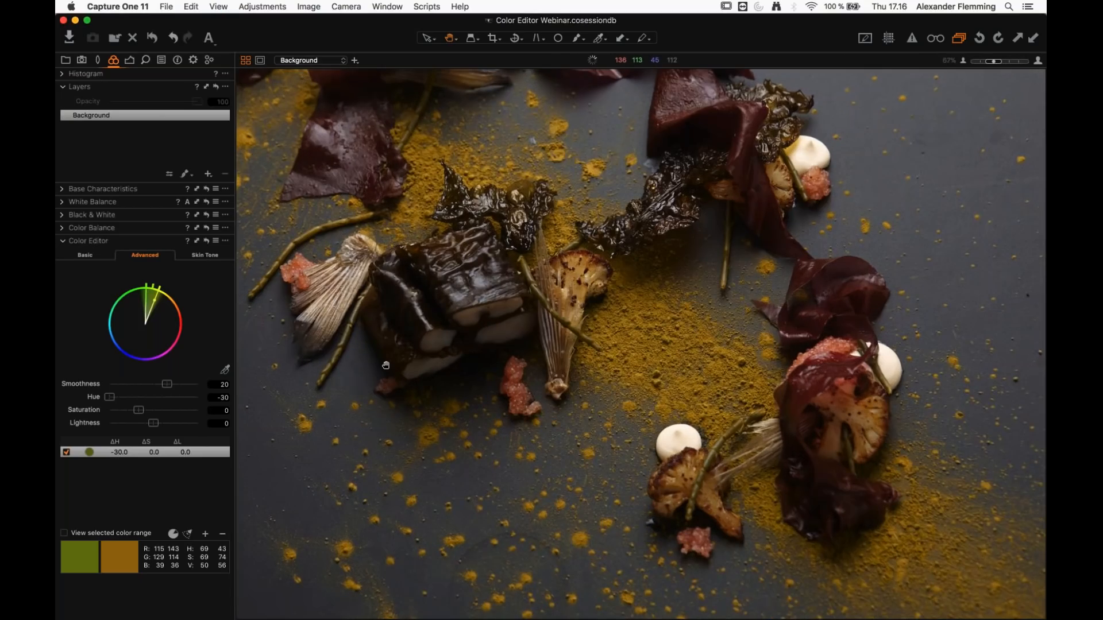
pyautogui.click(139, 410)
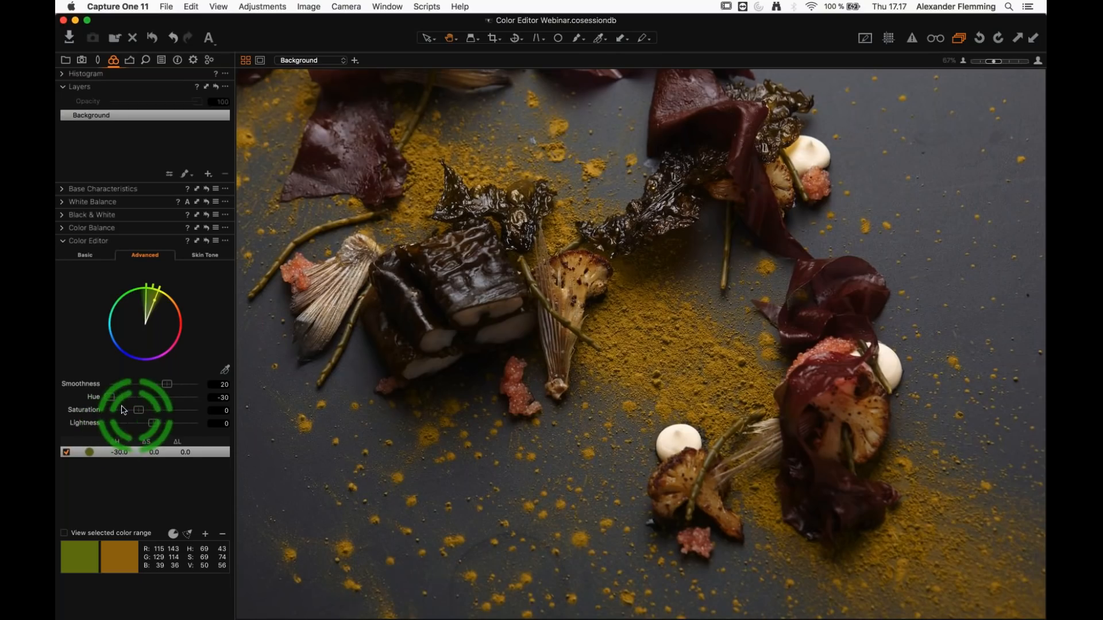
pyautogui.moveTo(139, 411); pyautogui.dragTo(121, 428)
pyautogui.click(150, 424)
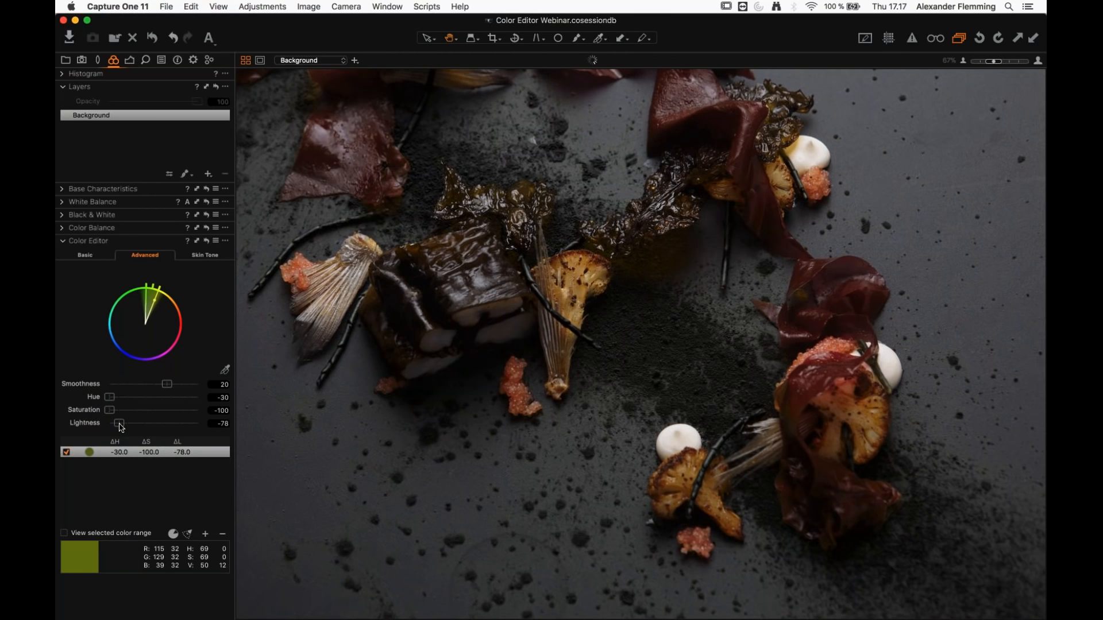
# Step: Examine the desaturated, darkened powder close up and across the whole plate
pyautogui.scroll(-1, 660, 340)
pyautogui.moveTo(660, 340); pyautogui.dragTo(732, 424)
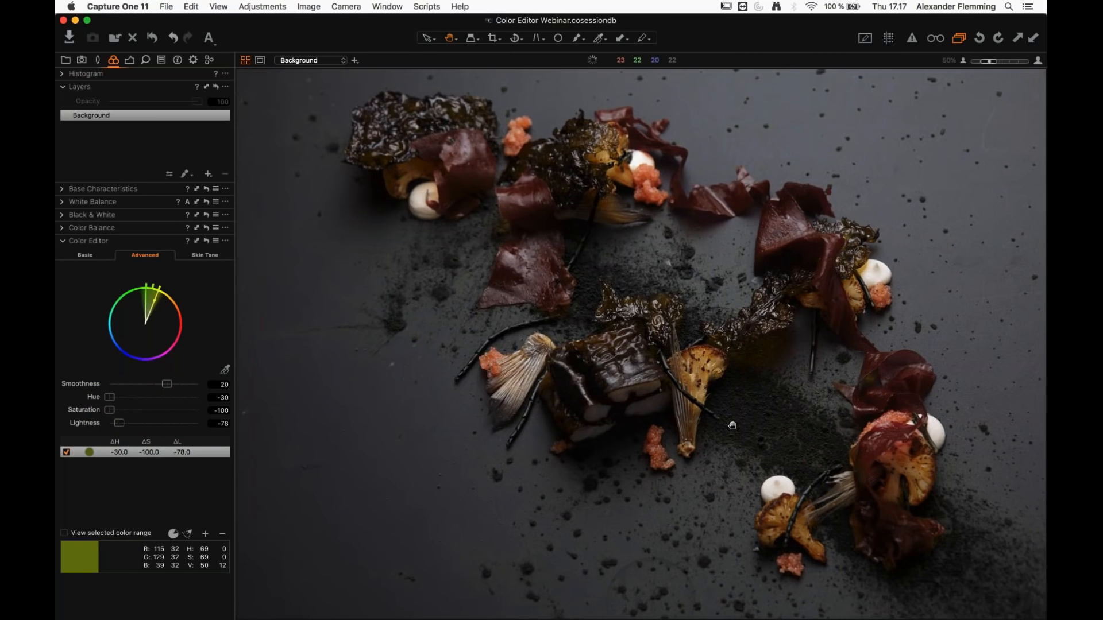
pyautogui.scroll(3, 732, 425)
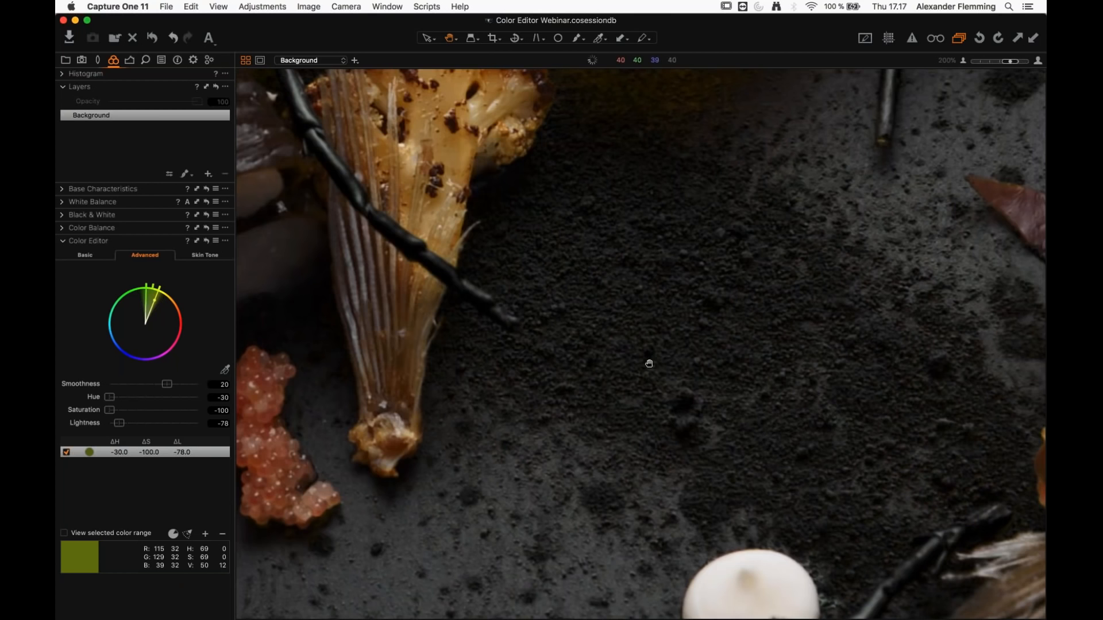
pyautogui.scroll(-5, 649, 364)
pyautogui.hscroll(-5, 649, 364)
pyautogui.scroll(-2, 642, 276)
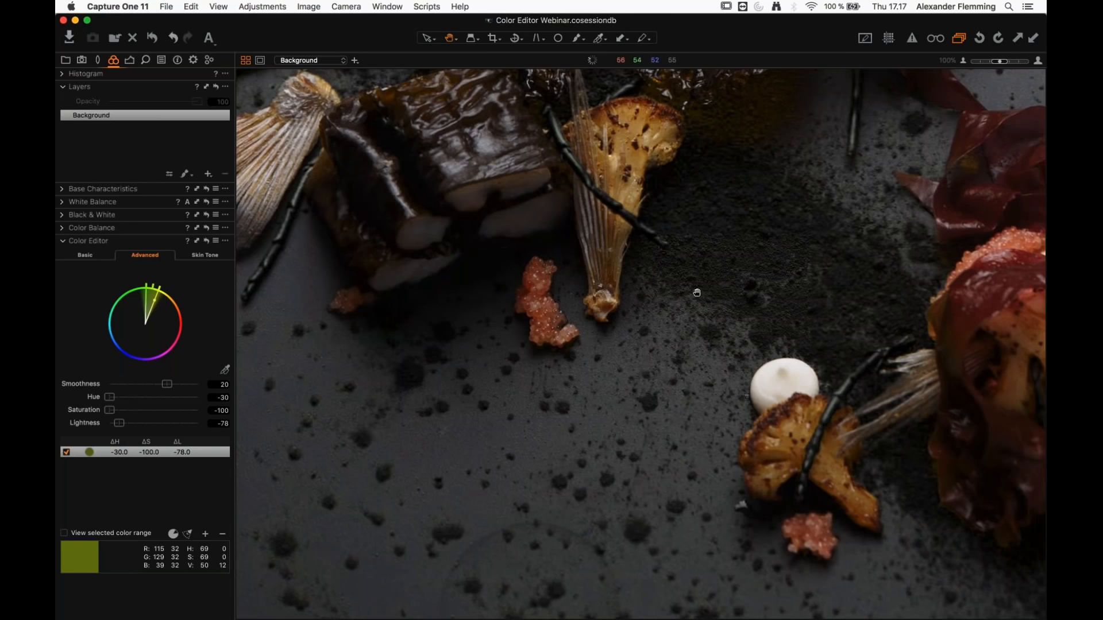
pyautogui.moveTo(800, 347); pyautogui.dragTo(883, 436)
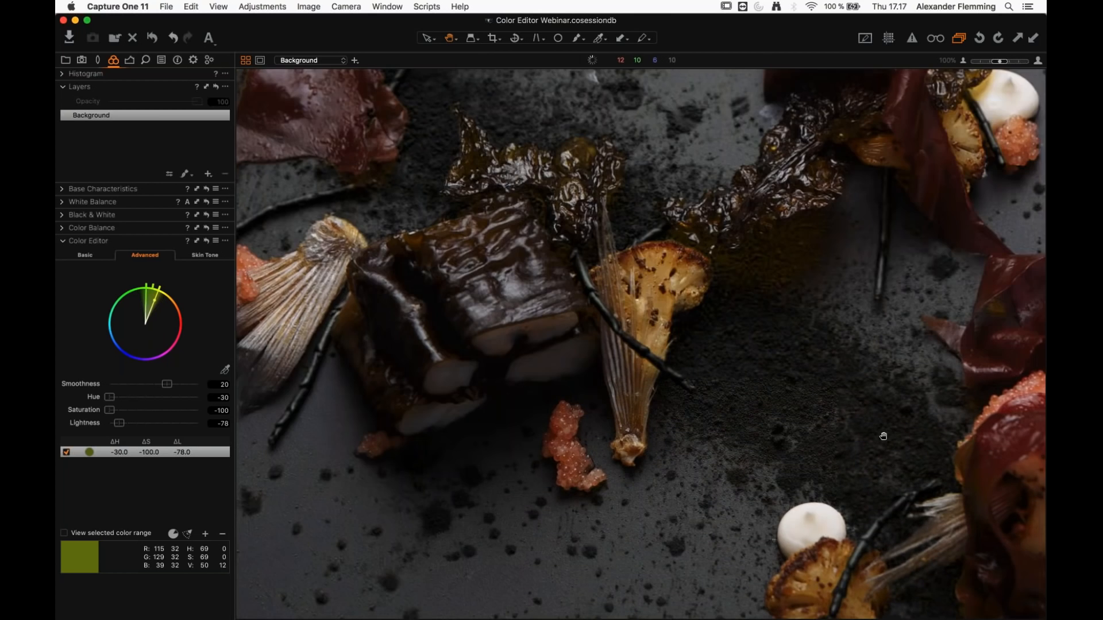
pyautogui.moveTo(461, 174); pyautogui.dragTo(651, 293)
pyautogui.scroll(-2, 652, 293)
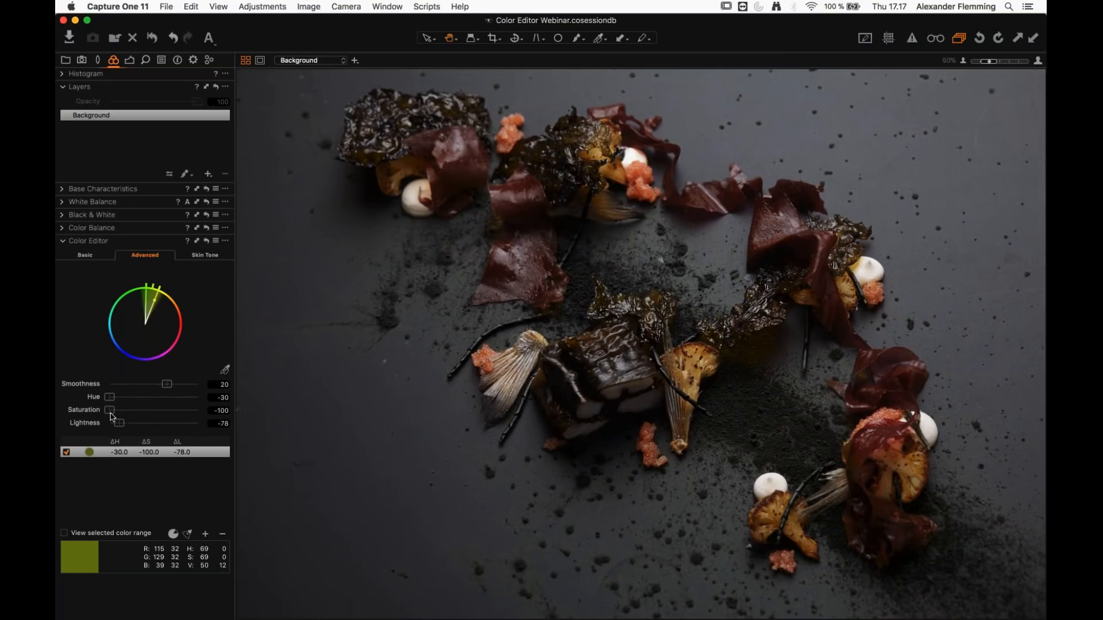
# Step: Reset the powder color range's Saturation and Lightness to 0
pyautogui.click(109, 412)
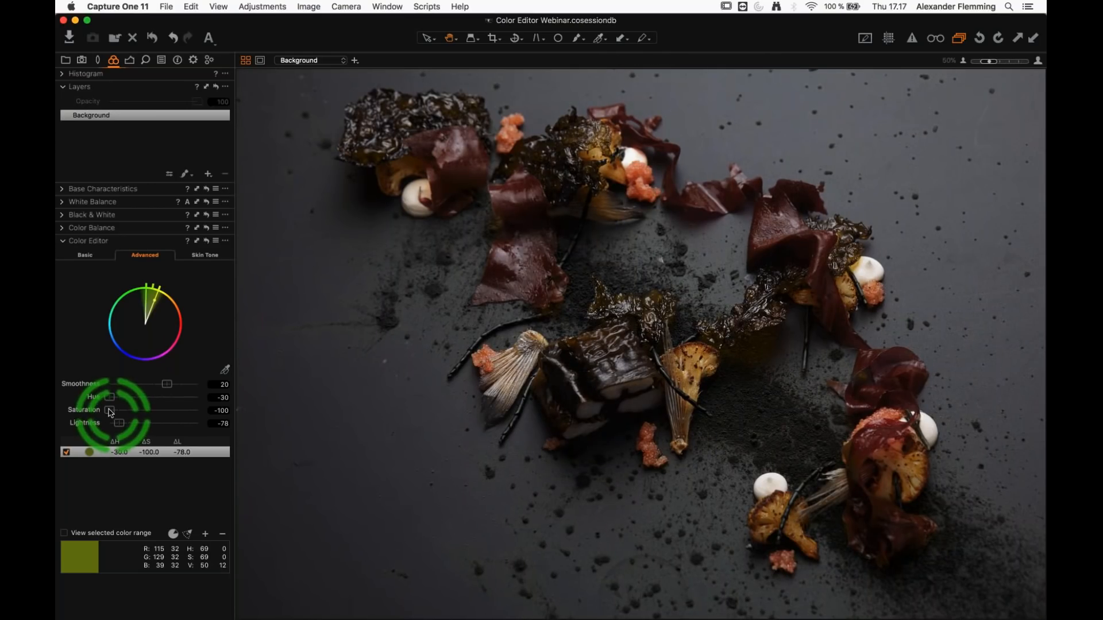
pyautogui.doubleClick(110, 412)
pyautogui.doubleClick(118, 423)
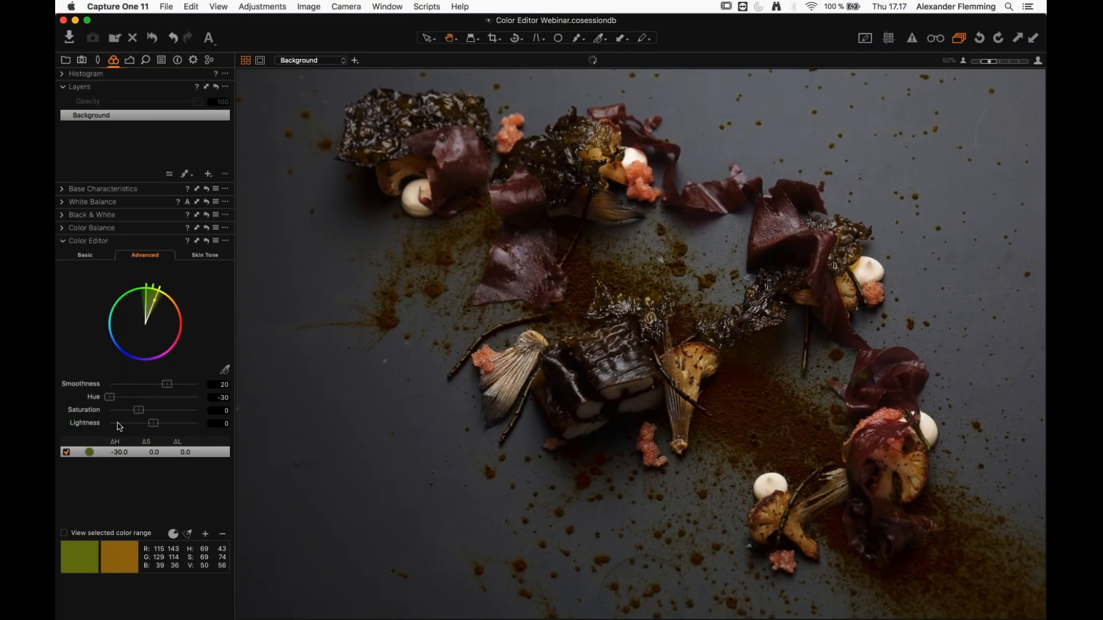
pyautogui.click(613, 287)
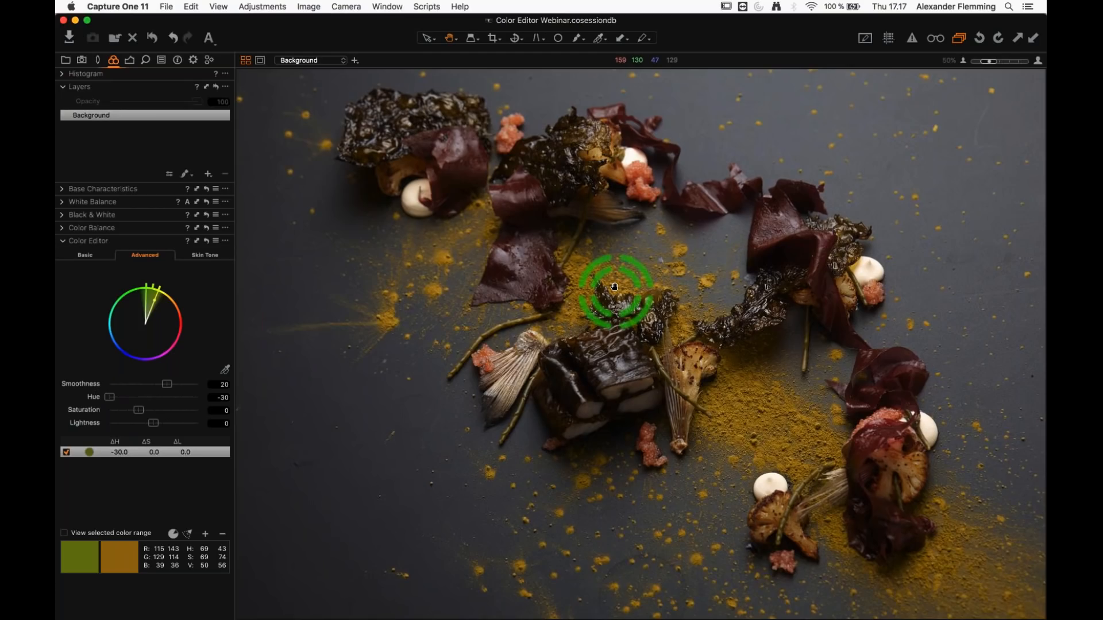
# Step: Open the landscape photo with the glacier and the camper van from the thumbnails, and hide the thumbnail browser
pyautogui.press('super+b')
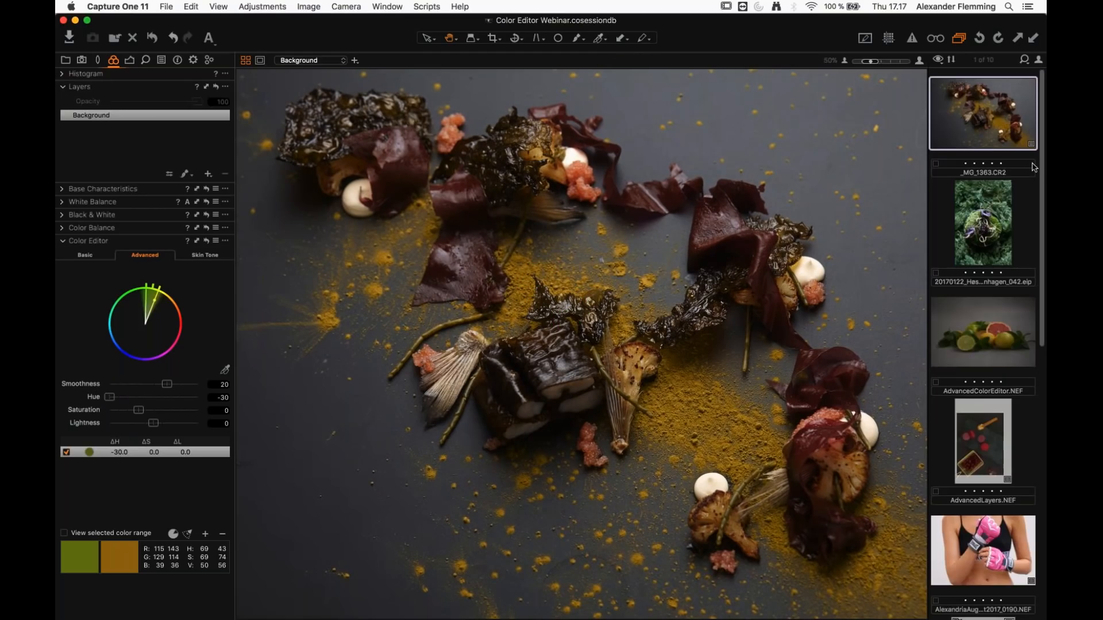
pyautogui.moveTo(1041, 176); pyautogui.dragTo(1040, 463)
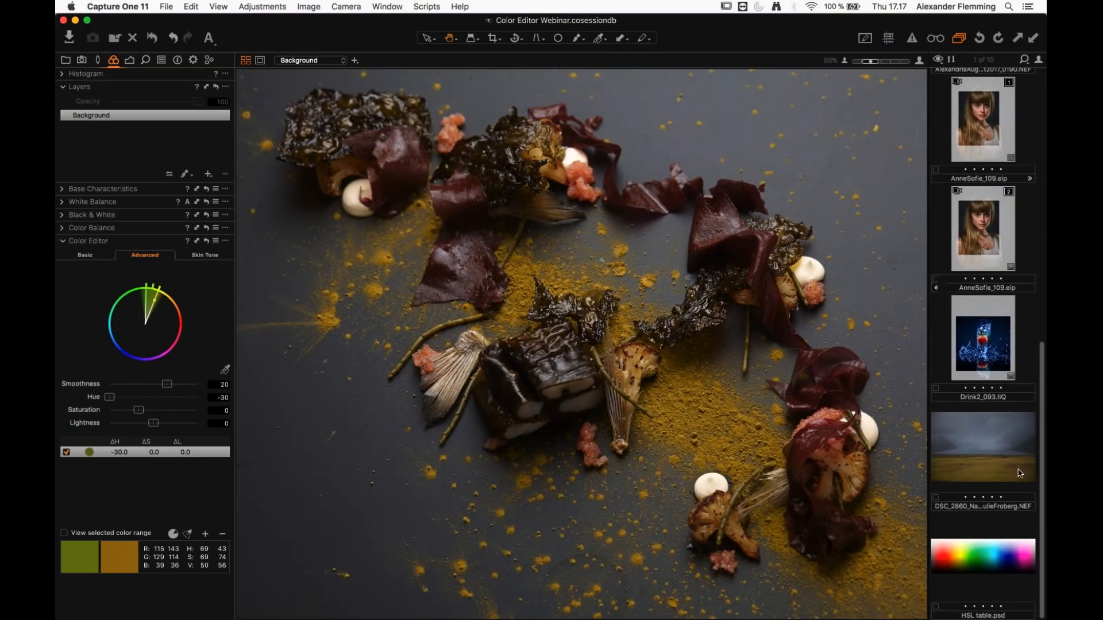
pyautogui.click(993, 463)
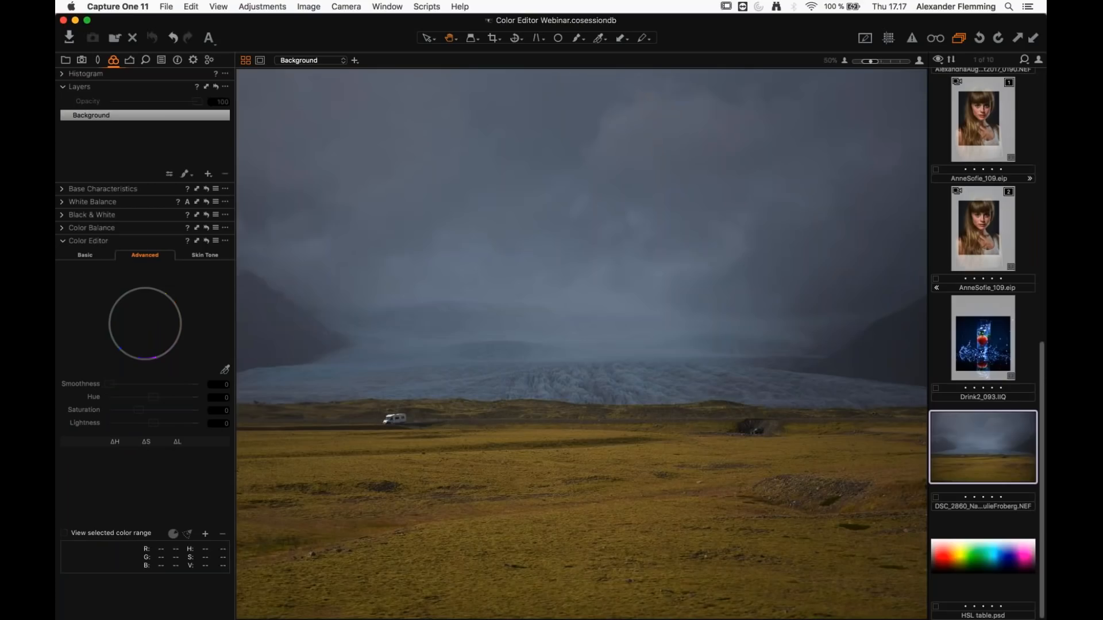
pyautogui.press('super+b')
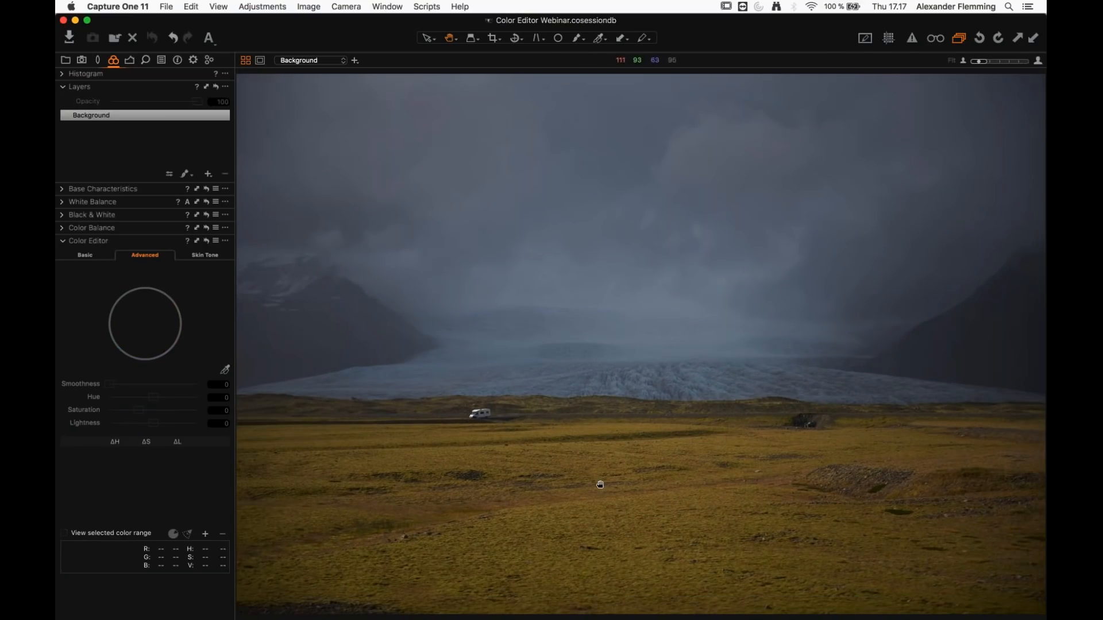
pyautogui.press('super+b')
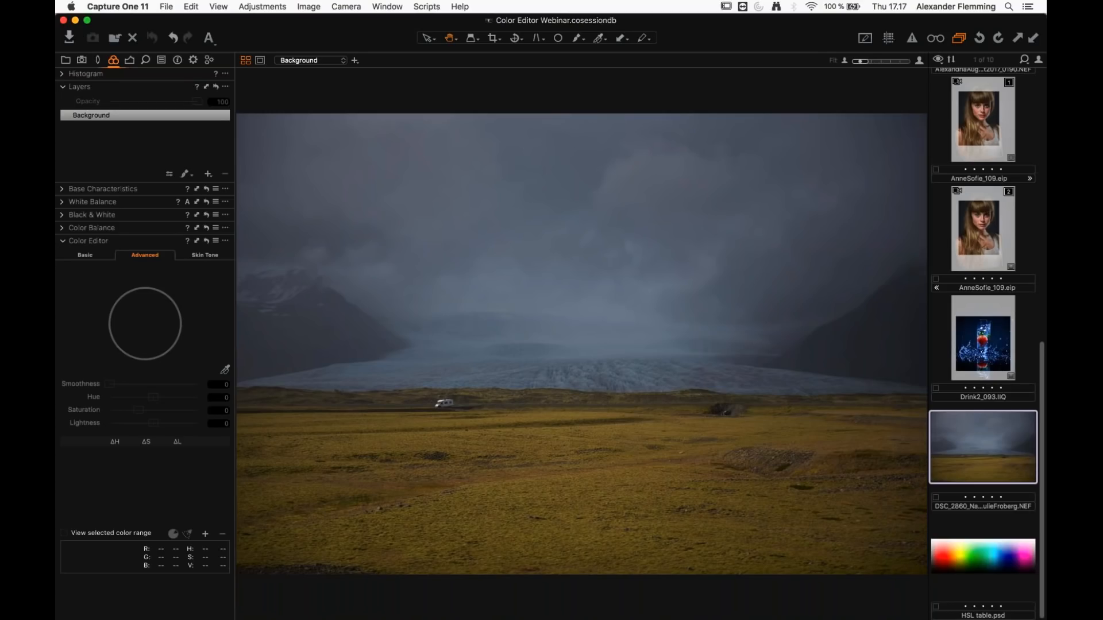
pyautogui.press('super+shift+b')
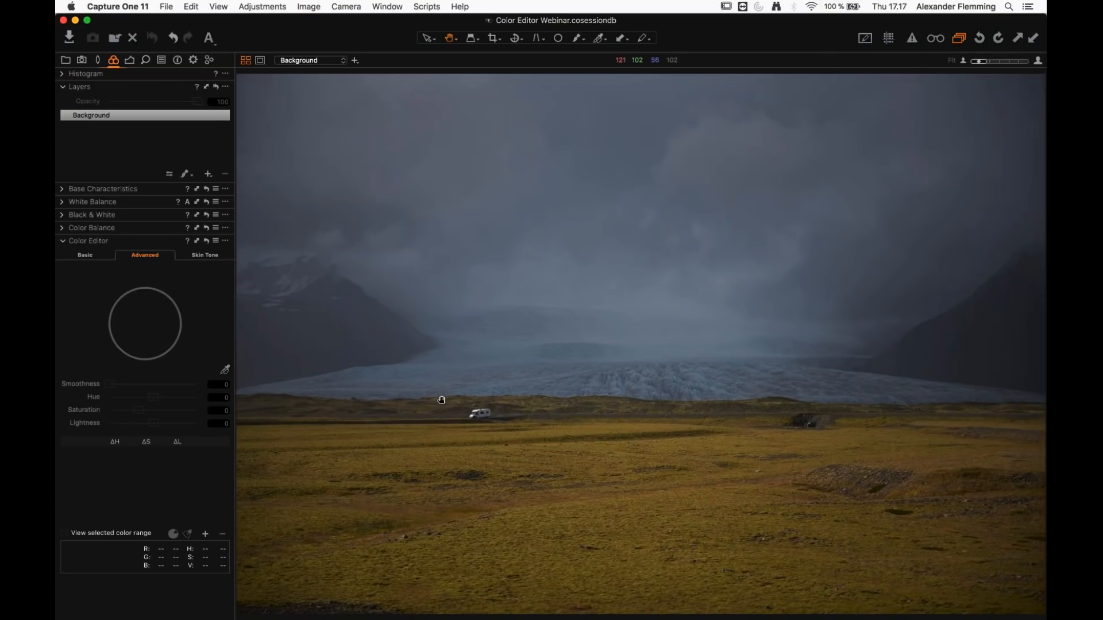
# Step: Set the landscape's RGB Levels shadow point to 17 and highlight point to 150
pyautogui.click(130, 60)
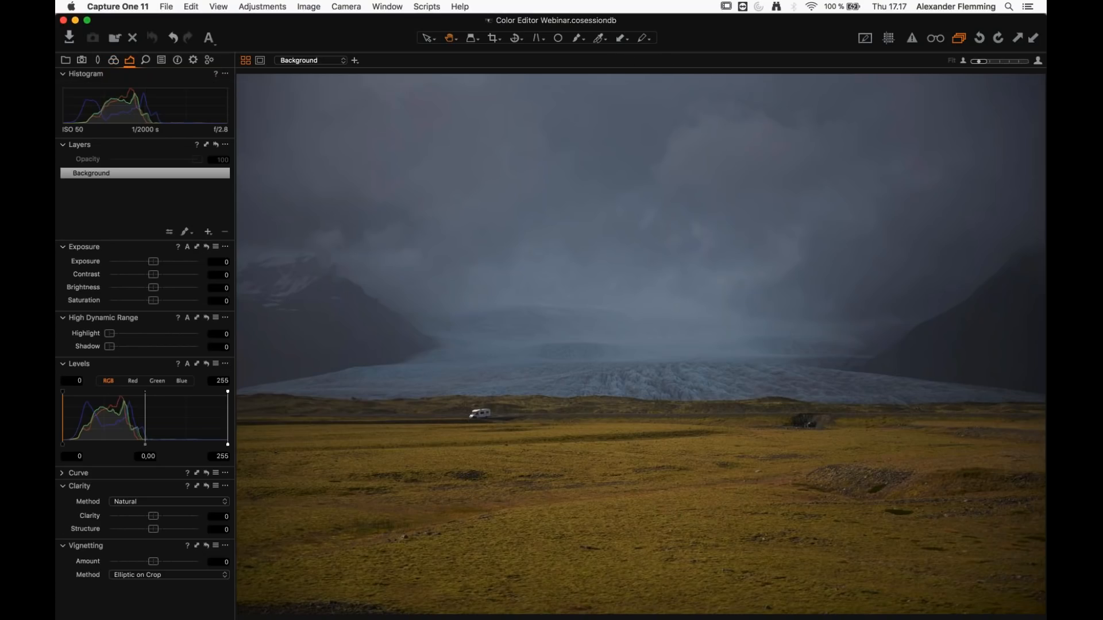
pyautogui.moveTo(62, 444); pyautogui.dragTo(73, 444)
pyautogui.moveTo(227, 444); pyautogui.dragTo(159, 444)
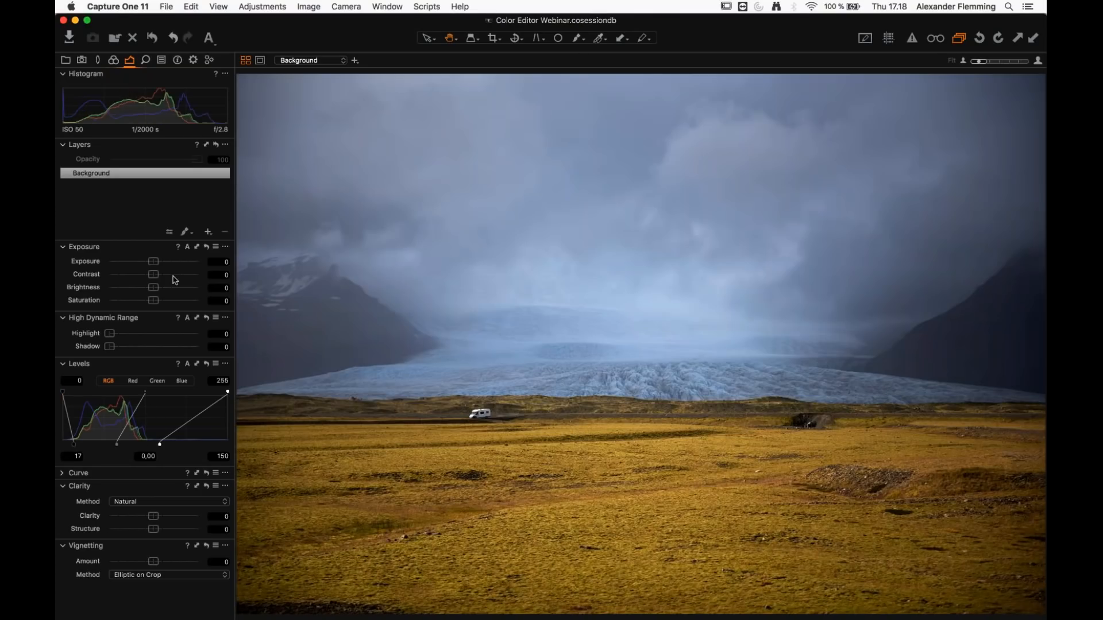
# Step: Set the landscape's Exposure to -0.32, Contrast to 19, Brightness to 9 and High Dynamic Range Highlight to 54
pyautogui.click(171, 275)
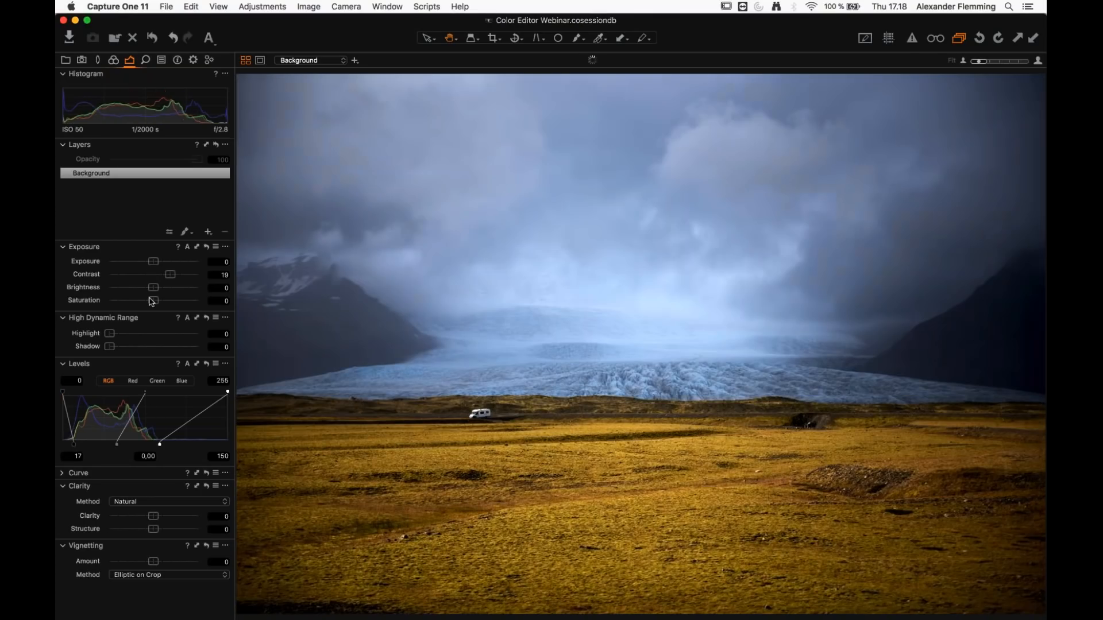
pyautogui.click(158, 334)
pyautogui.click(161, 287)
pyautogui.click(149, 262)
pyautogui.moveTo(148, 263); pyautogui.dragTo(150, 263)
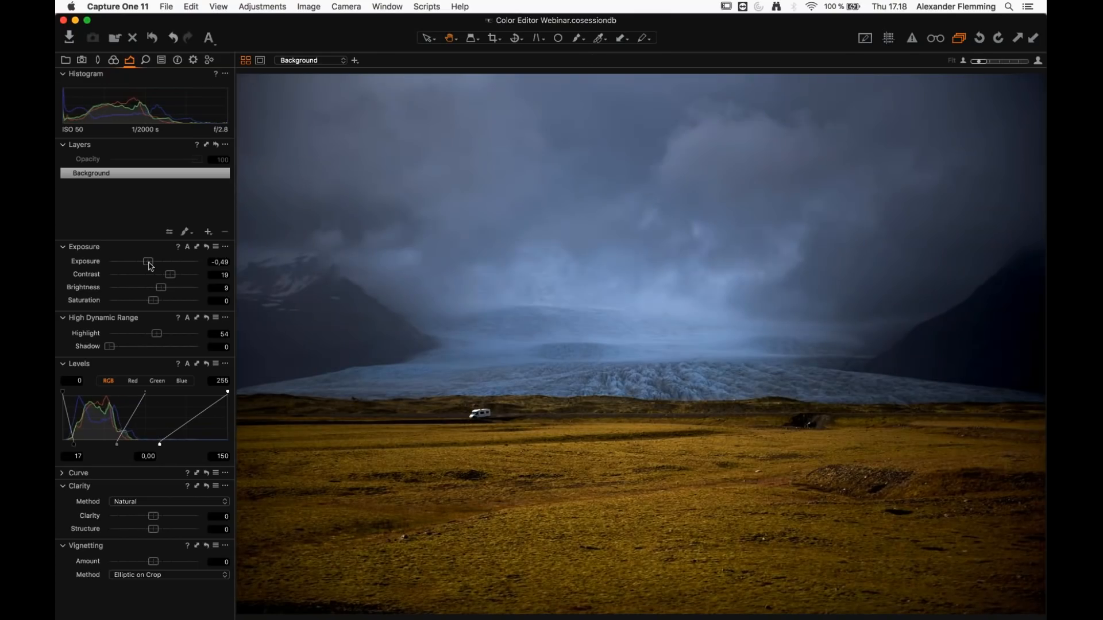
# Step: Set Saturation to 8, High Dynamic Range Shadow to 13 and Clarity to 35, and lower the Levels shadow point to 10
pyautogui.click(159, 301)
pyautogui.moveTo(110, 348); pyautogui.dragTo(121, 347)
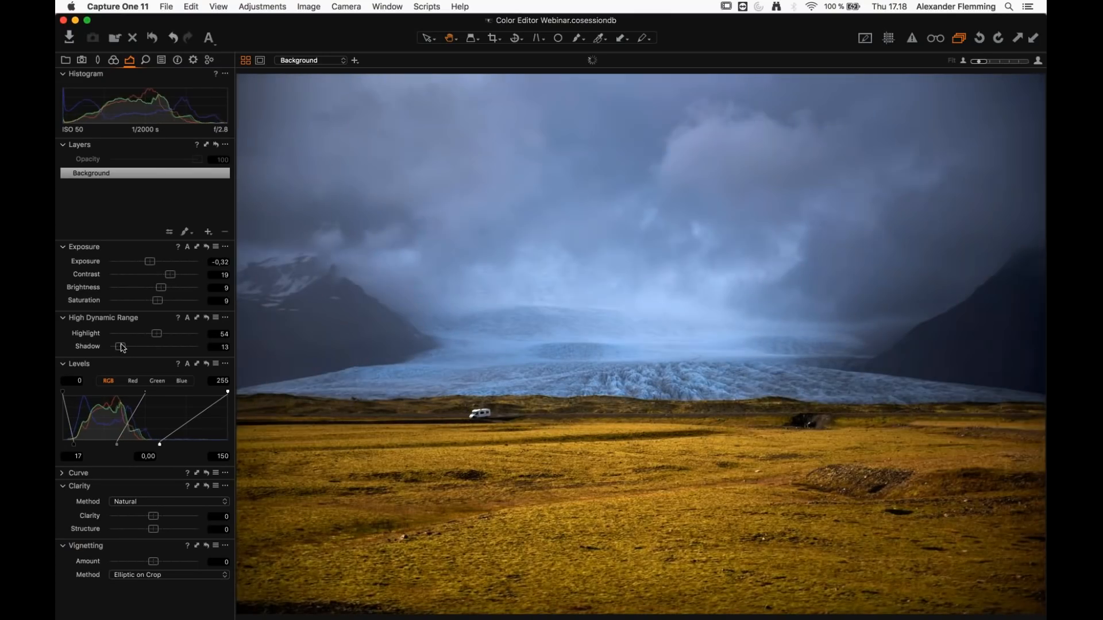
pyautogui.moveTo(158, 301); pyautogui.dragTo(158, 301)
pyautogui.click(167, 519)
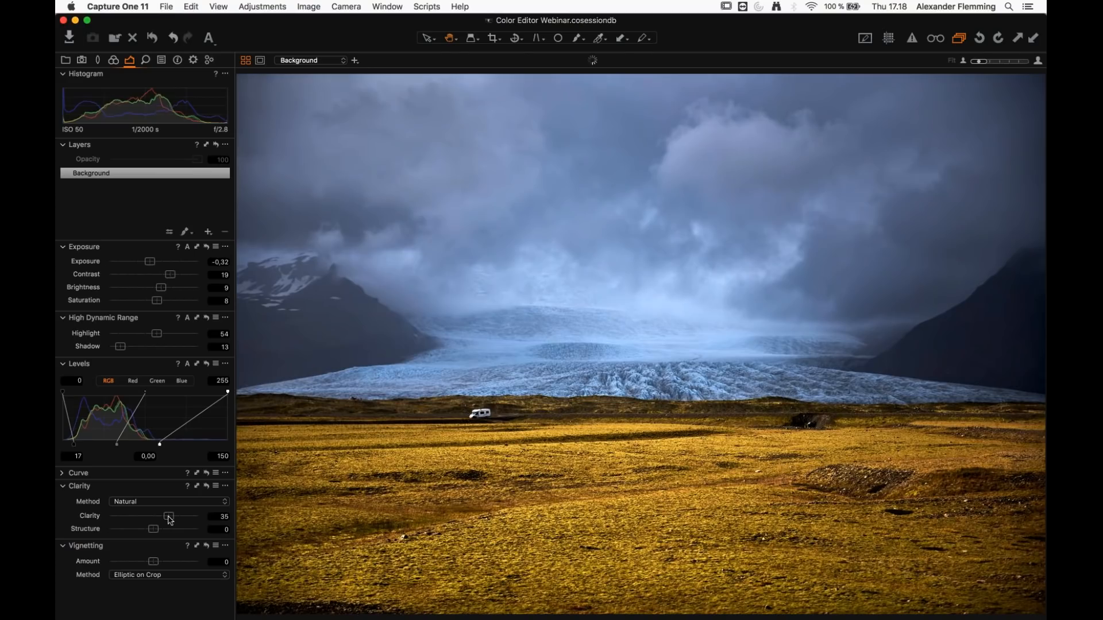
pyautogui.moveTo(74, 444); pyautogui.dragTo(69, 445)
# Step: Correct the lens Light Falloff to 64 and reduce the landscape's Exposure to -0.48
pyautogui.click(98, 60)
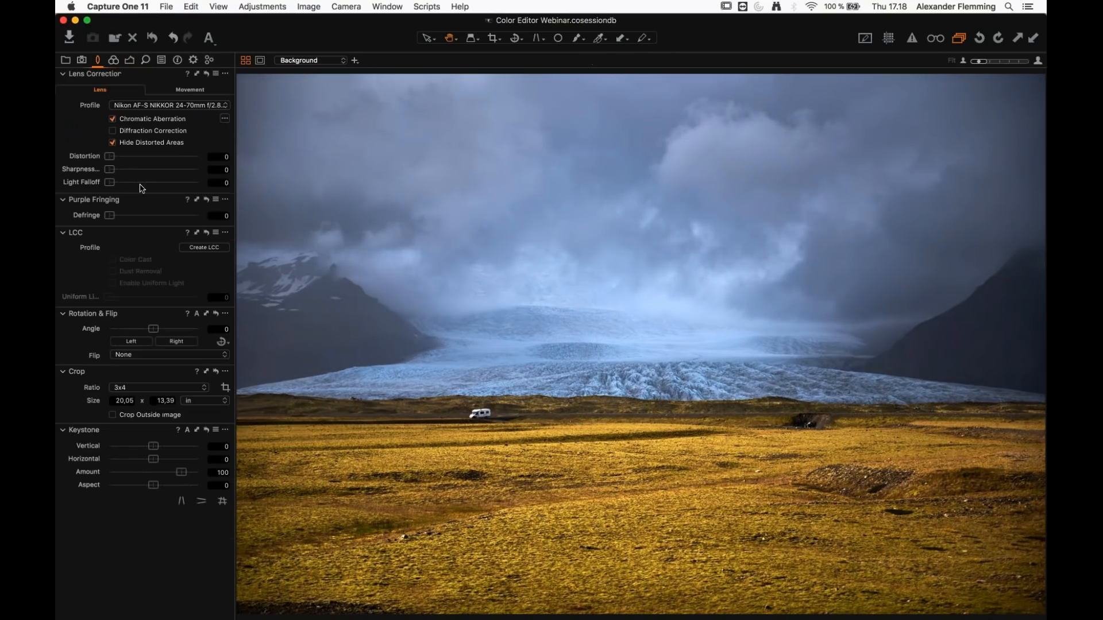
pyautogui.click(155, 182)
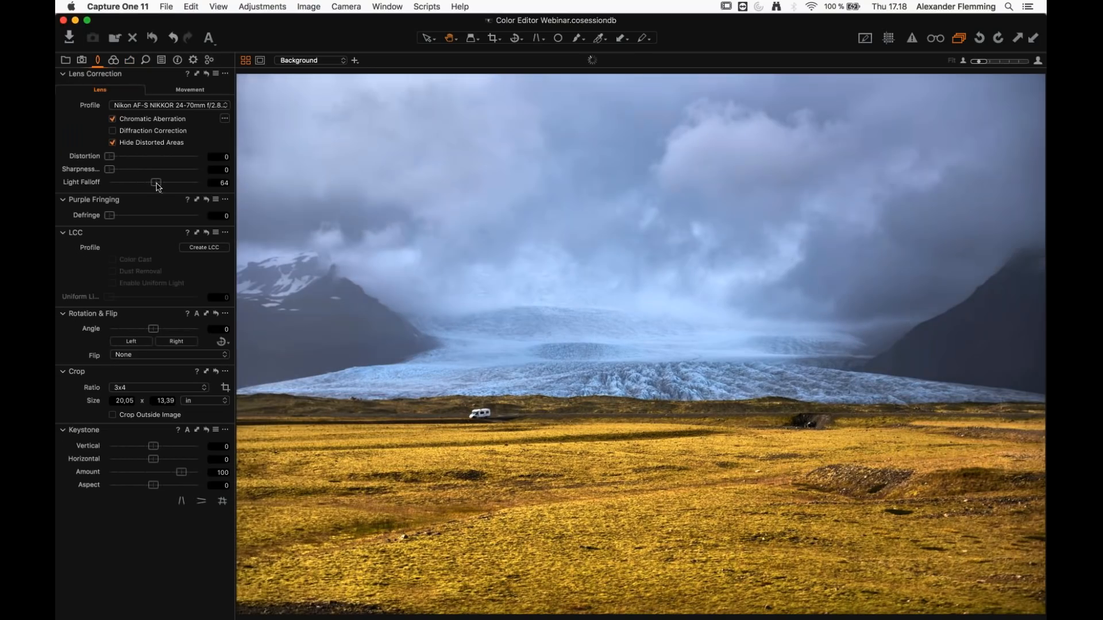
pyautogui.click(129, 61)
pyautogui.moveTo(150, 263); pyautogui.dragTo(149, 267)
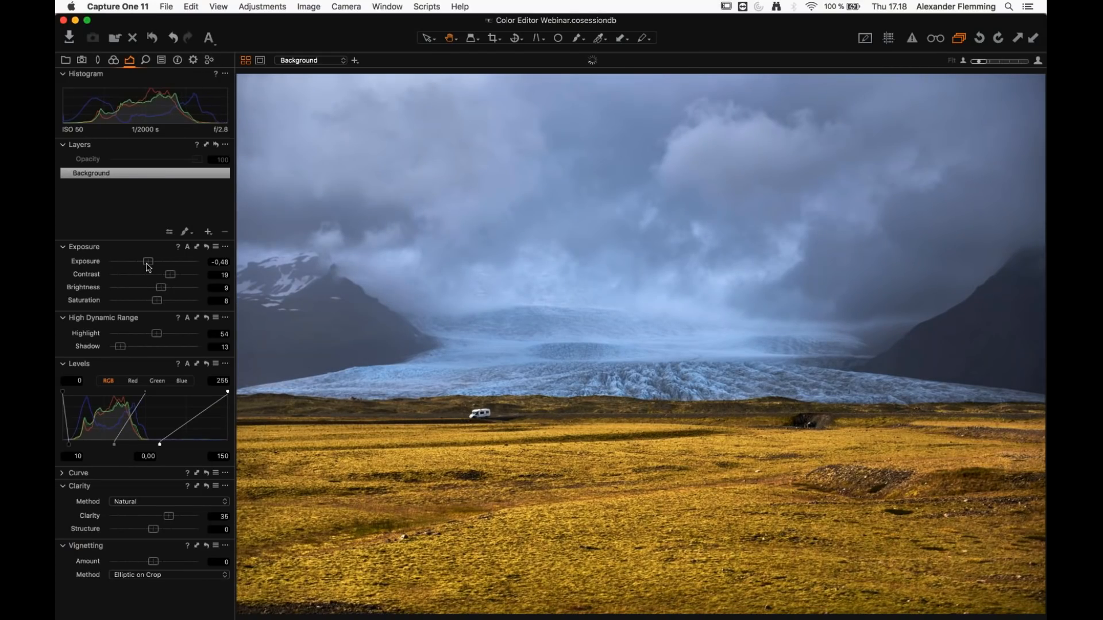
# Step: Pick the yellow grass as a color range in the Advanced Color Editor and briefly preview the selected range
pyautogui.click(113, 61)
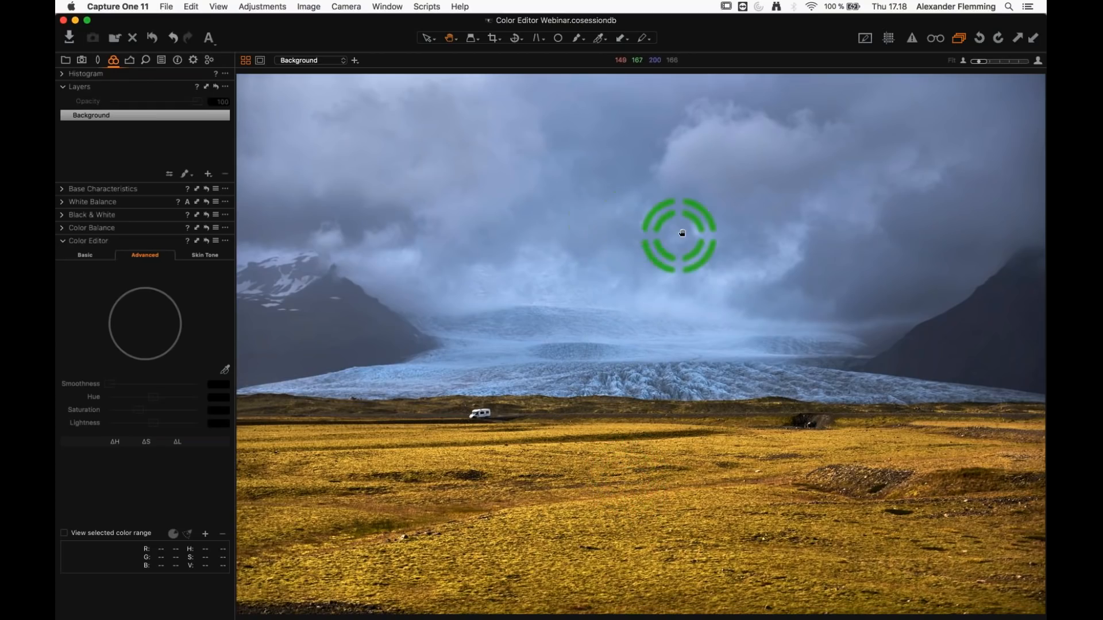
pyautogui.click(225, 369)
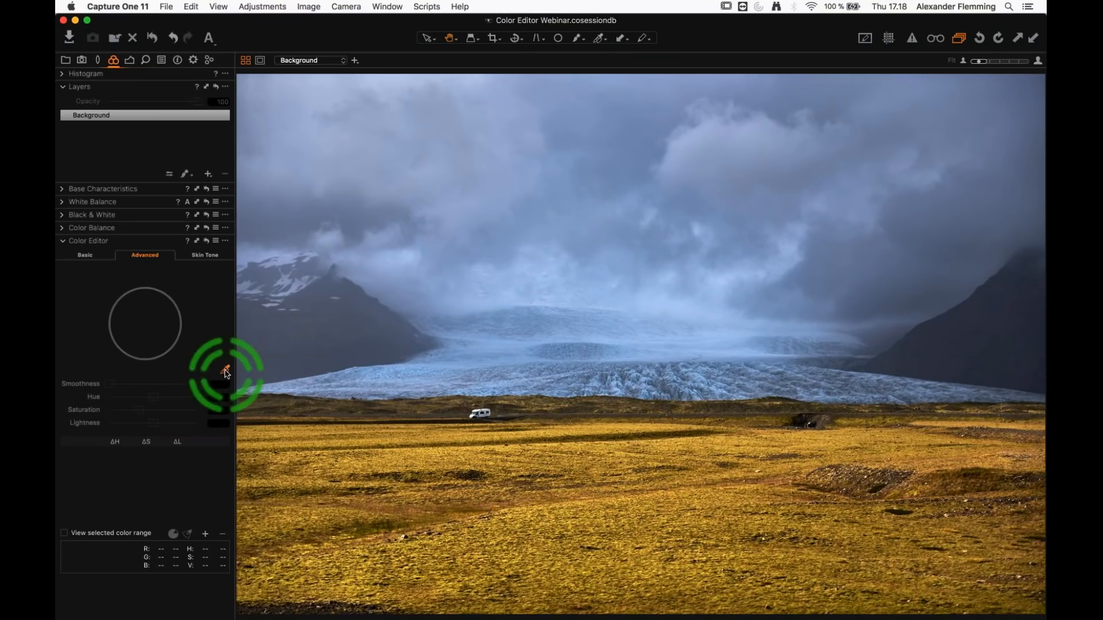
pyautogui.click(617, 541)
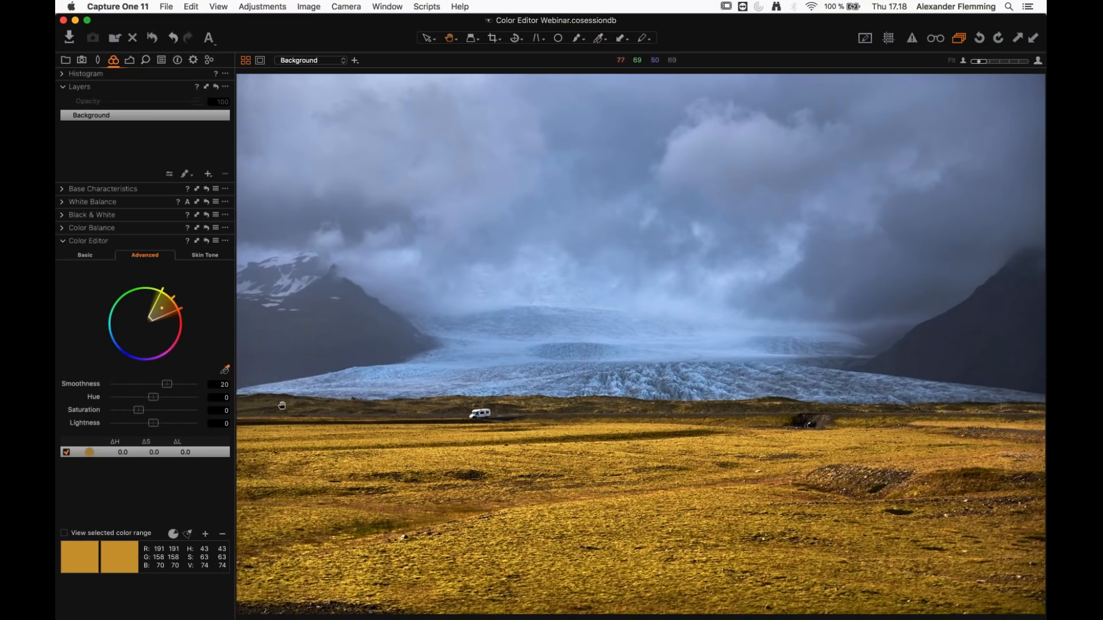
pyautogui.click(168, 305)
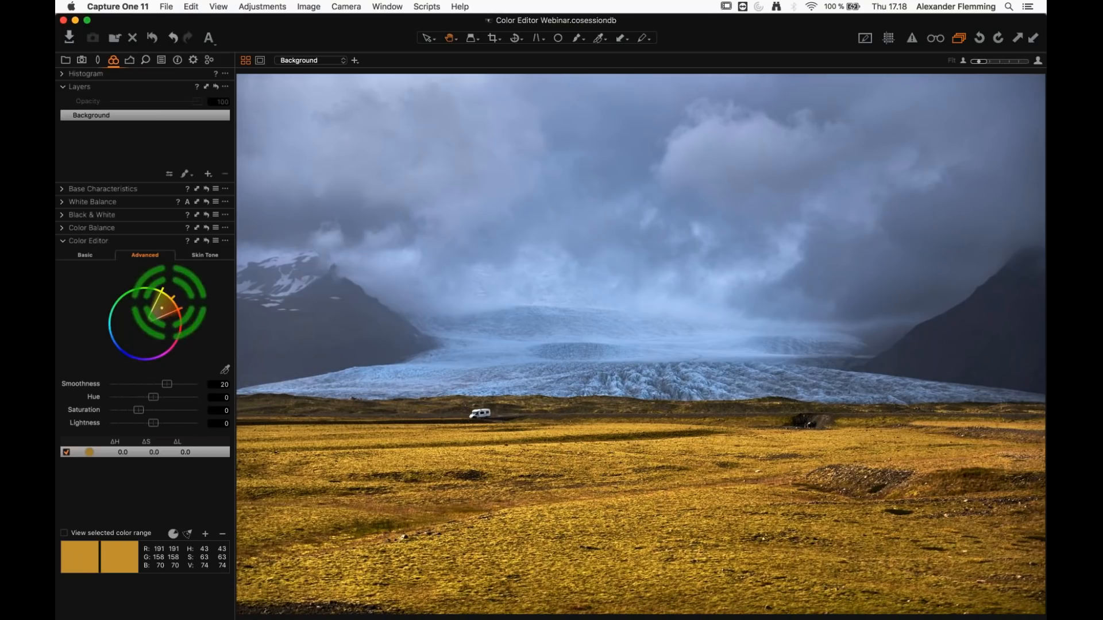
pyautogui.click(87, 534)
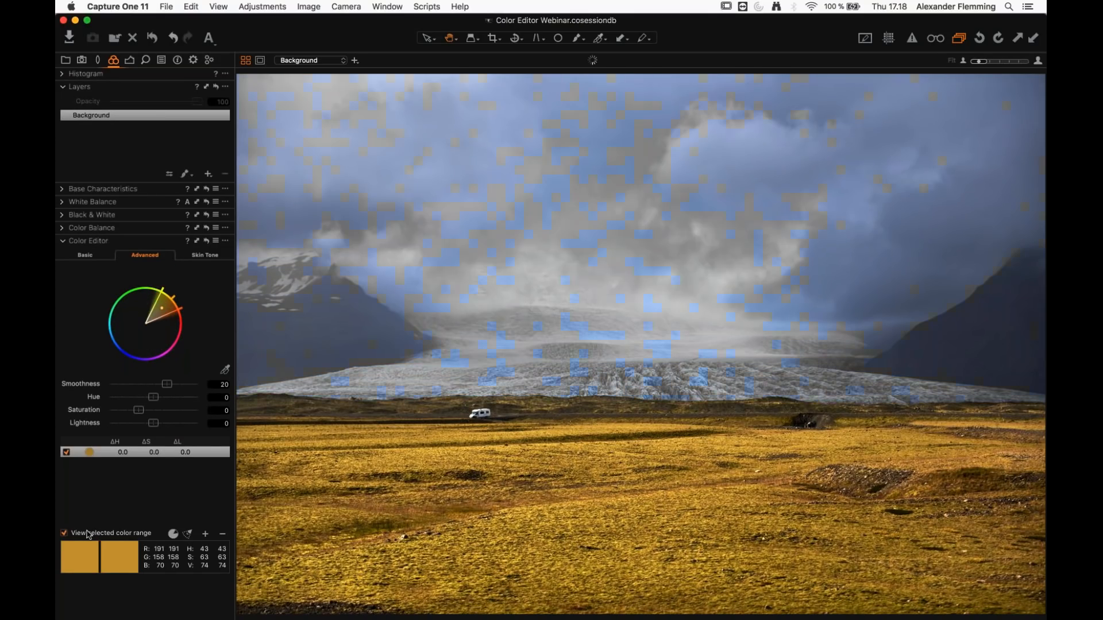
pyautogui.click(86, 533)
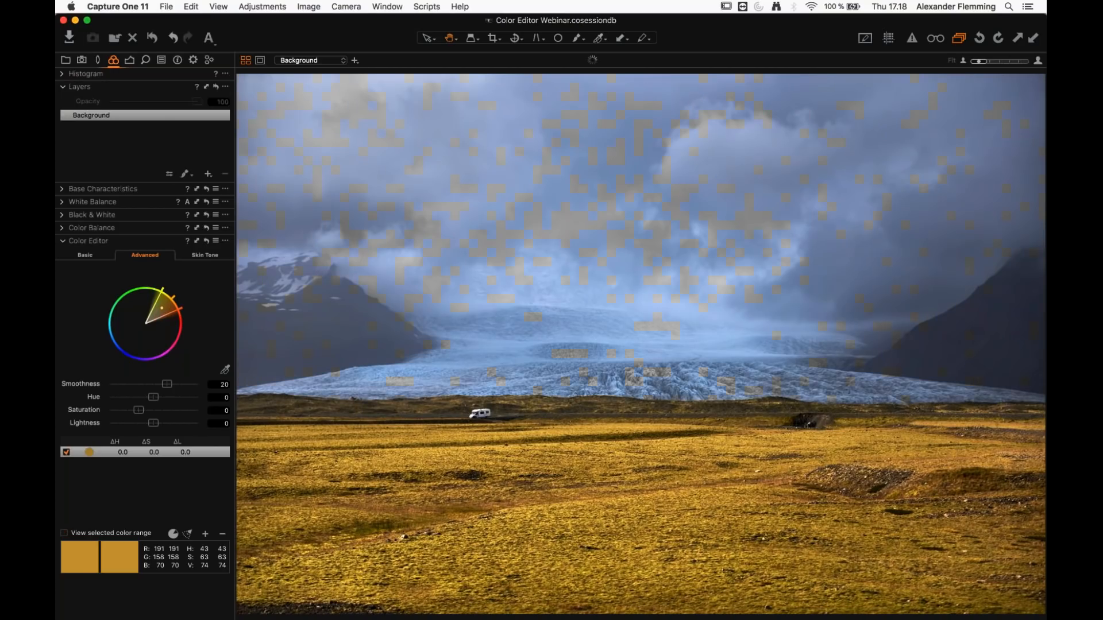
# Step: Try the grass color range's Hue at -30 and change it to 30
pyautogui.moveTo(153, 401); pyautogui.dragTo(102, 402)
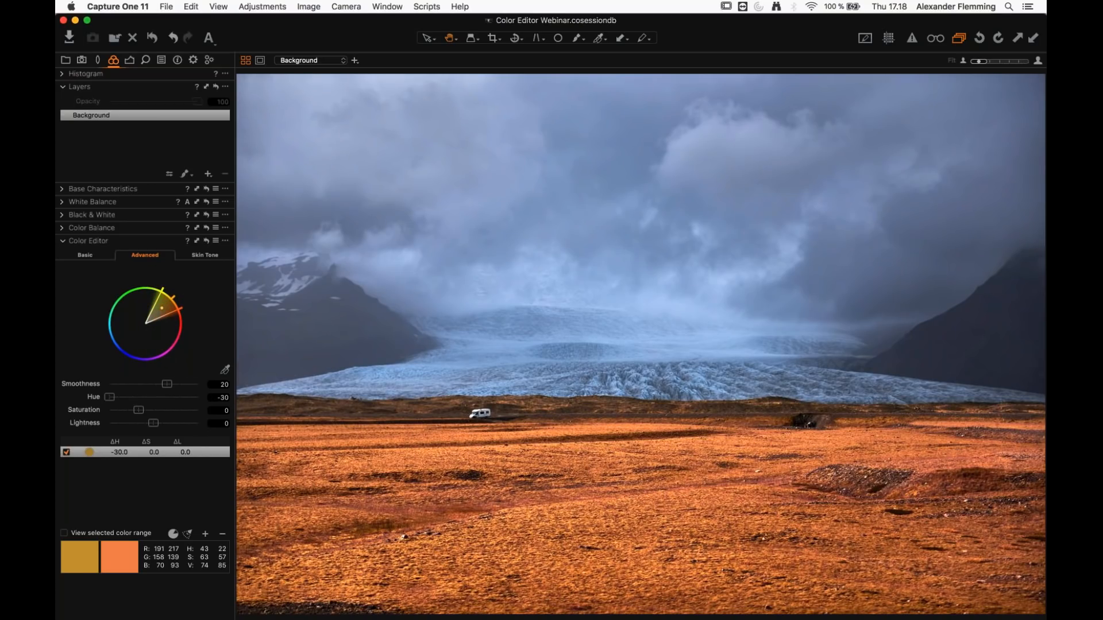
pyautogui.moveTo(110, 397); pyautogui.dragTo(203, 403)
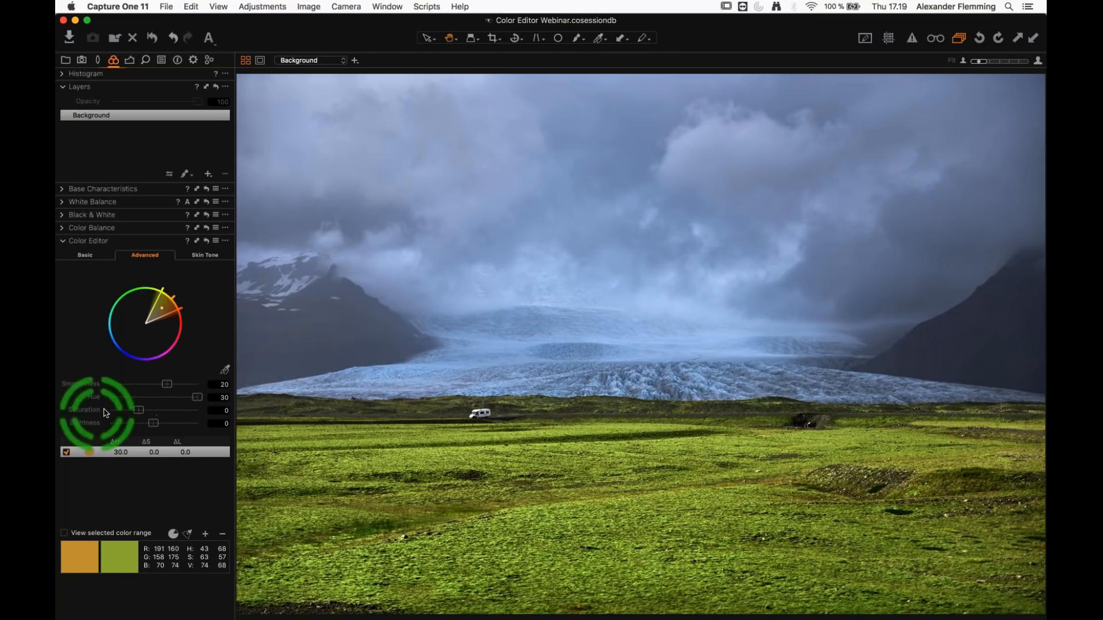
# Step: Set the grass color range's Saturation to -14.9 and Lightness to -7.1
pyautogui.moveTo(138, 413); pyautogui.dragTo(135, 413)
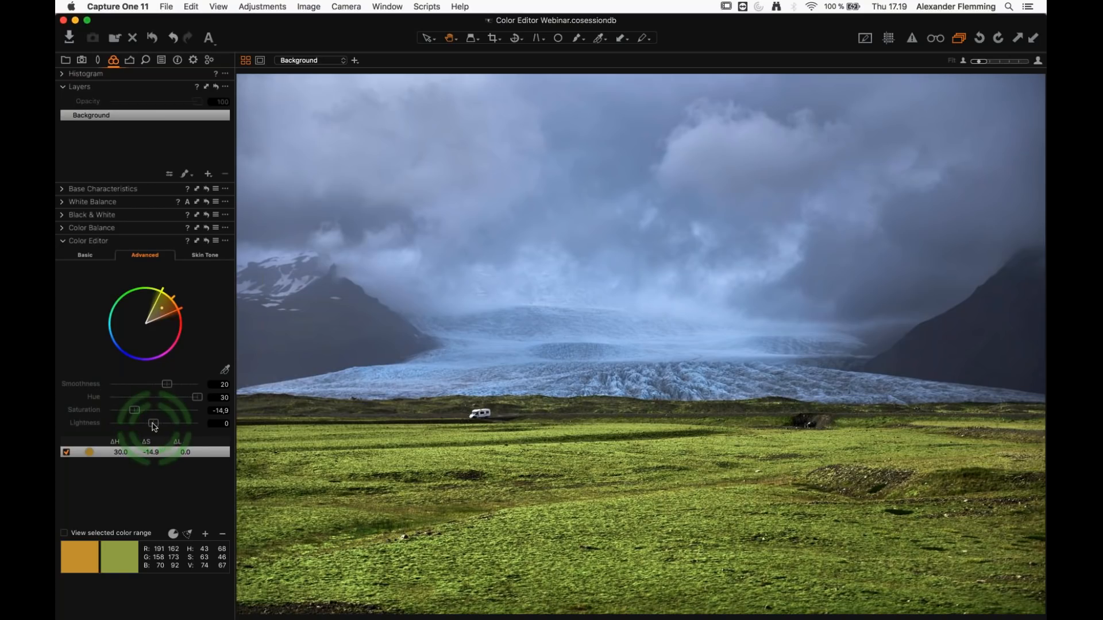
pyautogui.moveTo(153, 424); pyautogui.dragTo(150, 424)
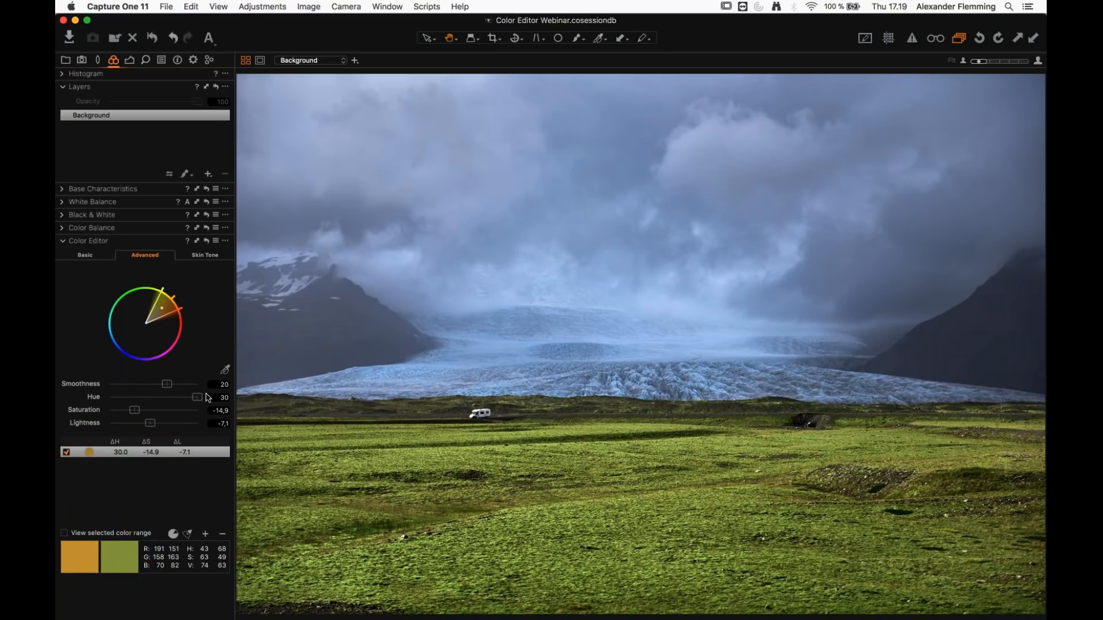
# Step: Pick the blue of the sky as a second color range and set its Hue to -7.7, Saturation to 6.7 and Lightness to -26.1
pyautogui.click(225, 370)
pyautogui.click(637, 179)
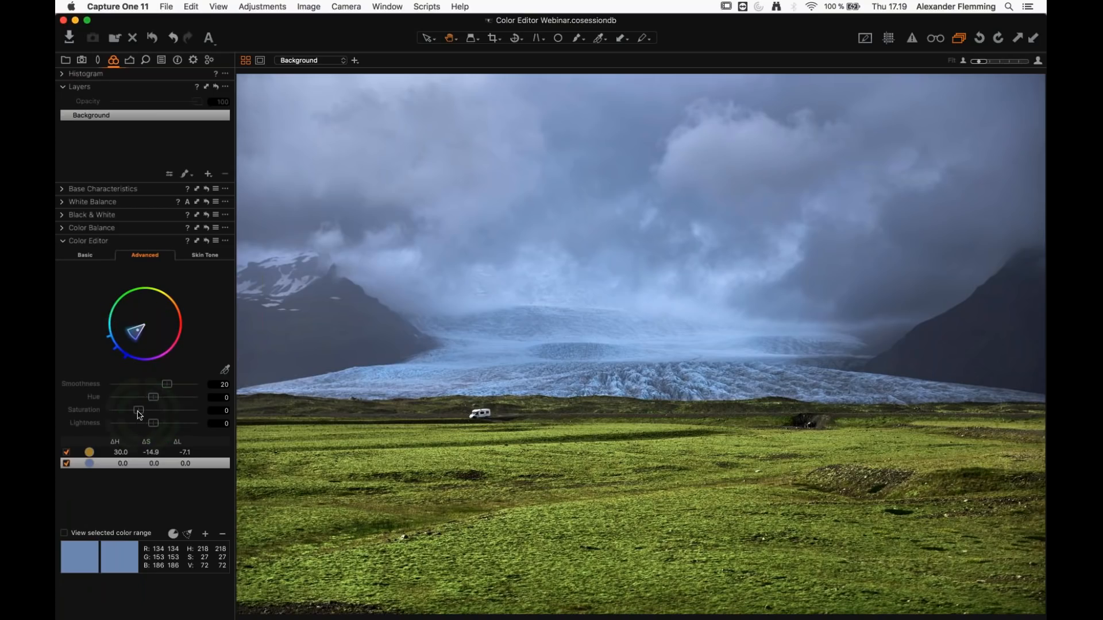
pyautogui.moveTo(140, 411)
pyautogui.mouseDown()
pyautogui.moveTo(151, 427)
pyautogui.moveTo(143, 402)
pyautogui.mouseUp()
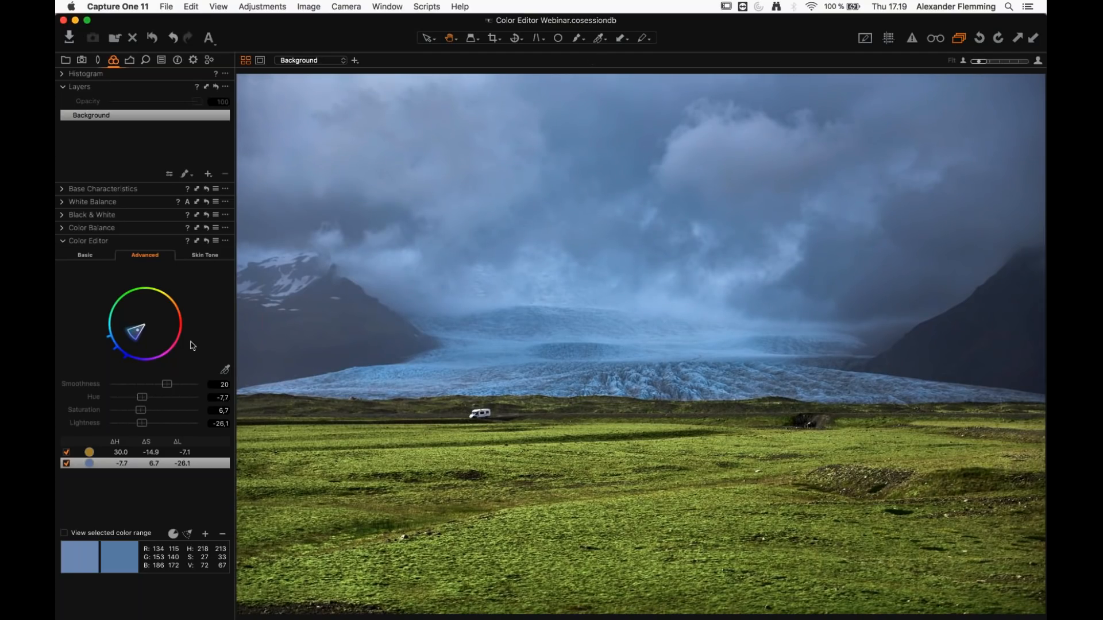
# Step: Compare the landscape with the blue sky range and the yellow grass range each switched off and on again
pyautogui.click(67, 467)
pyautogui.click(67, 464)
pyautogui.click(66, 464)
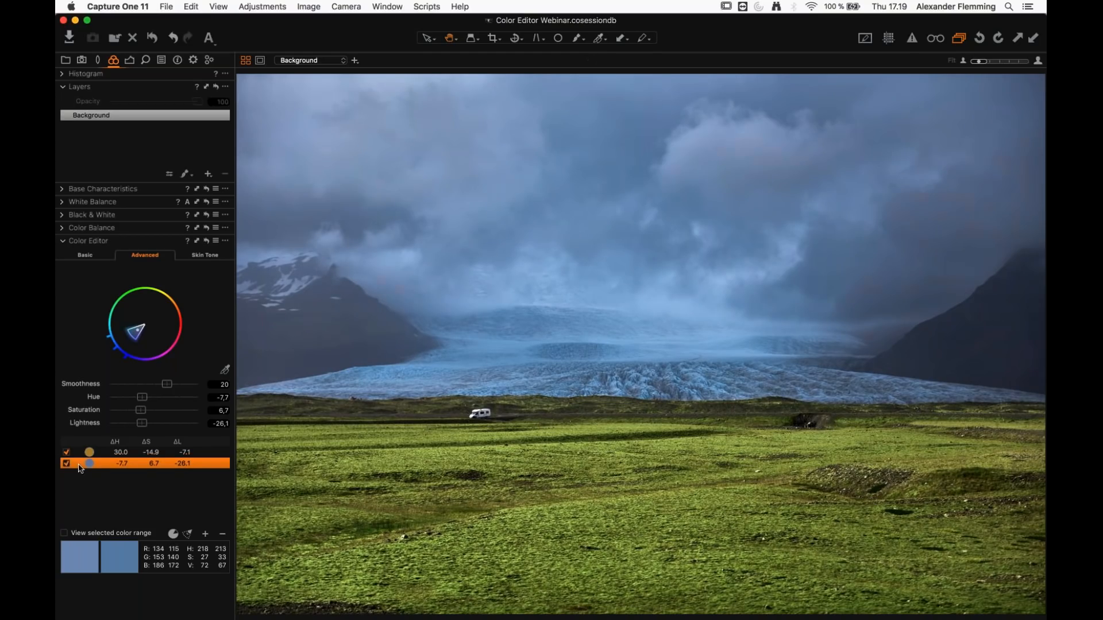
pyautogui.click(66, 464)
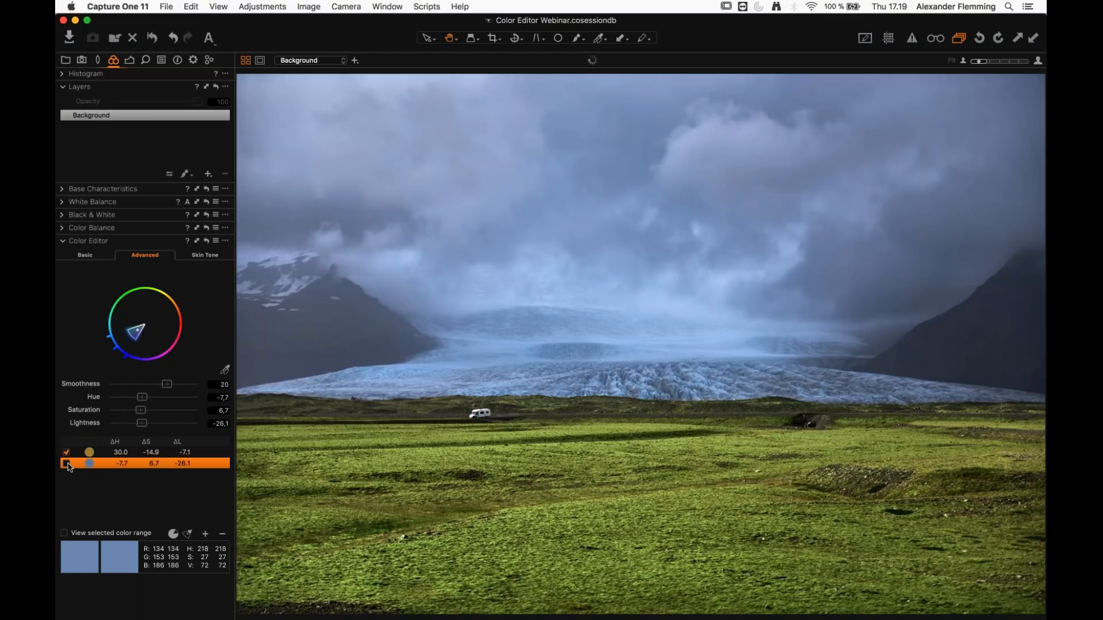
pyautogui.click(67, 464)
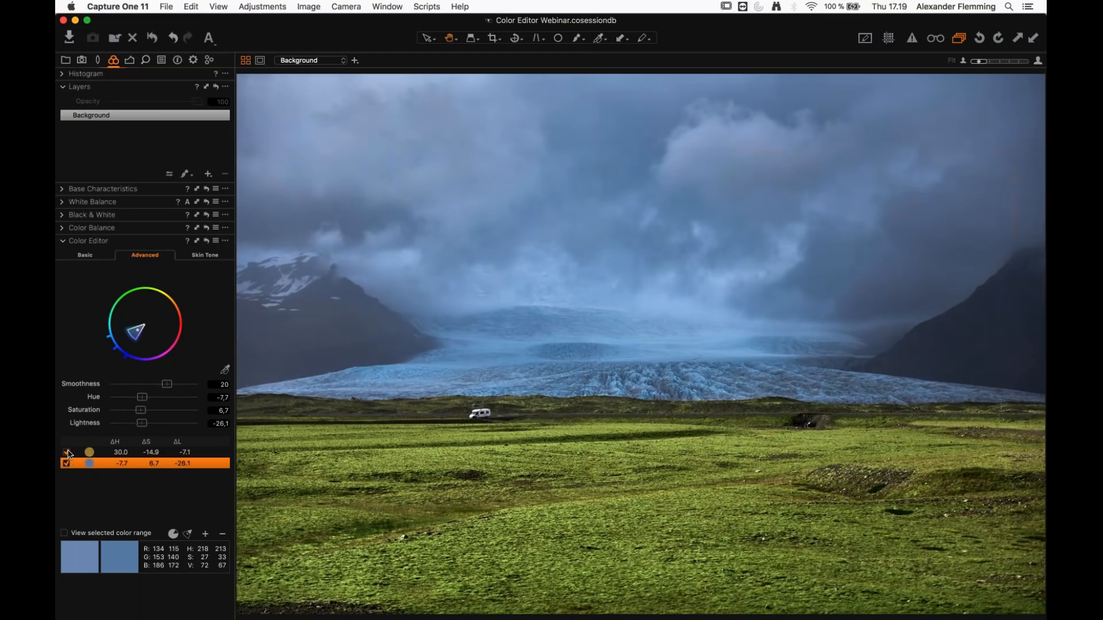
pyautogui.click(66, 453)
pyautogui.click(66, 452)
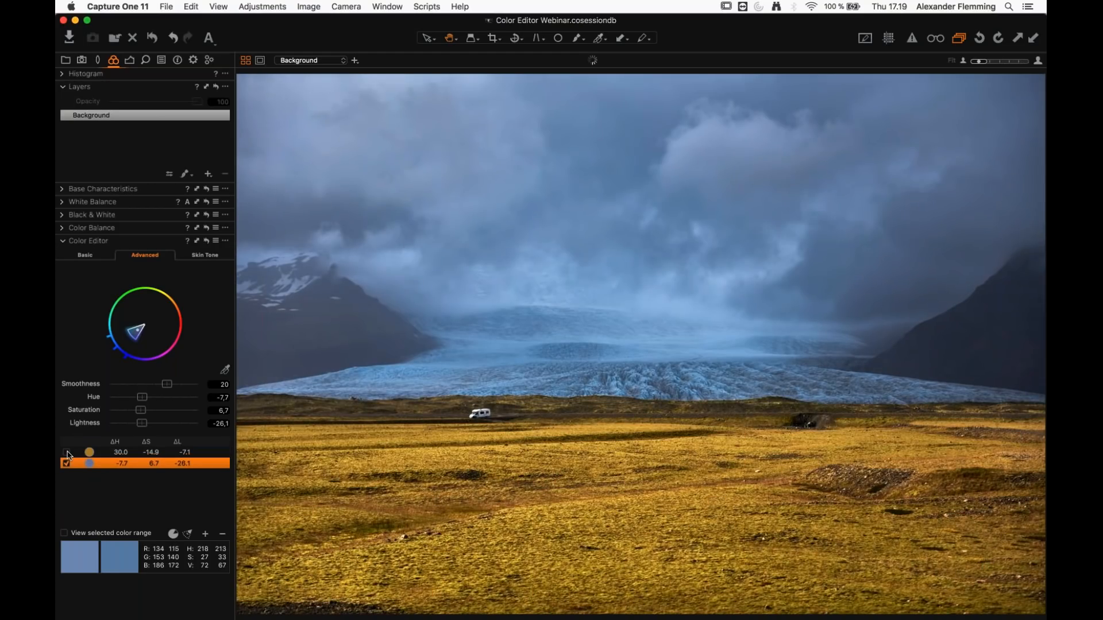
pyautogui.click(66, 452)
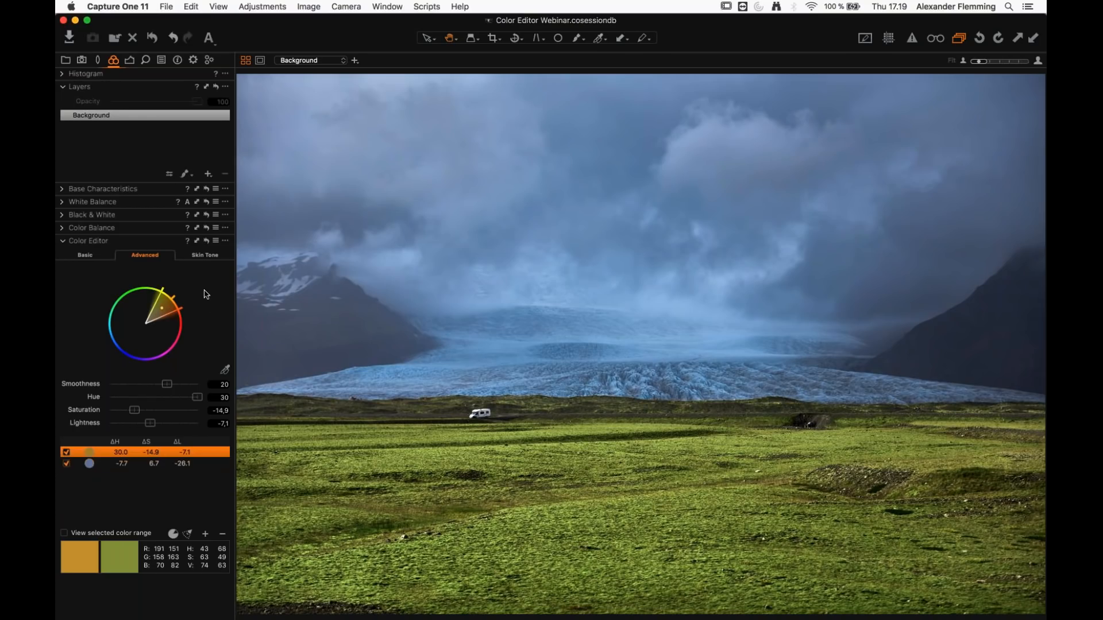
# Step: Reset all Color Editor adjustments, undo the reset, and compare the landscape with the tool temporarily reset
pyautogui.click(208, 243)
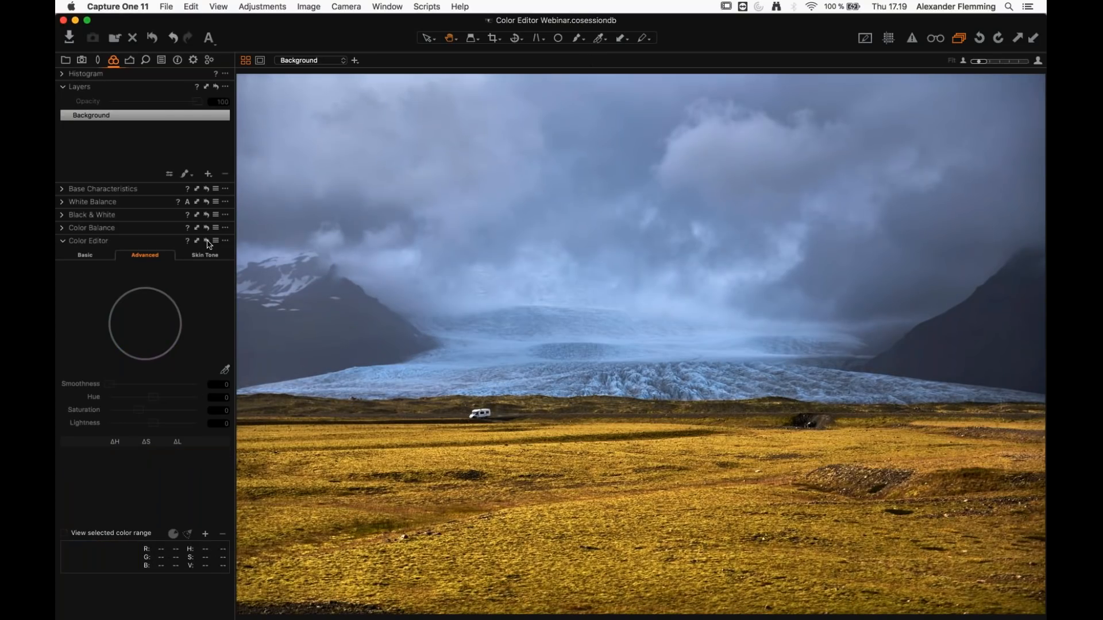
pyautogui.press('super+z')
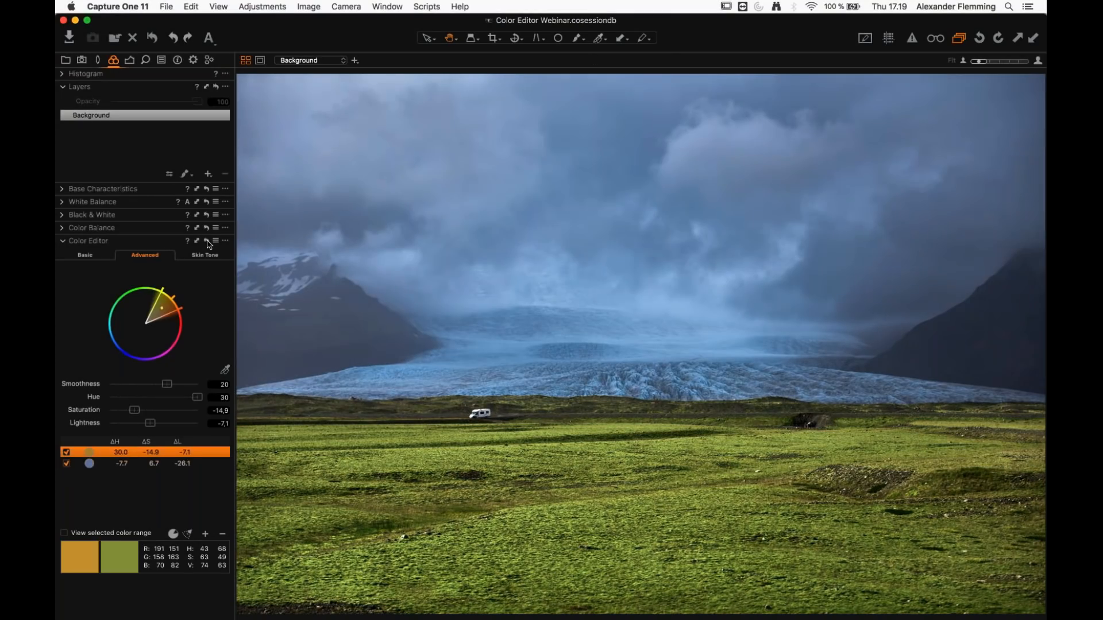
pyautogui.keyDown('alt'); pyautogui.click(207, 242); pyautogui.keyUp('alt')
# Step: Open the photo of the pink boxing gloves from the image browser and hide the browser
pyautogui.press('super+b')
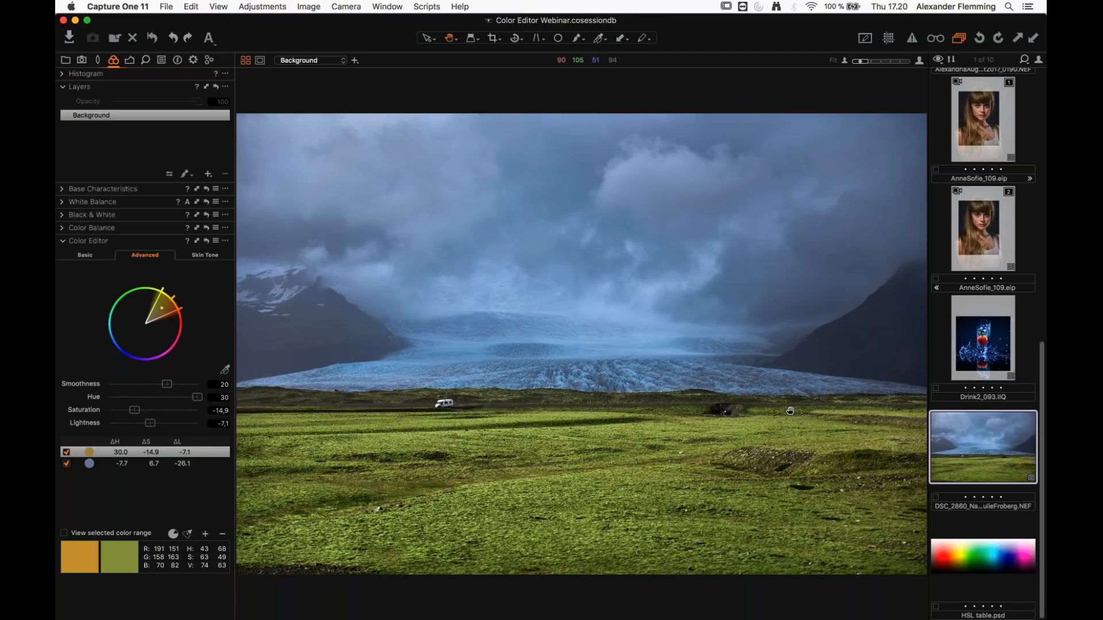
pyautogui.moveTo(1042, 416)
pyautogui.mouseDown()
pyautogui.moveTo(1042, 341)
pyautogui.moveTo(1043, 430)
pyautogui.mouseUp()
pyautogui.scroll(10, 1043, 374)
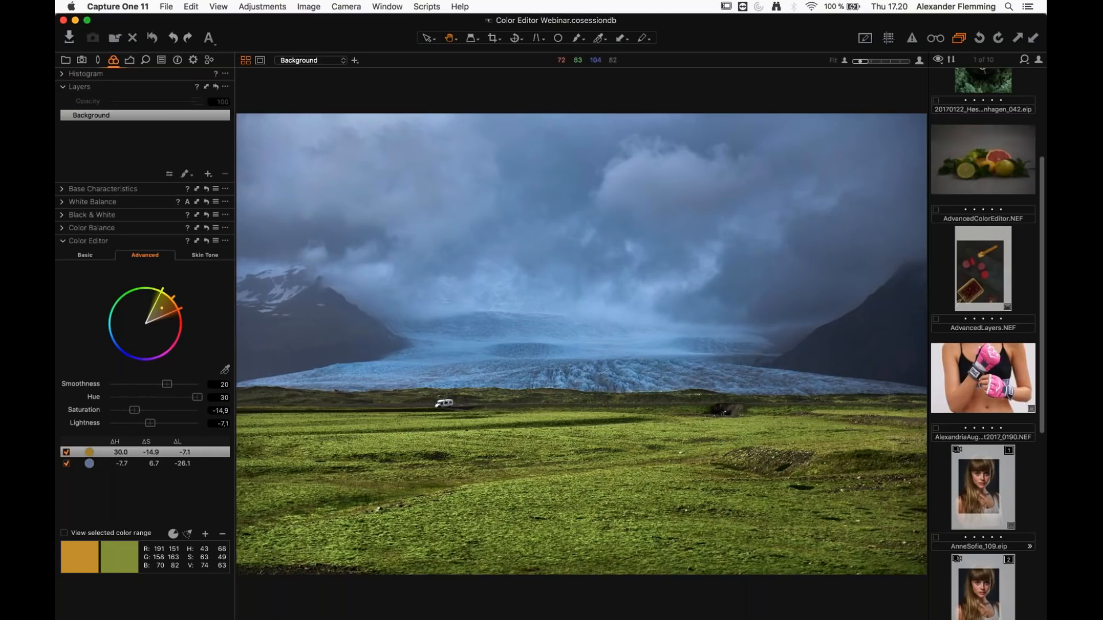
pyautogui.click(982, 378)
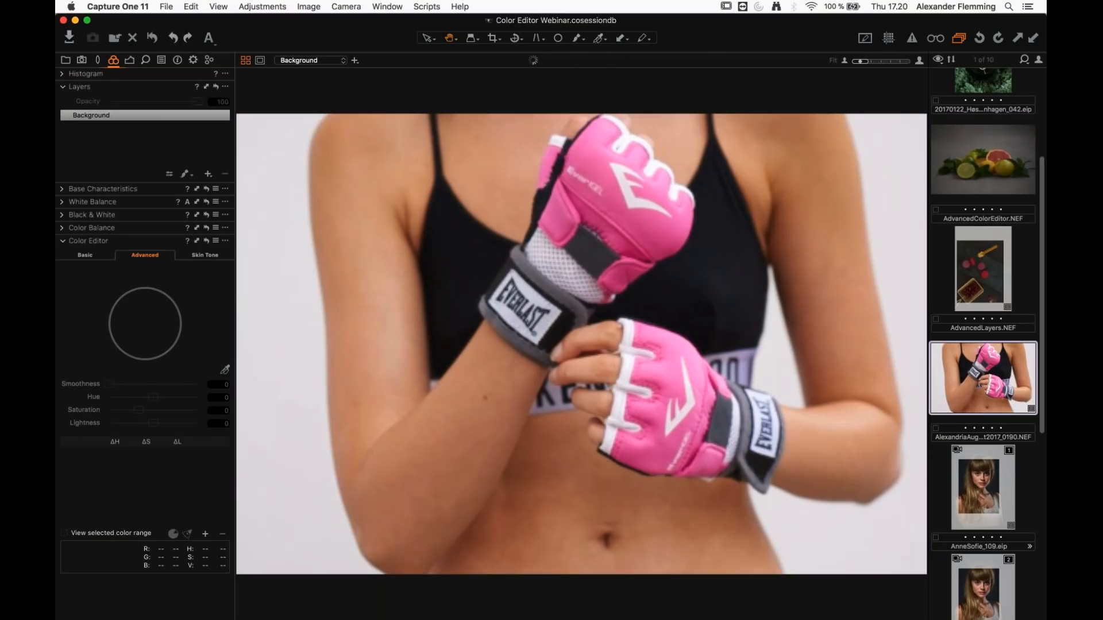
pyautogui.press('super+b')
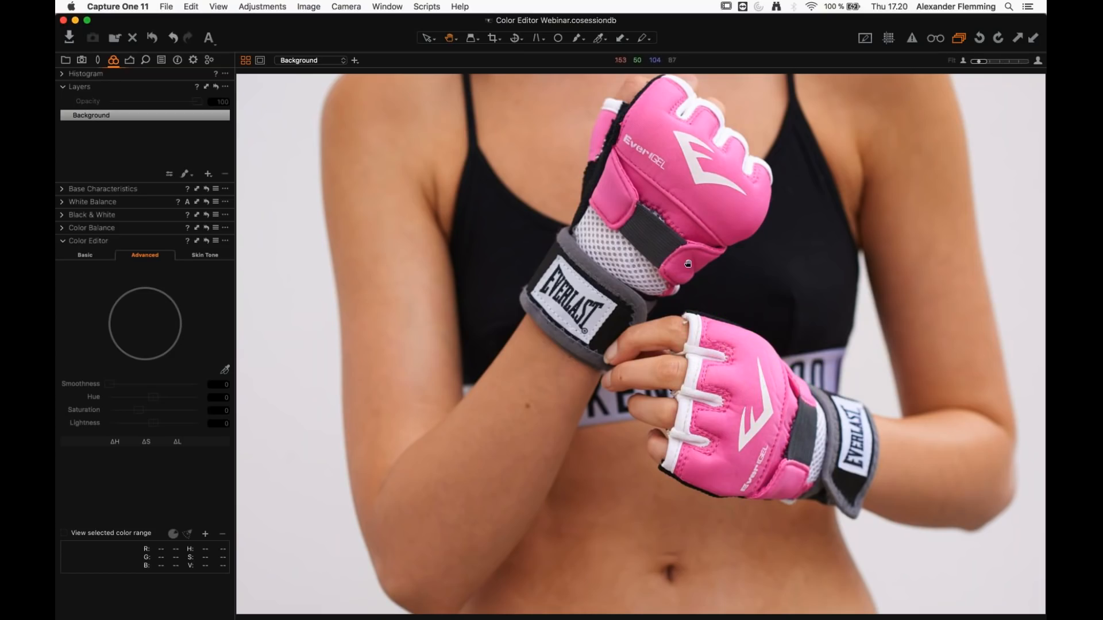
# Step: Add a new empty adjustment layer named Glove 1
pyautogui.click(208, 174)
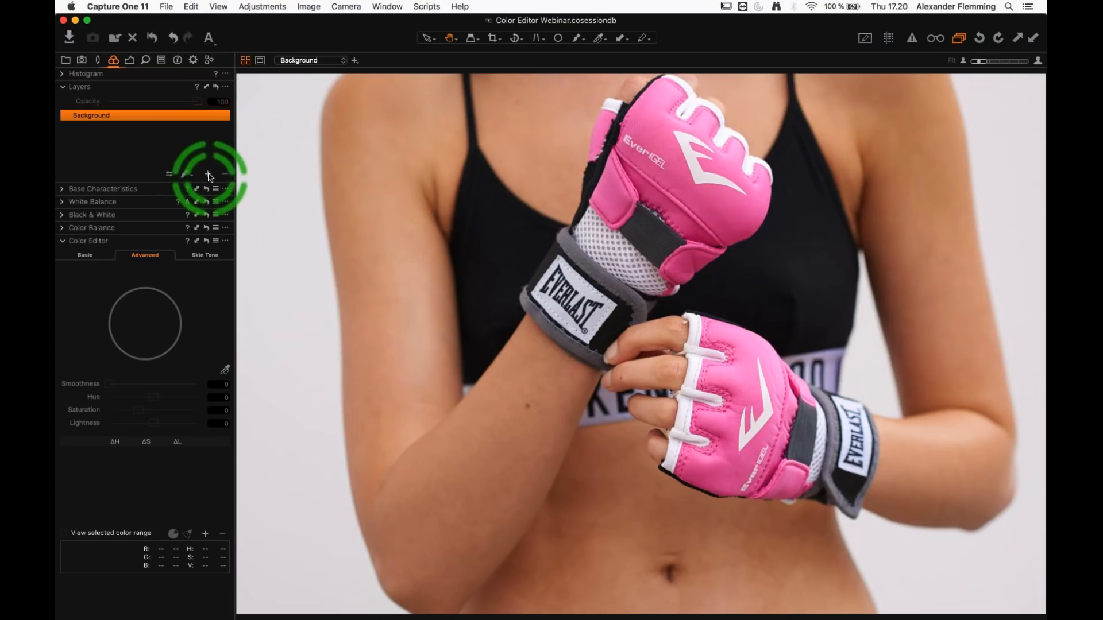
pyautogui.click(208, 175)
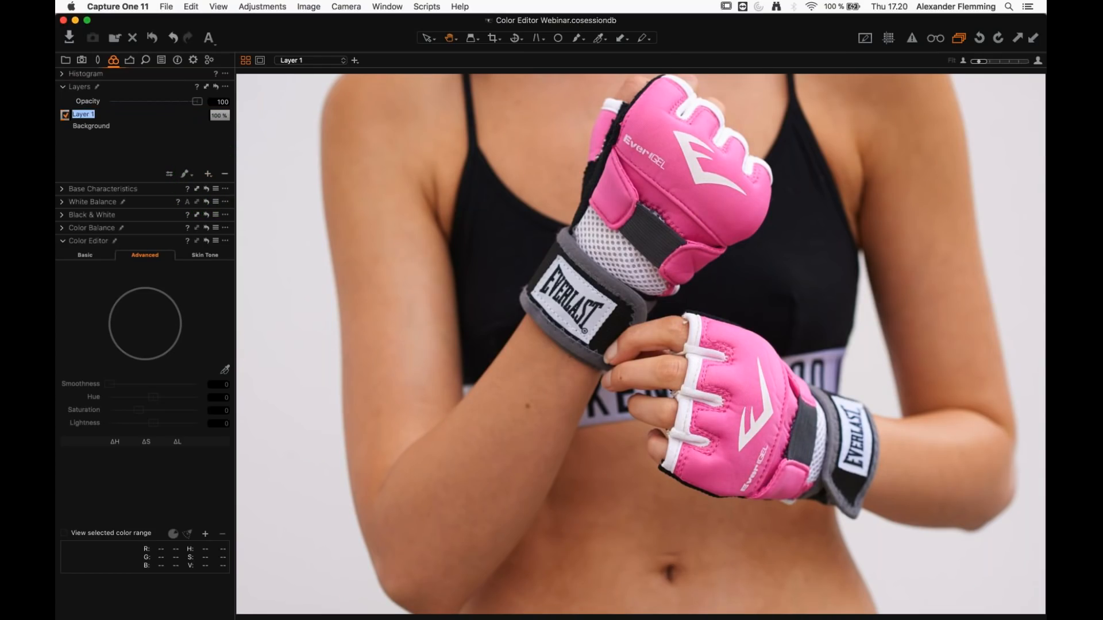
pyautogui.write('Glove 1')
pyautogui.press('Return')
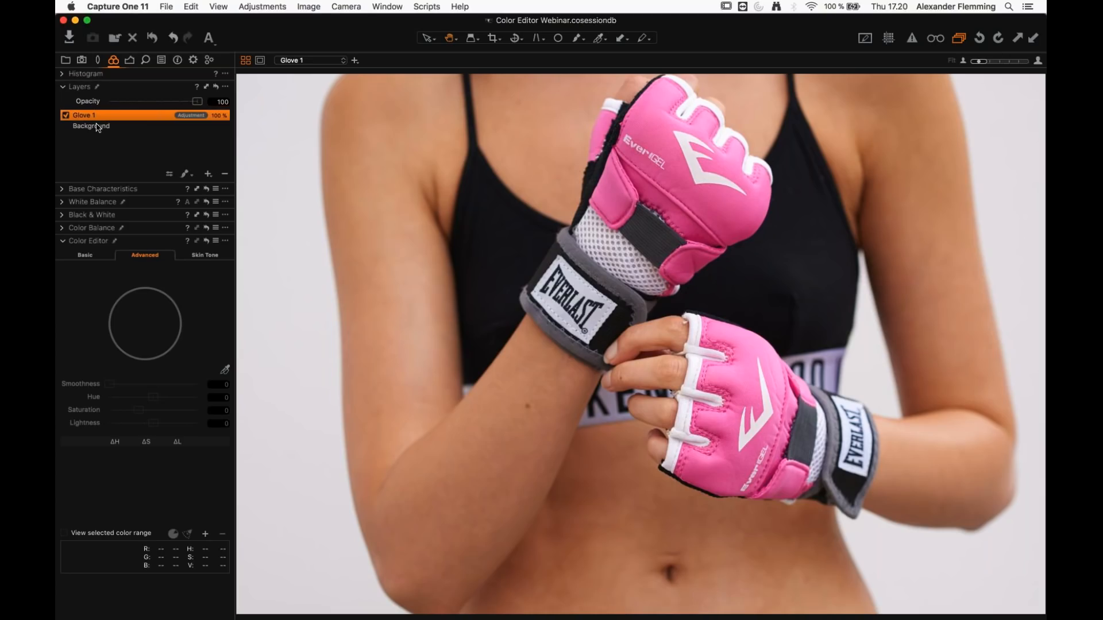
# Step: Set the mask brush to Size 659 and Hardness 57 and roughly paint the Glove 1 mask over the upper glove
pyautogui.click(578, 39)
pyautogui.rightClick(685, 211)
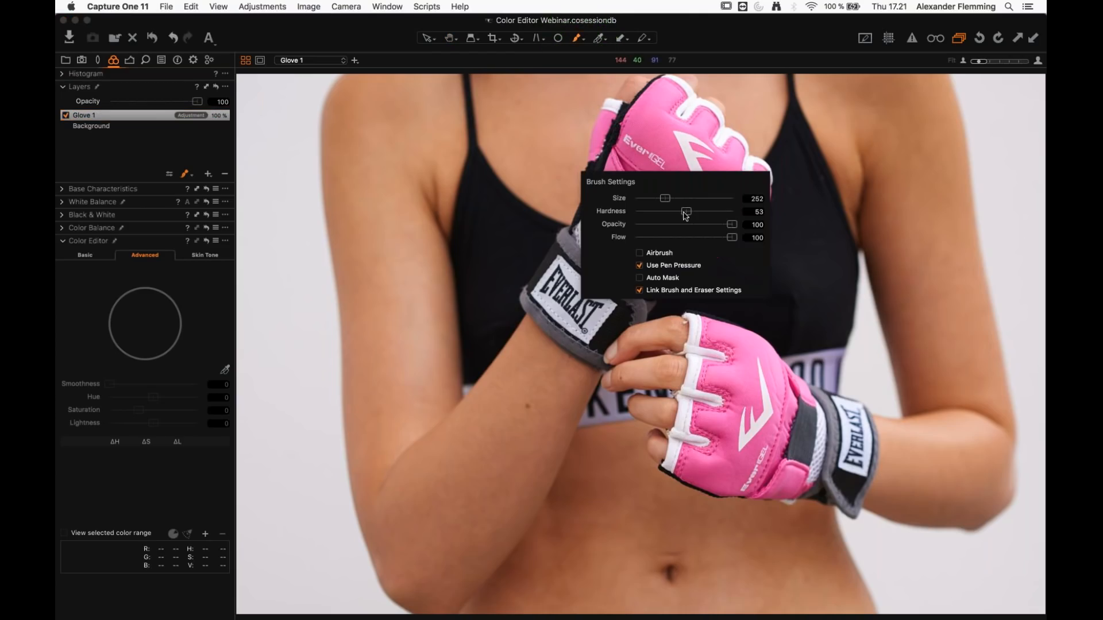
pyautogui.moveTo(687, 213); pyautogui.dragTo(691, 212)
pyautogui.moveTo(664, 198); pyautogui.dragTo(678, 198)
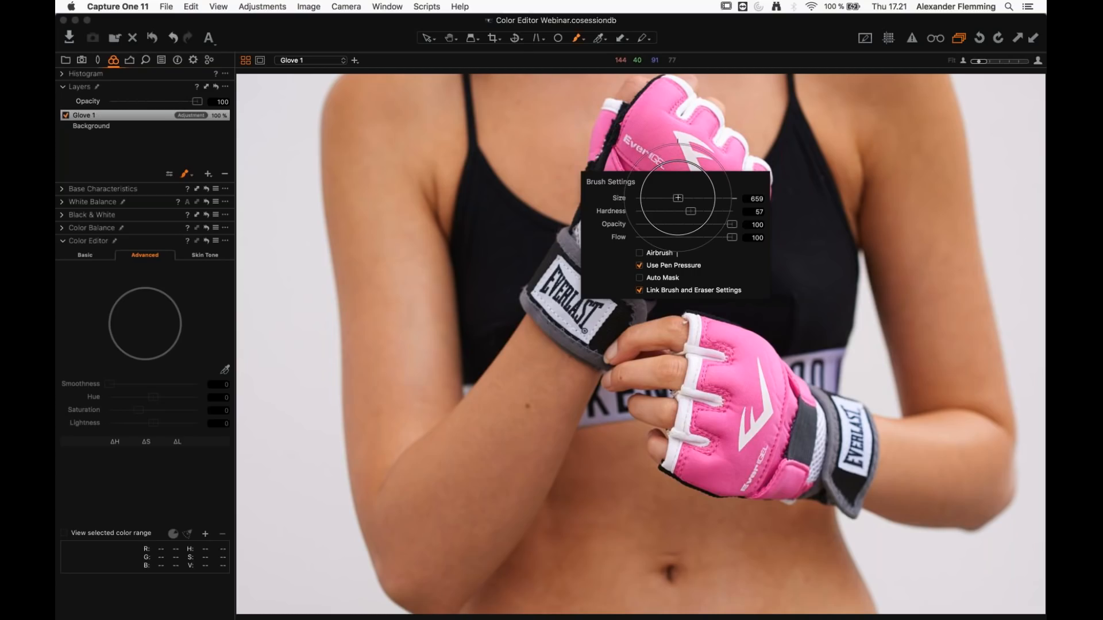
pyautogui.click(628, 148)
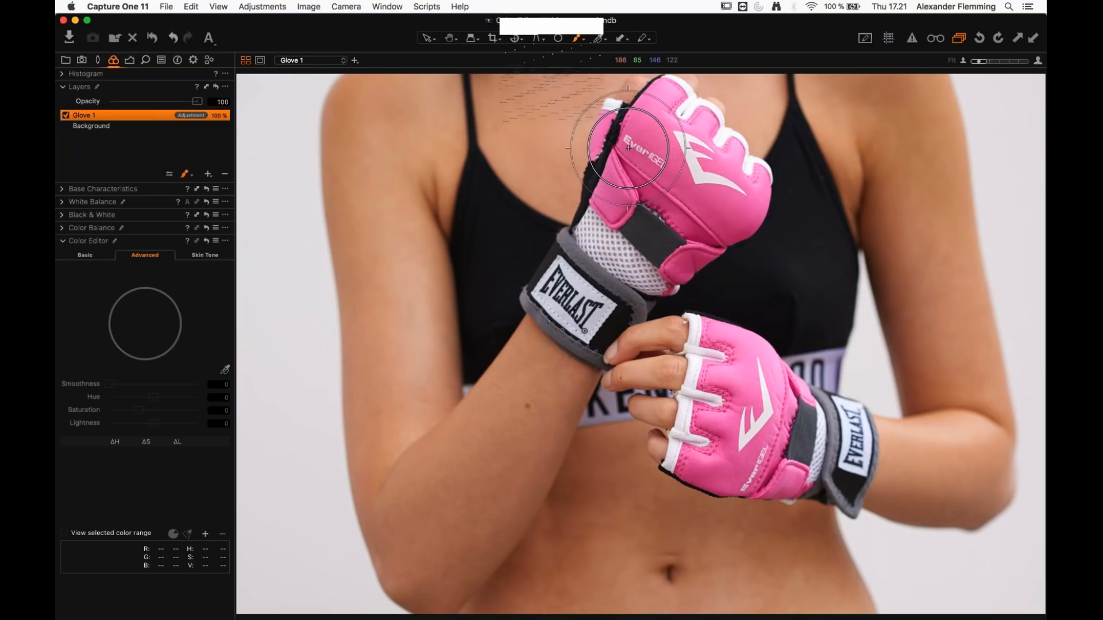
pyautogui.moveTo(628, 148)
pyautogui.mouseDown()
pyautogui.moveTo(625, 209)
pyautogui.moveTo(705, 151)
pyautogui.moveTo(666, 101)
pyautogui.moveTo(623, 125)
pyautogui.moveTo(642, 109)
pyautogui.moveTo(680, 152)
pyautogui.moveTo(655, 193)
pyautogui.moveTo(610, 186)
pyautogui.moveTo(670, 219)
pyautogui.moveTo(674, 244)
pyautogui.moveTo(742, 160)
pyautogui.moveTo(706, 121)
pyautogui.moveTo(631, 106)
pyautogui.moveTo(610, 162)
pyautogui.moveTo(614, 193)
pyautogui.moveTo(660, 209)
pyautogui.mouseUp()
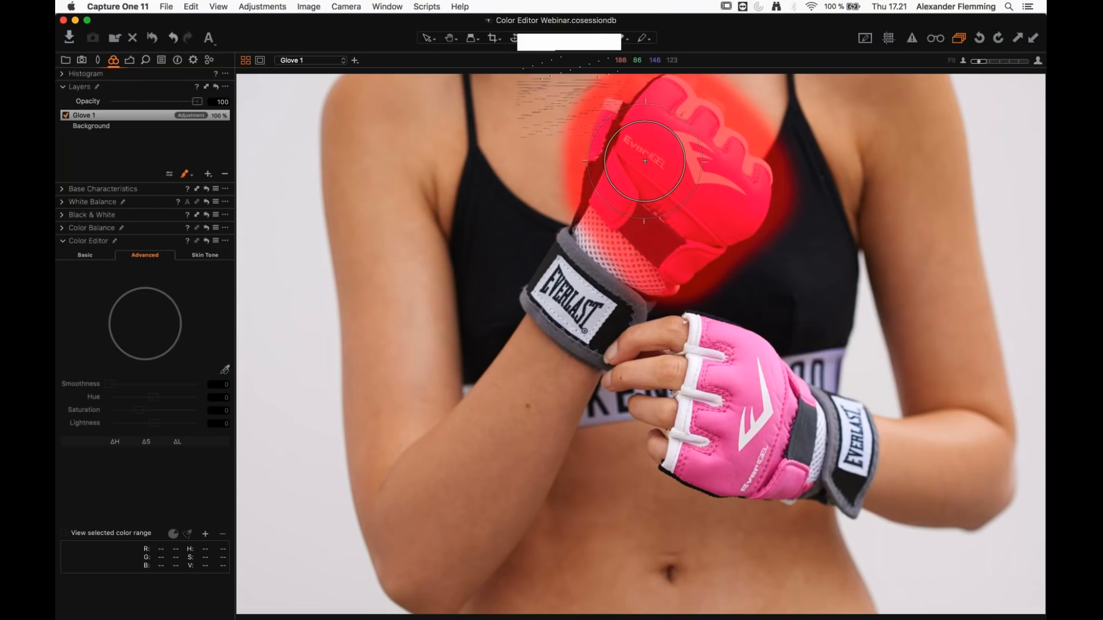
pyautogui.press('h')
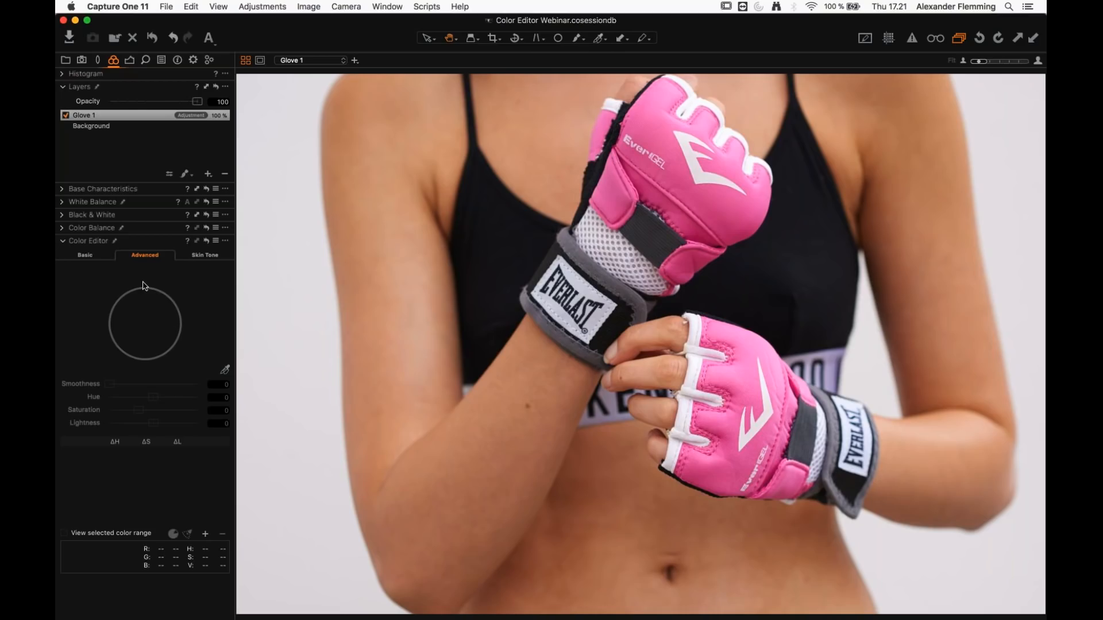
# Step: Pick the upper glove's pink as a color range, preview the selected range, and inspect the glove at 100%
pyautogui.click(226, 370)
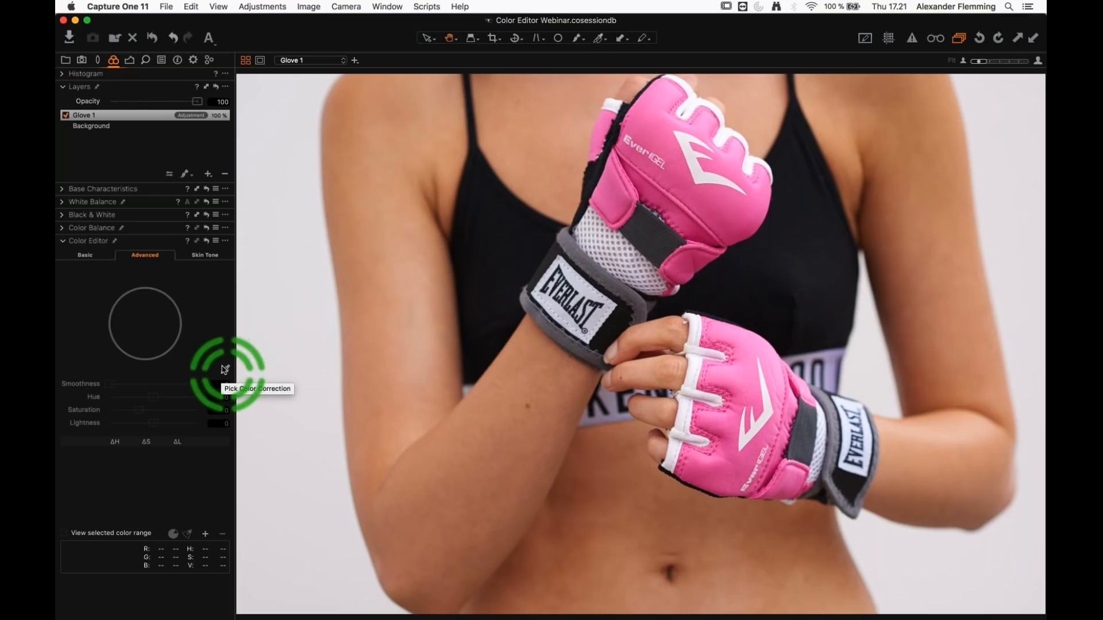
pyautogui.click(681, 165)
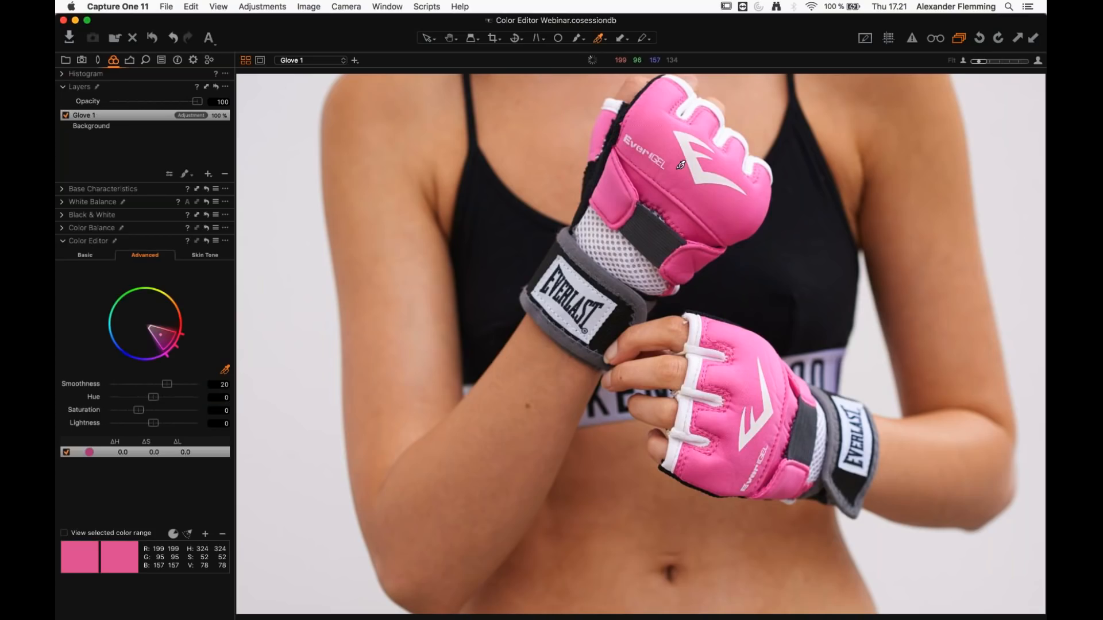
pyautogui.click(116, 534)
pyautogui.click(697, 237)
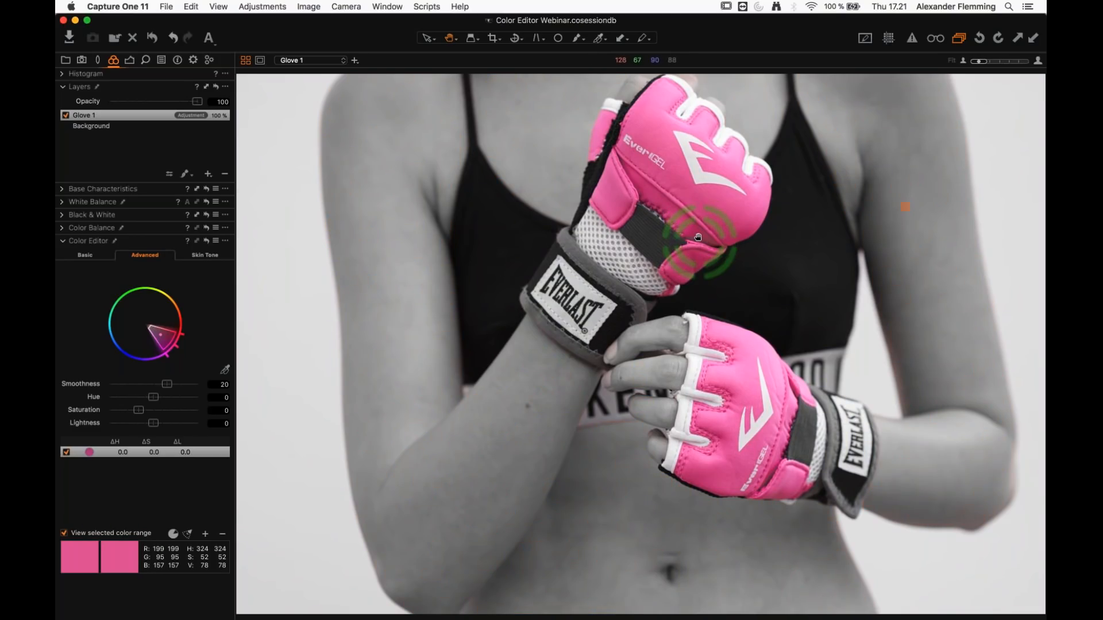
pyautogui.doubleClick(697, 237)
pyautogui.moveTo(690, 249); pyautogui.dragTo(665, 298)
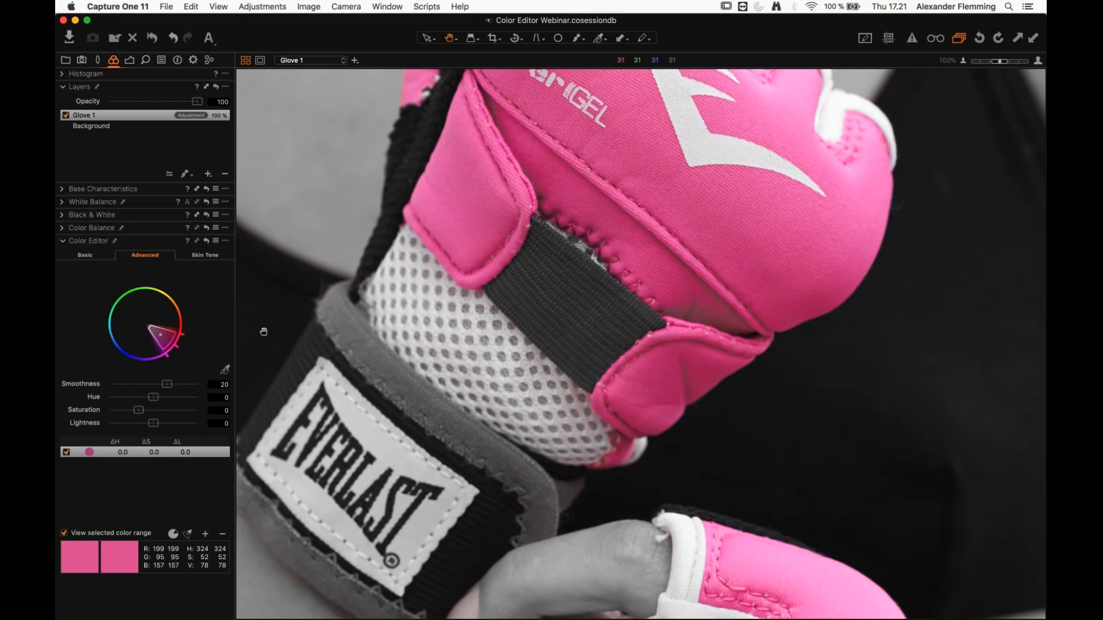
# Step: Extend the pink range to cover the full saturation span, turn off the range preview and fit the photo in view
pyautogui.click(190, 535)
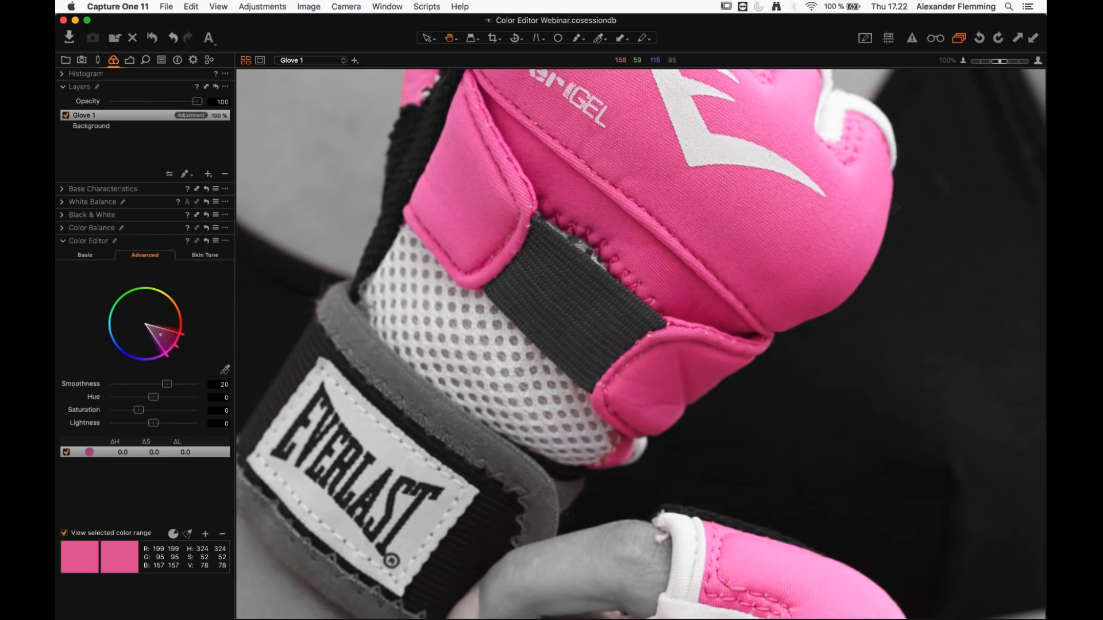
pyautogui.scroll(-3, 575, 337)
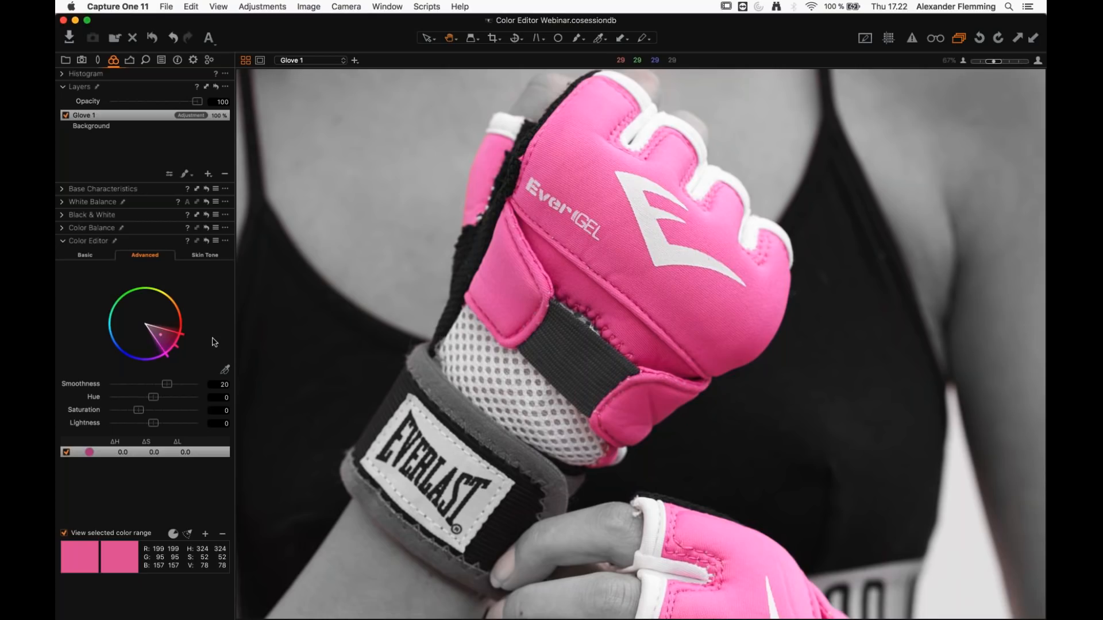
pyautogui.click(490, 336)
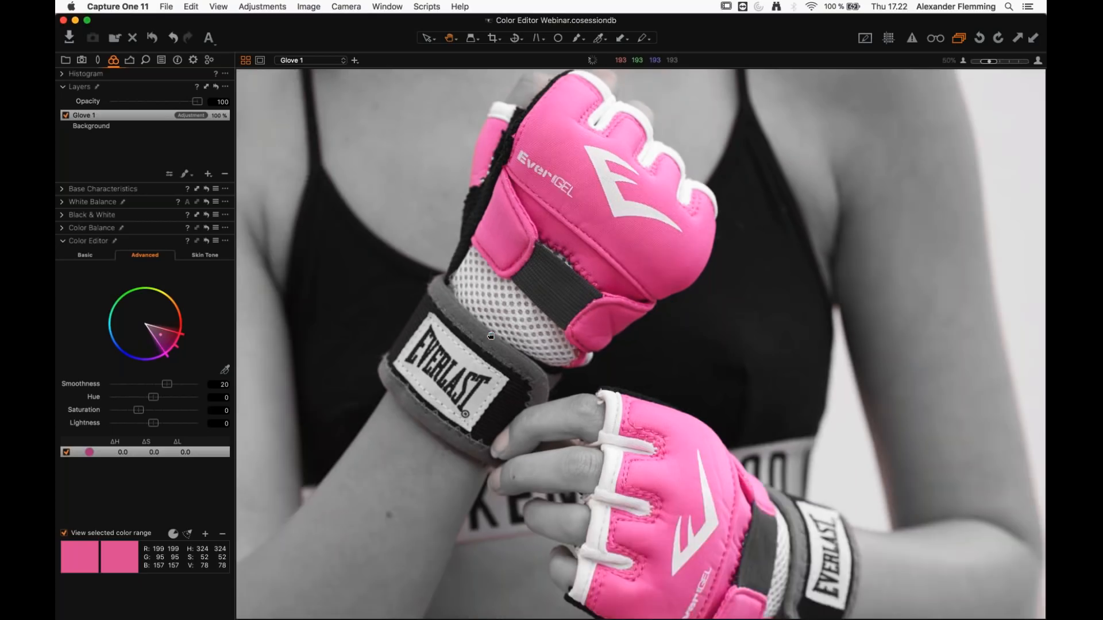
pyautogui.click(107, 534)
pyautogui.click(674, 123)
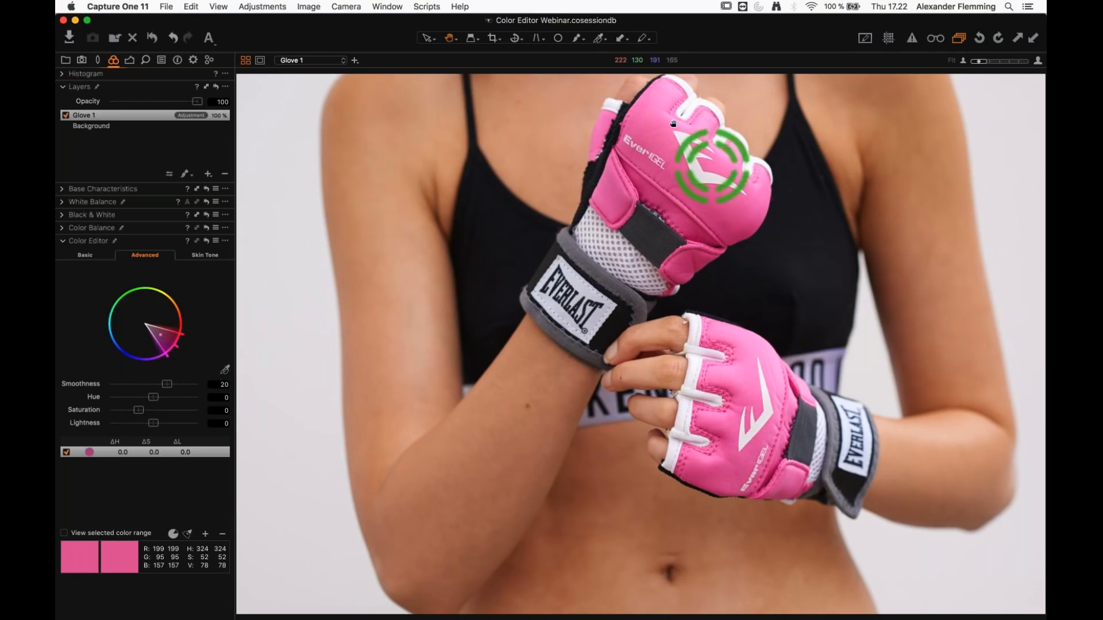
# Step: Turn the upper glove black by setting the pink range's Saturation to -100 and Lightness to -69.1
pyautogui.moveTo(138, 410); pyautogui.dragTo(120, 426)
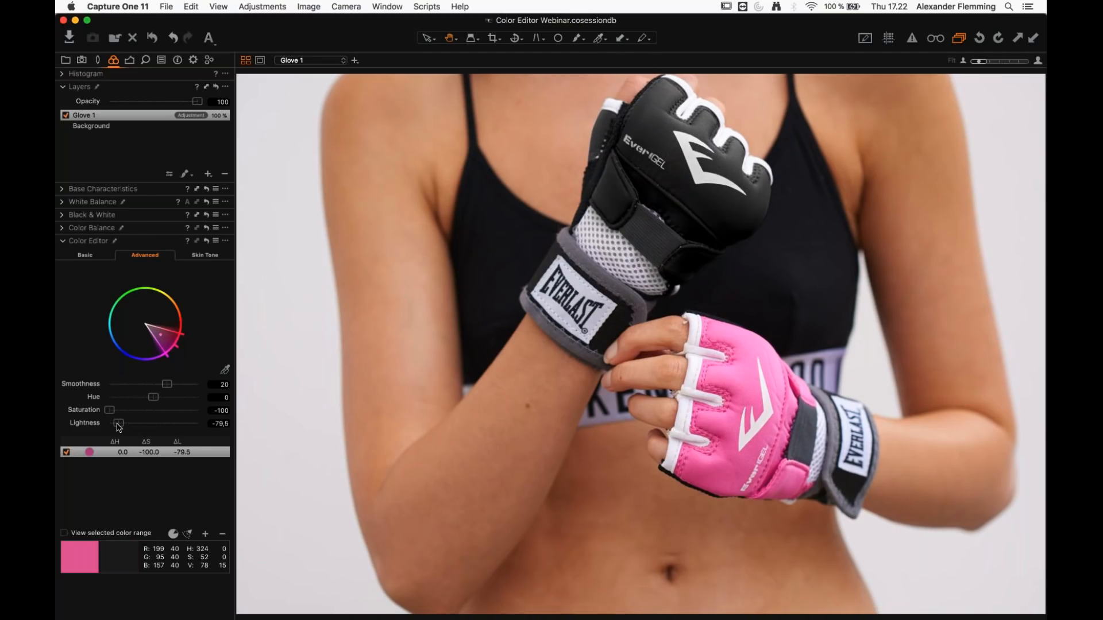
pyautogui.moveTo(119, 427); pyautogui.dragTo(123, 426)
pyautogui.scroll(2, 688, 178)
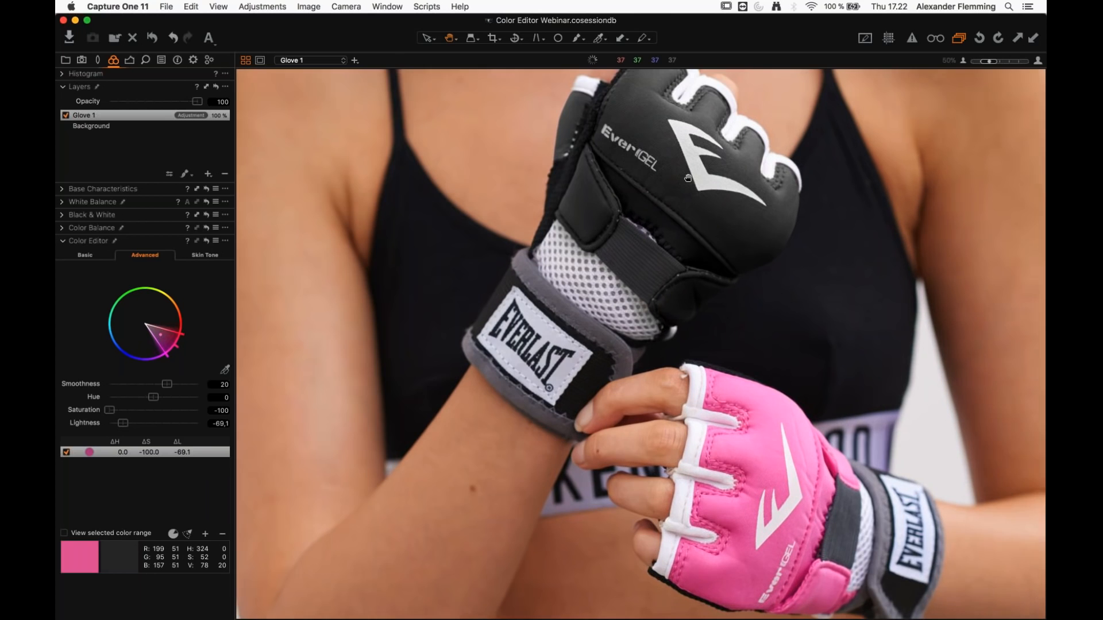
pyautogui.scroll(-3, 688, 178)
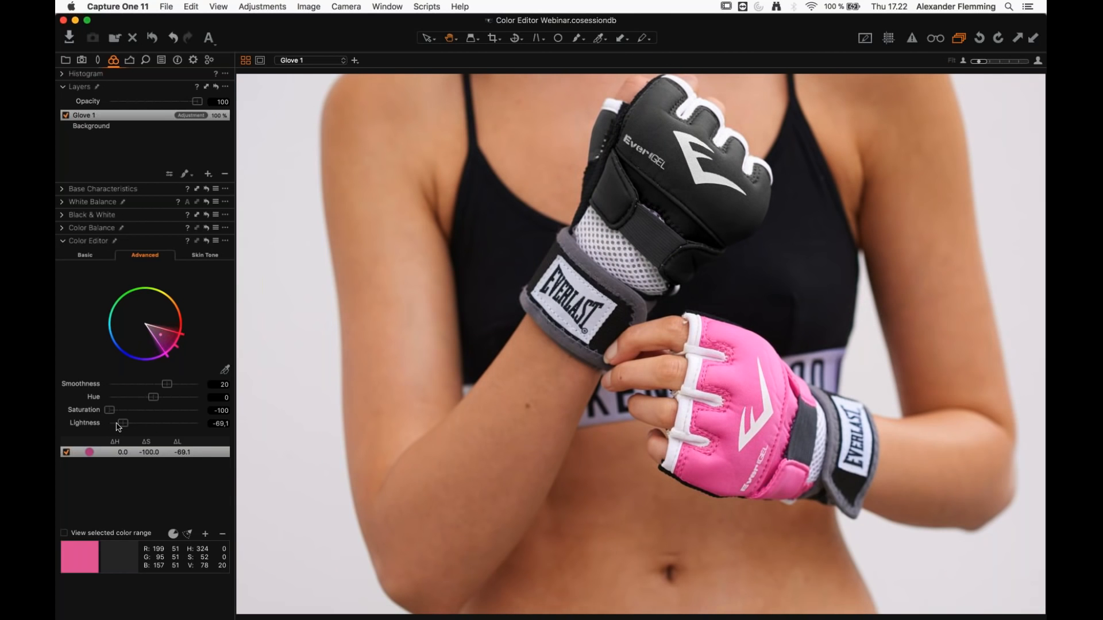
pyautogui.click(119, 426)
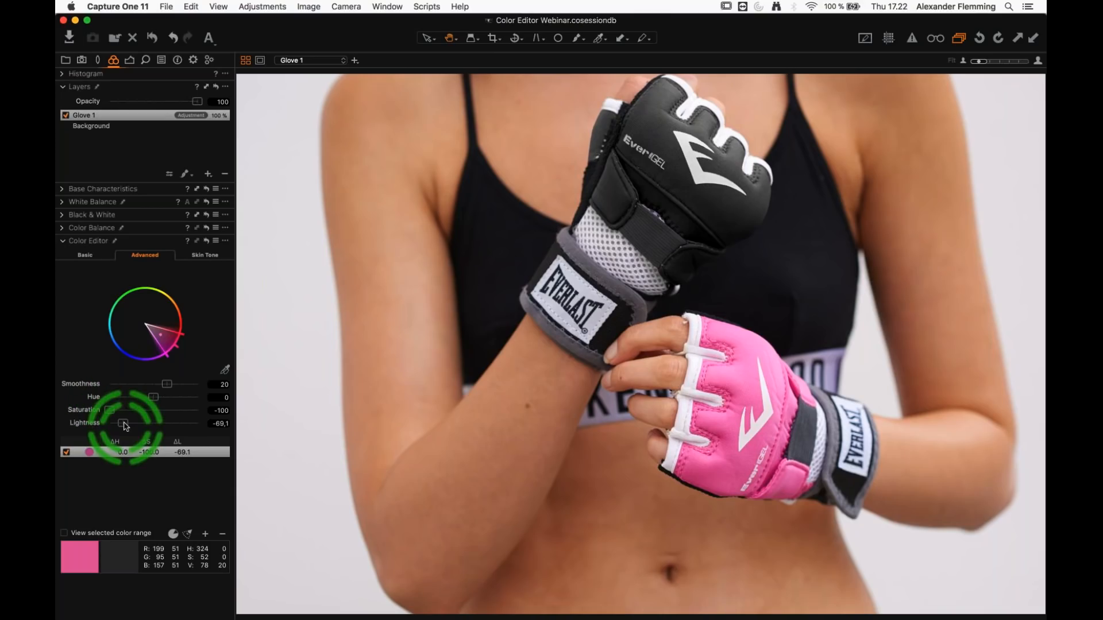
# Step: Reset the pink range's Lightness and Saturation to 0 and shift its Hue to -30 to turn the upper glove purple
pyautogui.doubleClick(123, 424)
pyautogui.doubleClick(109, 411)
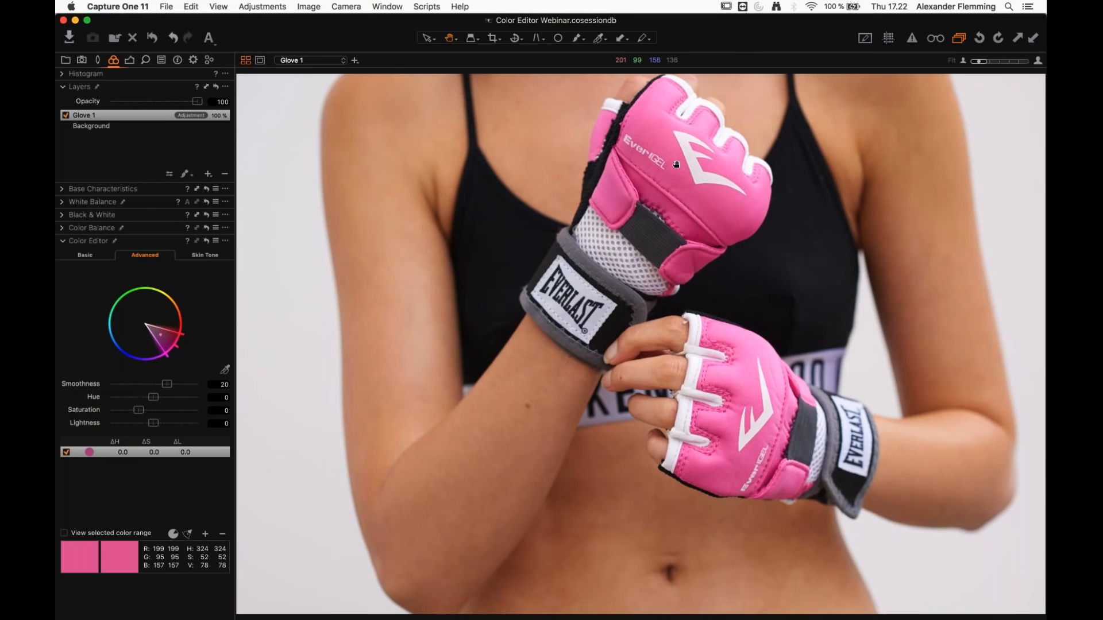
pyautogui.scroll(5, 677, 165)
pyautogui.scroll(-3, 665, 208)
pyautogui.moveTo(660, 217); pyautogui.dragTo(668, 267)
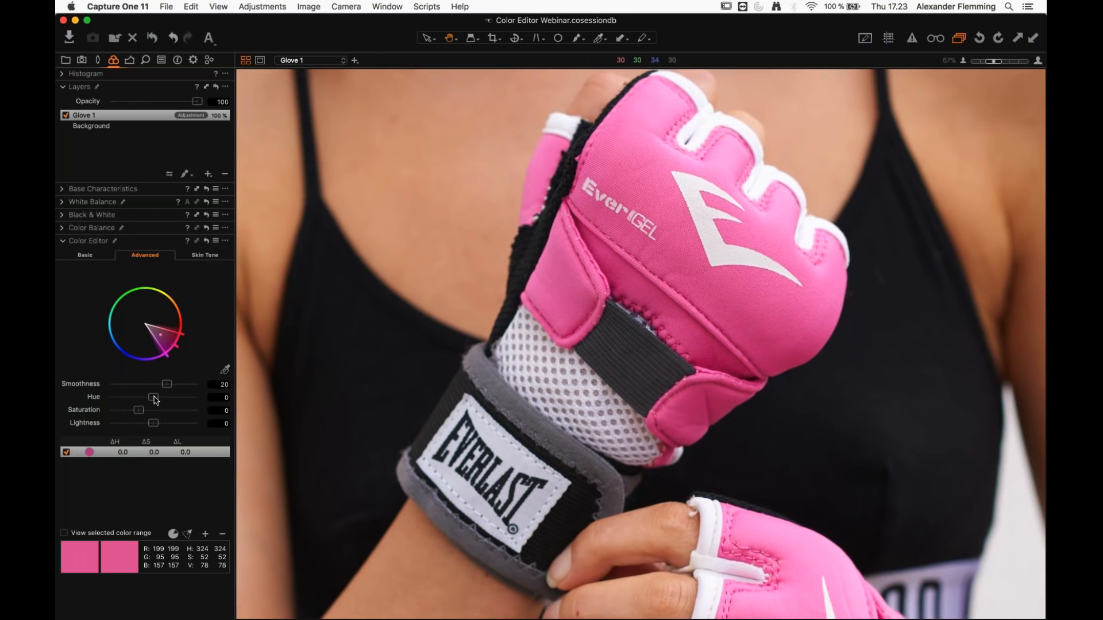
pyautogui.moveTo(159, 400); pyautogui.dragTo(111, 401)
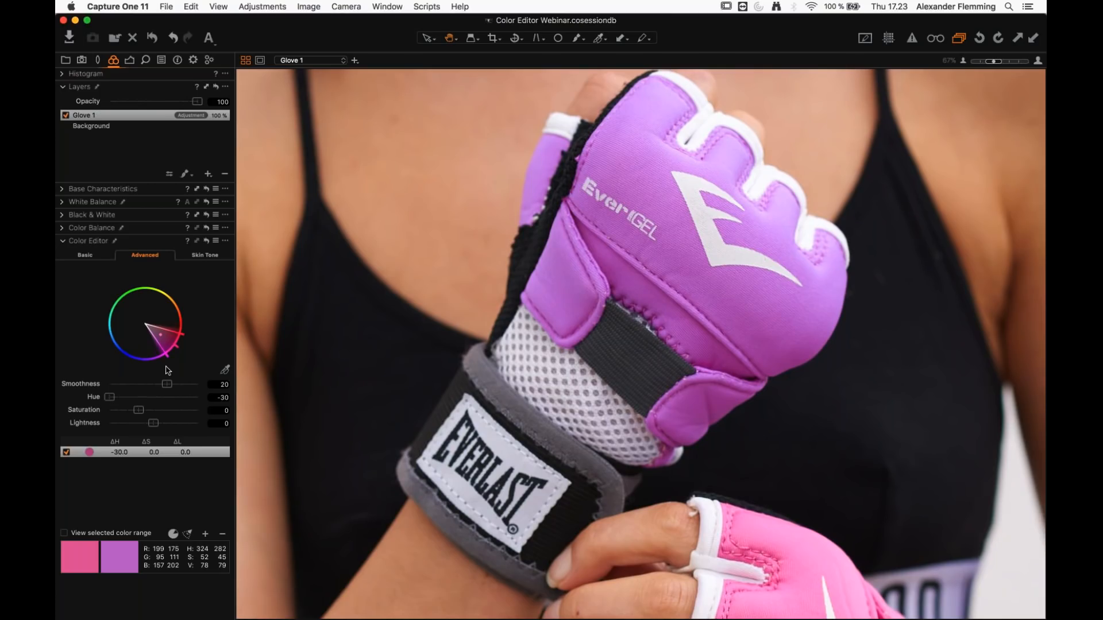
pyautogui.click(221, 398)
pyautogui.click(159, 360)
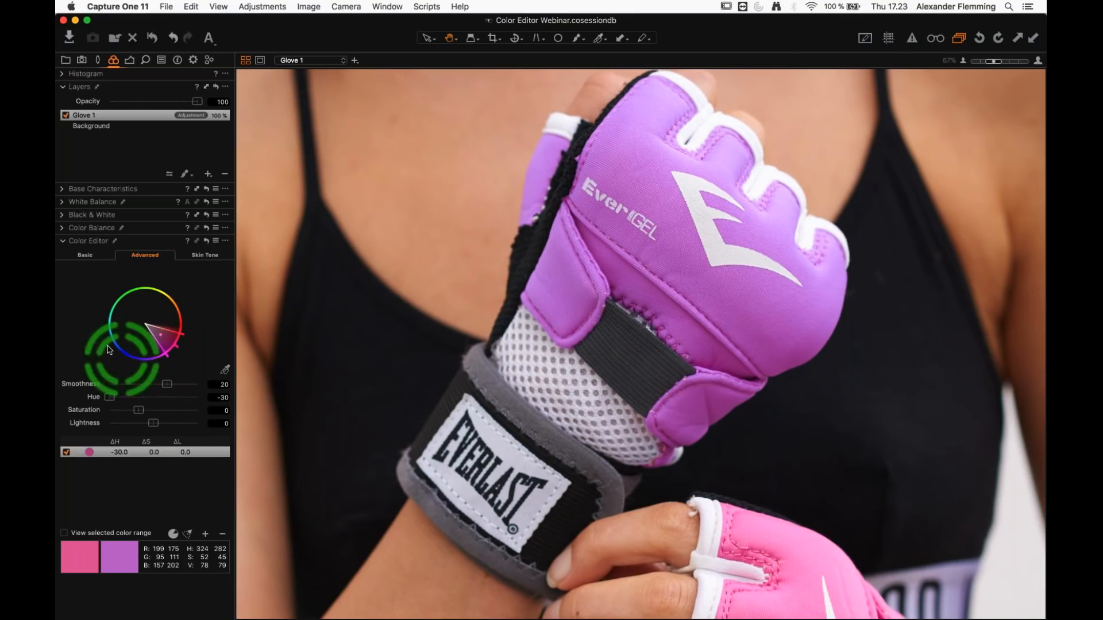
# Step: Pick the upper glove's color again as a second range, span its full saturation and set its Hue to -30
pyautogui.click(224, 370)
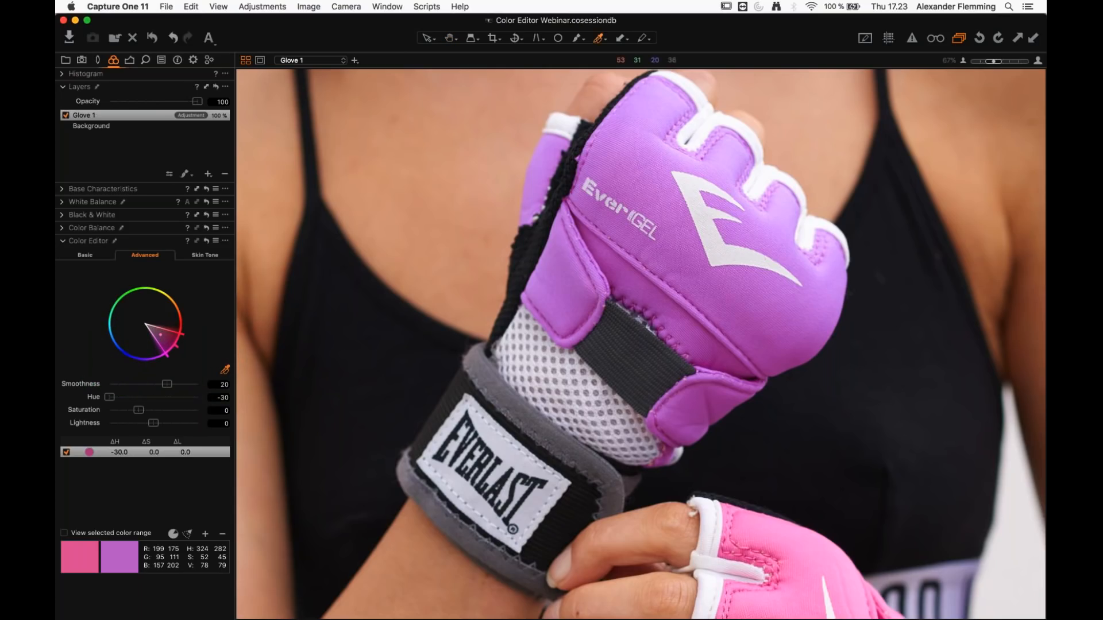
pyautogui.click(681, 240)
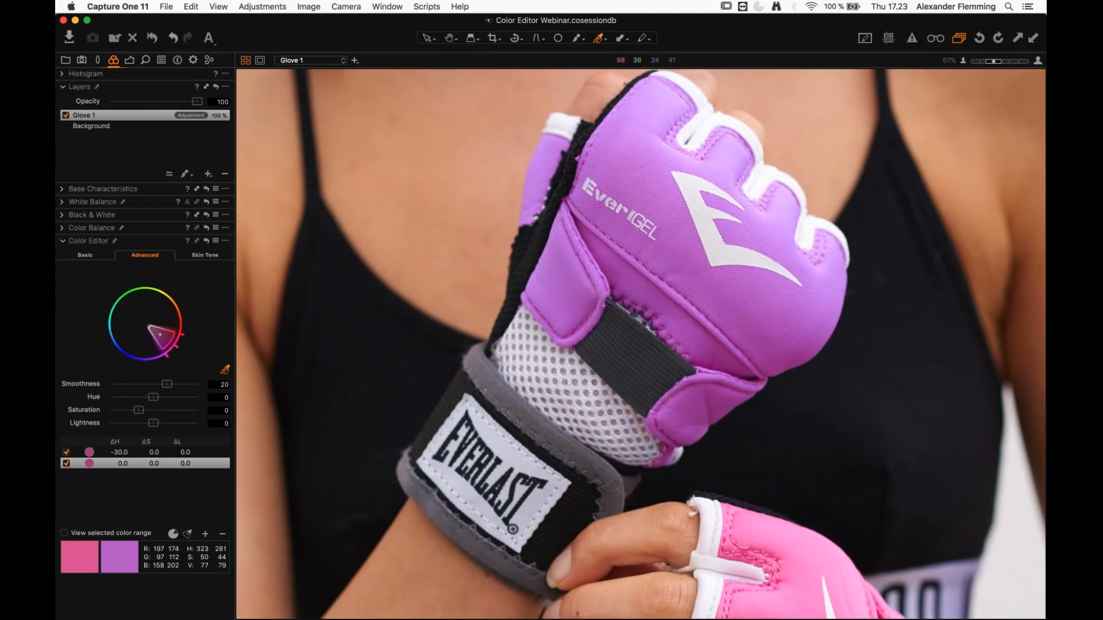
pyautogui.click(189, 535)
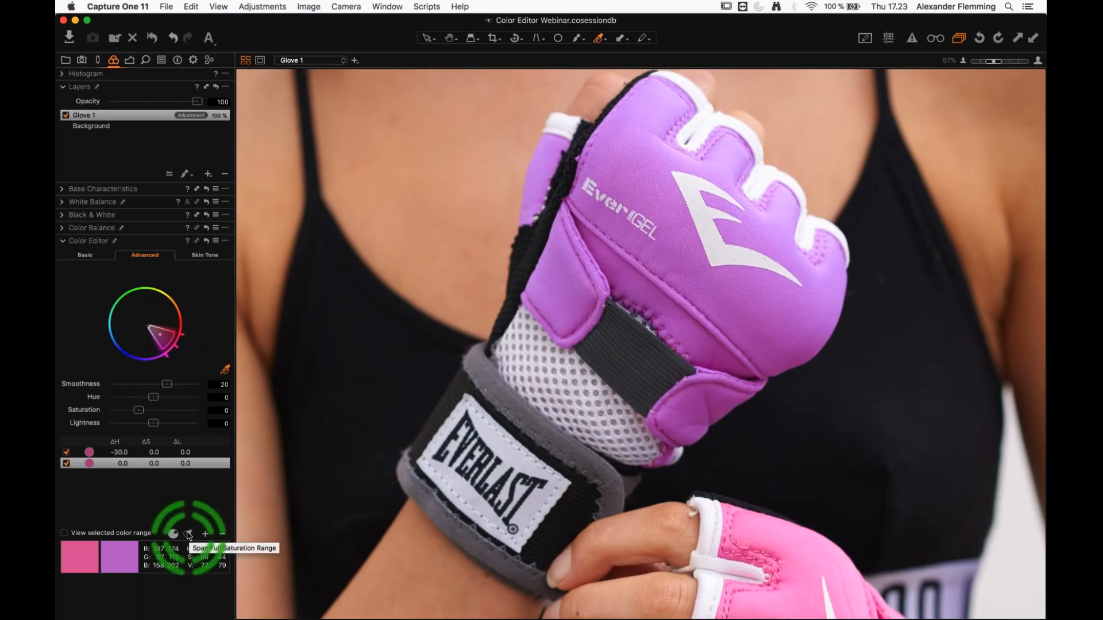
pyautogui.click(154, 397)
pyautogui.moveTo(154, 397); pyautogui.dragTo(104, 398)
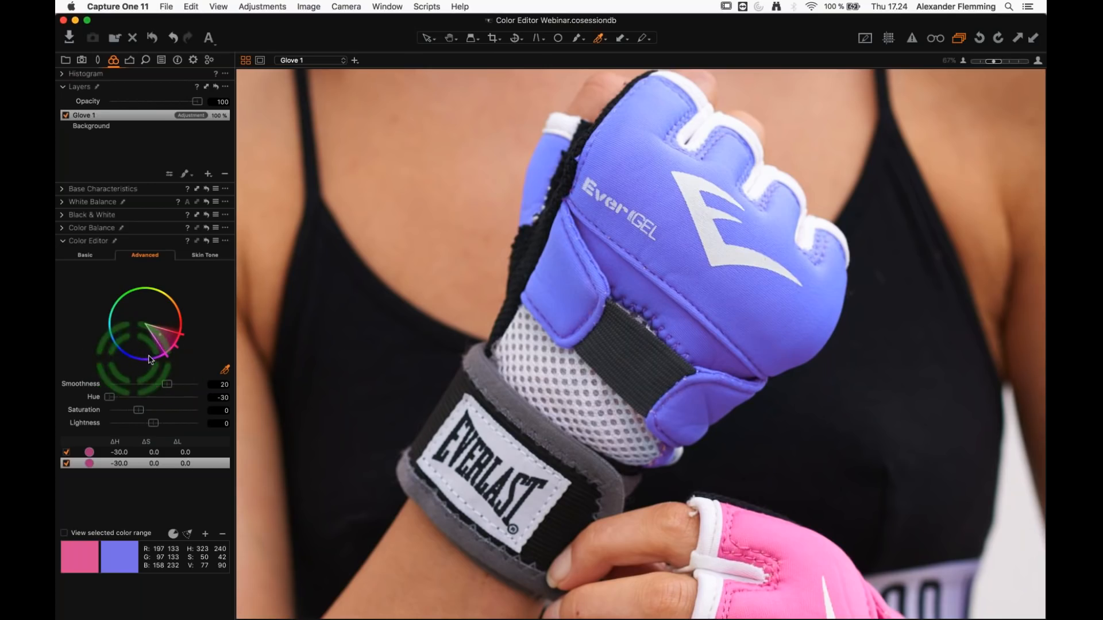
# Step: Add a third full-saturation range from the upper glove, set its Hue to -30 and fit the photo in view
pyautogui.click(225, 370)
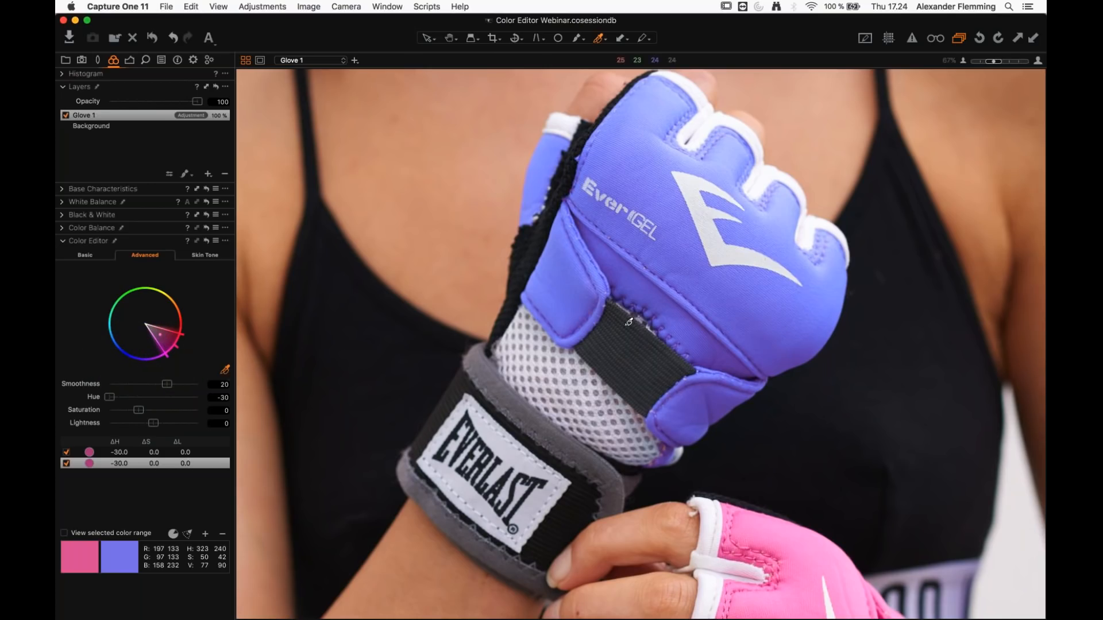
pyautogui.click(683, 243)
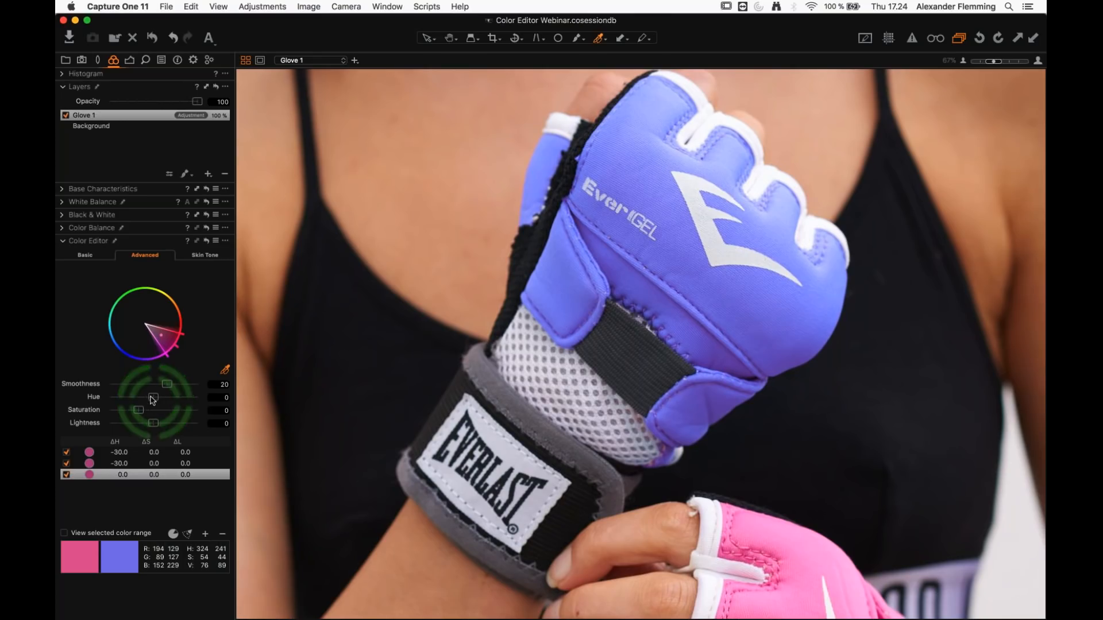
pyautogui.moveTo(154, 397); pyautogui.dragTo(98, 400)
pyautogui.press('h')
pyautogui.doubleClick(541, 302)
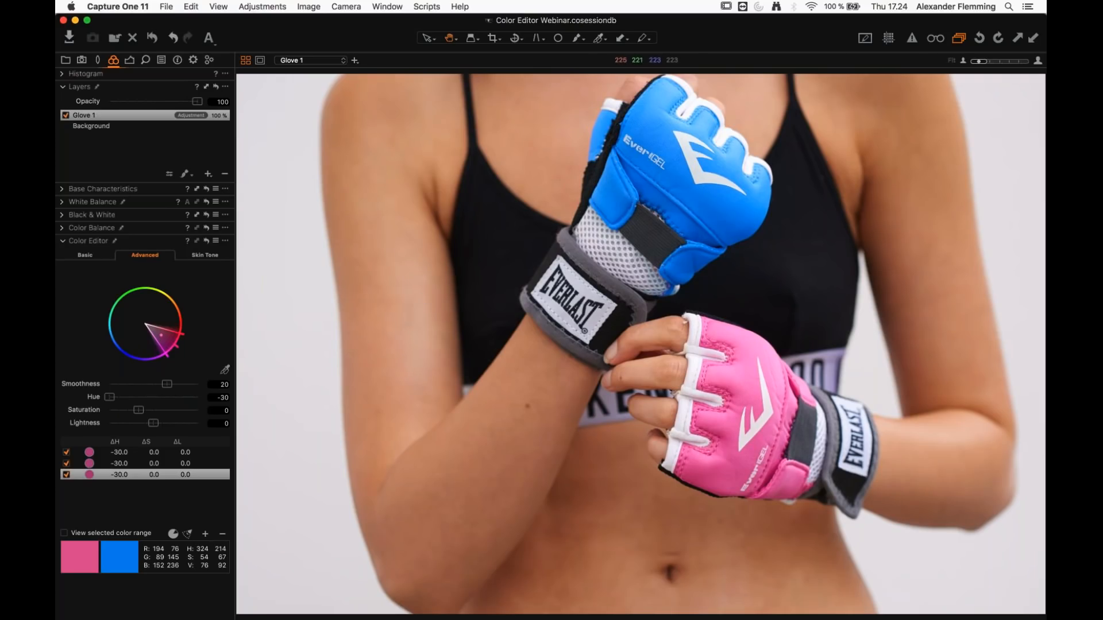
# Step: Darken the upper glove's blue by setting the third range's Saturation to -31.8 and Lightness to -54.3
pyautogui.moveTo(138, 411); pyautogui.dragTo(130, 427)
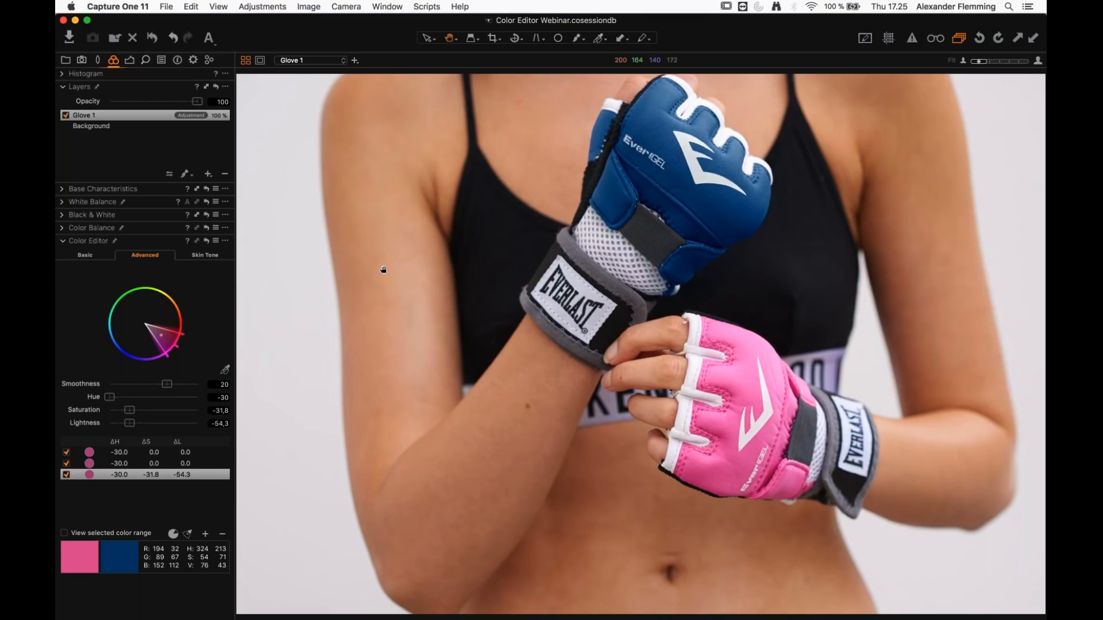
pyautogui.click(155, 397)
pyautogui.click(199, 401)
pyautogui.click(179, 257)
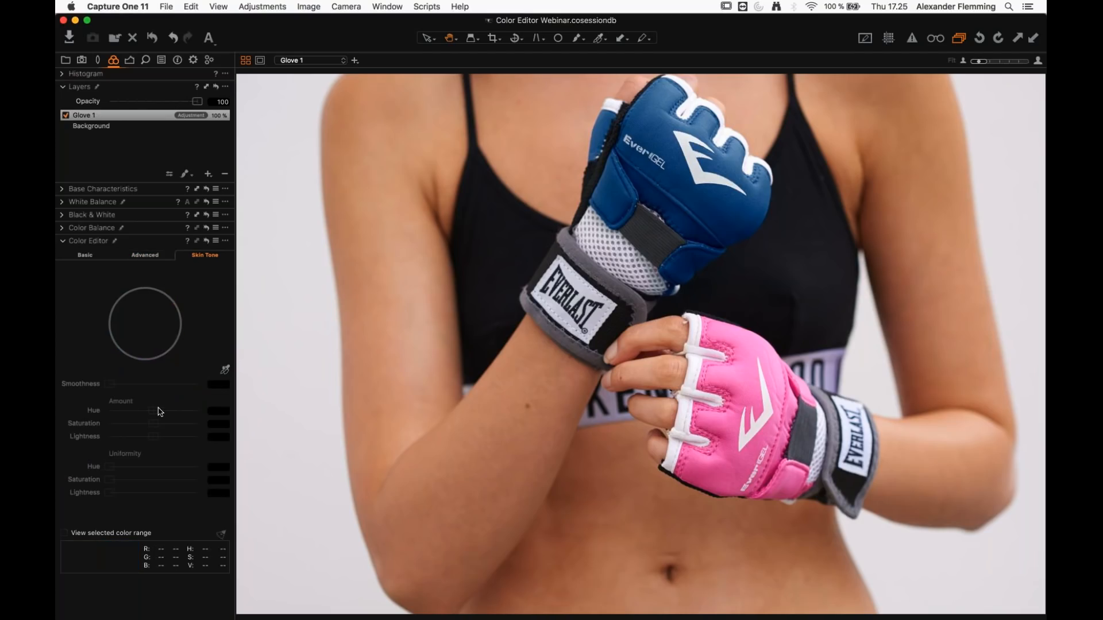
pyautogui.click(159, 259)
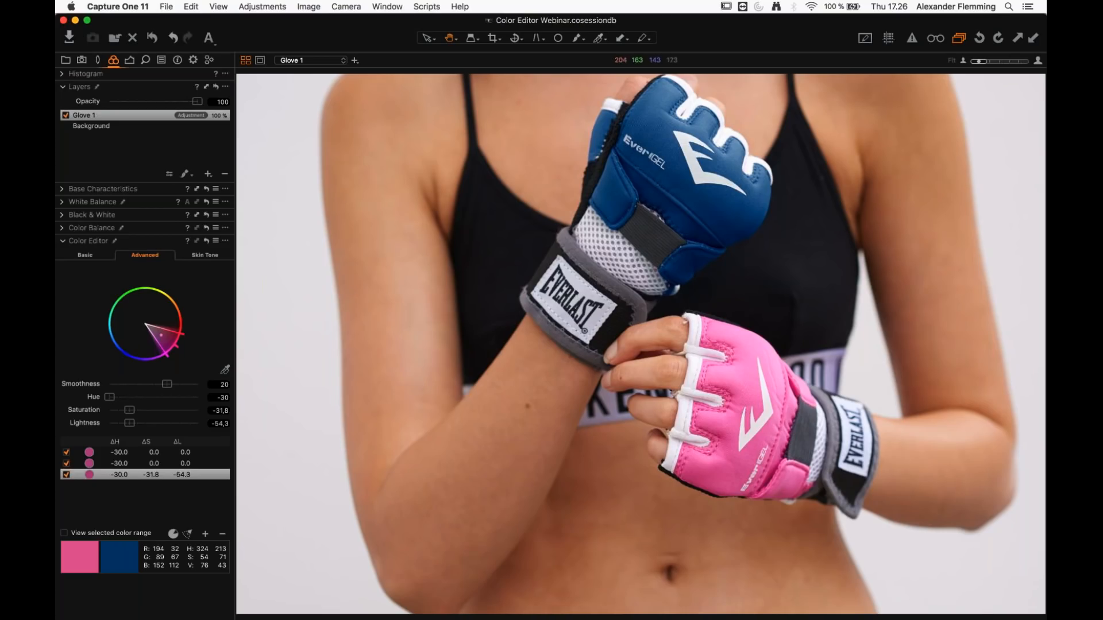
# Step: Extend the Glove 1 mask over the lower pink glove with a small Draw Mask brush
pyautogui.click(579, 38)
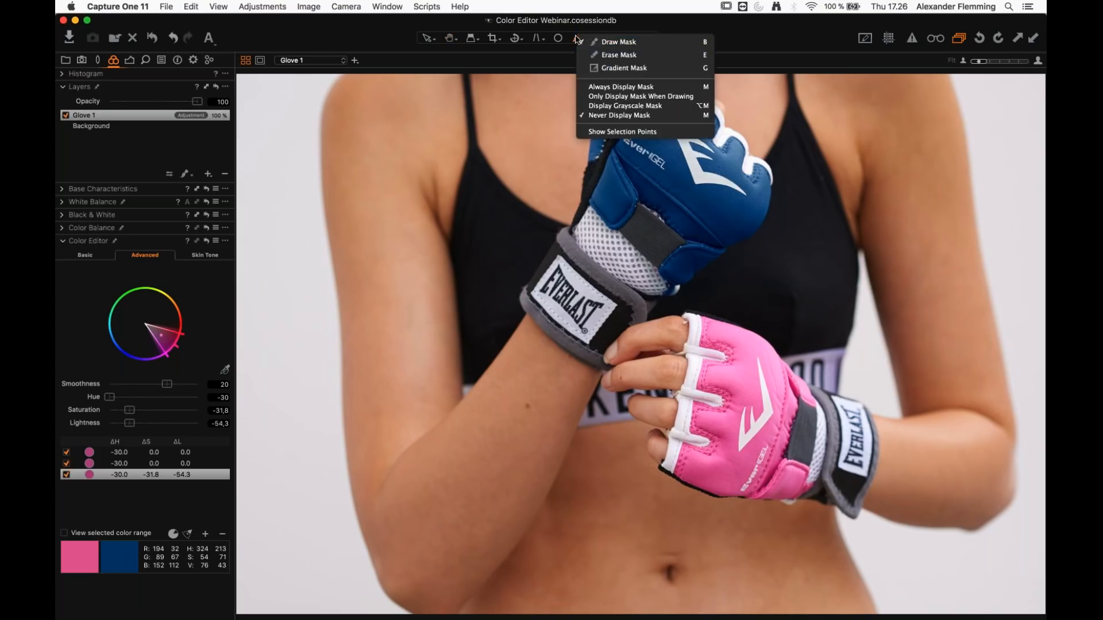
pyautogui.click(607, 57)
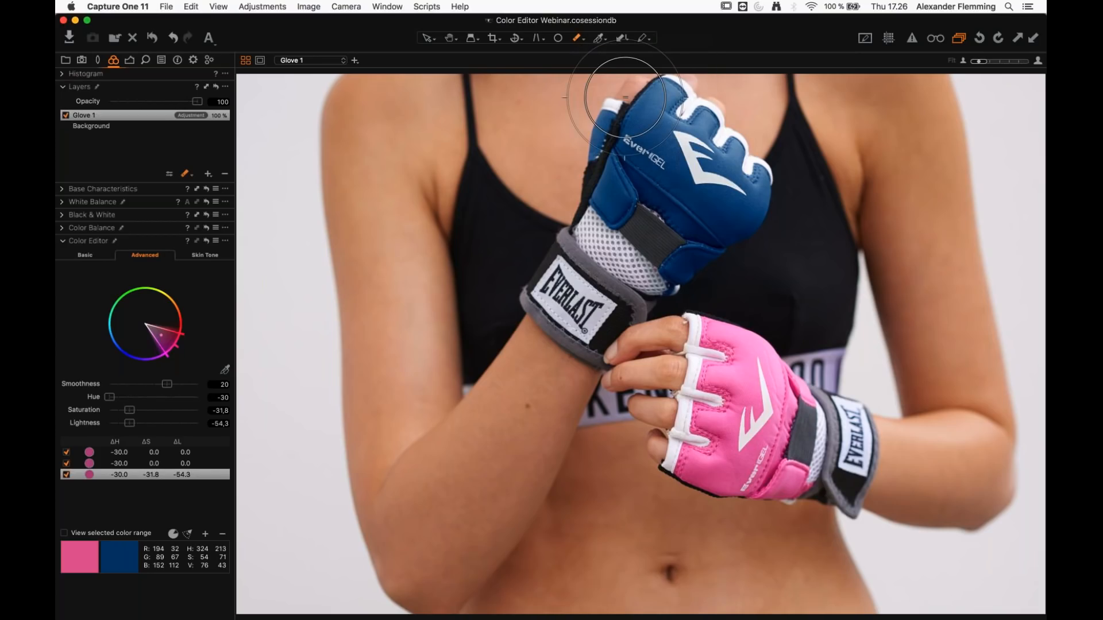
pyautogui.moveTo(717, 209); pyautogui.dragTo(760, 212)
pyautogui.press('b')
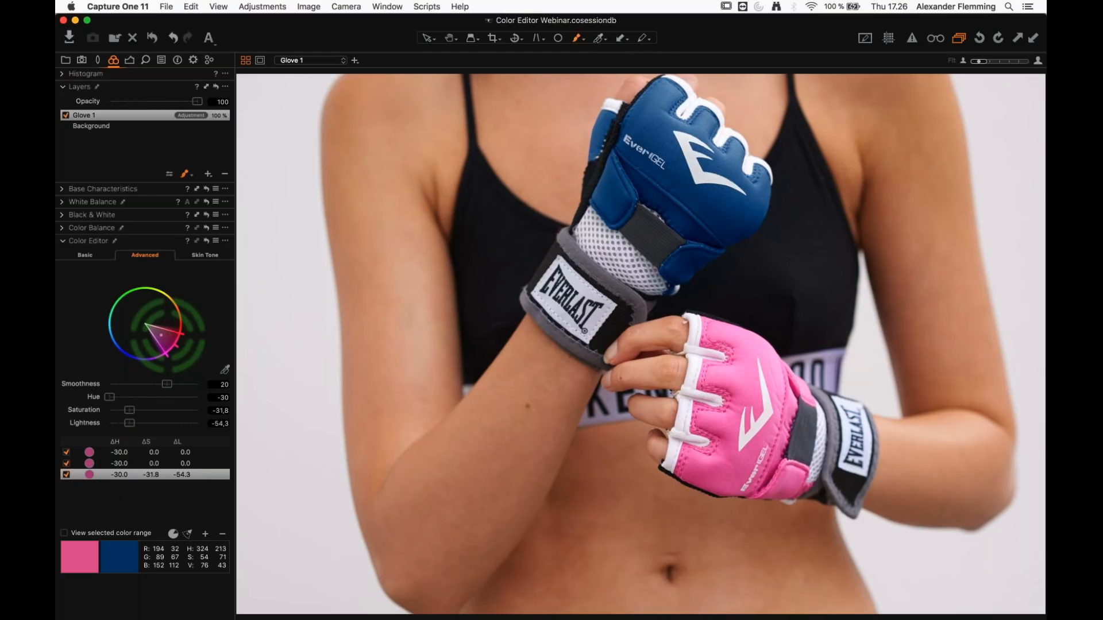
pyautogui.click(684, 526)
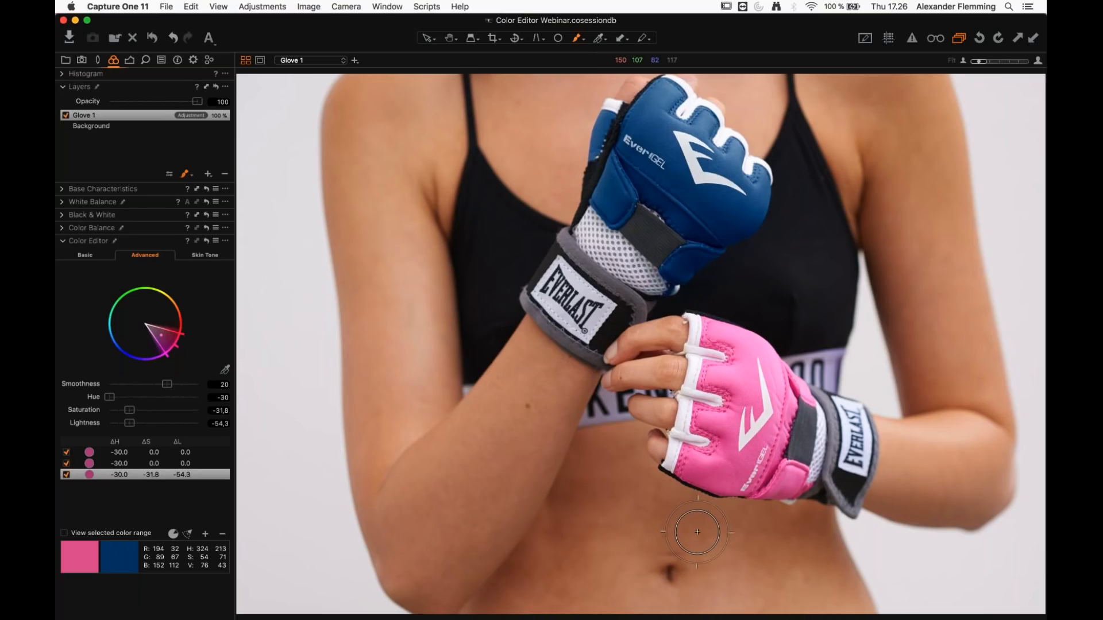
pyautogui.moveTo(705, 491)
pyautogui.mouseDown()
pyautogui.moveTo(712, 322)
pyautogui.moveTo(708, 404)
pyautogui.moveTo(682, 472)
pyautogui.moveTo(714, 403)
pyautogui.moveTo(738, 487)
pyautogui.moveTo(743, 427)
pyautogui.moveTo(777, 482)
pyautogui.moveTo(792, 477)
pyautogui.moveTo(805, 470)
pyautogui.moveTo(803, 415)
pyautogui.moveTo(784, 384)
pyautogui.moveTo(805, 425)
pyautogui.moveTo(770, 386)
pyautogui.moveTo(769, 430)
pyautogui.moveTo(741, 334)
pyautogui.moveTo(768, 361)
pyautogui.moveTo(754, 489)
pyautogui.mouseUp()
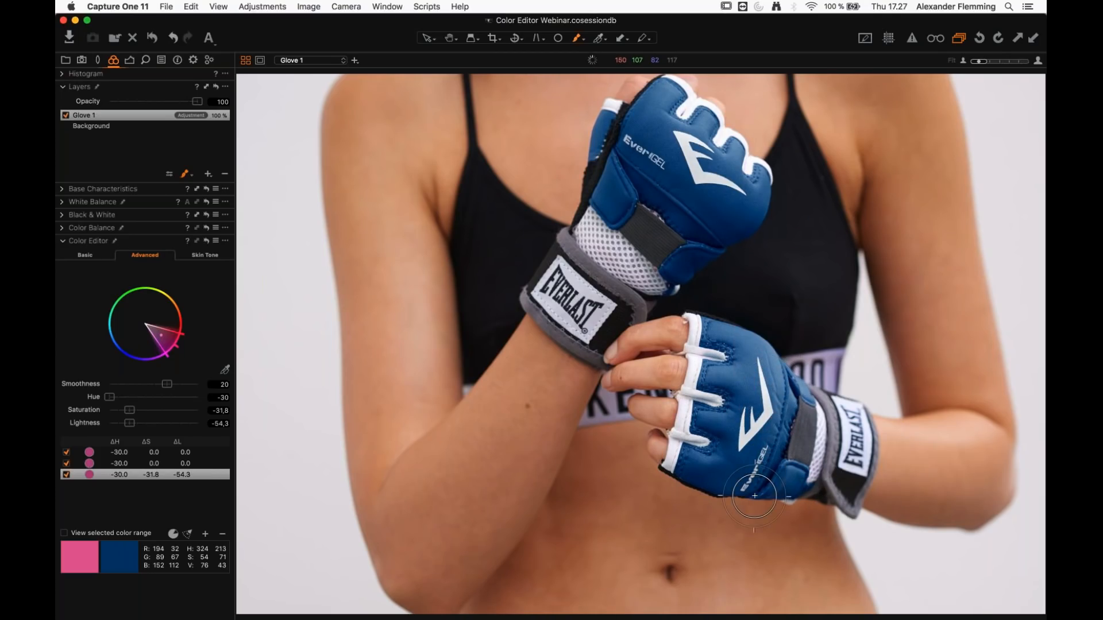
# Step: Show the image browser and open the macaron photo AdvancedLayers.NEF
pyautogui.press('space')
pyautogui.press(',')
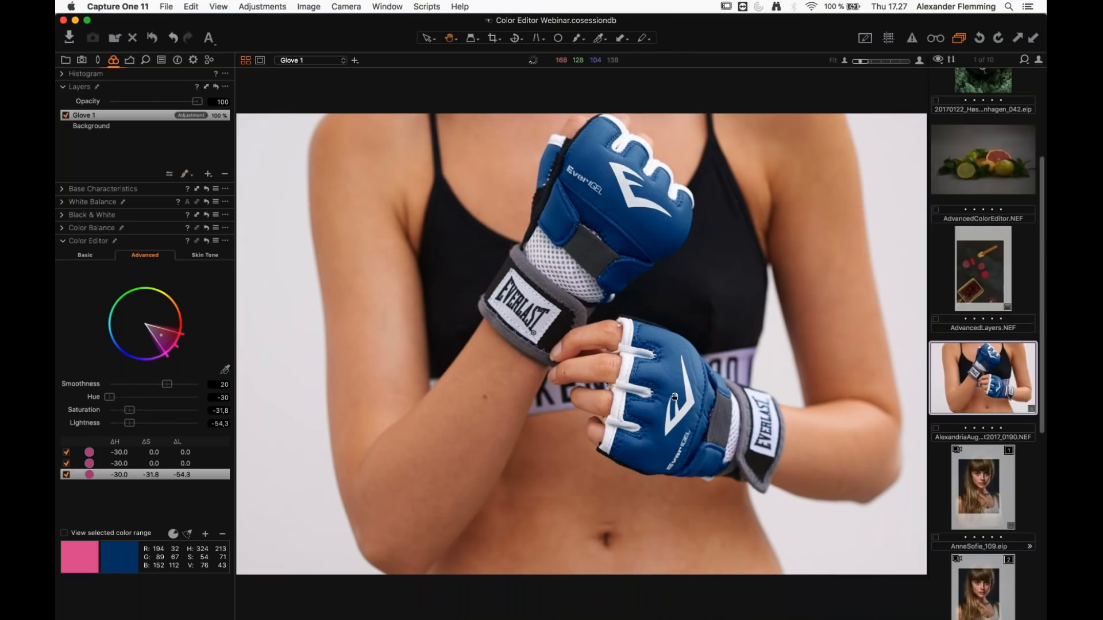
pyautogui.moveTo(1042, 221)
pyautogui.mouseDown()
pyautogui.moveTo(1041, 199)
pyautogui.moveTo(1041, 231)
pyautogui.mouseUp()
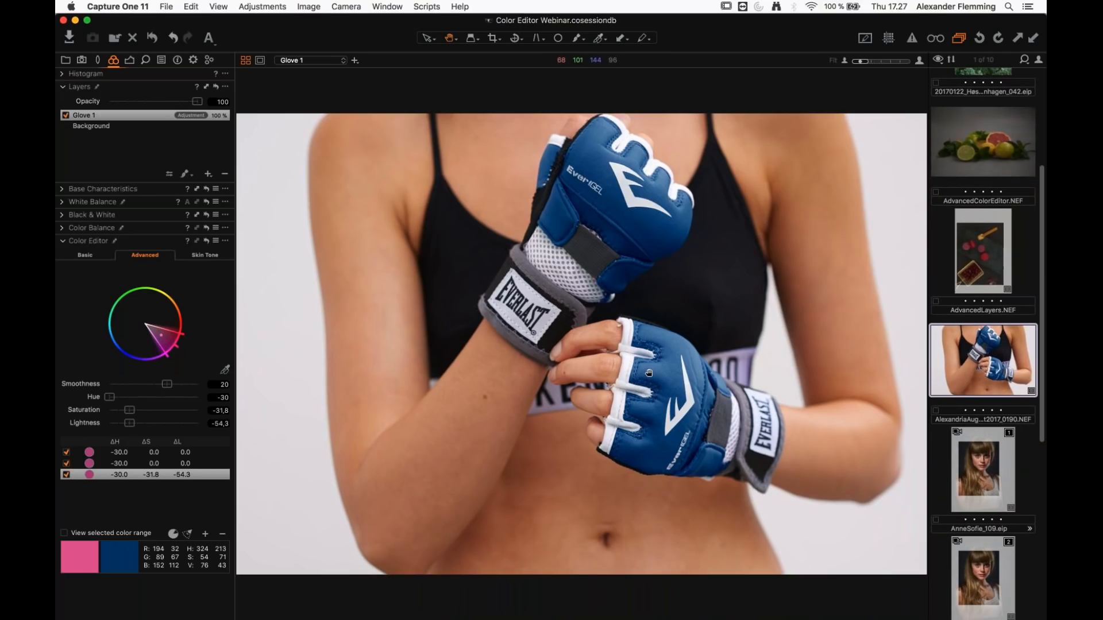
pyautogui.moveTo(1043, 229); pyautogui.dragTo(1041, 266)
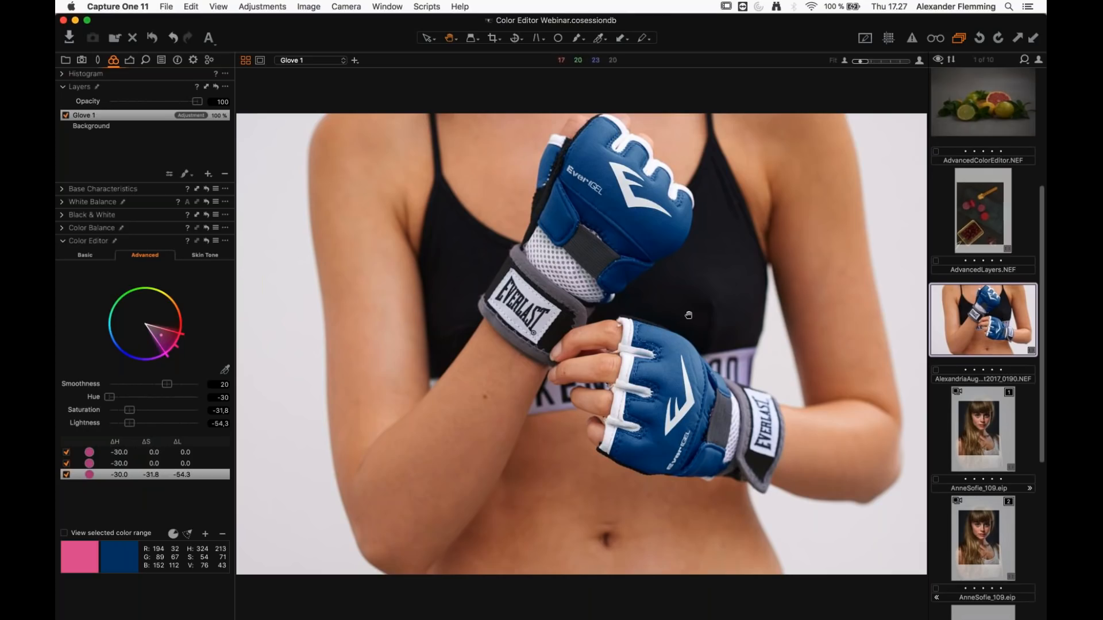
pyautogui.click(978, 224)
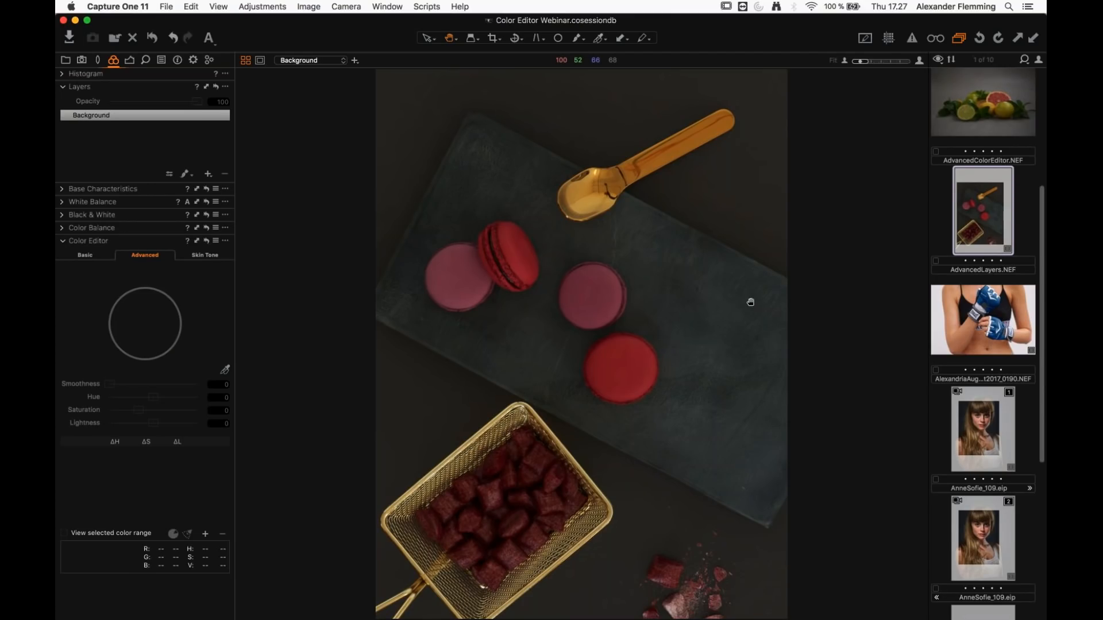
pyautogui.click(974, 313)
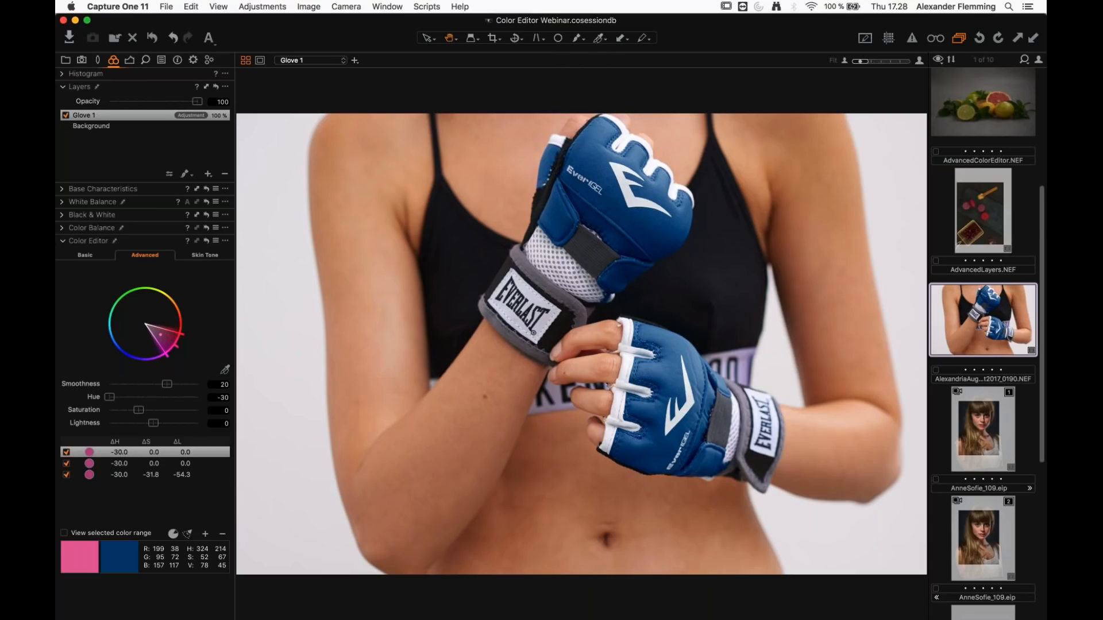
pyautogui.click(988, 223)
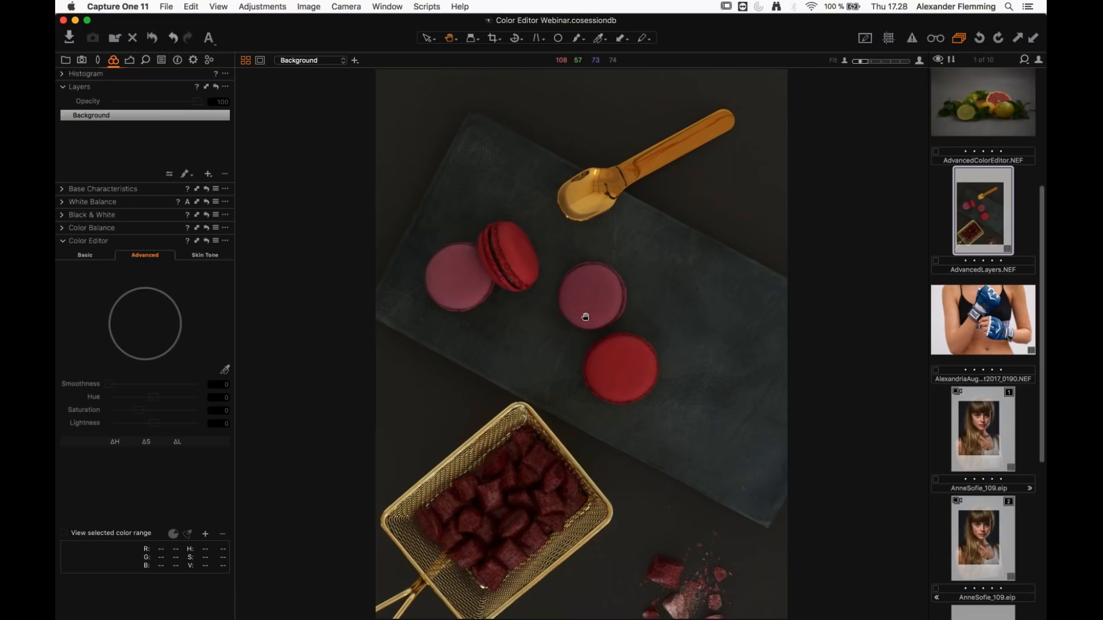
# Step: Add a new adjustment layer to the macaron photo and name it Macaron 1
pyautogui.scroll(1, 585, 317)
pyautogui.moveTo(639, 369); pyautogui.dragTo(640, 333)
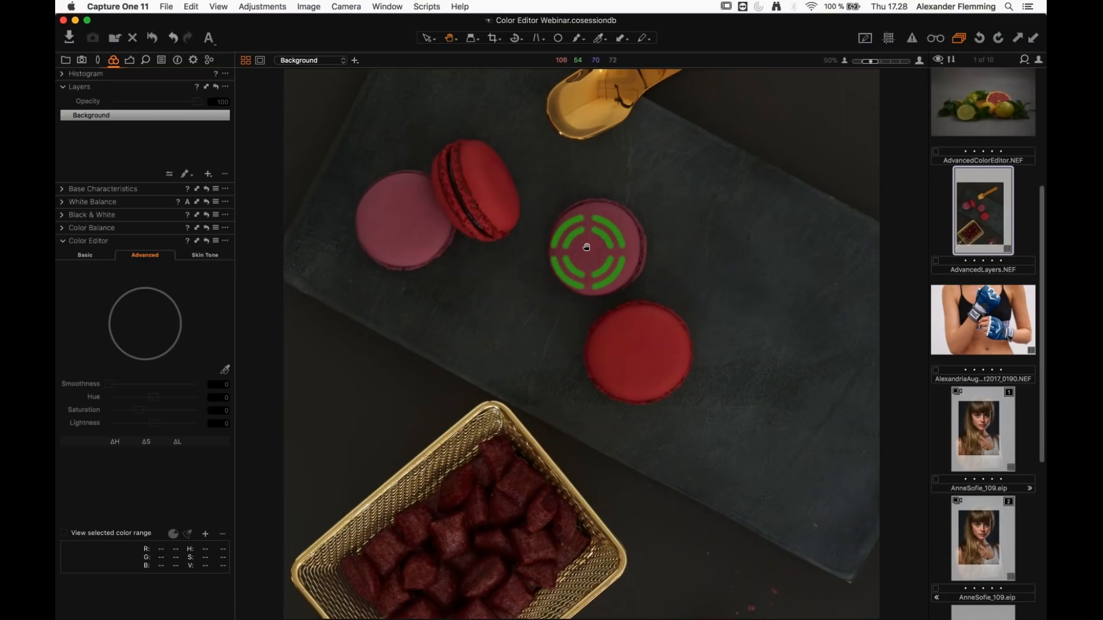
pyautogui.scroll(-1, 587, 246)
pyautogui.click(208, 174)
pyautogui.click(88, 117)
pyautogui.write('Macaron 1')
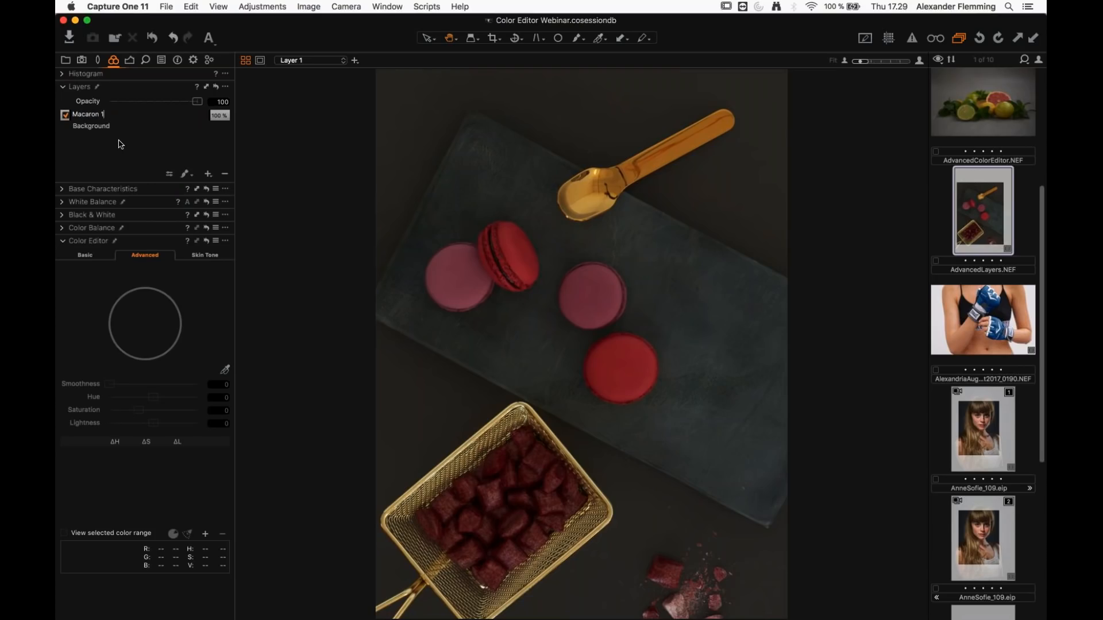
pyautogui.press('Return')
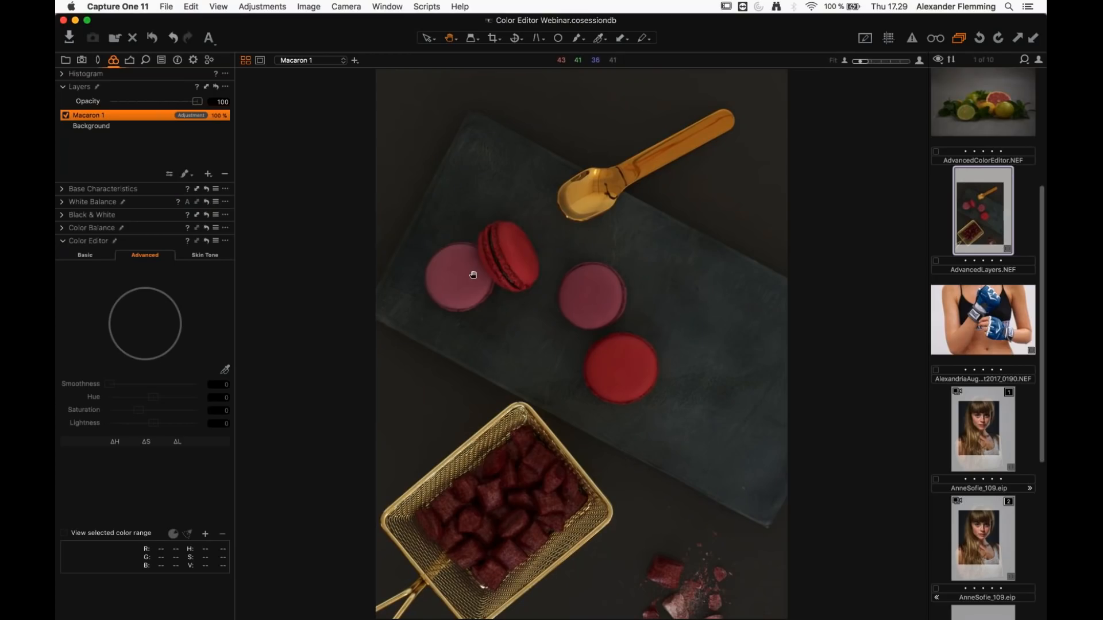
# Step: Paint the Macaron 1 mask over the single red macaron lying closest to the basket
pyautogui.press('b')
pyautogui.press('super+plus')
pyautogui.moveTo(758, 372); pyautogui.dragTo(758, 379)
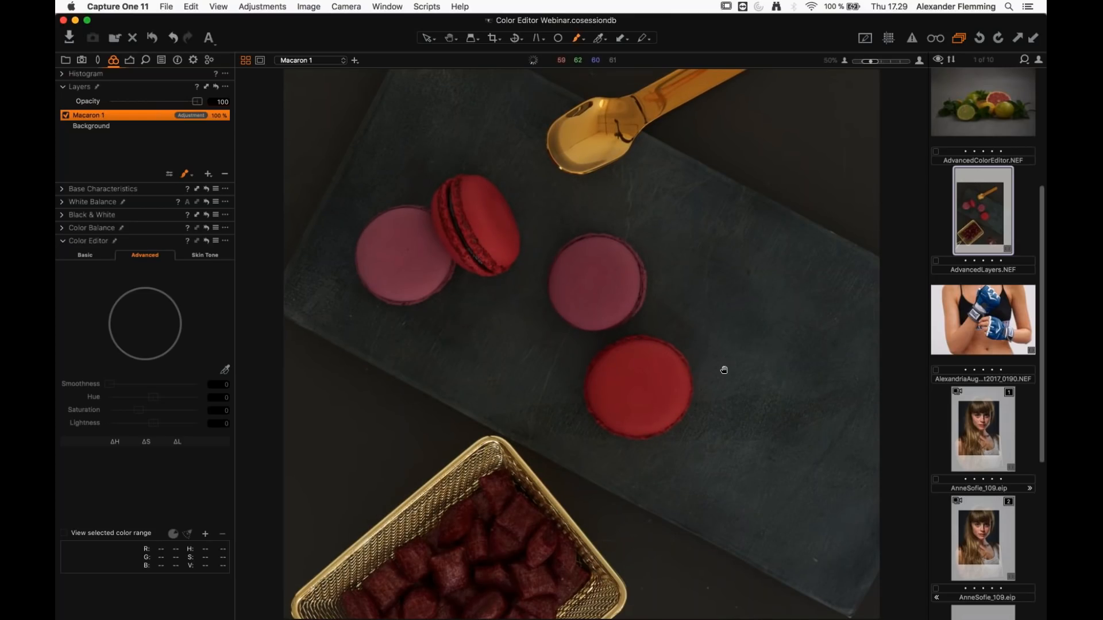
pyautogui.moveTo(627, 385)
pyautogui.mouseDown()
pyautogui.moveTo(633, 408)
pyautogui.moveTo(667, 414)
pyautogui.moveTo(680, 395)
pyautogui.moveTo(666, 365)
pyautogui.moveTo(622, 363)
pyautogui.moveTo(602, 390)
pyautogui.moveTo(630, 421)
pyautogui.mouseUp()
pyautogui.moveTo(670, 365)
pyautogui.mouseDown()
pyautogui.moveTo(636, 360)
pyautogui.moveTo(602, 386)
pyautogui.moveTo(661, 408)
pyautogui.mouseUp()
# Step: Pick the masked macaron's red as a color range, span its full saturation and set its Hue to -30
pyautogui.press('h')
pyautogui.click(224, 369)
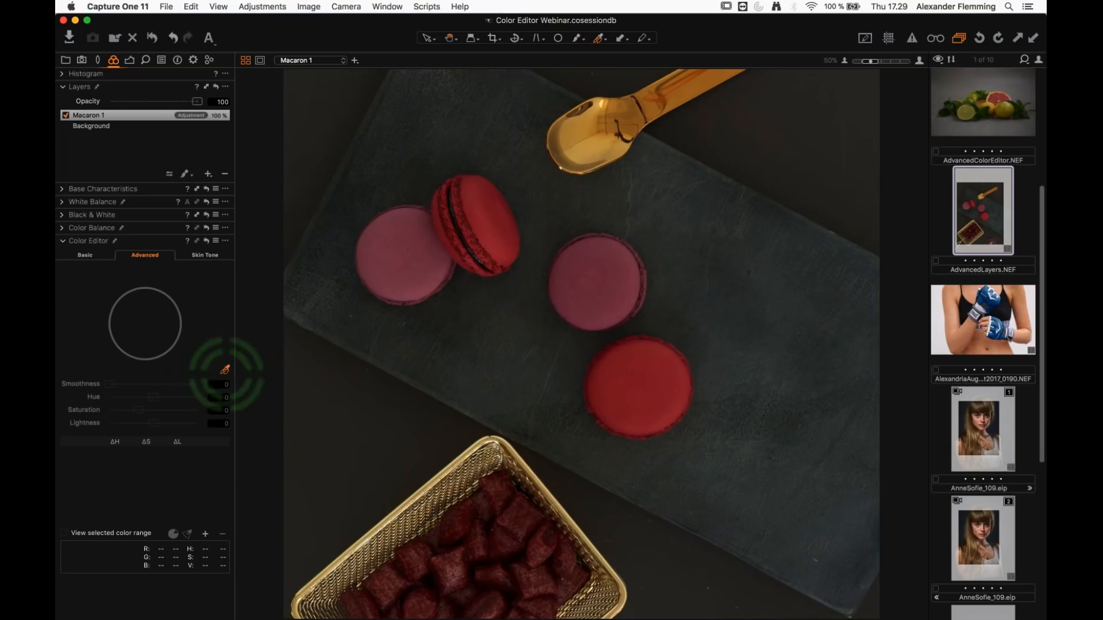
pyautogui.click(645, 376)
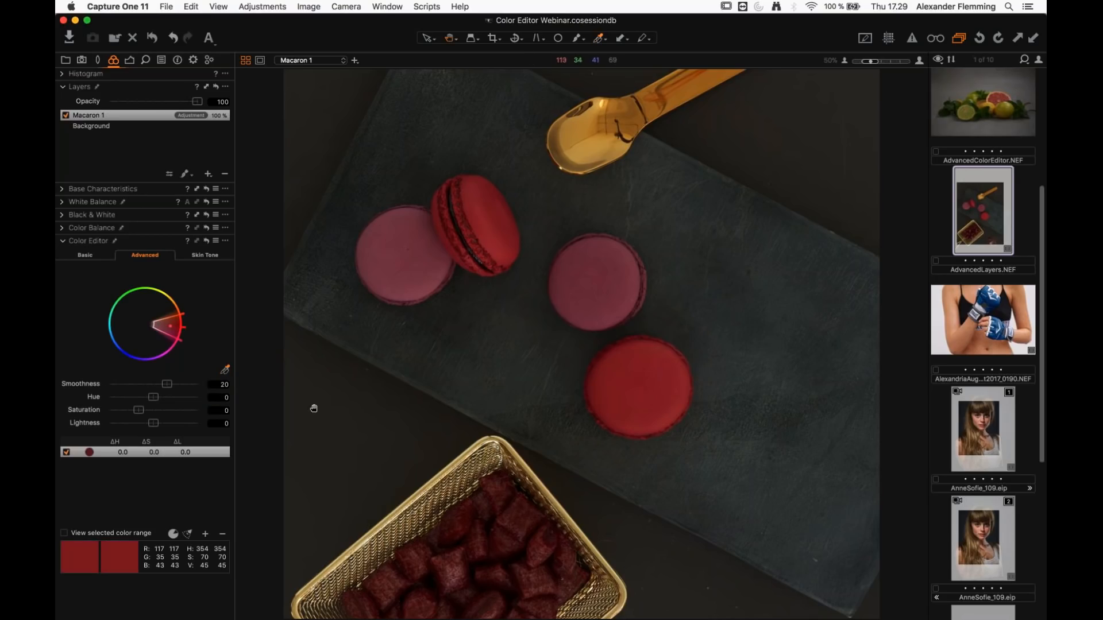
pyautogui.click(188, 534)
pyautogui.moveTo(163, 401); pyautogui.dragTo(104, 404)
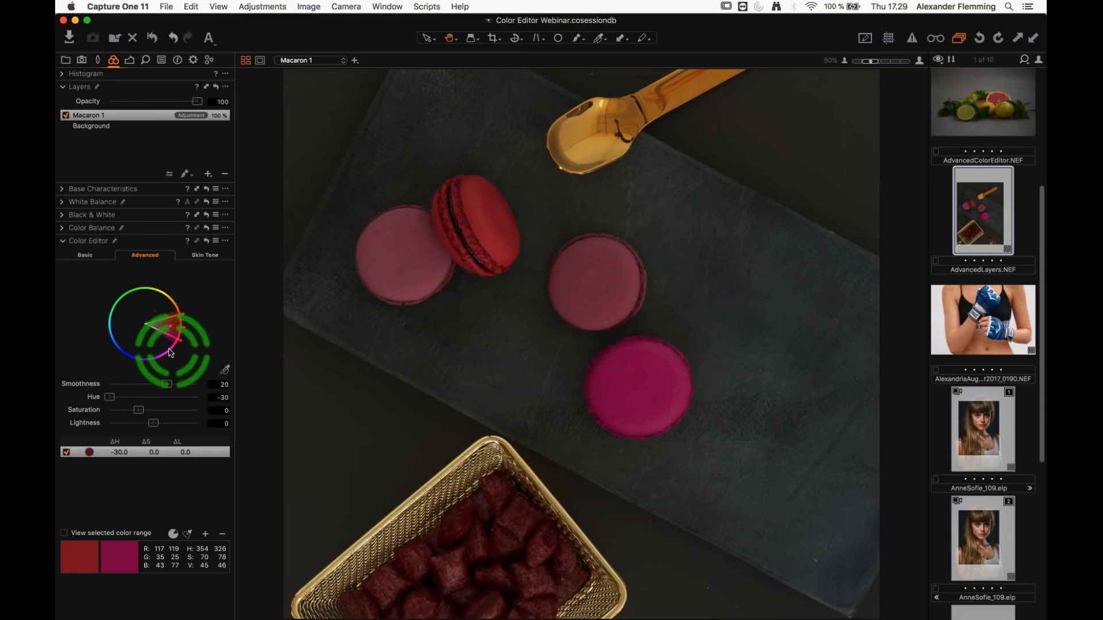
# Step: Add a second full-saturation range from the masked macaron and set its Hue to -30 to turn it purple
pyautogui.click(627, 370)
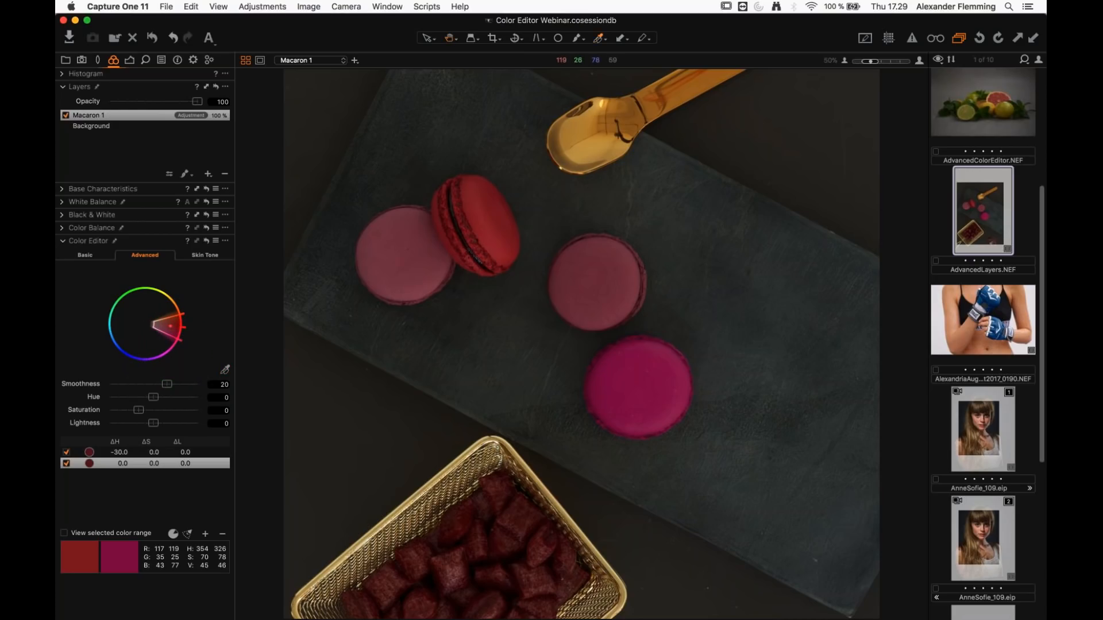
pyautogui.click(188, 535)
pyautogui.moveTo(153, 401); pyautogui.dragTo(100, 401)
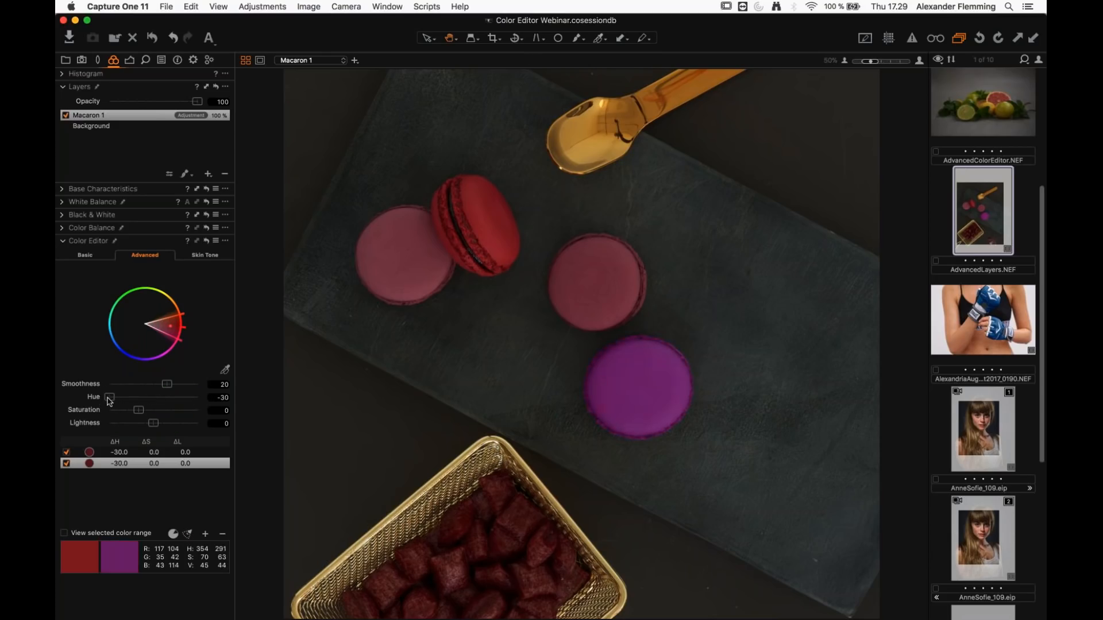
pyautogui.click(170, 354)
# Step: Add a third full-saturation range from the masked macaron and set Hue to -18.5, Saturation to -29.9 and Lightness to 15.6
pyautogui.click(225, 369)
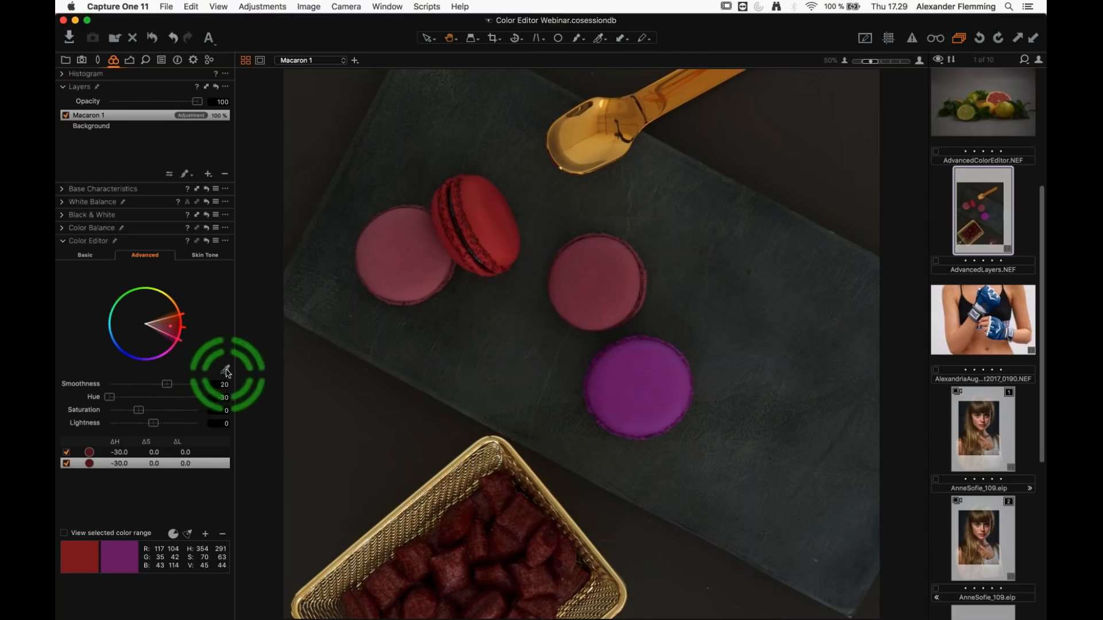
pyautogui.click(641, 378)
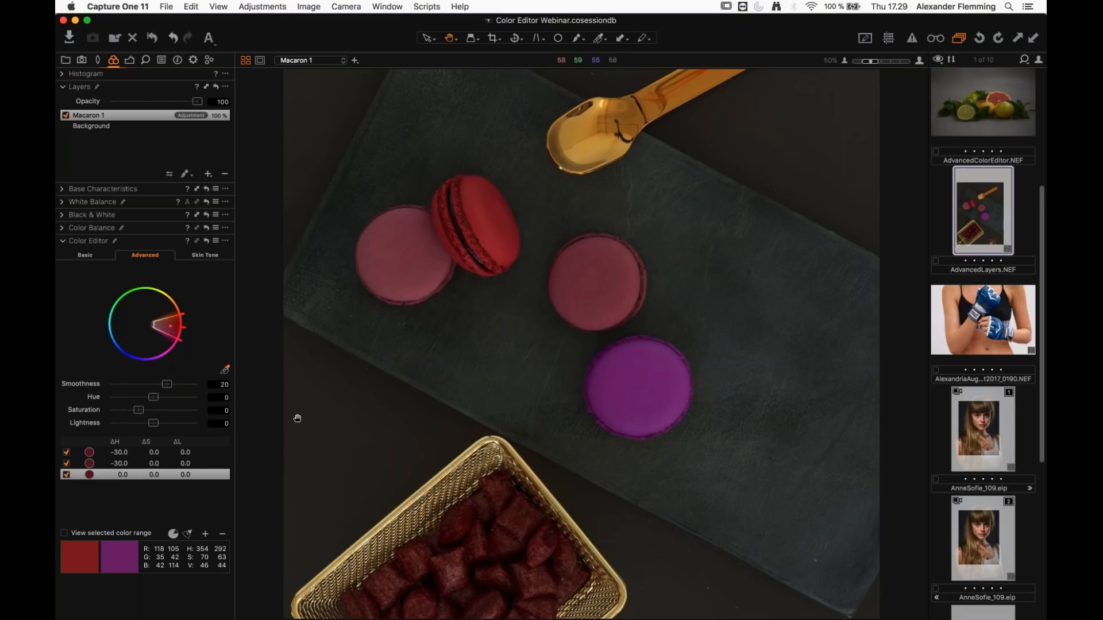
pyautogui.click(190, 533)
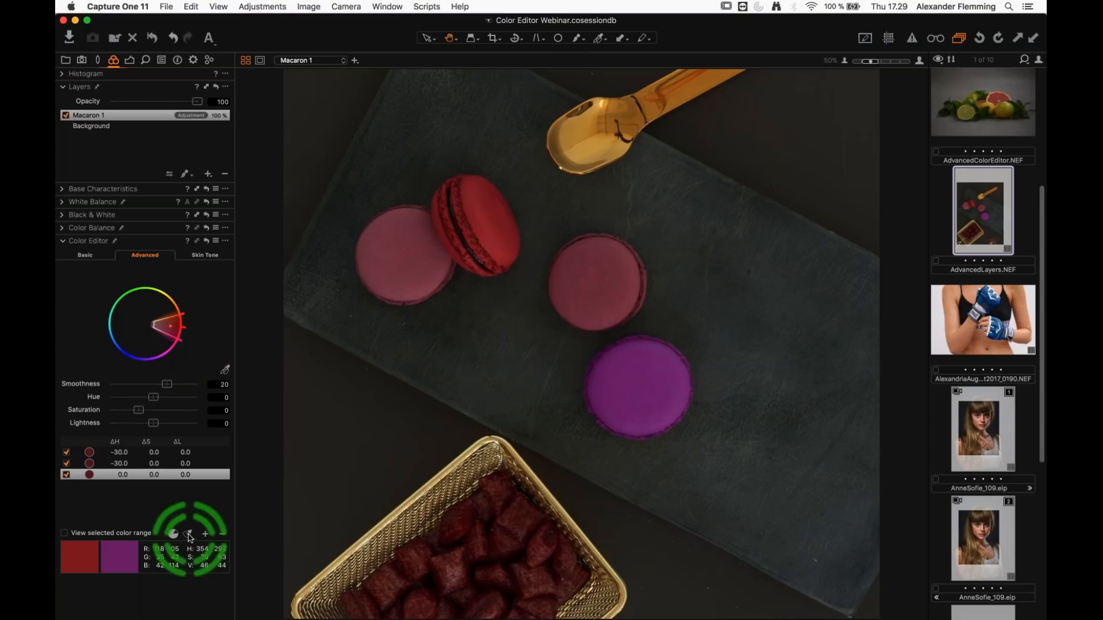
pyautogui.moveTo(153, 396); pyautogui.dragTo(96, 399)
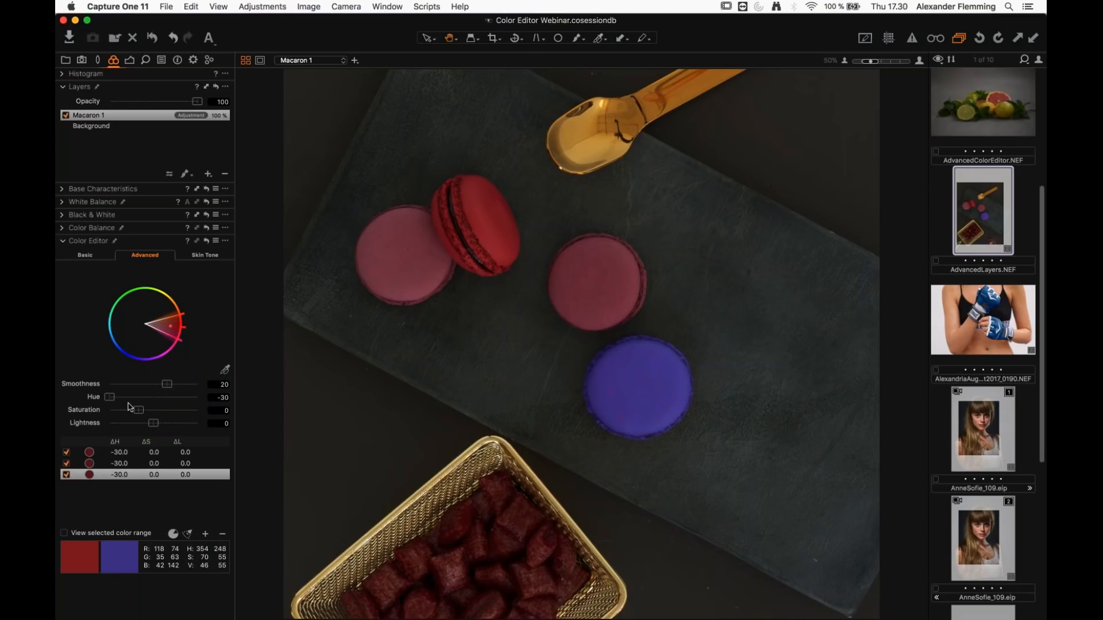
pyautogui.moveTo(608, 386); pyautogui.dragTo(285, 374)
pyautogui.moveTo(140, 413); pyautogui.dragTo(161, 427)
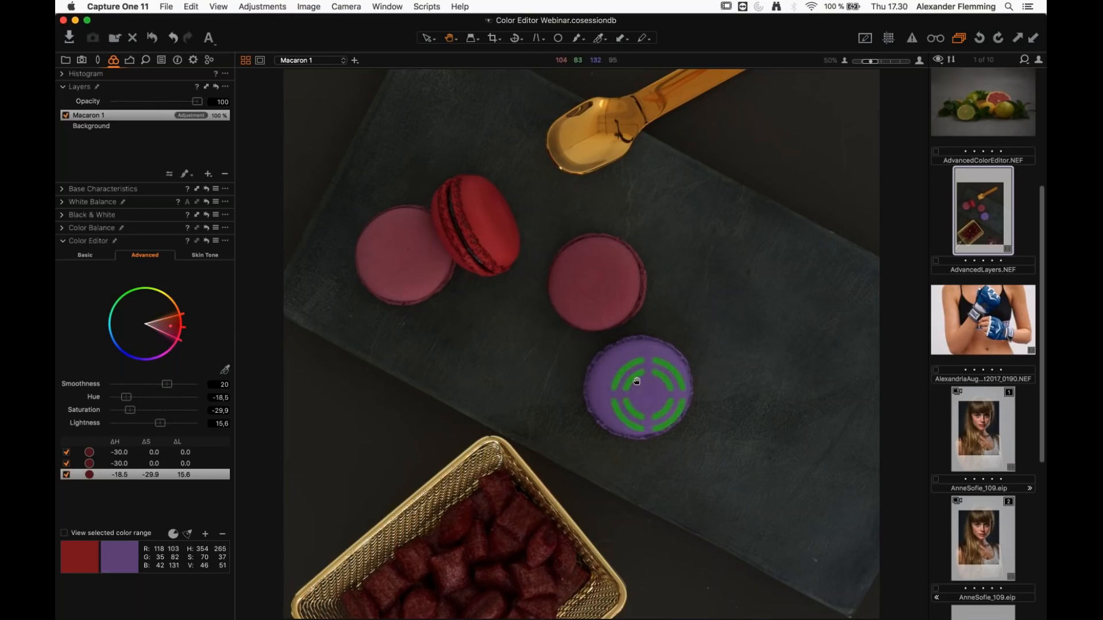
# Step: Add a new adjustment layer above Macaron 1 and name it Macaron 2
pyautogui.click(157, 116)
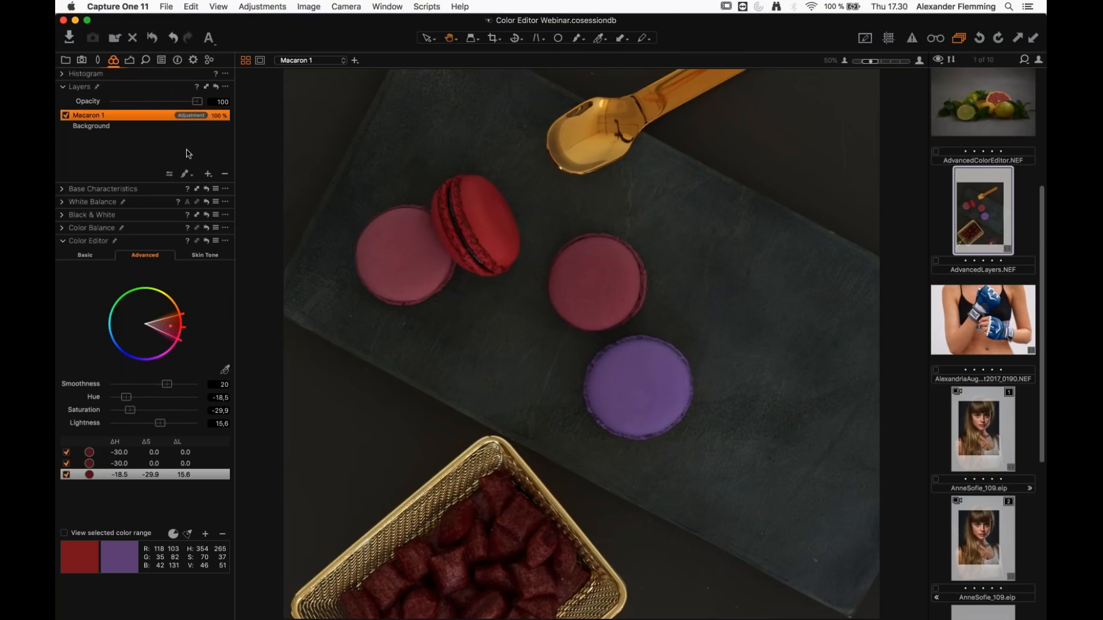
pyautogui.click(208, 174)
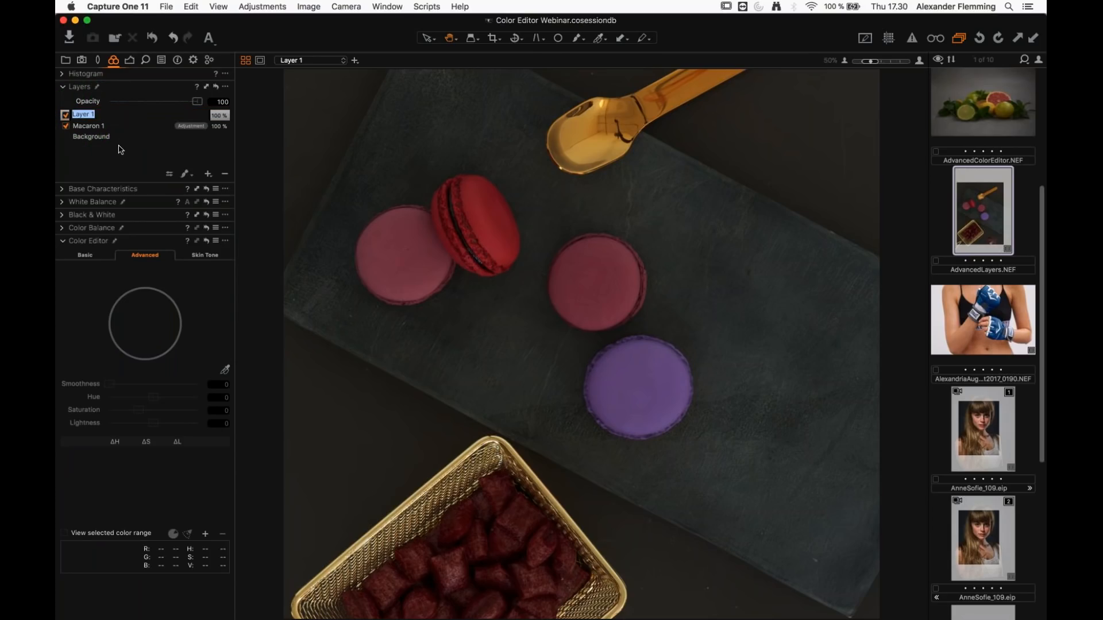
pyautogui.write('Macaron 2')
pyautogui.press('Return')
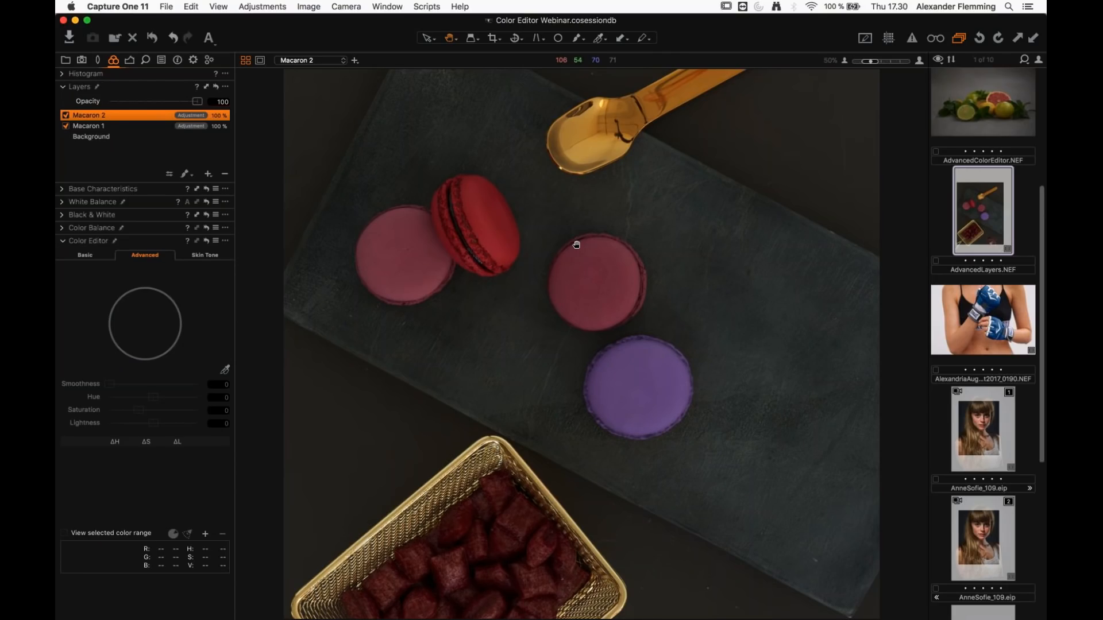
# Step: Paint the Macaron 2 mask over the single pink macaron just above the purple one
pyautogui.press('b')
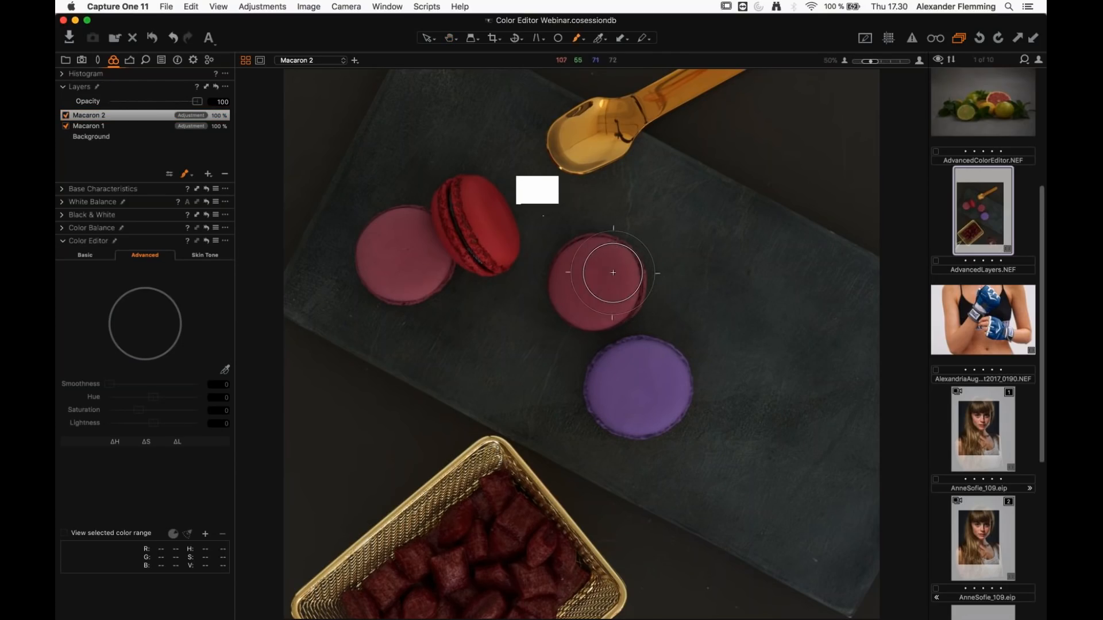
pyautogui.moveTo(613, 272)
pyautogui.mouseDown()
pyautogui.moveTo(603, 266)
pyautogui.moveTo(561, 295)
pyautogui.moveTo(616, 291)
pyautogui.moveTo(585, 295)
pyautogui.moveTo(609, 305)
pyautogui.moveTo(586, 304)
pyautogui.mouseUp()
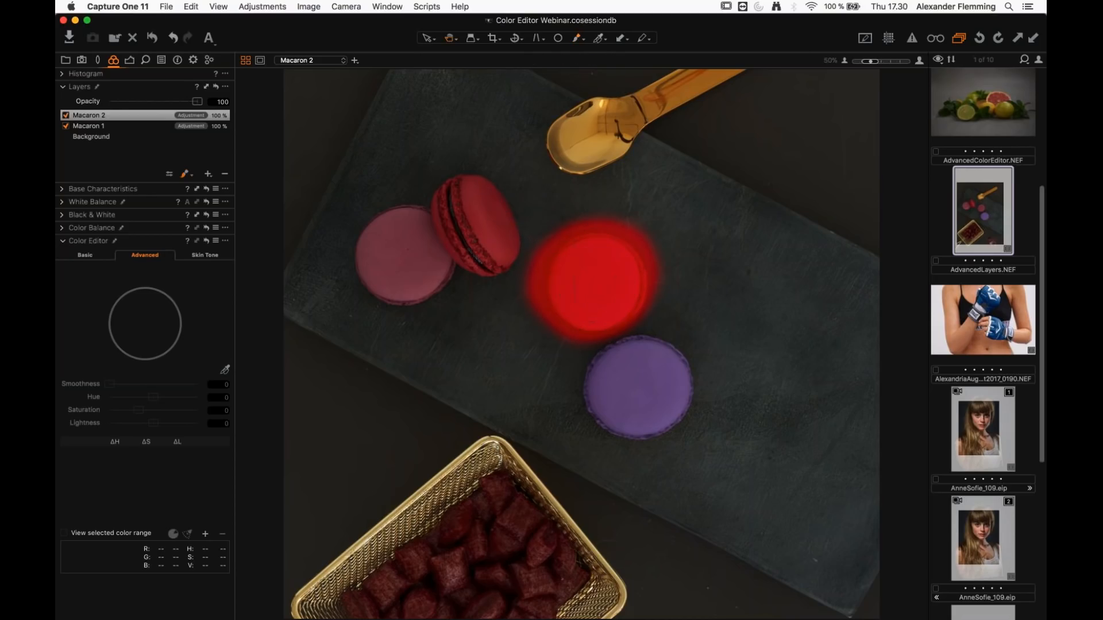
pyautogui.click(452, 38)
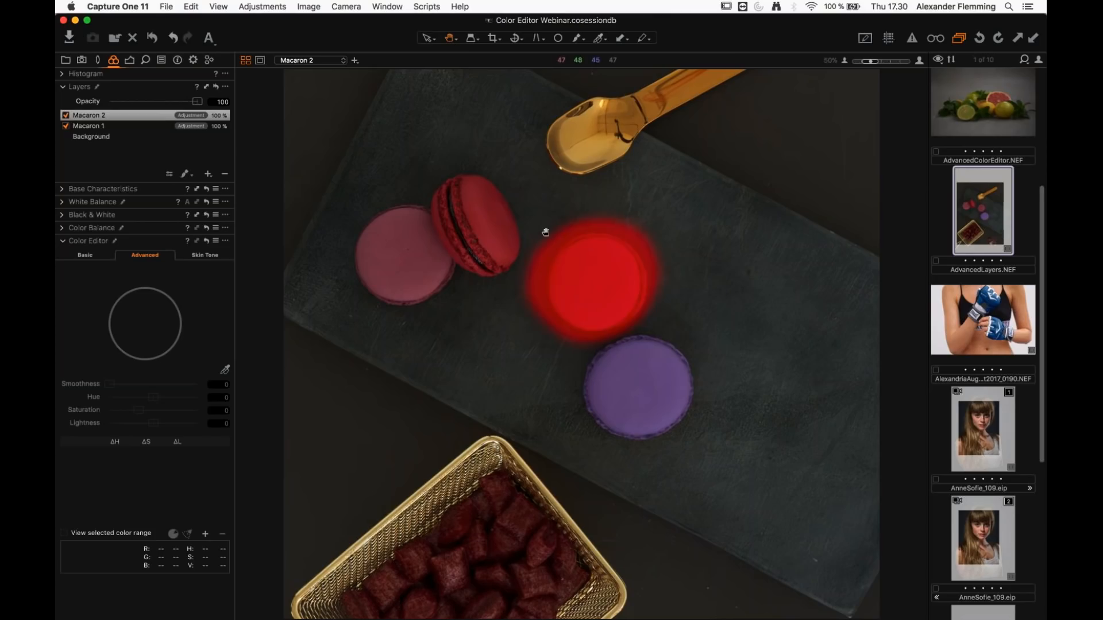
# Step: Pick the newly masked macaron's pink as a color range, span its full saturation and set its Hue to 30
pyautogui.click(227, 370)
pyautogui.click(603, 274)
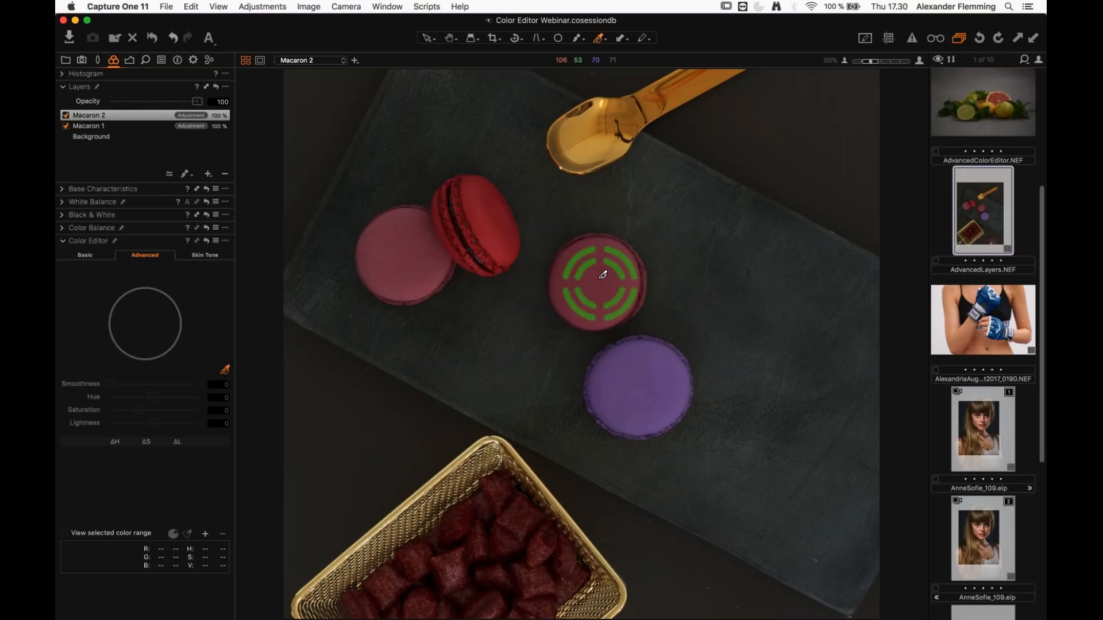
pyautogui.click(189, 533)
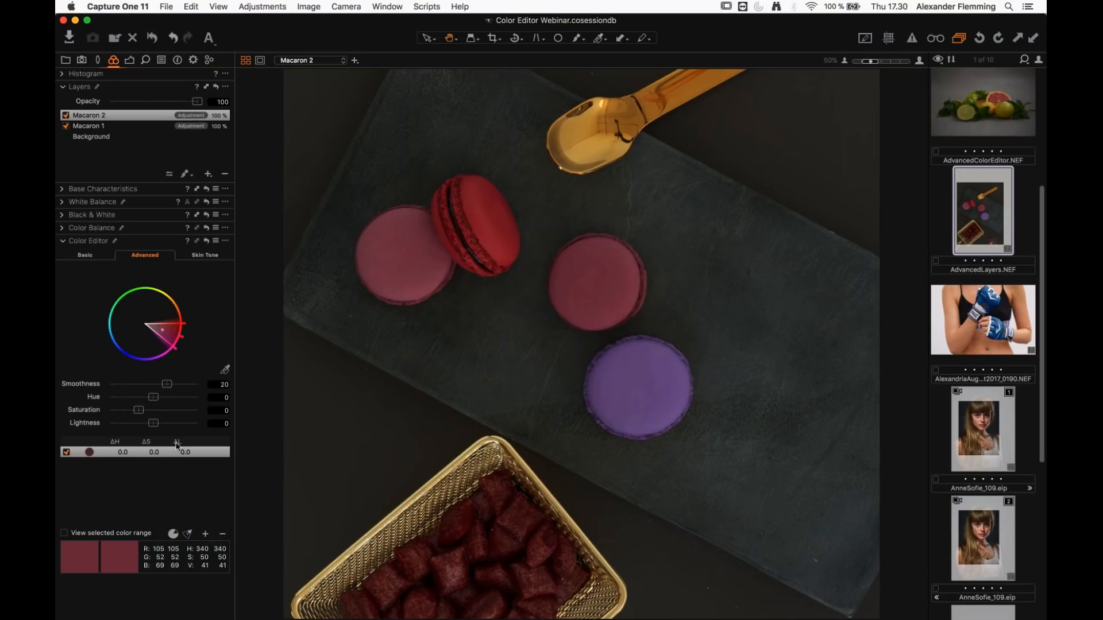
pyautogui.moveTo(157, 401); pyautogui.dragTo(209, 397)
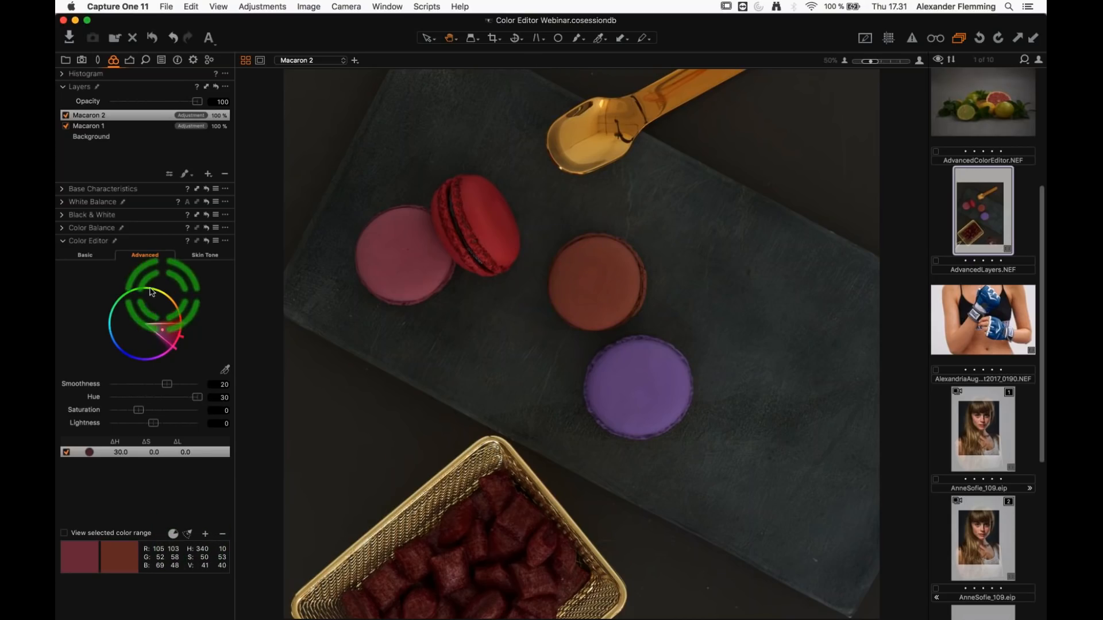
# Step: Add a second full-saturation range from the Macaron 2 macaron and set its Hue to 30
pyautogui.click(225, 369)
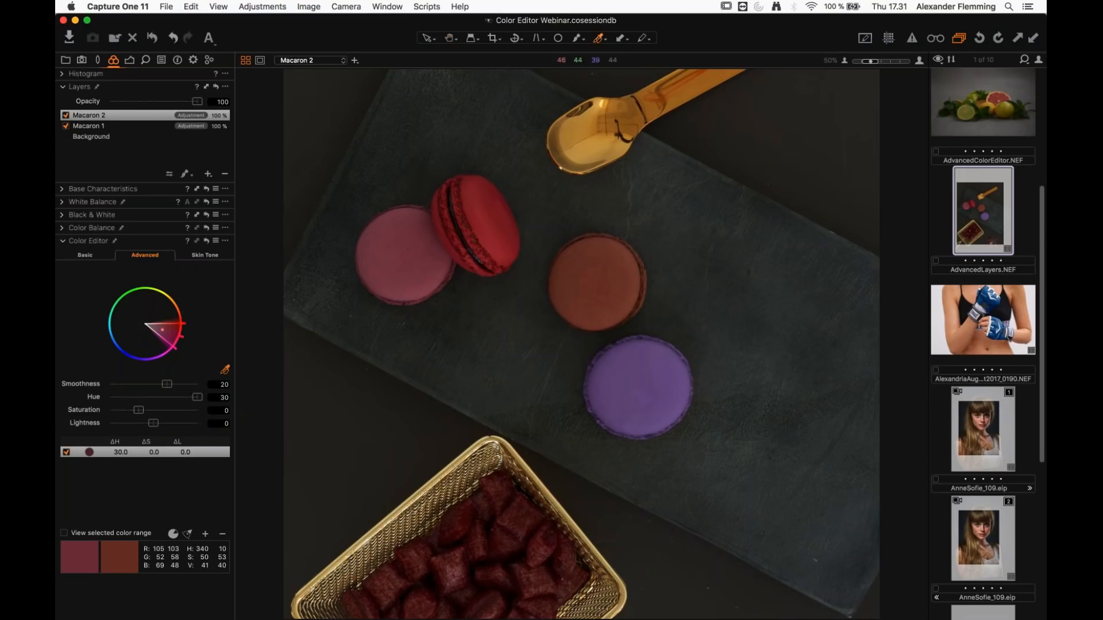
pyautogui.click(599, 265)
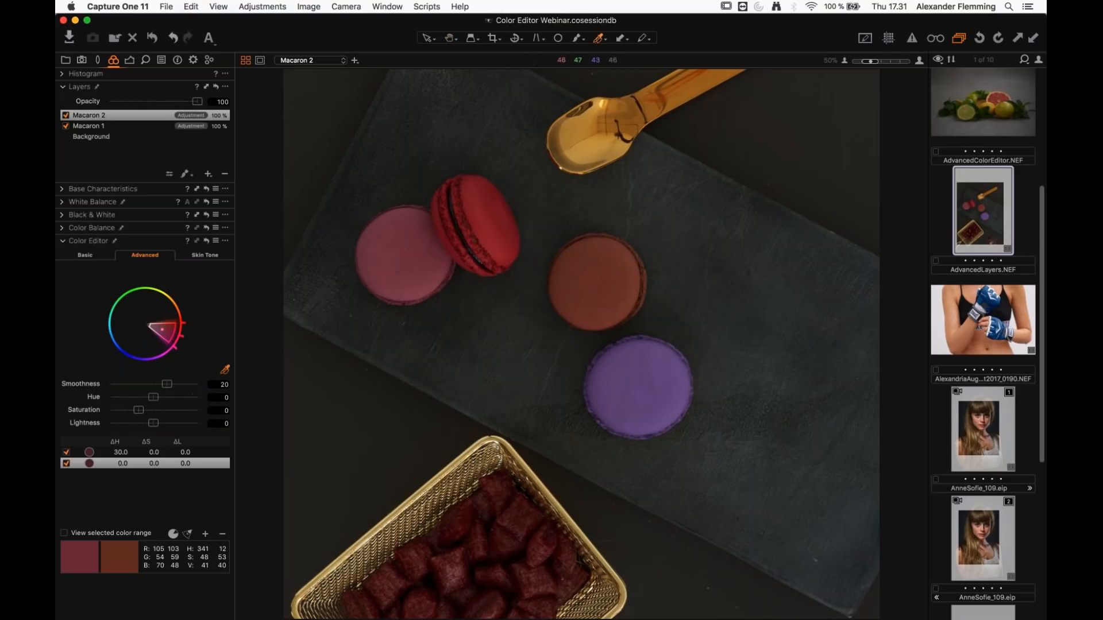
pyautogui.moveTo(153, 397); pyautogui.dragTo(197, 396)
# Step: Add a third full-saturation range to Macaron 2 with Hue 30 and Saturation -18.7 to turn the macaron olive green
pyautogui.click(225, 371)
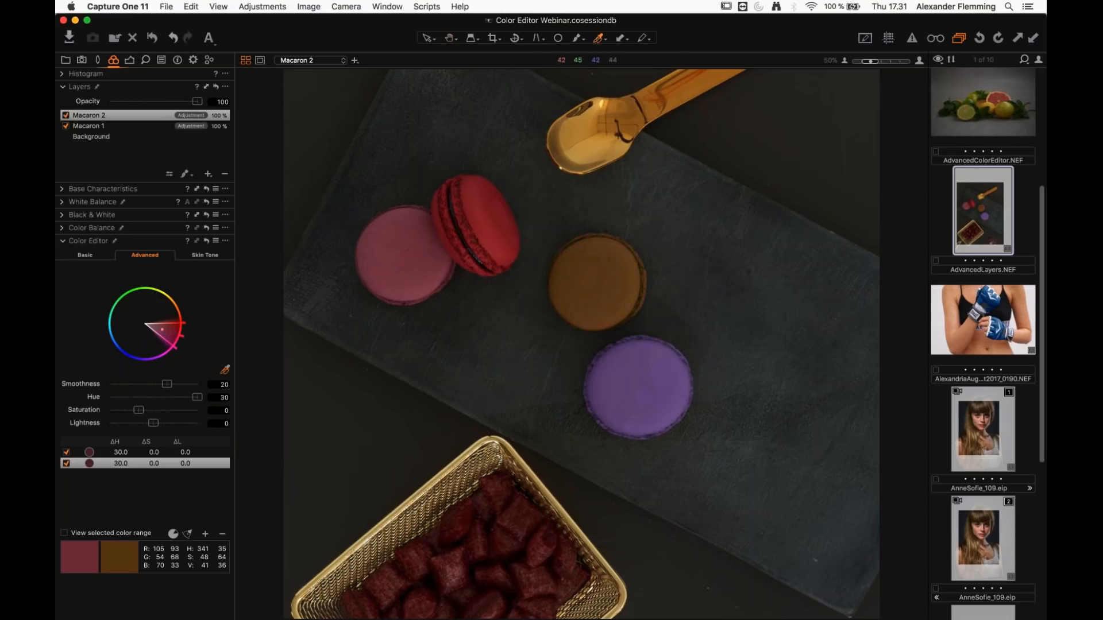
pyautogui.click(596, 261)
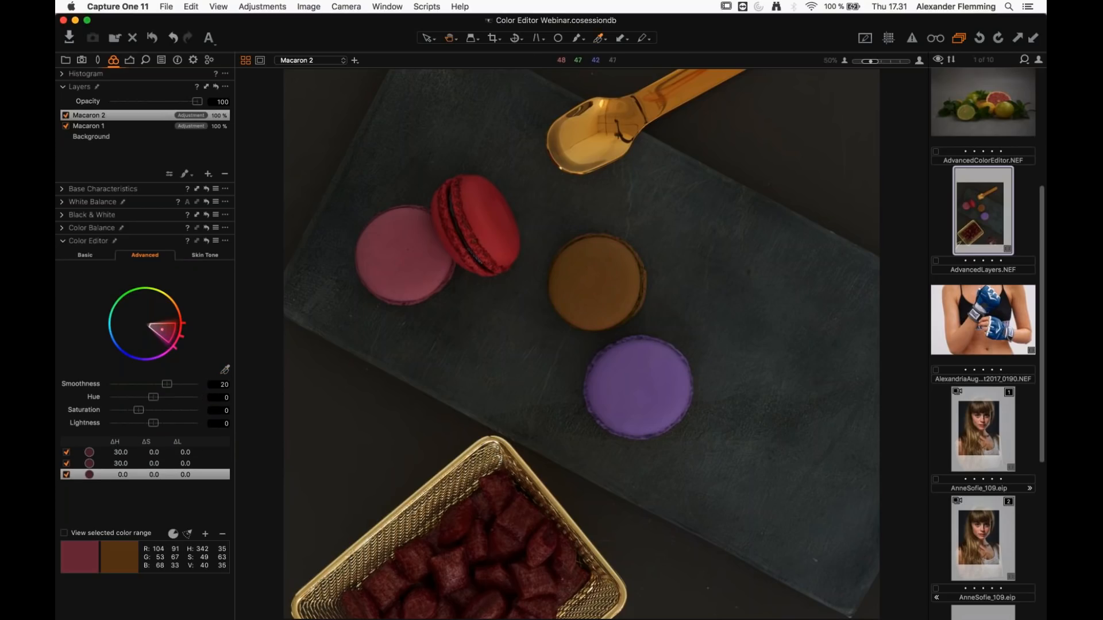
pyautogui.click(188, 533)
pyautogui.moveTo(152, 397); pyautogui.dragTo(201, 398)
pyautogui.moveTo(140, 413); pyautogui.dragTo(137, 415)
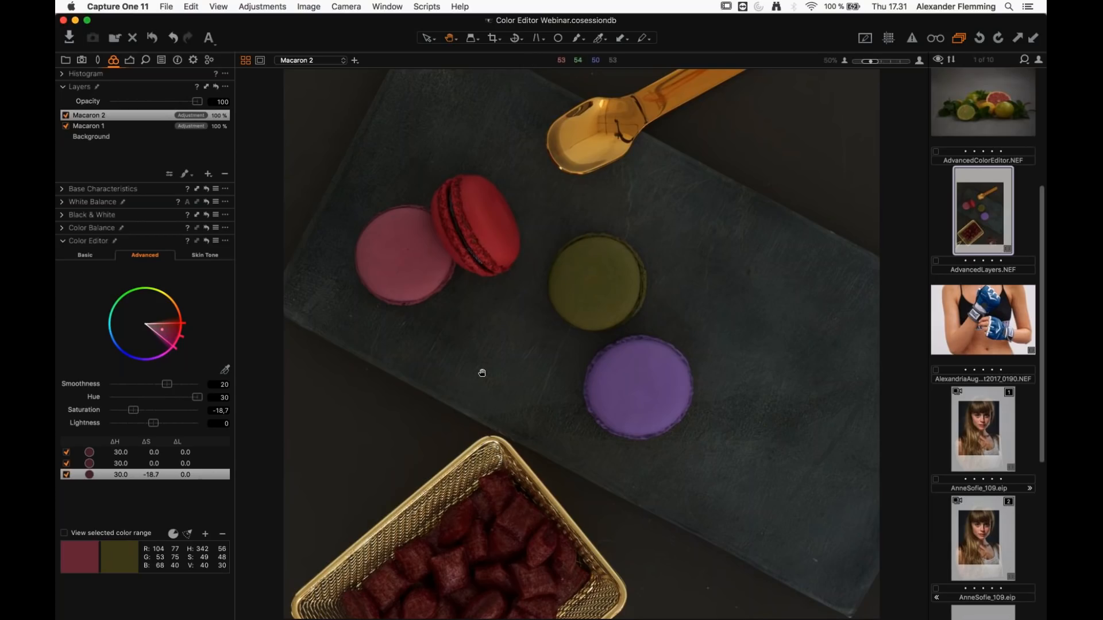
# Step: Extend the Macaron 1 layer's mask by painting over the tilted red macaron that leans on the pink one
pyautogui.press('super+0')
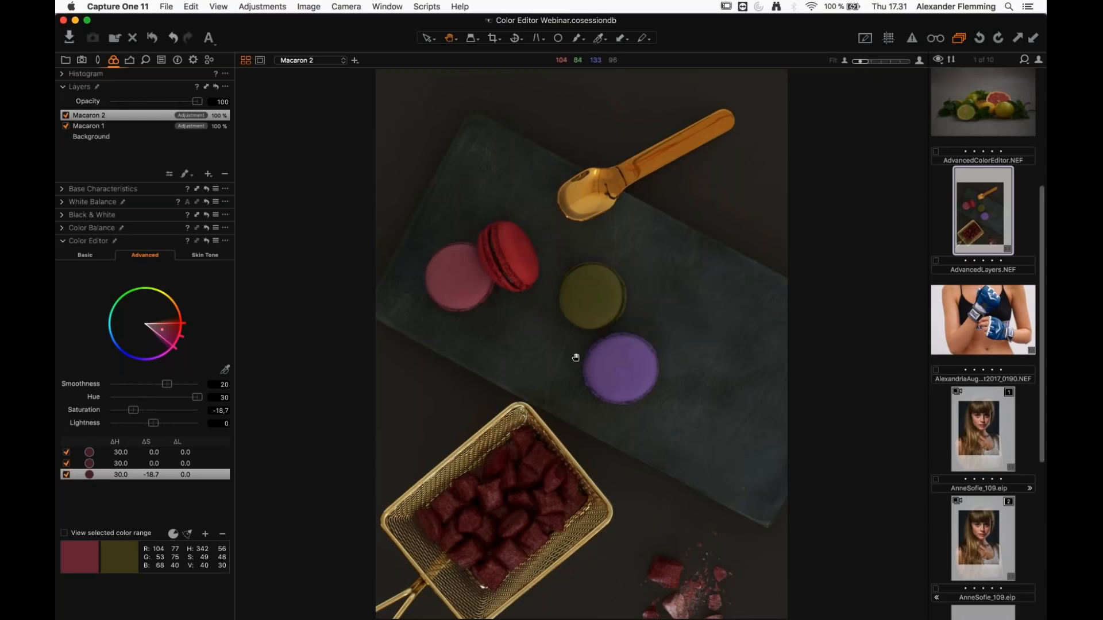
pyautogui.click(98, 129)
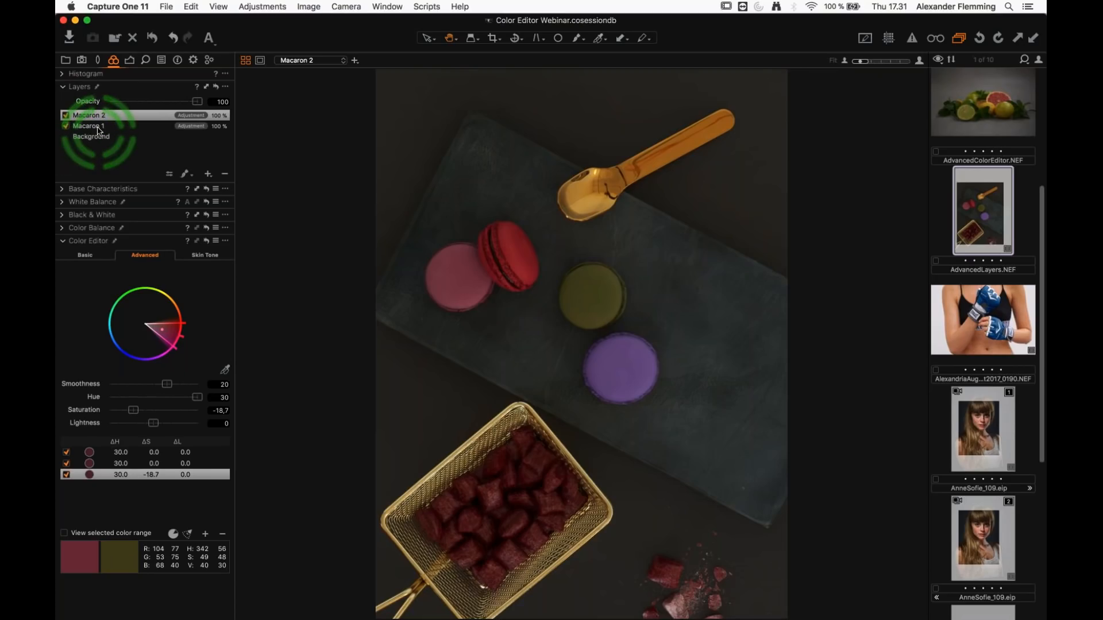
pyautogui.click(82, 562)
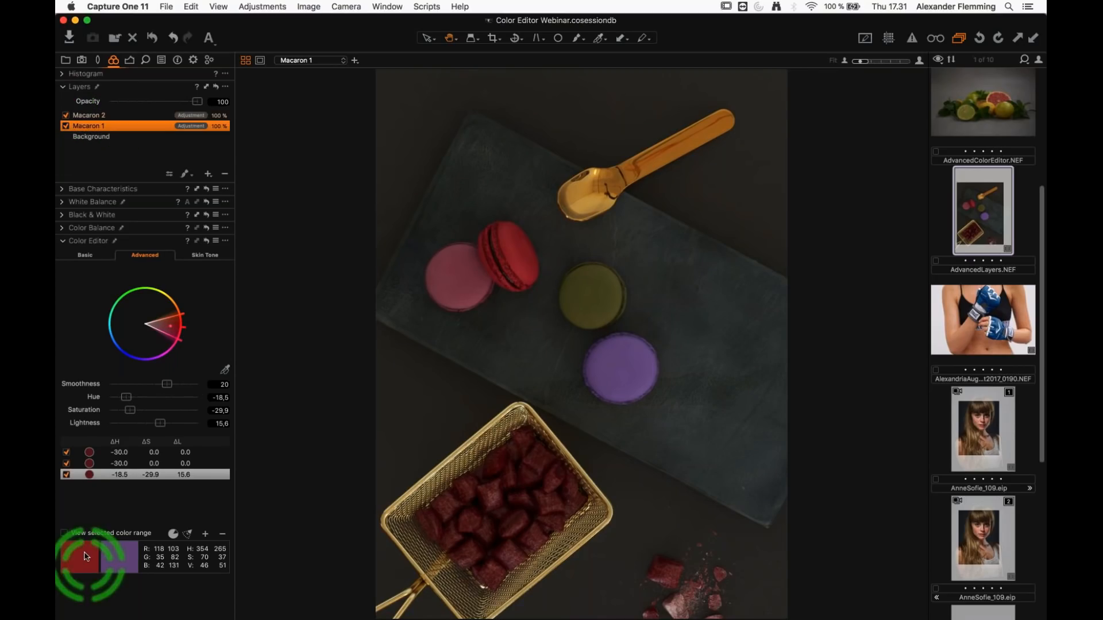
pyautogui.click(142, 476)
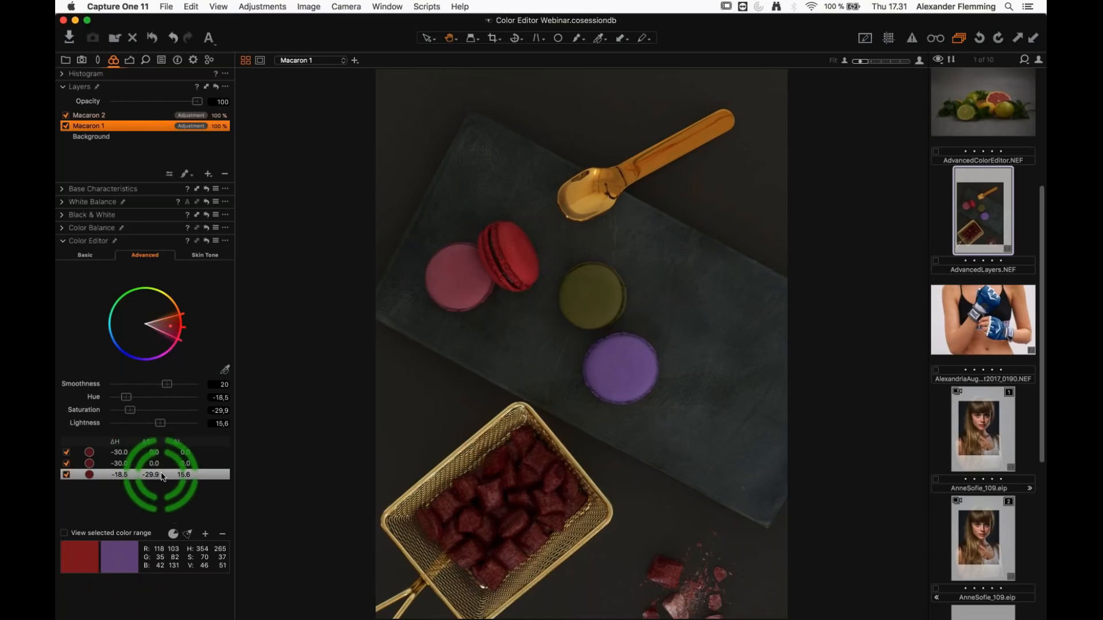
pyautogui.press('b')
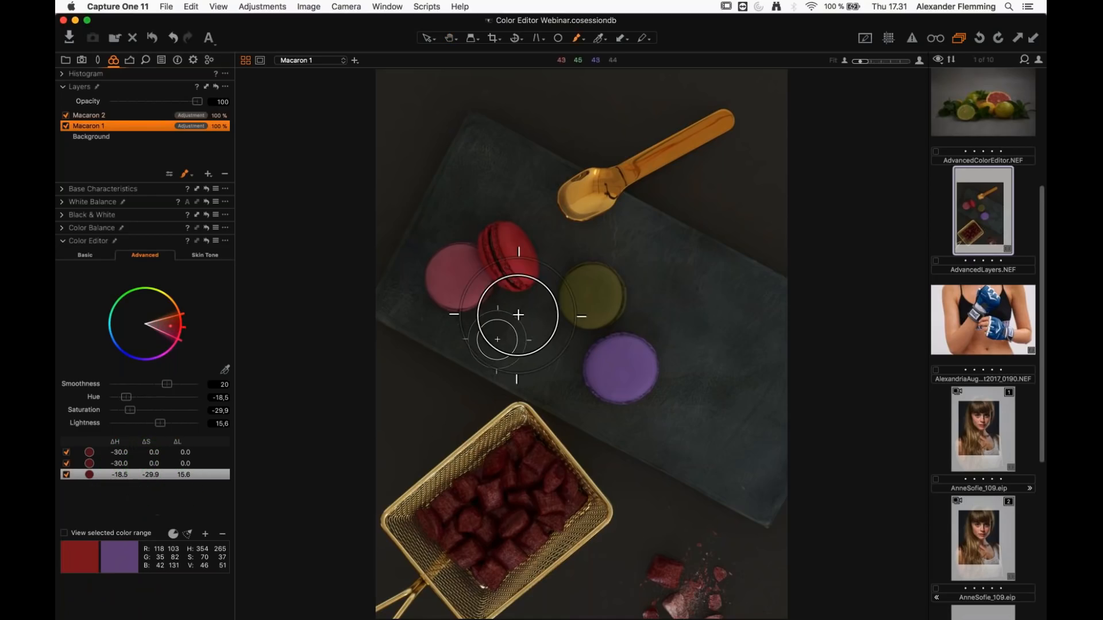
pyautogui.moveTo(497, 187)
pyautogui.mouseDown()
pyautogui.moveTo(522, 238)
pyautogui.moveTo(526, 304)
pyautogui.mouseUp()
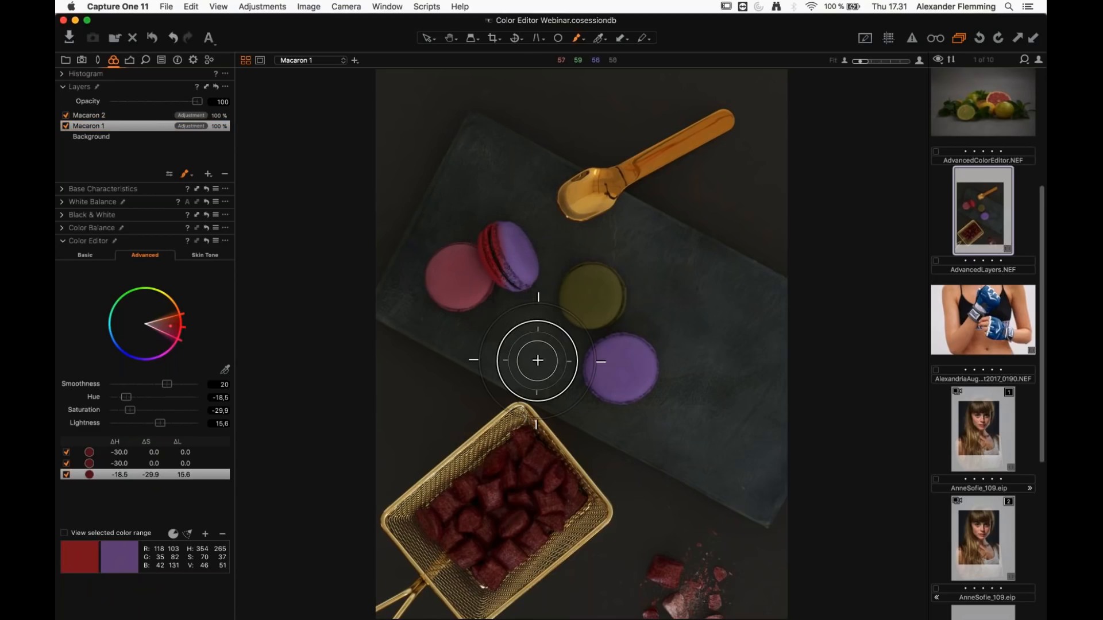
pyautogui.moveTo(492, 241)
pyautogui.mouseDown()
pyautogui.moveTo(514, 268)
pyautogui.moveTo(499, 238)
pyautogui.mouseUp()
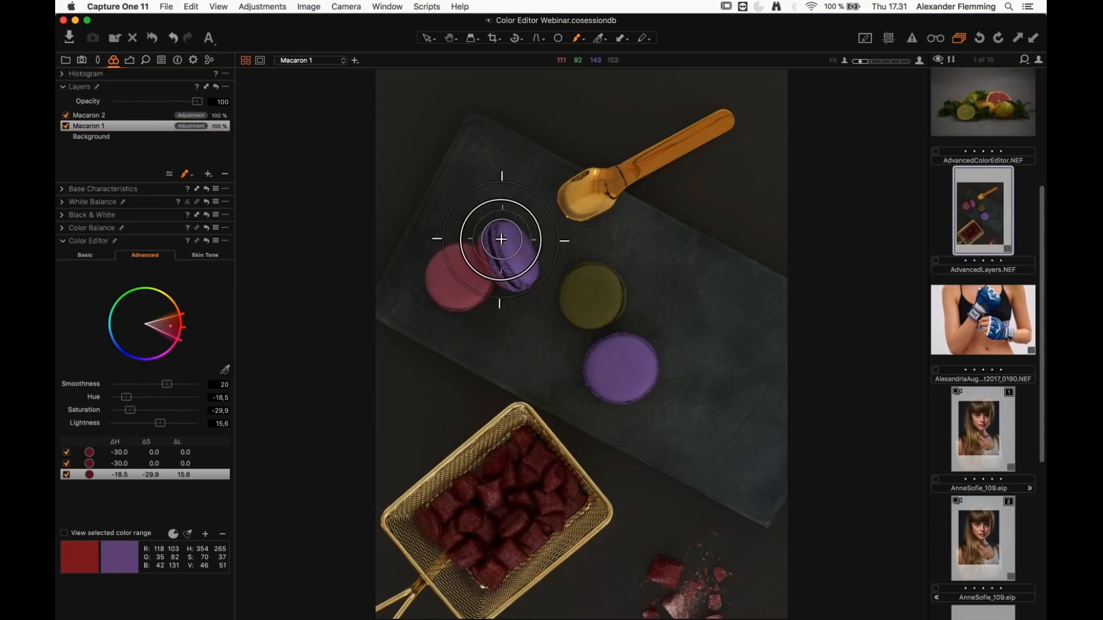
# Step: Brush the Macaron 1 mask over the red sweets in the basket and the scattered crumbs, and touch up the tilted macaron
pyautogui.moveTo(648, 584)
pyautogui.mouseDown()
pyautogui.moveTo(691, 560)
pyautogui.moveTo(654, 606)
pyautogui.moveTo(735, 570)
pyautogui.moveTo(685, 613)
pyautogui.moveTo(718, 612)
pyautogui.moveTo(641, 556)
pyautogui.mouseUp()
pyautogui.moveTo(488, 467)
pyautogui.mouseDown()
pyautogui.moveTo(516, 468)
pyautogui.moveTo(511, 419)
pyautogui.moveTo(577, 509)
pyautogui.moveTo(465, 470)
pyautogui.moveTo(461, 524)
pyautogui.moveTo(489, 567)
pyautogui.moveTo(462, 558)
pyautogui.moveTo(447, 536)
pyautogui.moveTo(529, 475)
pyautogui.mouseUp()
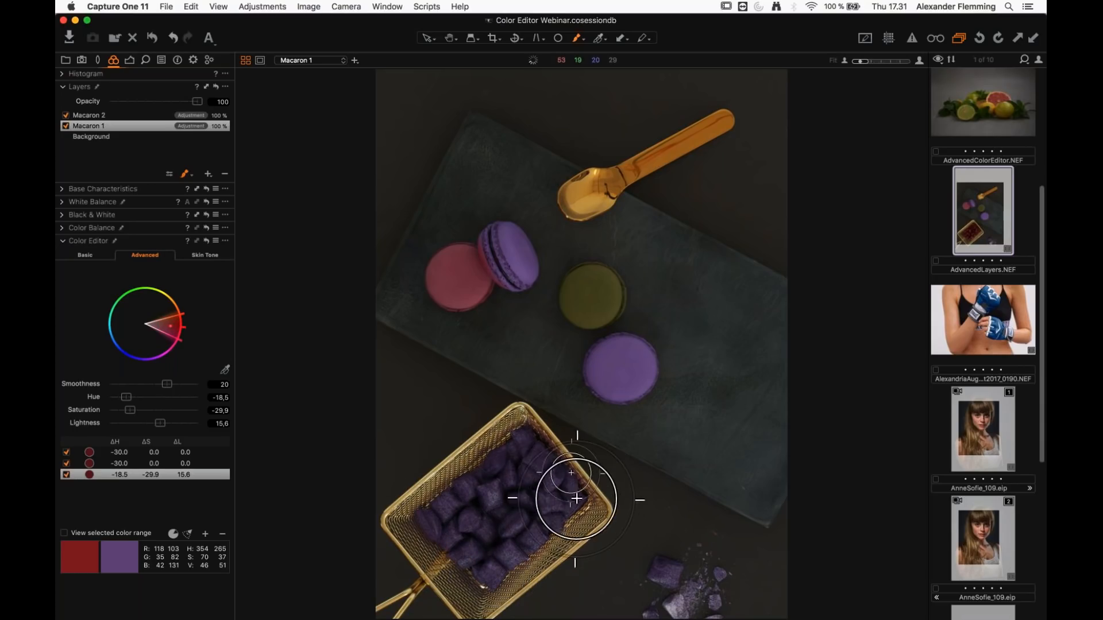
pyautogui.press('h')
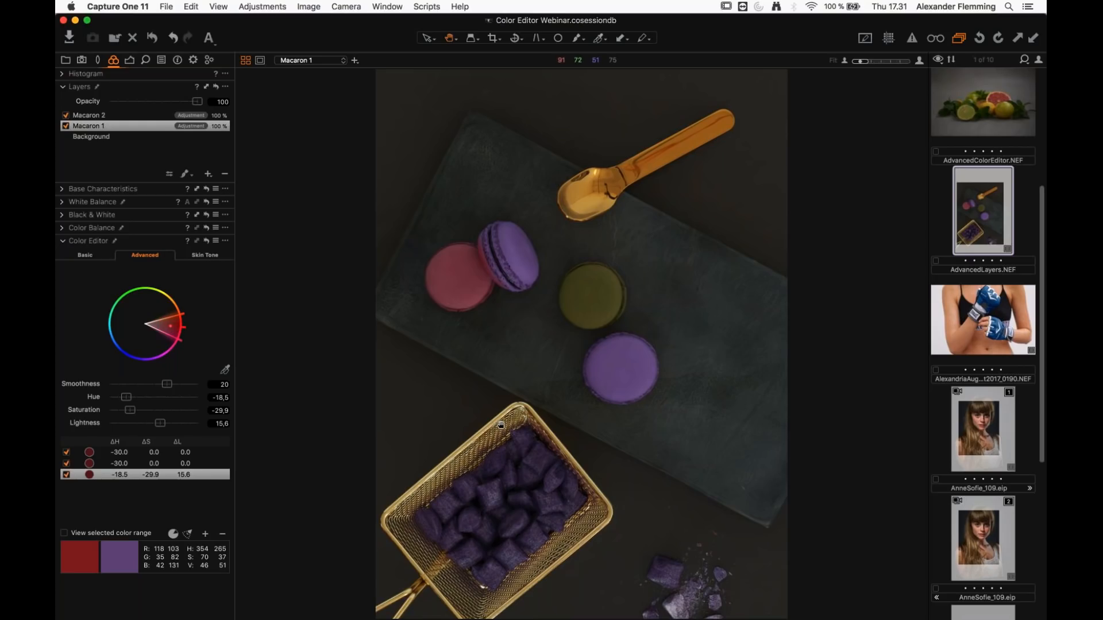
pyautogui.press('b')
pyautogui.moveTo(436, 477)
pyautogui.mouseDown()
pyautogui.moveTo(451, 505)
pyautogui.moveTo(517, 480)
pyautogui.moveTo(520, 423)
pyautogui.moveTo(586, 504)
pyautogui.mouseUp()
pyautogui.moveTo(696, 574)
pyautogui.mouseDown()
pyautogui.moveTo(692, 558)
pyautogui.moveTo(679, 611)
pyautogui.moveTo(648, 590)
pyautogui.mouseUp()
pyautogui.moveTo(508, 244)
pyautogui.mouseDown()
pyautogui.moveTo(505, 276)
pyautogui.moveTo(520, 290)
pyautogui.mouseUp()
pyautogui.press('h')
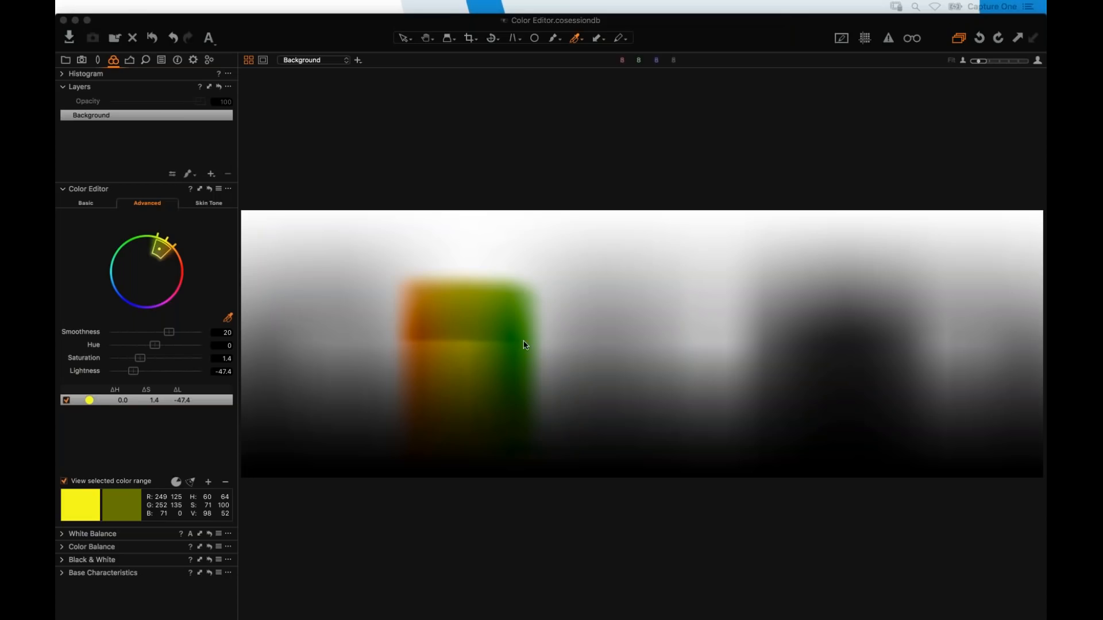
pyautogui.click(492, 153)
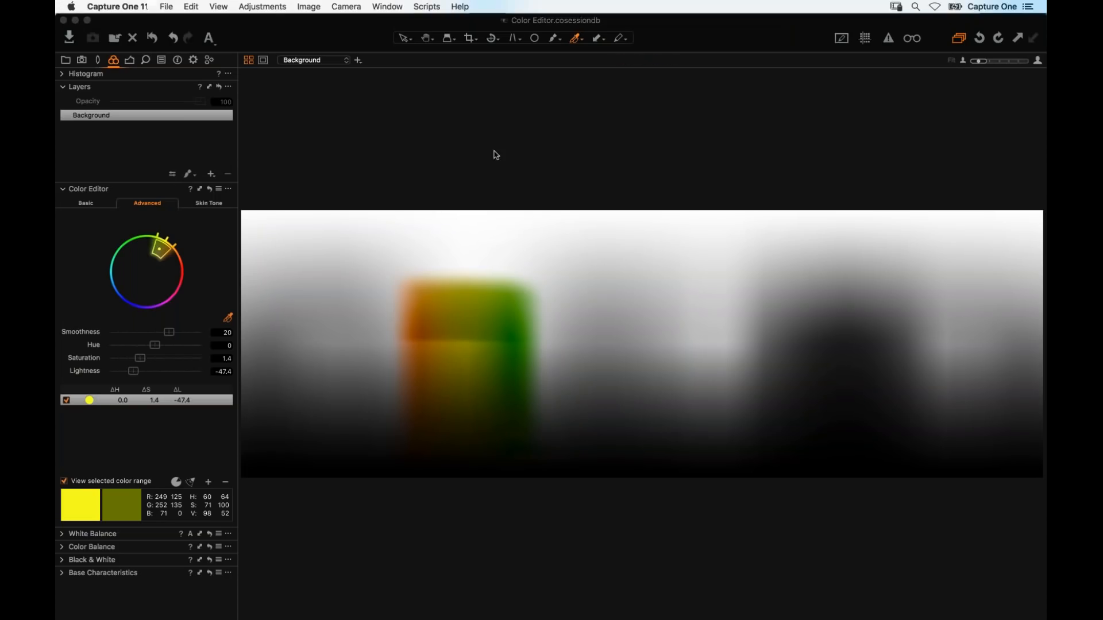
# Step: Reset the Color Editor on the spectrum image and on the portrait of the man in blue overalls
pyautogui.click(211, 190)
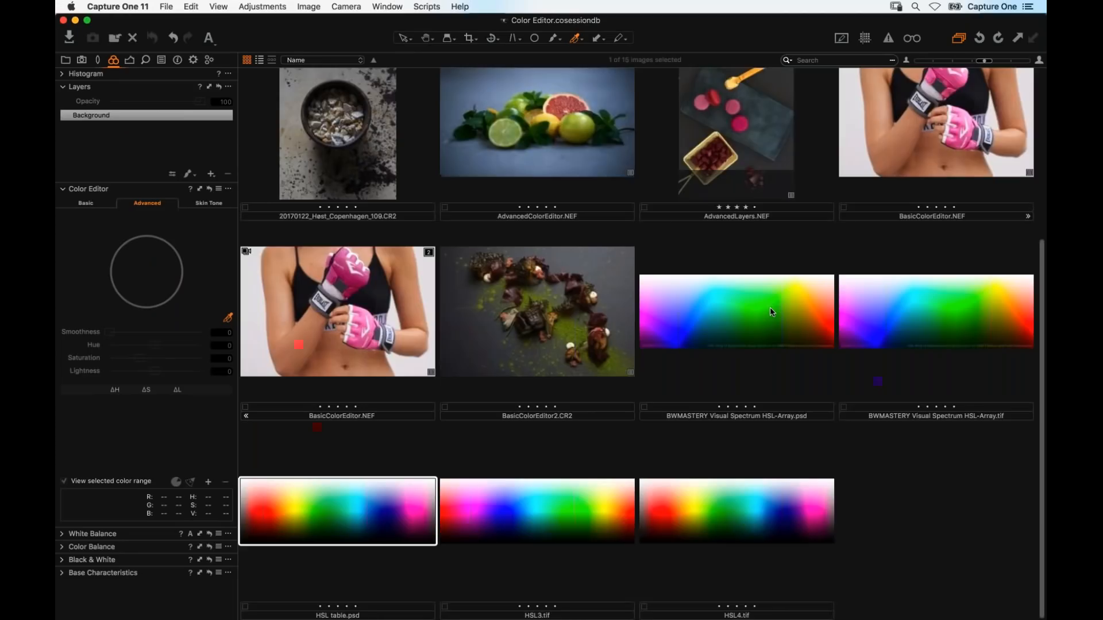
pyautogui.scroll(3, 735, 270)
pyautogui.click(345, 202)
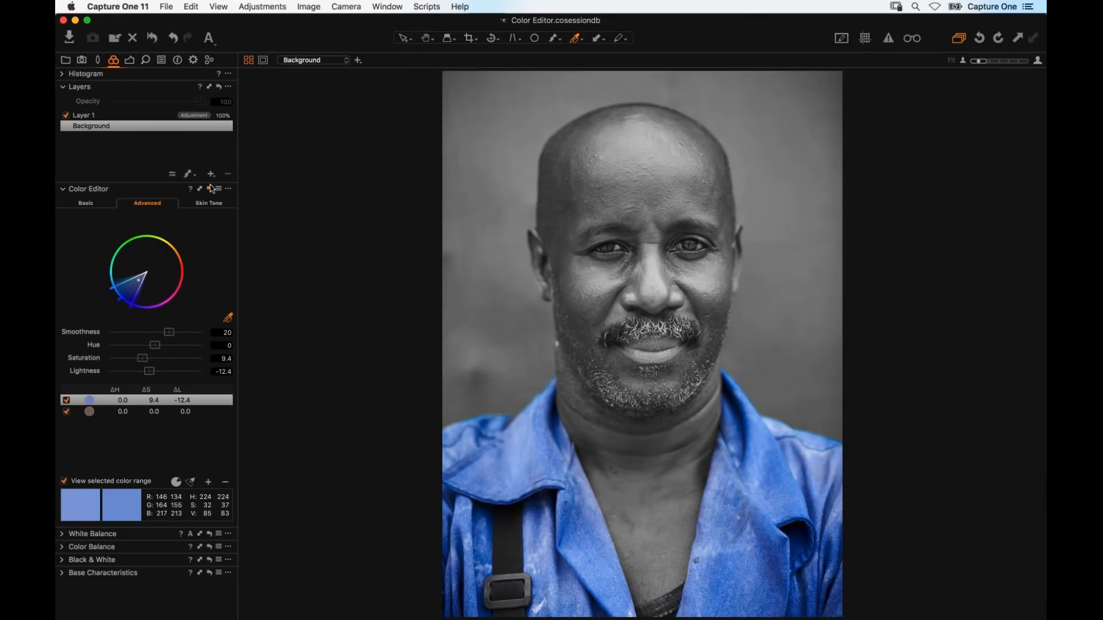
pyautogui.click(211, 189)
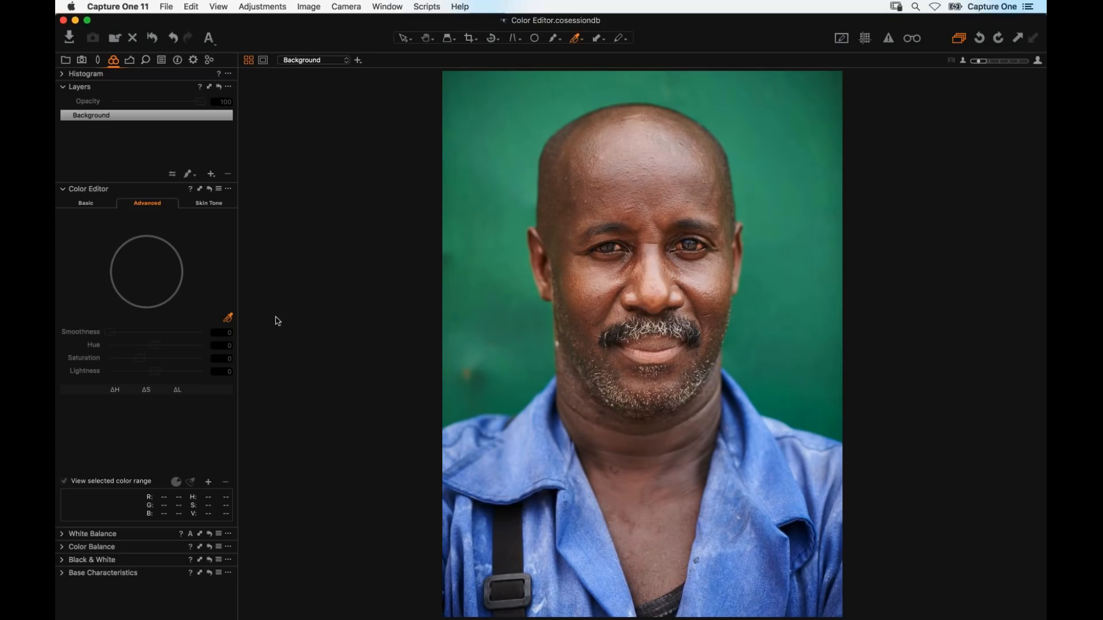
# Step: Examine the portrait's exposure adjustments and inspect the shirt, neck and face close up at 100%
pyautogui.click(228, 318)
pyautogui.click(130, 60)
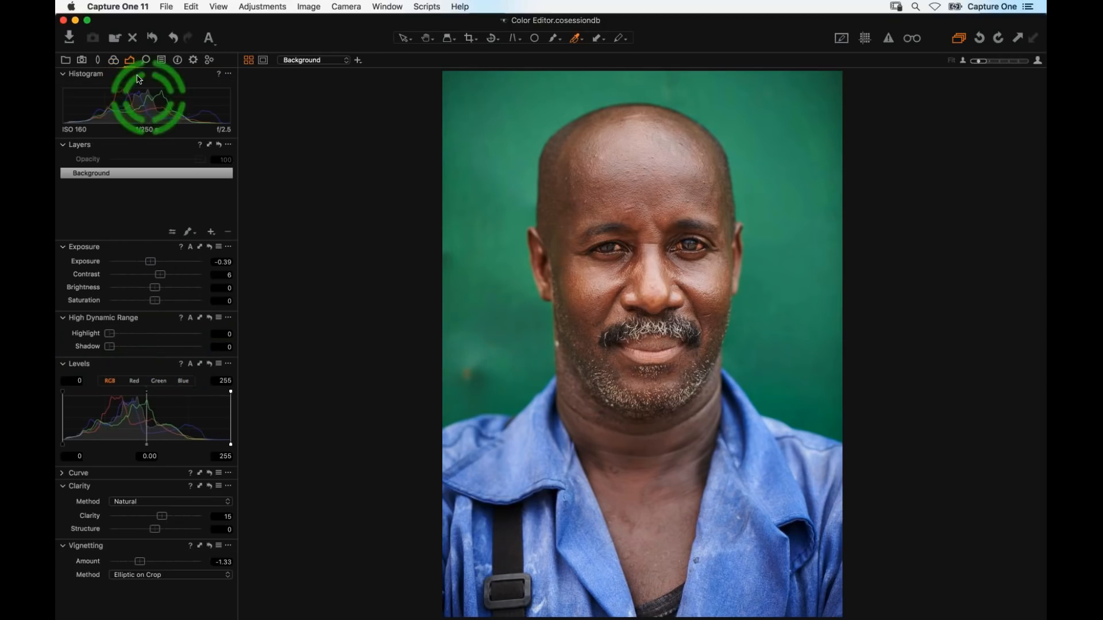
pyautogui.click(113, 60)
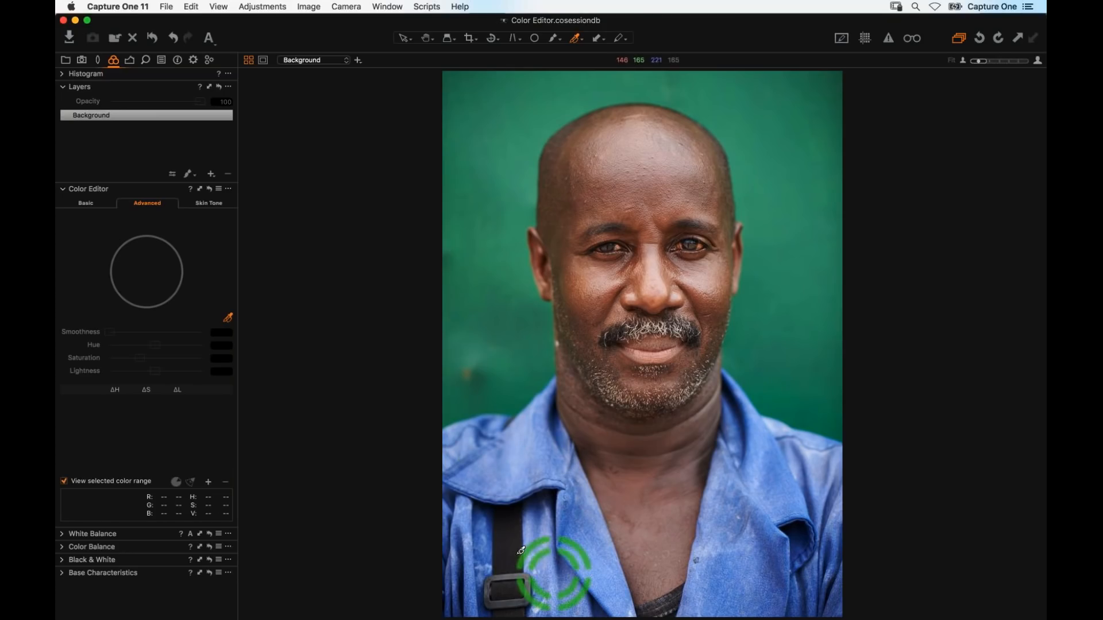
pyautogui.press('h')
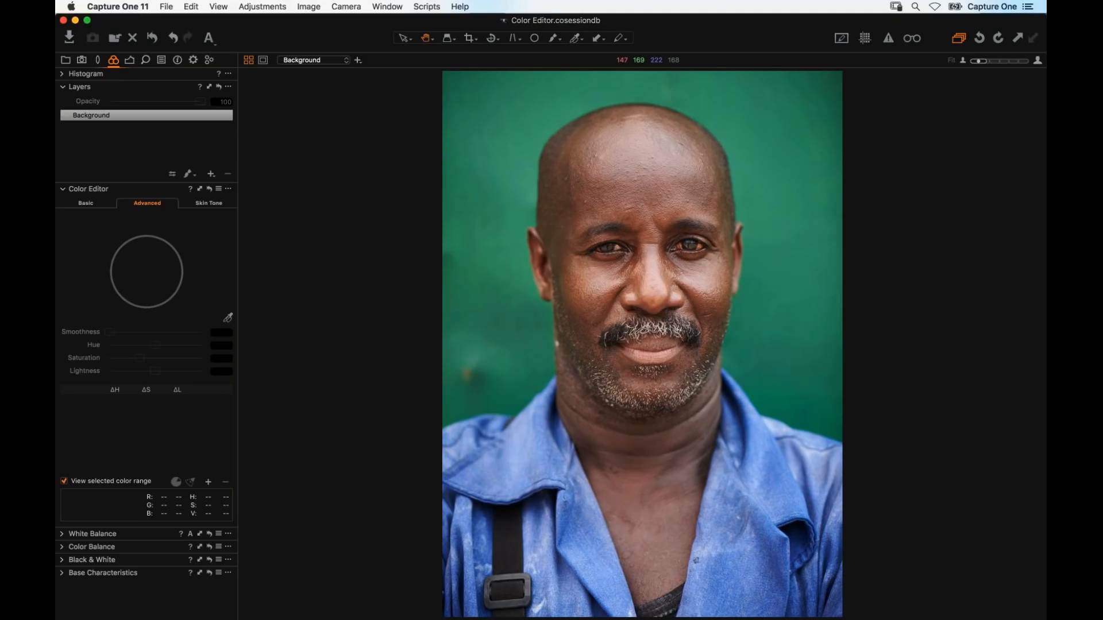
pyautogui.click(523, 483)
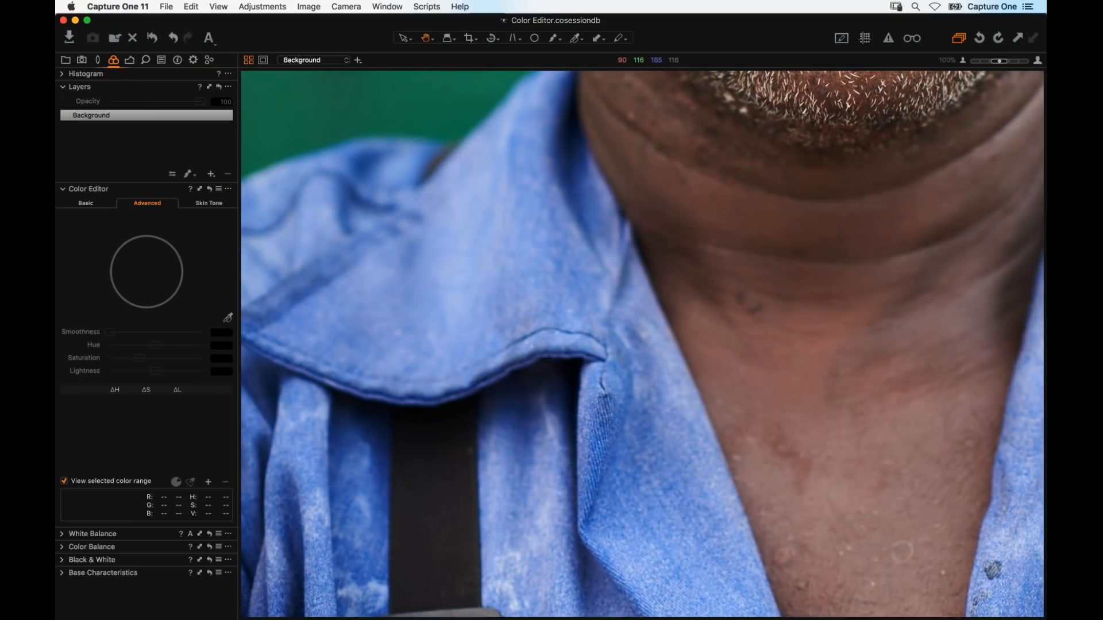
pyautogui.moveTo(524, 483); pyautogui.dragTo(512, 372)
pyautogui.moveTo(891, 441); pyautogui.dragTo(789, 432)
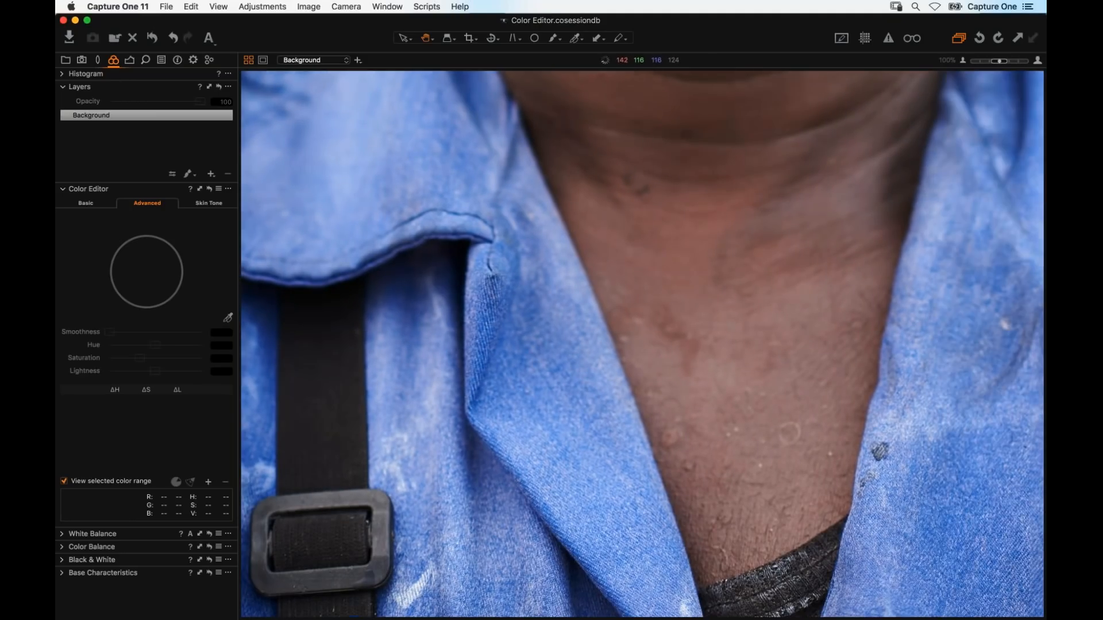
pyautogui.doubleClick(711, 467)
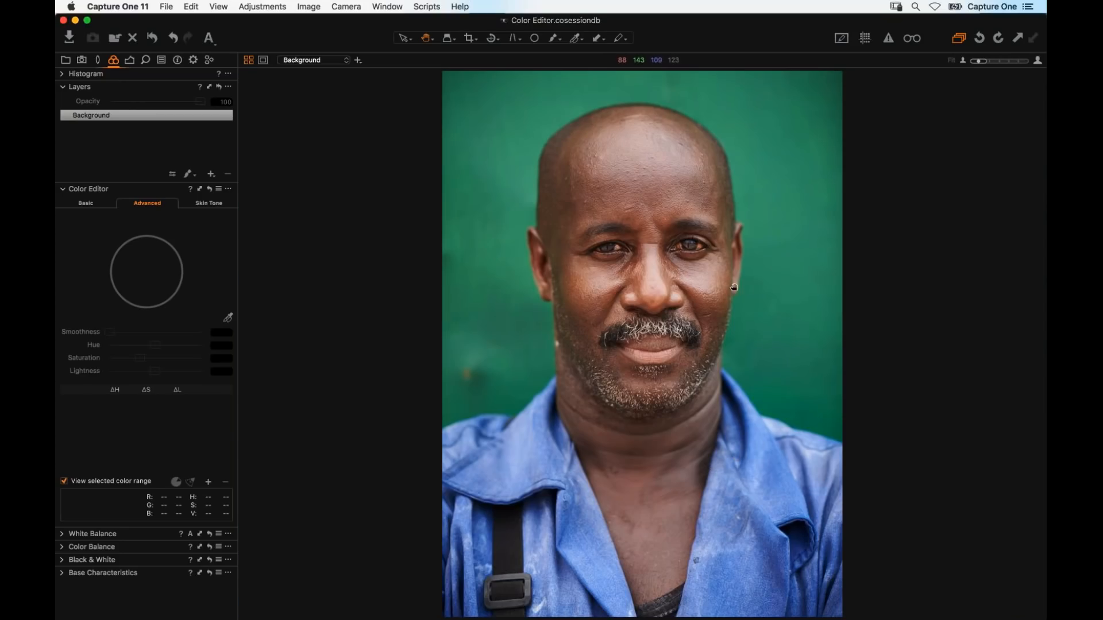
pyautogui.doubleClick(711, 284)
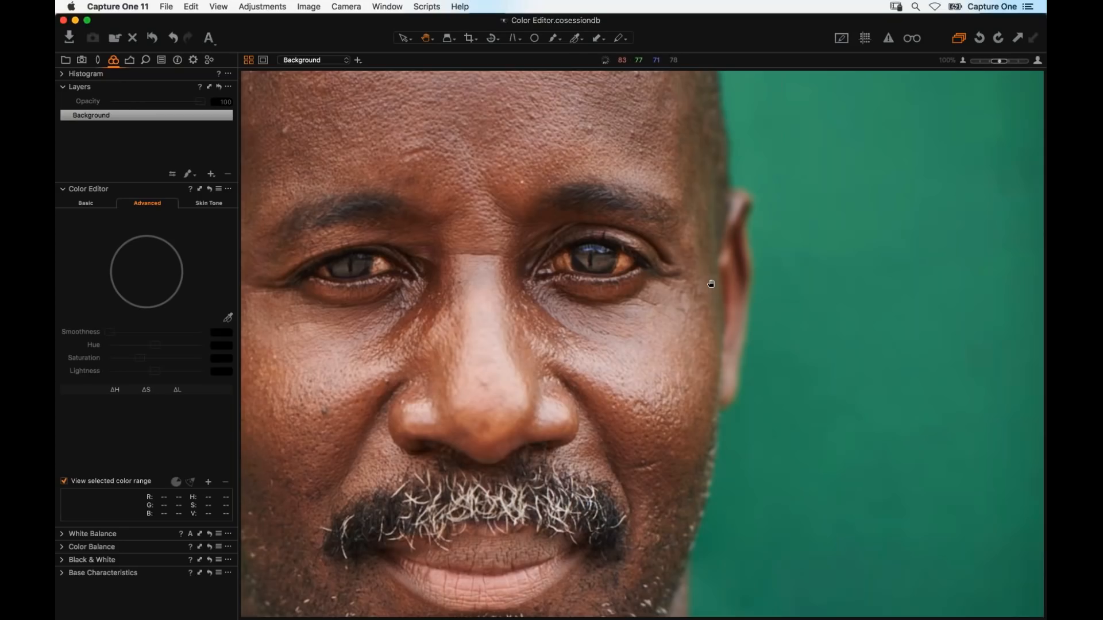
pyautogui.moveTo(711, 283); pyautogui.dragTo(766, 254)
pyautogui.moveTo(406, 315); pyautogui.dragTo(586, 287)
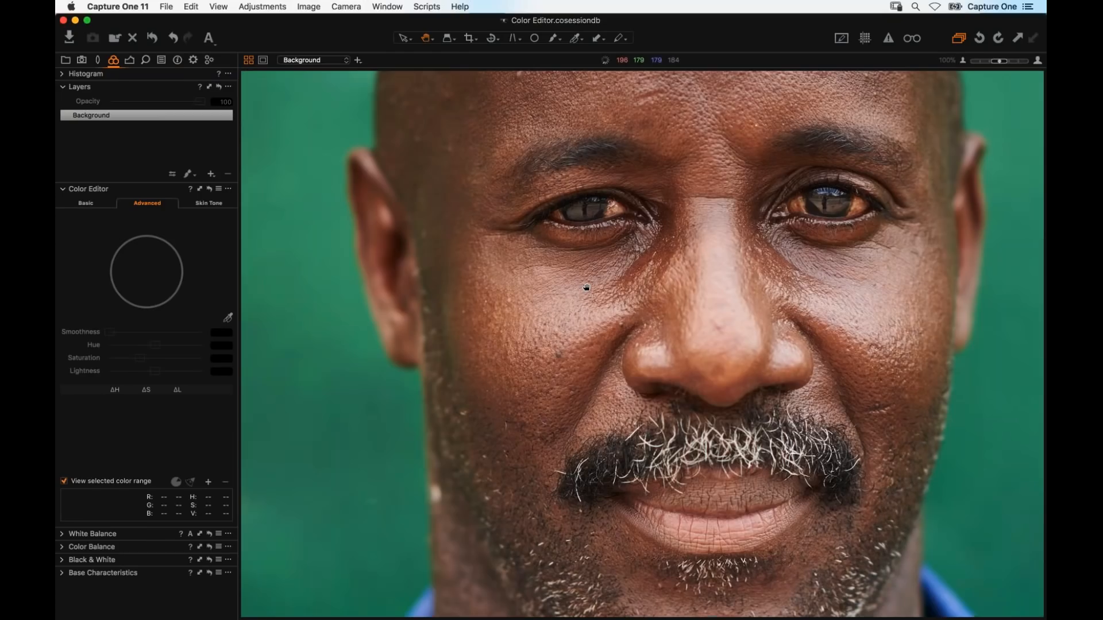
pyautogui.doubleClick(676, 317)
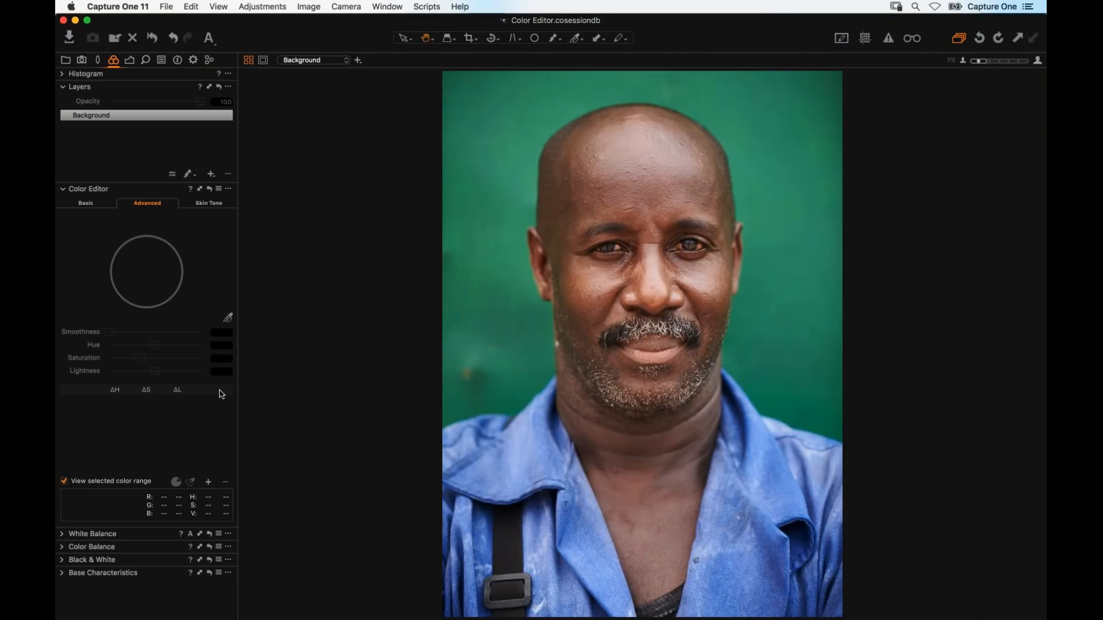
# Step: Sample the blue of the shirt as a color range in the Advanced Color Editor
pyautogui.click(228, 318)
pyautogui.click(228, 322)
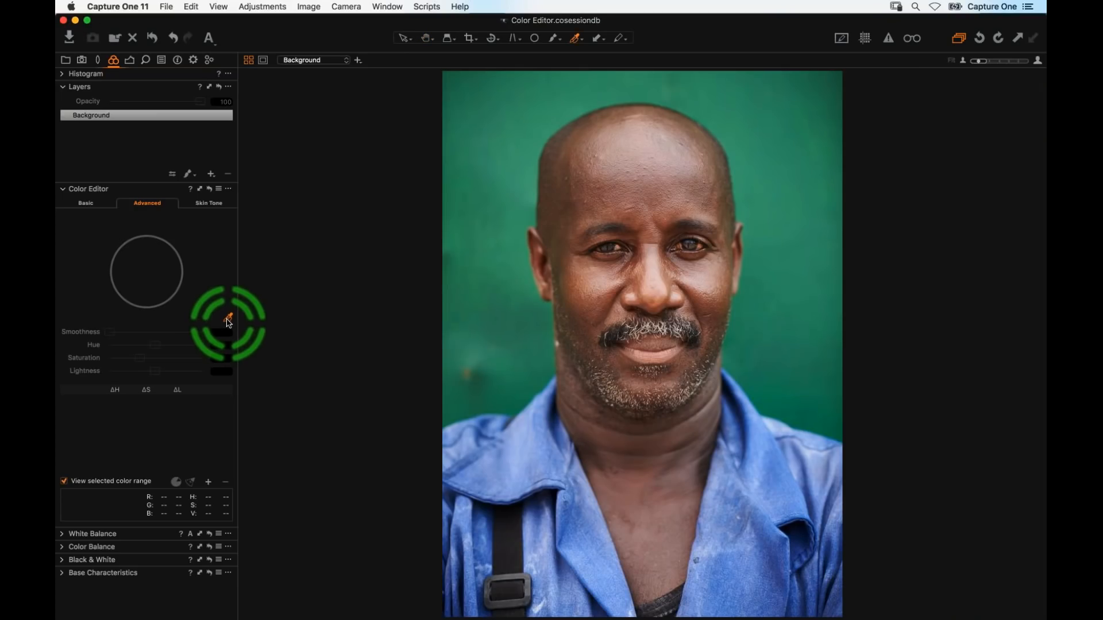
pyautogui.click(551, 463)
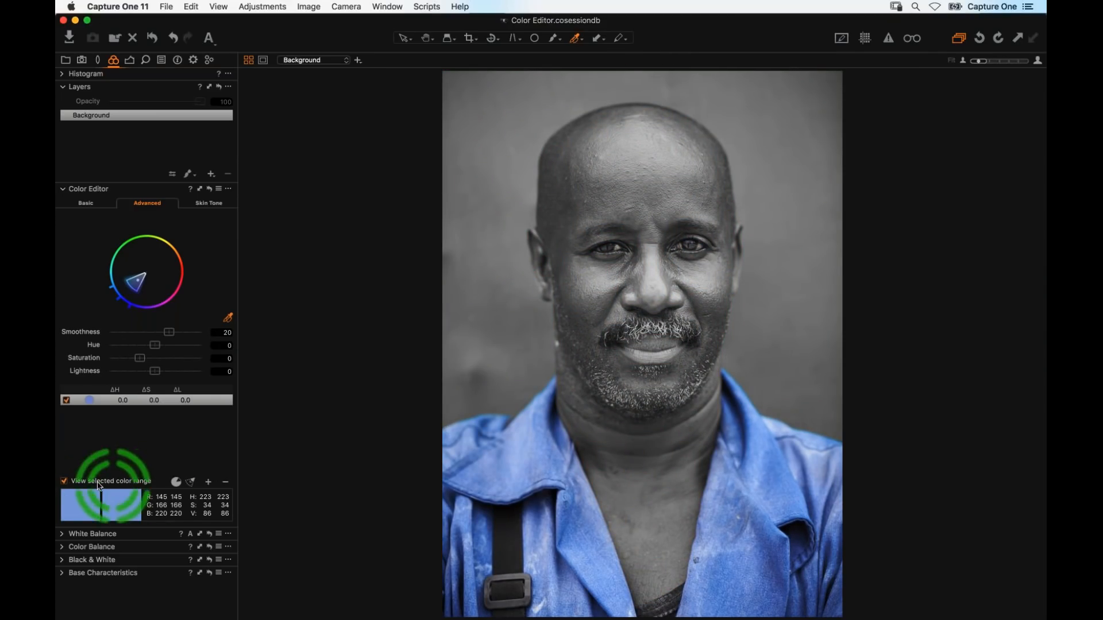
# Step: Narrow the saturation range of the sampled blue while checking the shirt fabric at 100%
pyautogui.press('h')
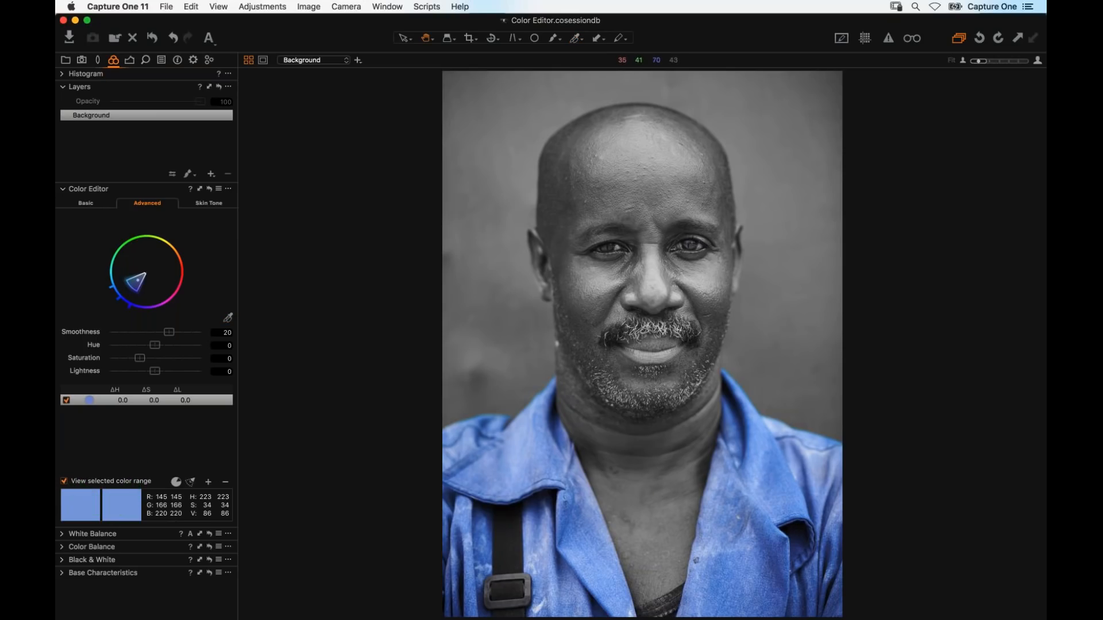
pyautogui.doubleClick(789, 534)
pyautogui.click(136, 281)
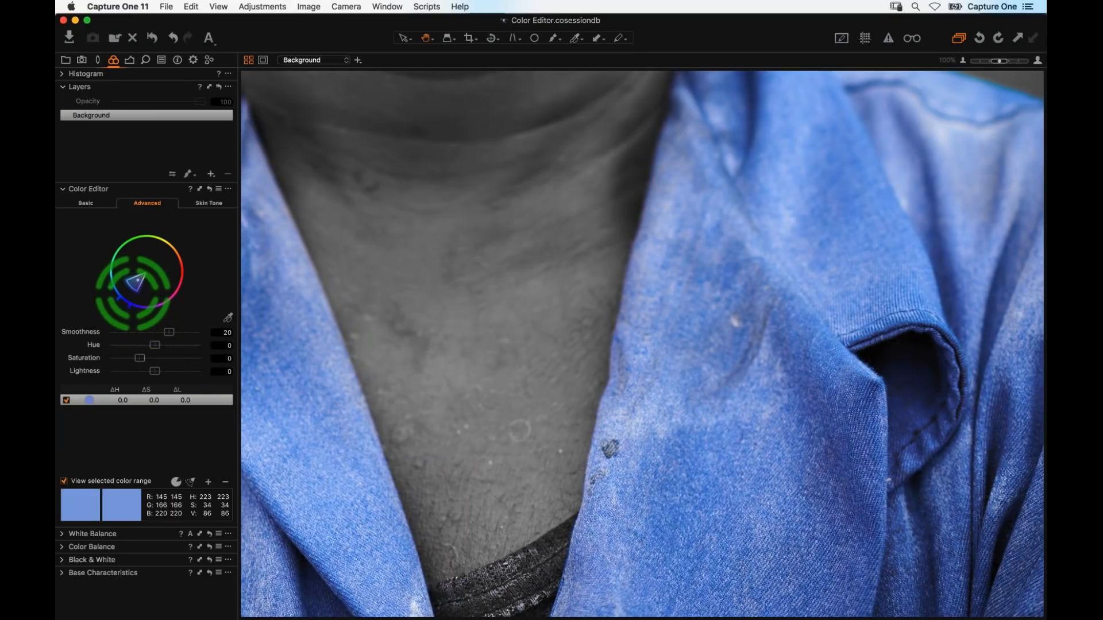
pyautogui.moveTo(136, 281); pyautogui.dragTo(133, 283)
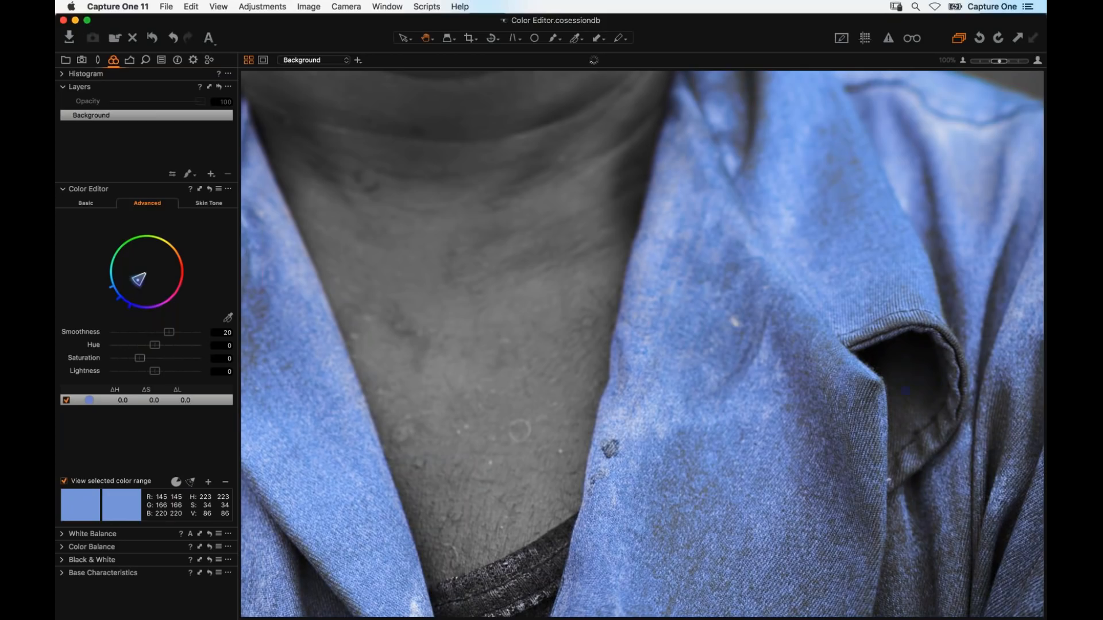
pyautogui.click(139, 279)
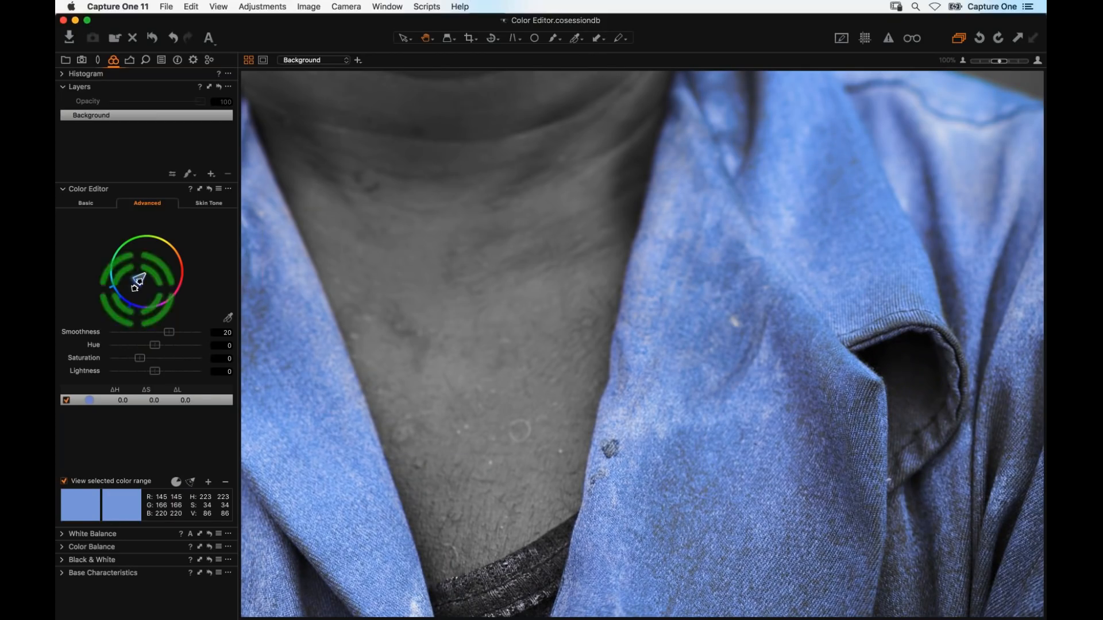
# Step: Expand the blue selection to its full saturation range and widen its hue range slightly toward purple
pyautogui.click(190, 483)
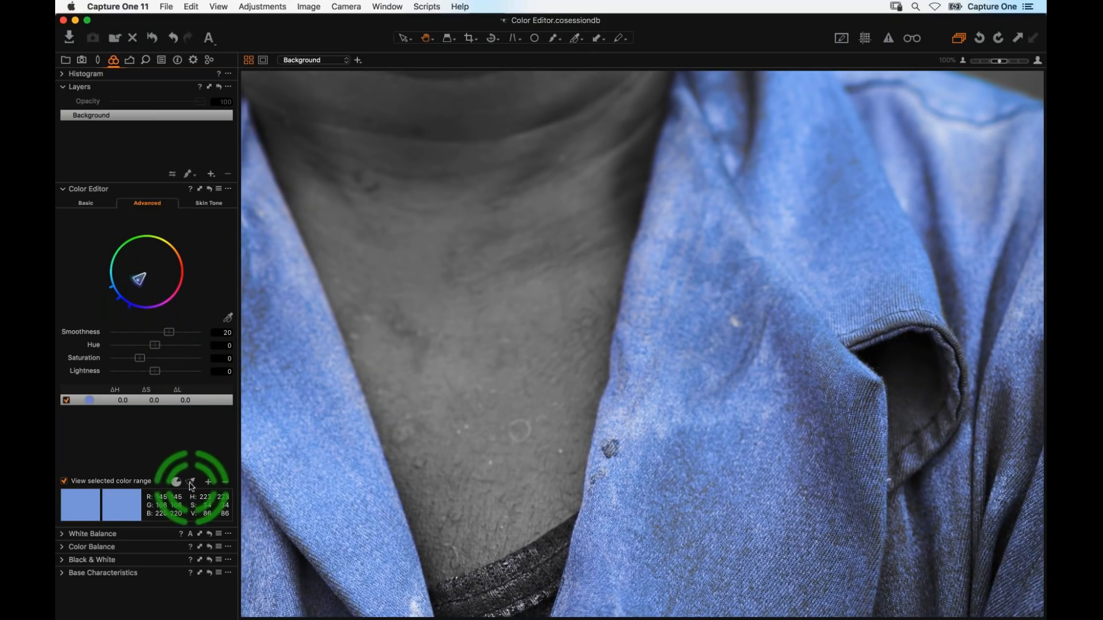
pyautogui.click(190, 484)
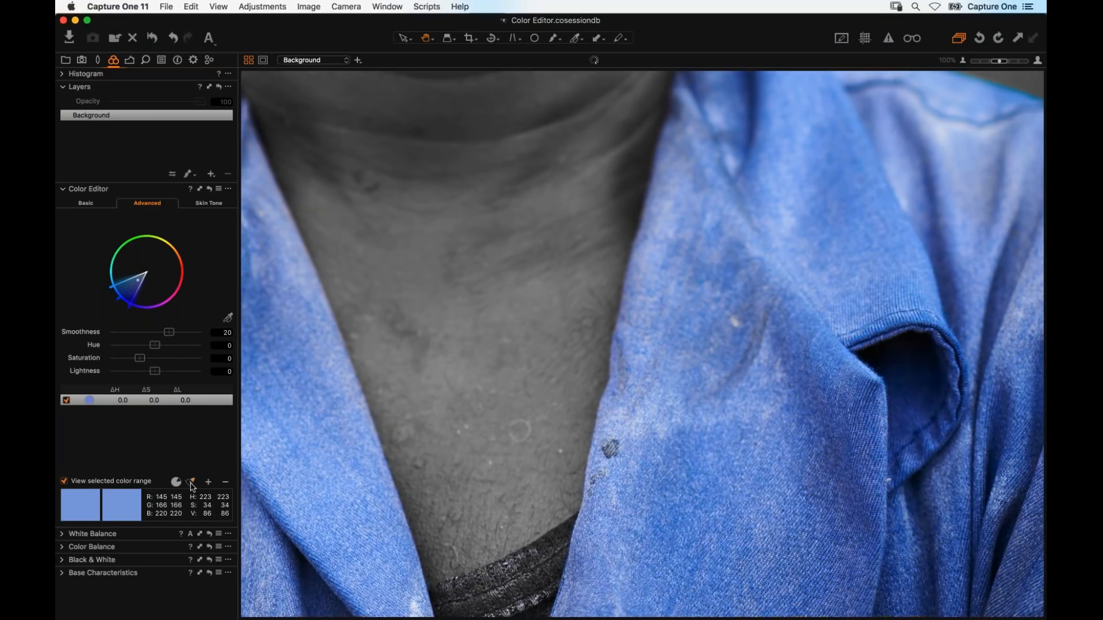
pyautogui.moveTo(501, 379); pyautogui.dragTo(491, 297)
pyautogui.doubleClick(491, 298)
pyautogui.moveTo(120, 298)
pyautogui.mouseDown()
pyautogui.moveTo(97, 319)
pyautogui.moveTo(116, 310)
pyautogui.moveTo(124, 275)
pyautogui.moveTo(137, 304)
pyautogui.mouseUp()
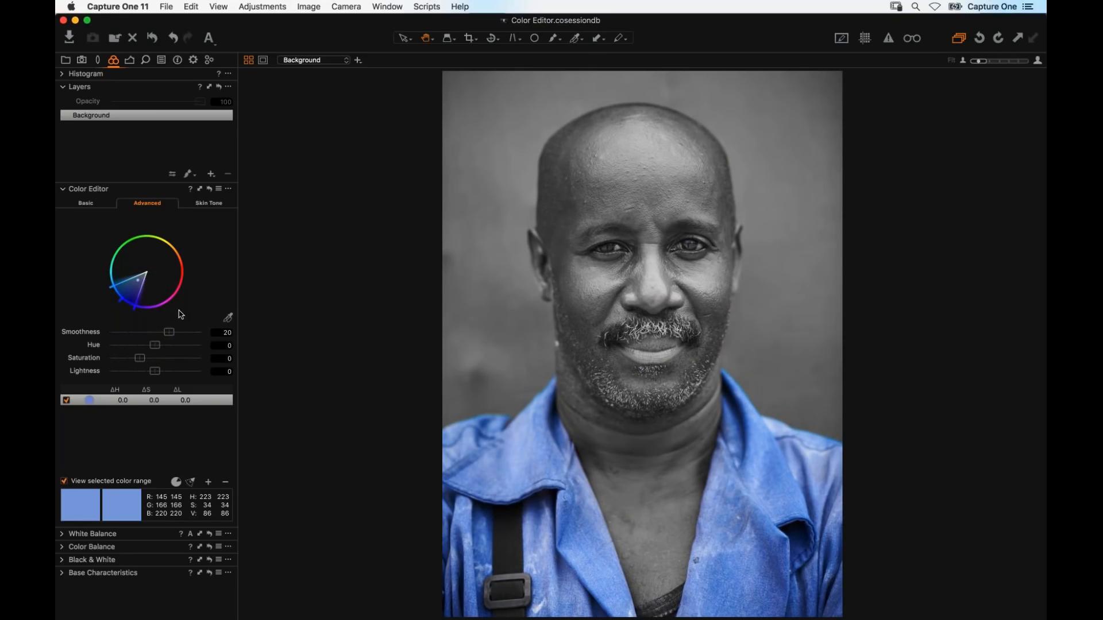
# Step: Turn off the selected color range preview and create a masked layer from the blue selection
pyautogui.click(117, 484)
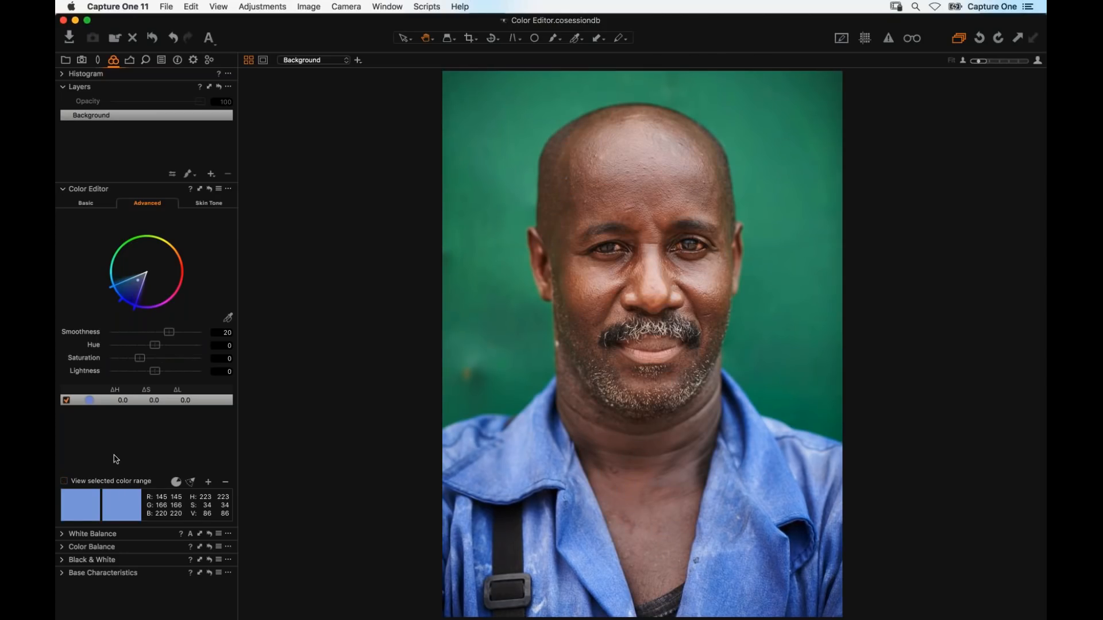
pyautogui.click(230, 191)
pyautogui.click(229, 190)
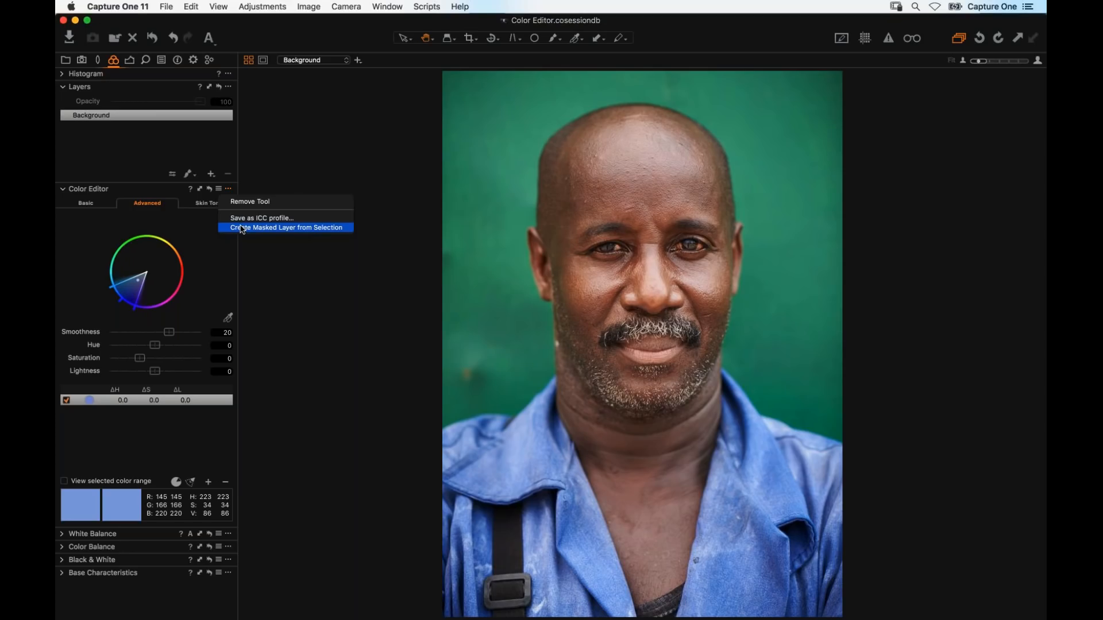
pyautogui.click(247, 228)
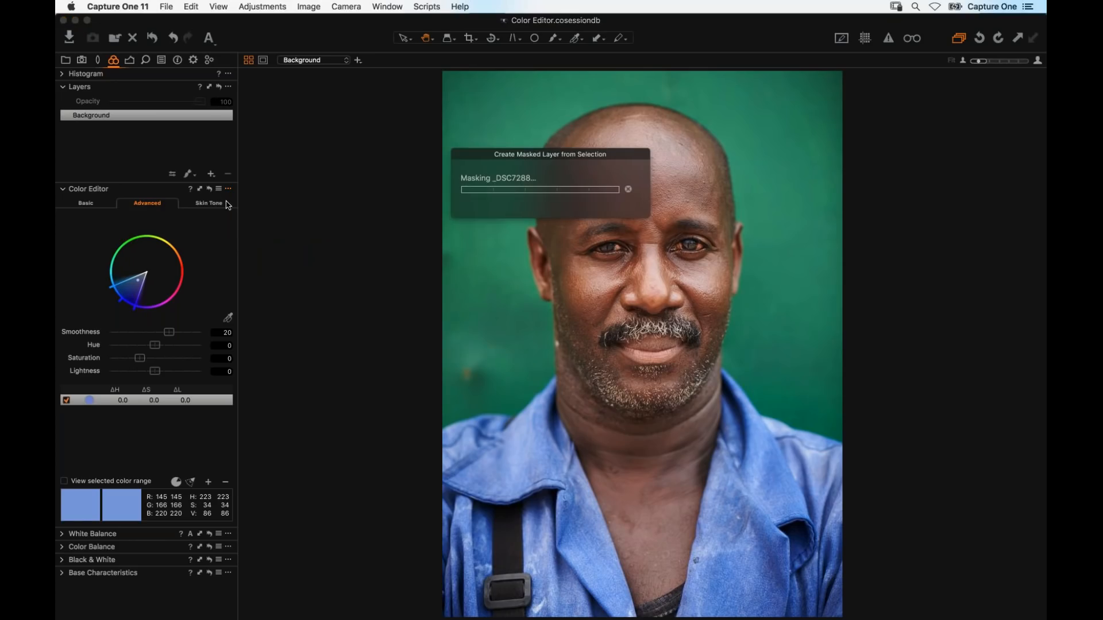
# Step: Display Layer 1's mask overlay and inspect its coverage of the shirt and strap close up
pyautogui.click(104, 117)
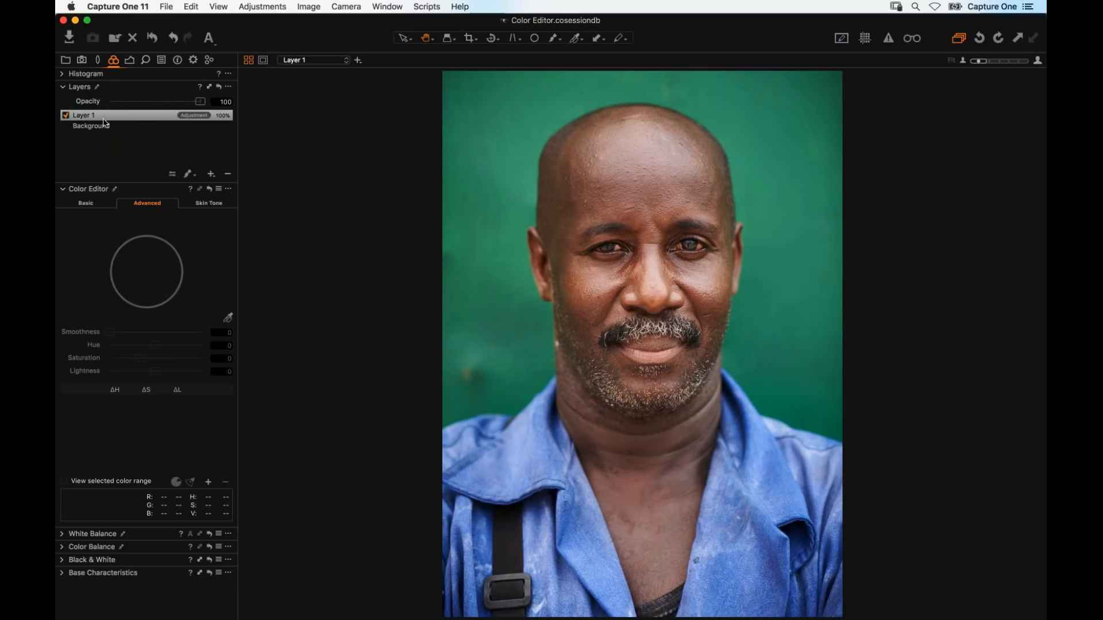
pyautogui.press('m')
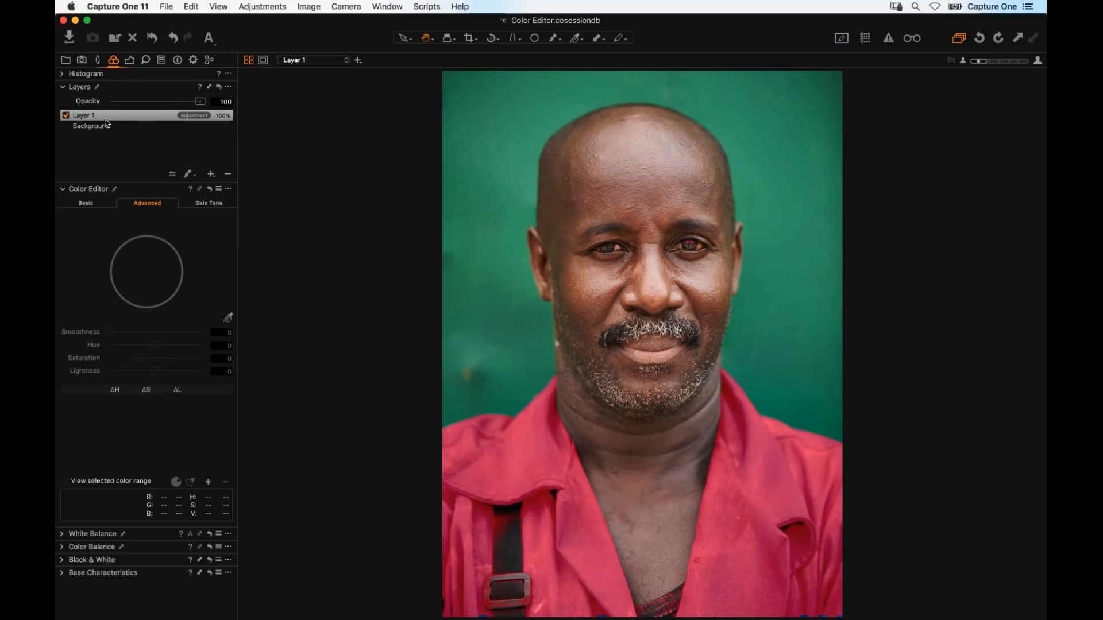
pyautogui.press('m')
pyautogui.click(600, 534)
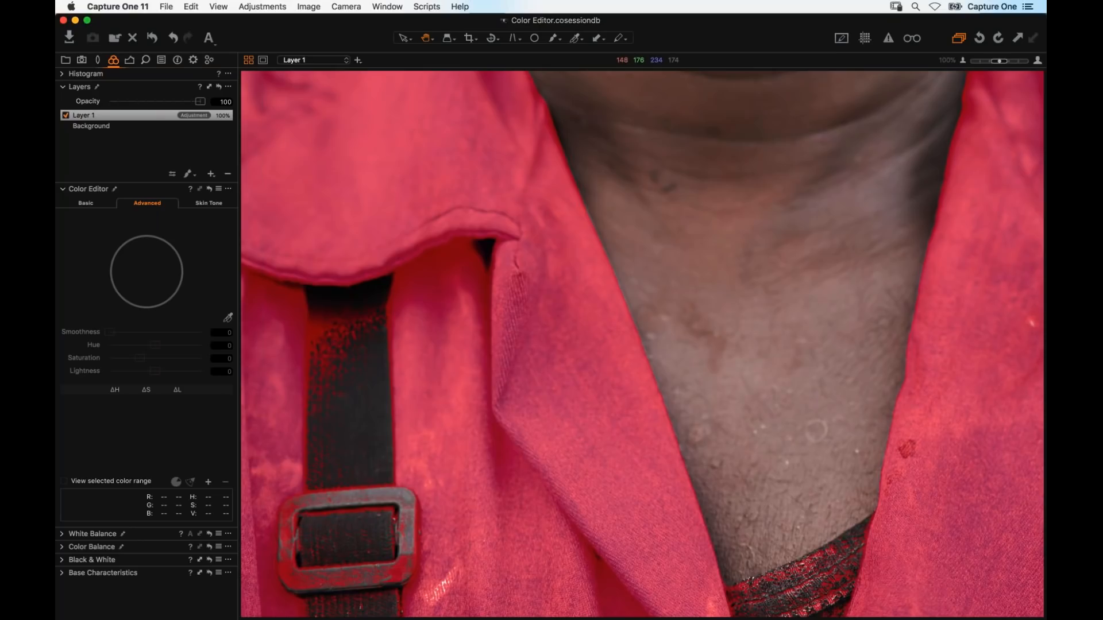
pyautogui.click(592, 428)
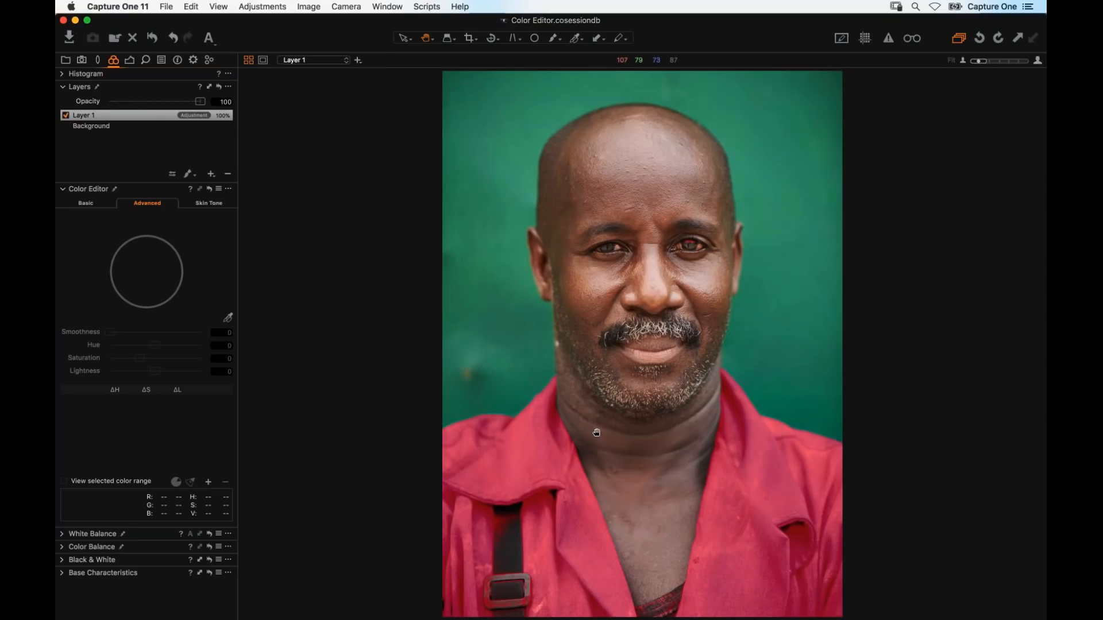
# Step: Using the grayscale mask view, fill the gaps in Layer 1's shirt mask and erase the stray spots around the eyes
pyautogui.hotkey('alt', 'm')
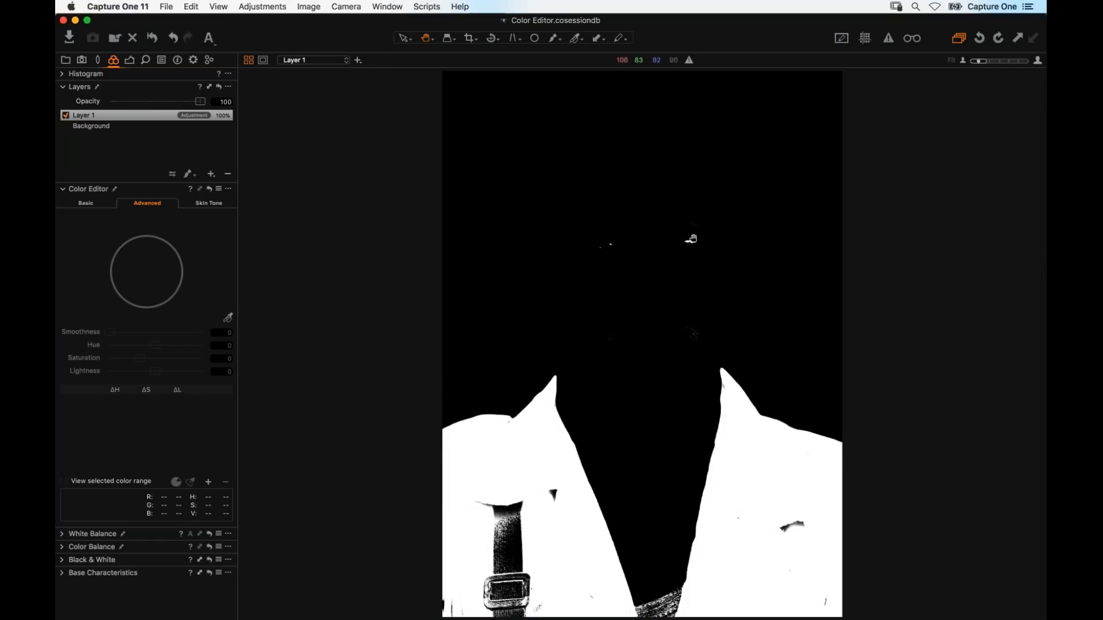
pyautogui.click(188, 174)
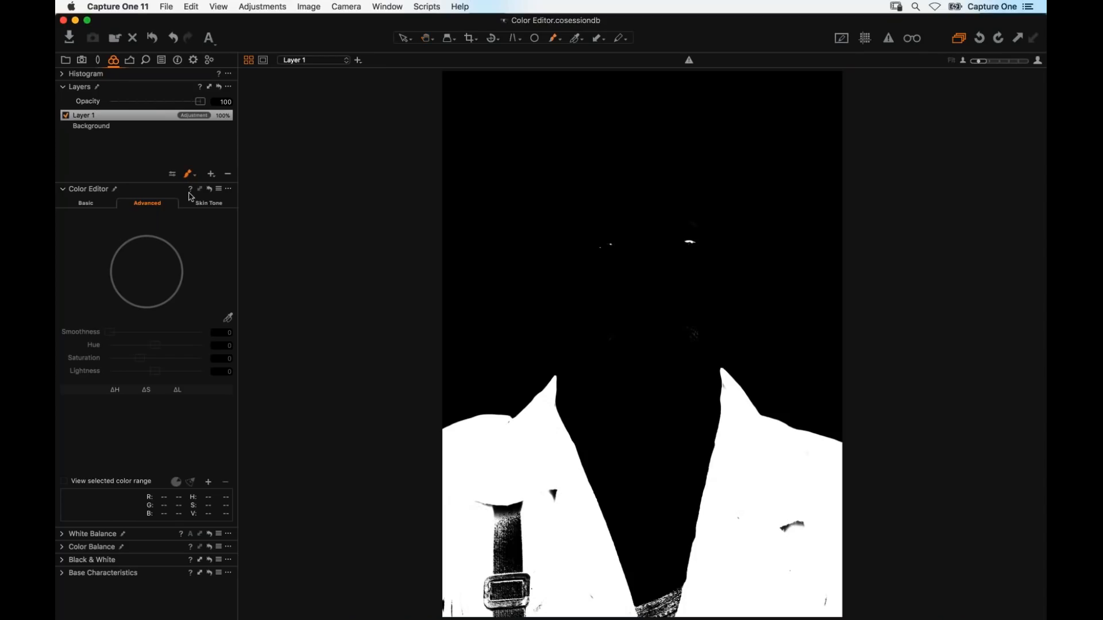
pyautogui.rightClick(789, 511)
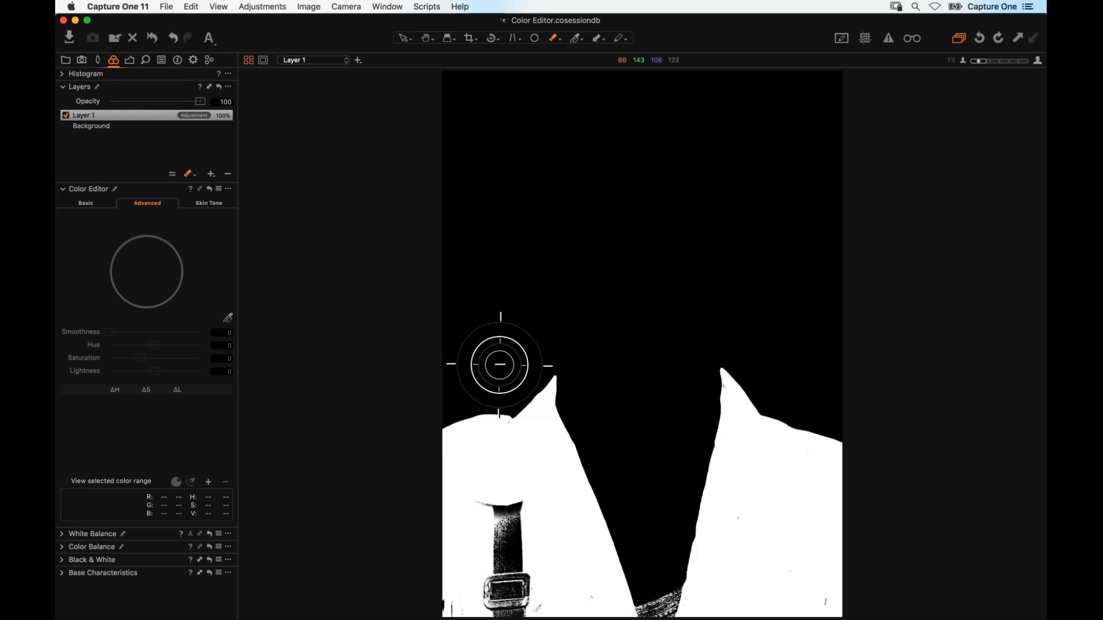
pyautogui.hotkey('alt', 'm')
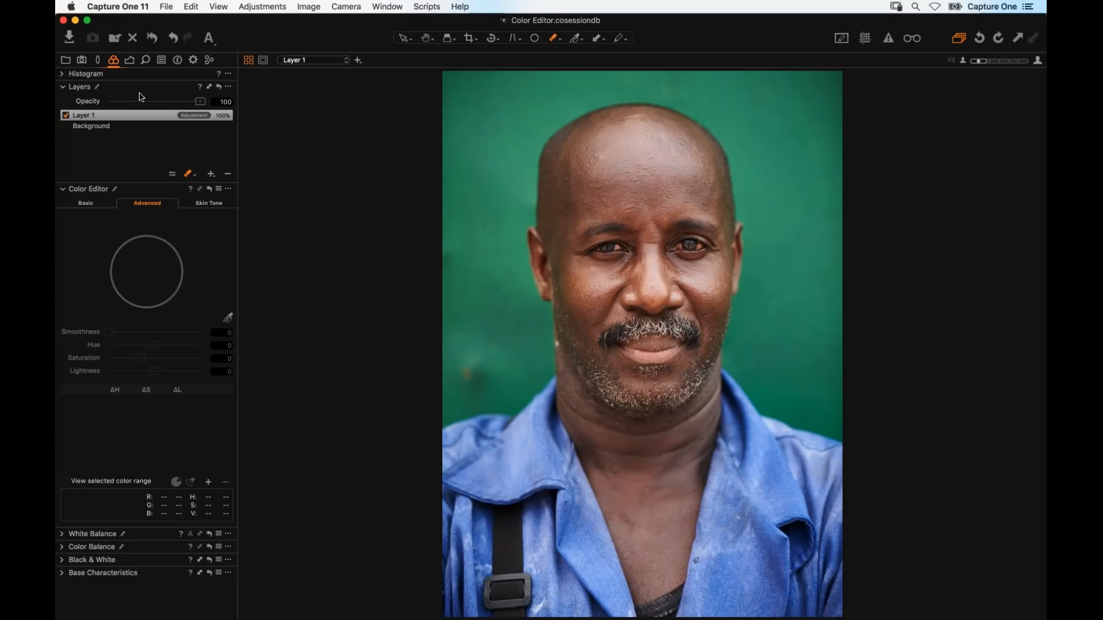
# Step: Try Layer 1's Clarity at 100, and set it to -100
pyautogui.click(132, 64)
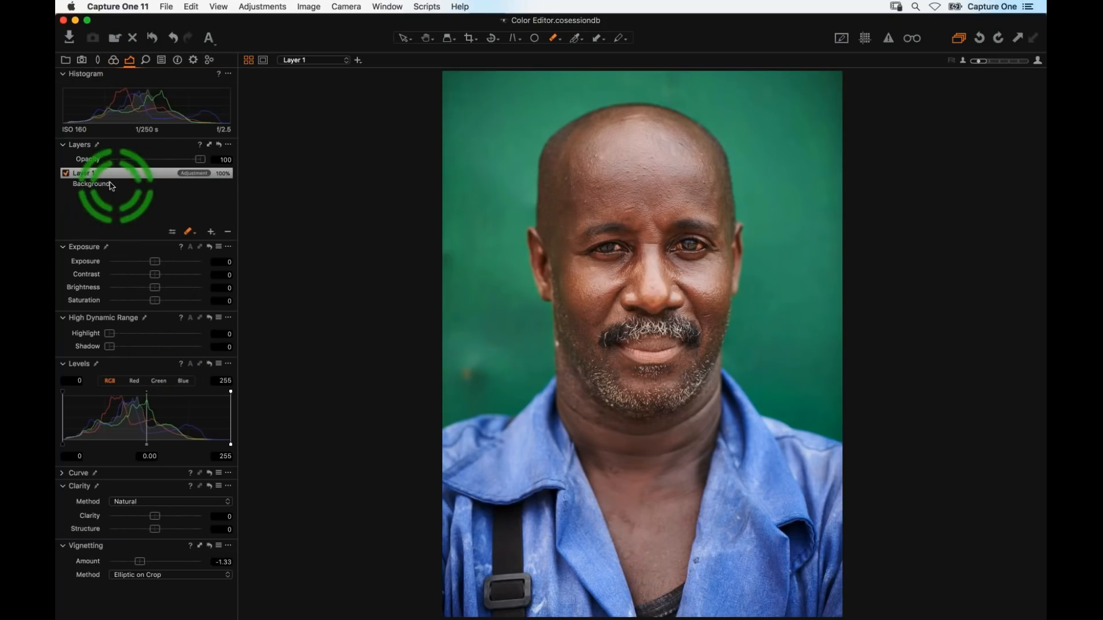
pyautogui.click(155, 521)
pyautogui.moveTo(175, 517); pyautogui.dragTo(264, 519)
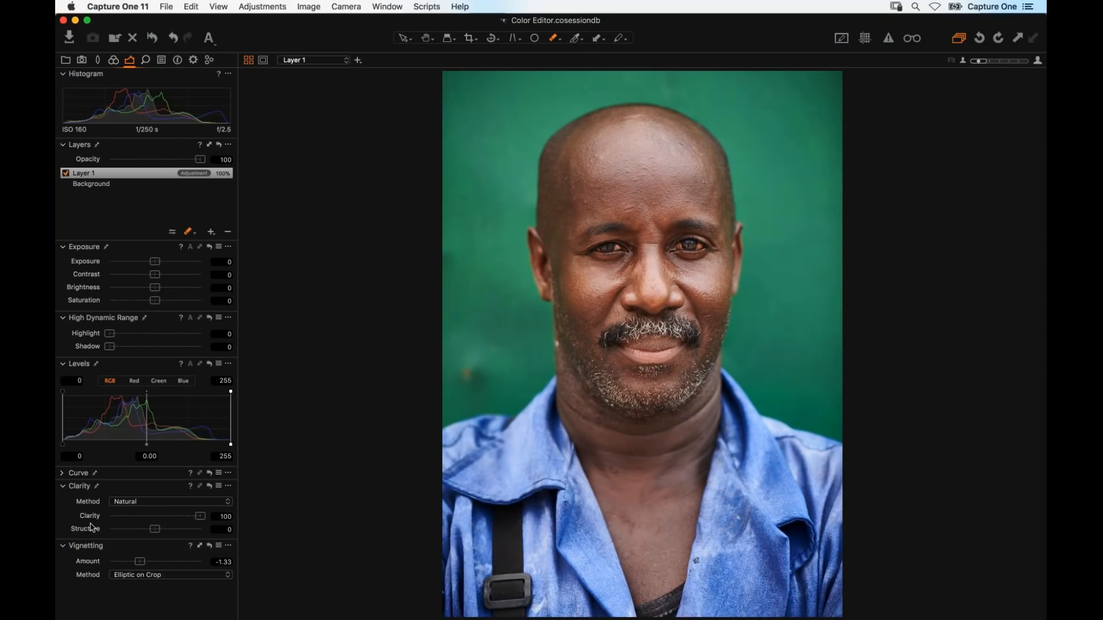
pyautogui.moveTo(90, 527); pyautogui.dragTo(58, 528)
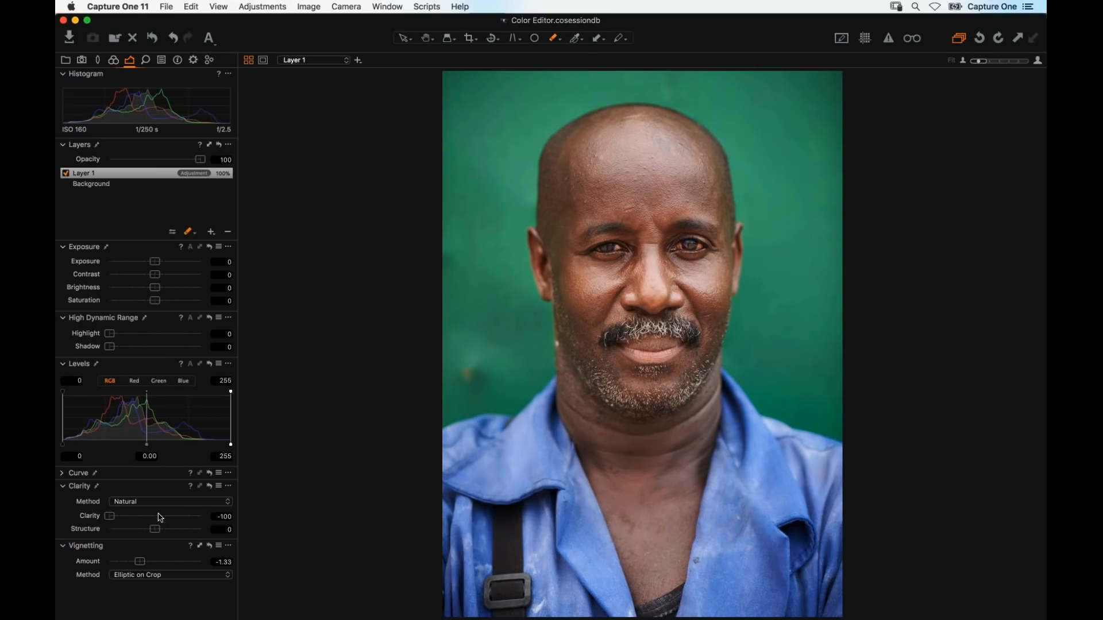
# Step: Set Layer 1's Clarity to 57, Structure to 21, Contrast to 8 and Exposure to -0.28
pyautogui.moveTo(160, 517)
pyautogui.mouseDown()
pyautogui.moveTo(194, 517)
pyautogui.moveTo(164, 529)
pyautogui.mouseUp()
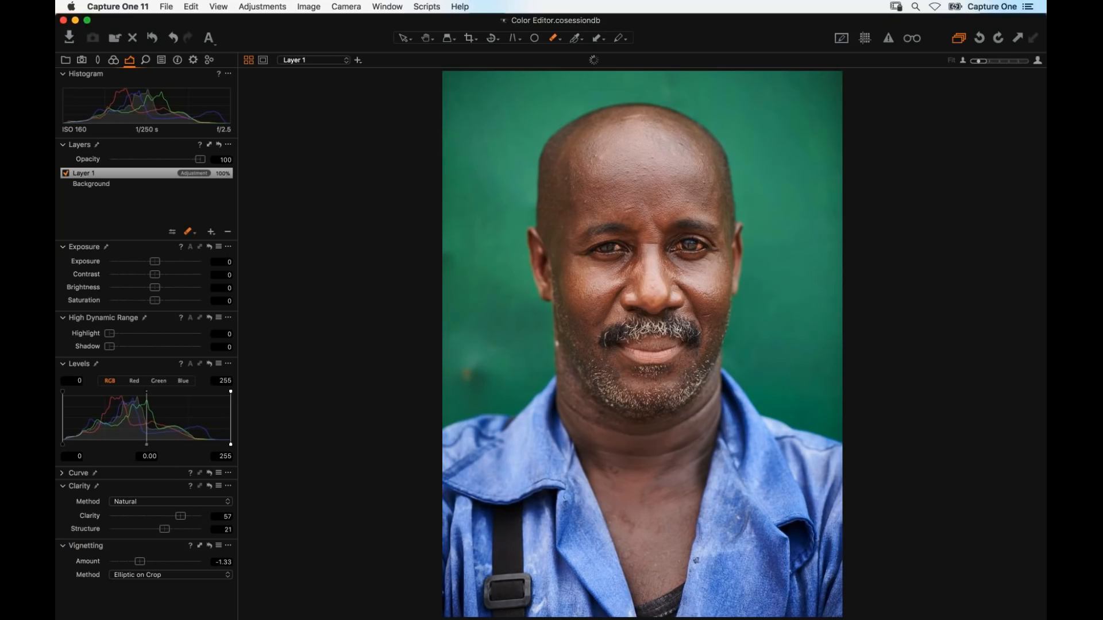
pyautogui.moveTo(156, 275)
pyautogui.mouseDown()
pyautogui.moveTo(168, 276)
pyautogui.moveTo(153, 263)
pyautogui.mouseUp()
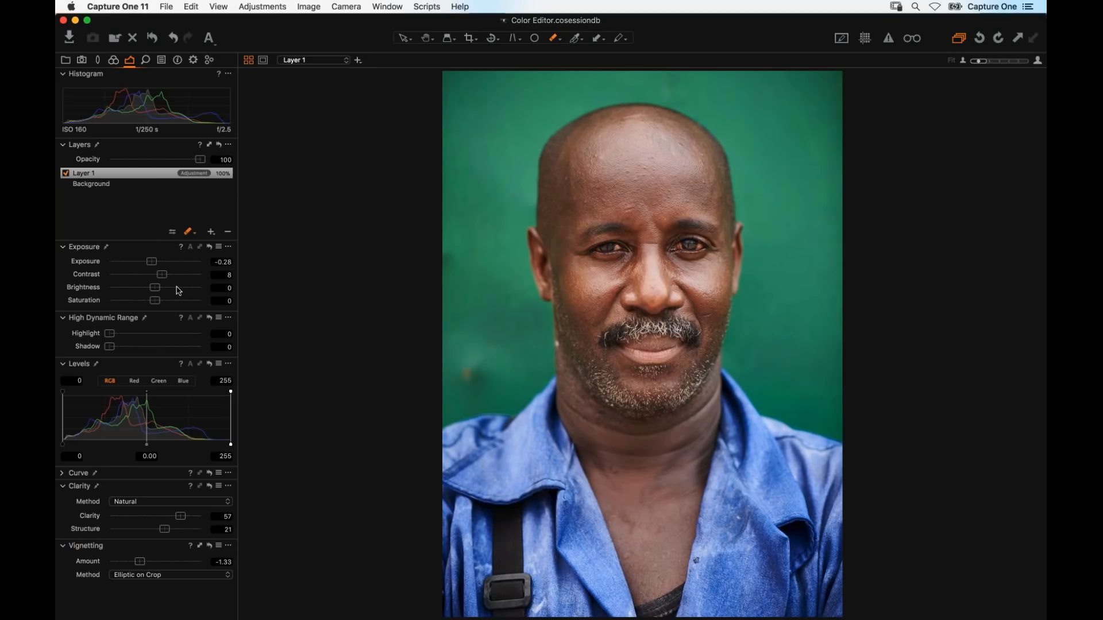
# Step: Examine the edge of the masked shirt collar and shoulder against the green background at up to 200% magnification
pyautogui.press('super+b')
pyautogui.press('super+equal')
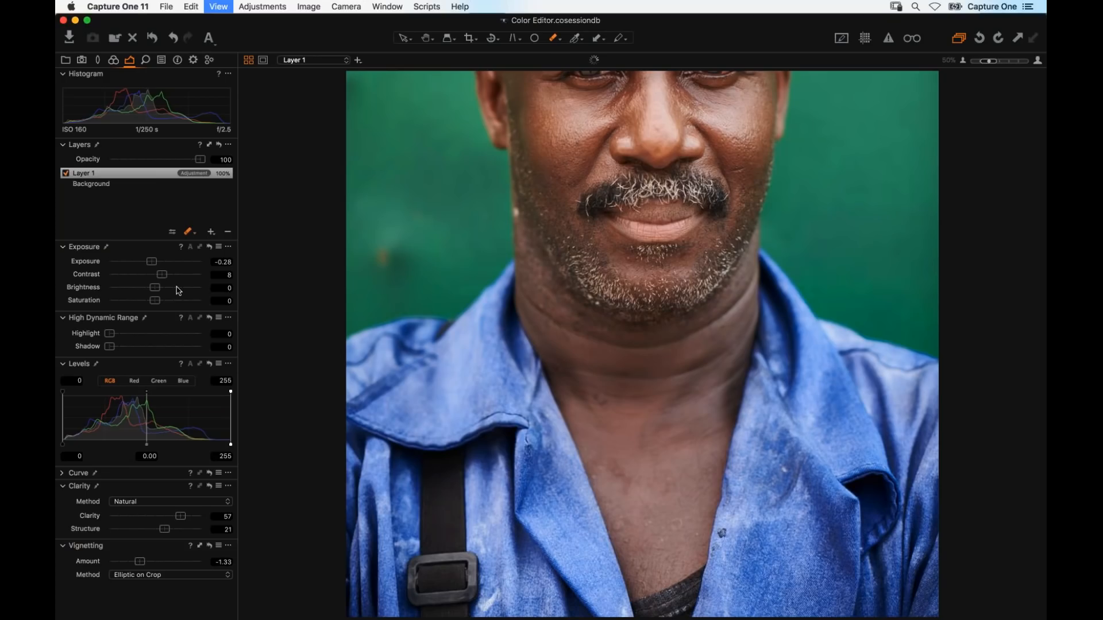
pyautogui.press('super+equal')
pyautogui.press('h')
pyautogui.moveTo(721, 367); pyautogui.dragTo(761, 587)
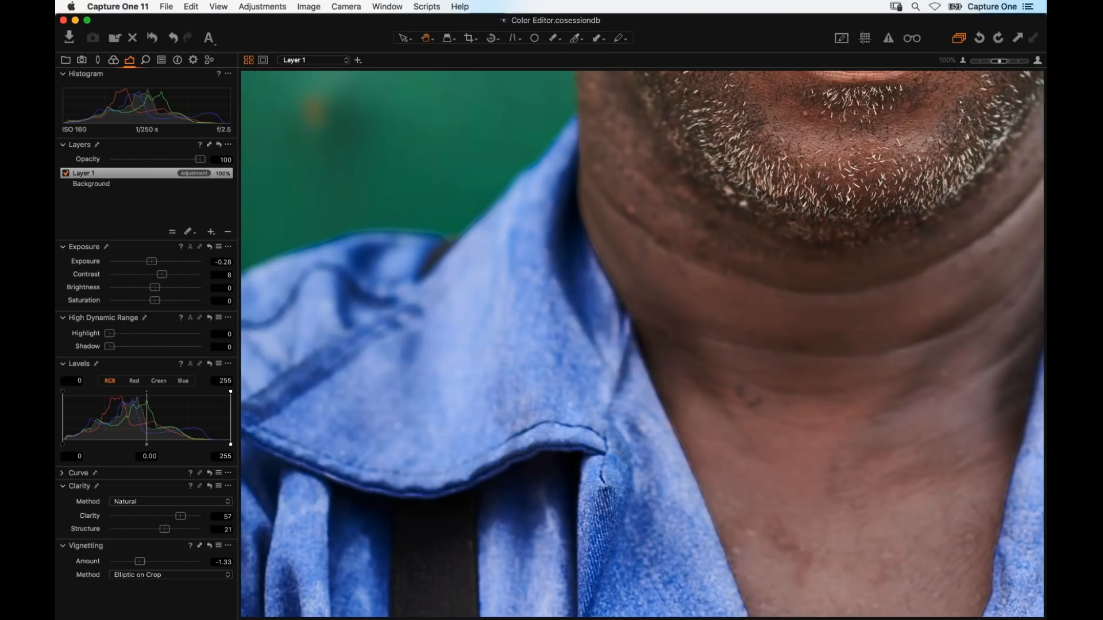
pyautogui.click(1008, 61)
pyautogui.moveTo(287, 199); pyautogui.dragTo(563, 390)
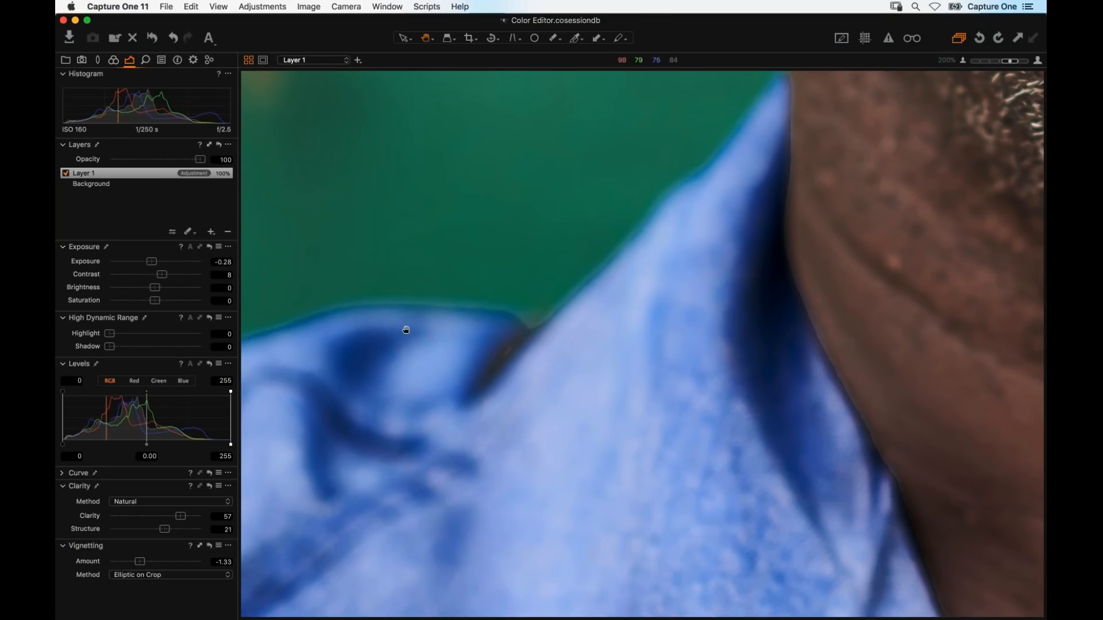
# Step: Open Refine Mask for Layer 1 and preview a radius of 129 with the mask displayed
pyautogui.click(137, 174)
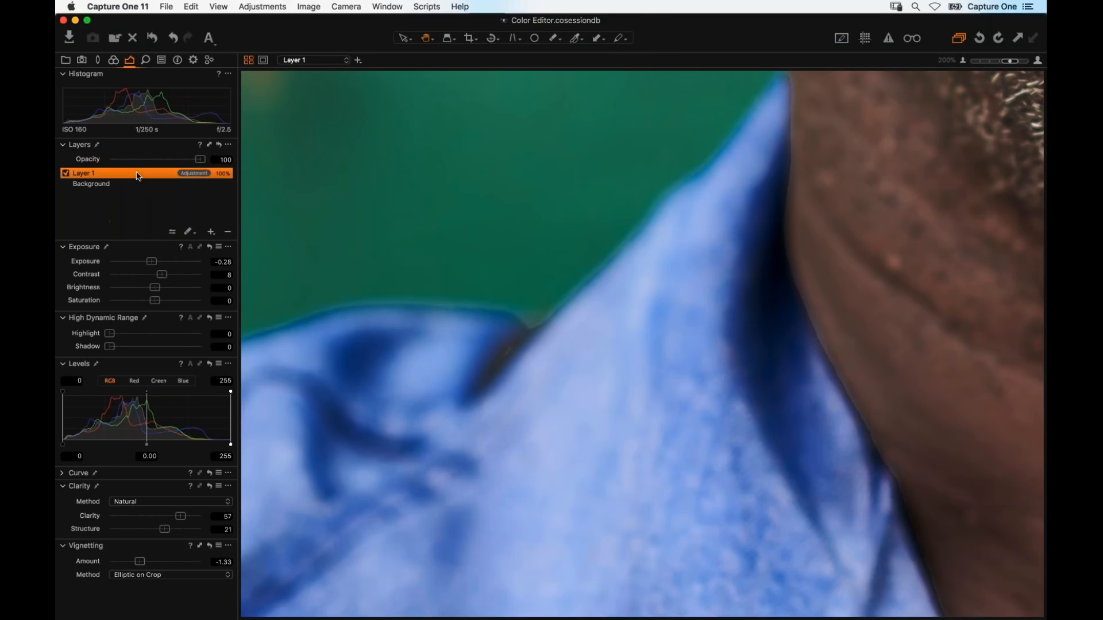
pyautogui.rightClick(135, 178)
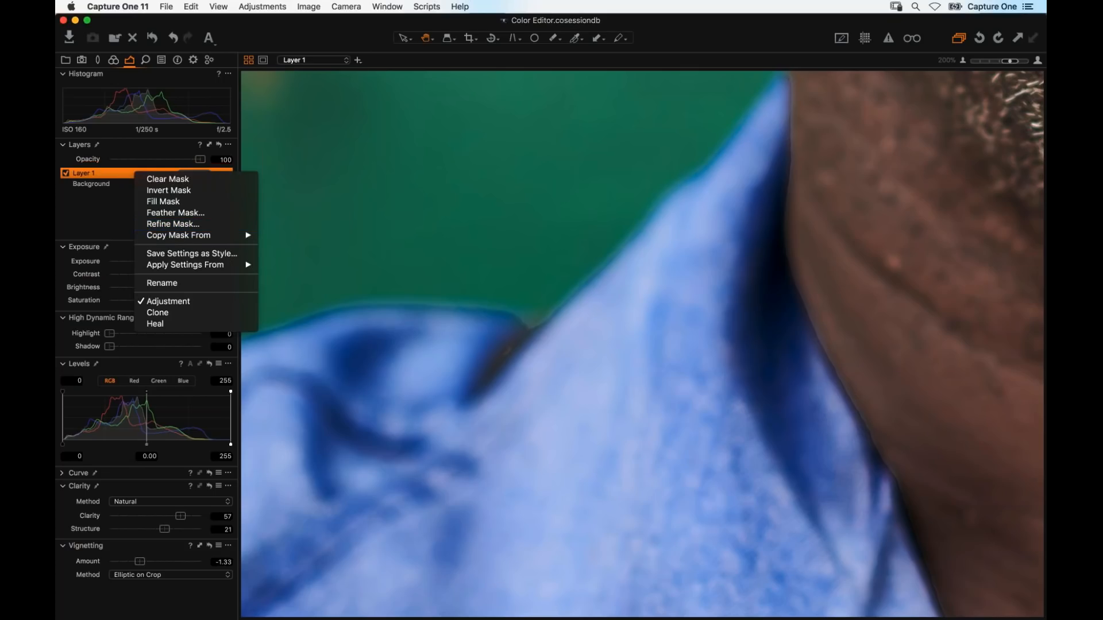
pyautogui.click(964, 63)
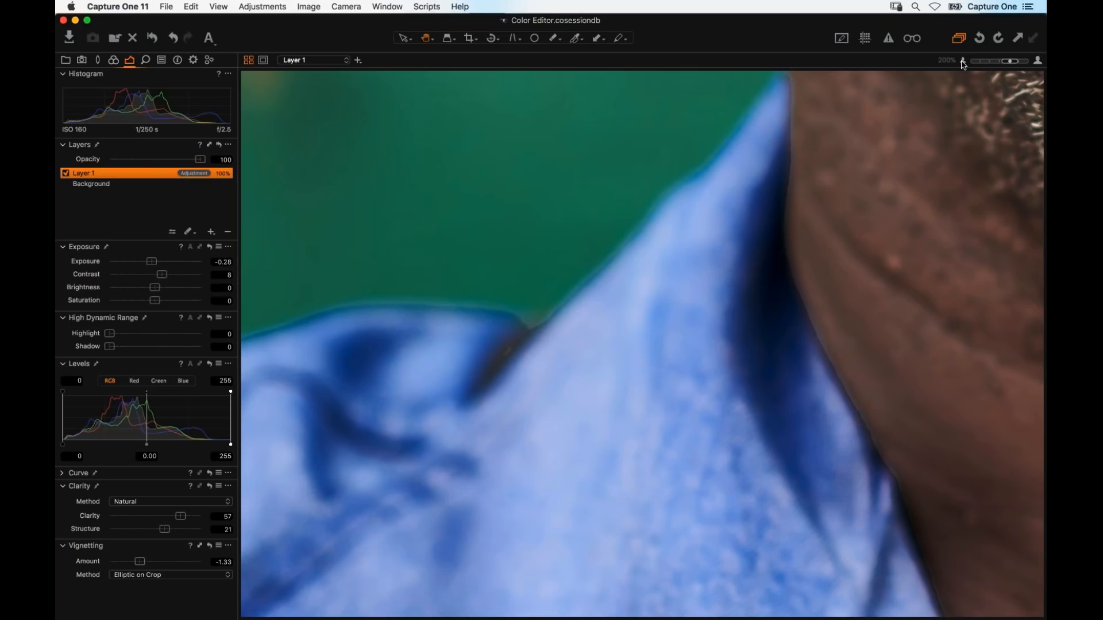
pyautogui.click(963, 61)
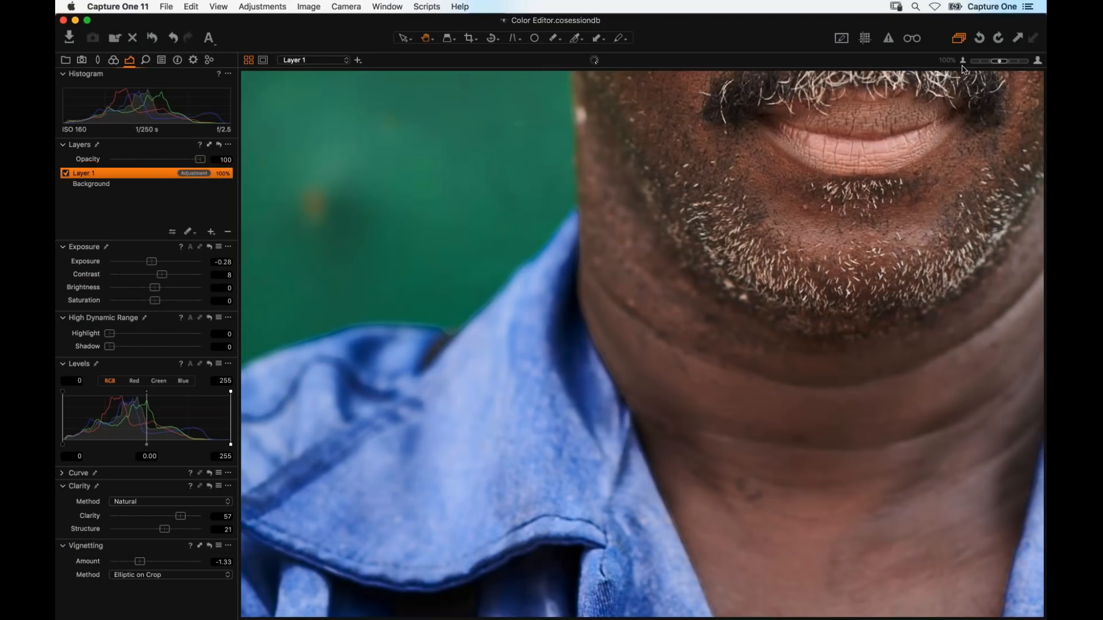
pyautogui.rightClick(140, 175)
pyautogui.click(140, 178)
pyautogui.rightClick(138, 174)
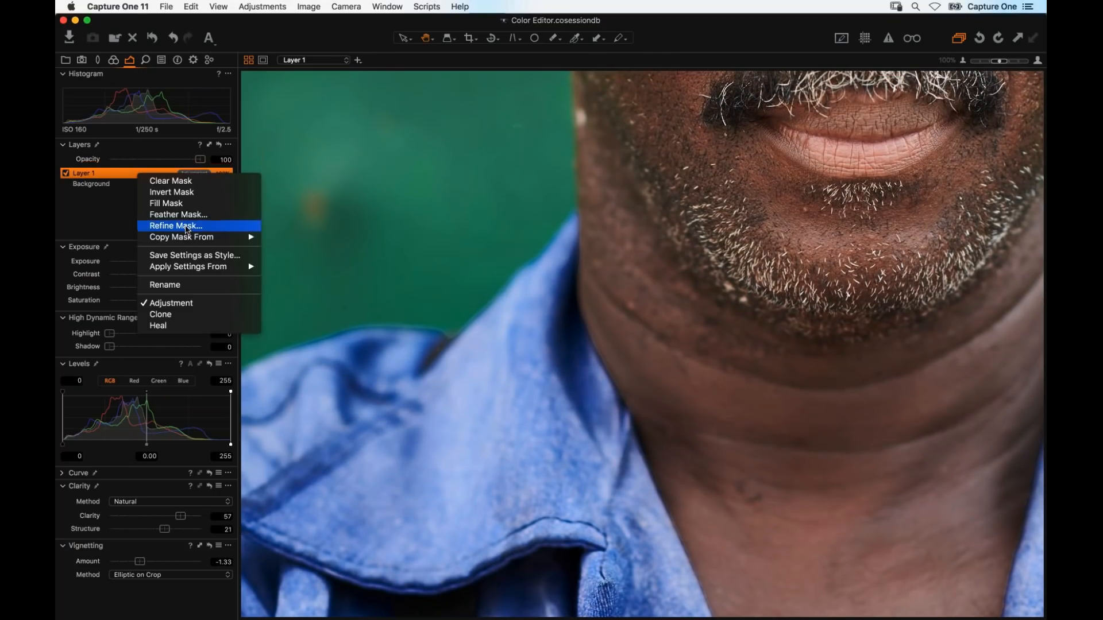
pyautogui.click(188, 228)
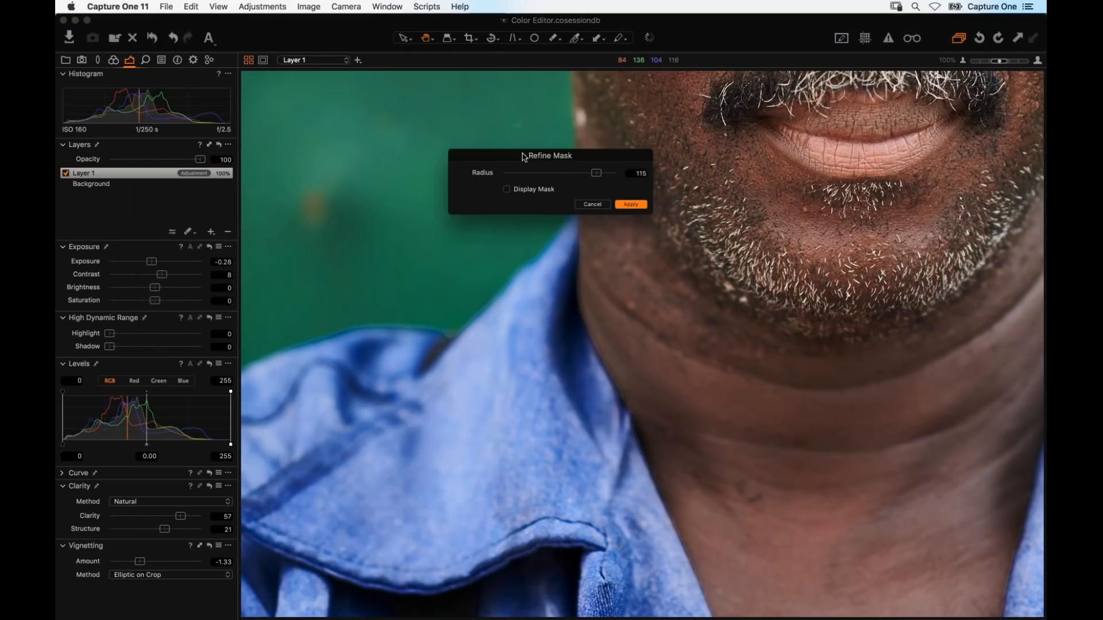
pyautogui.moveTo(467, 170); pyautogui.dragTo(408, 195)
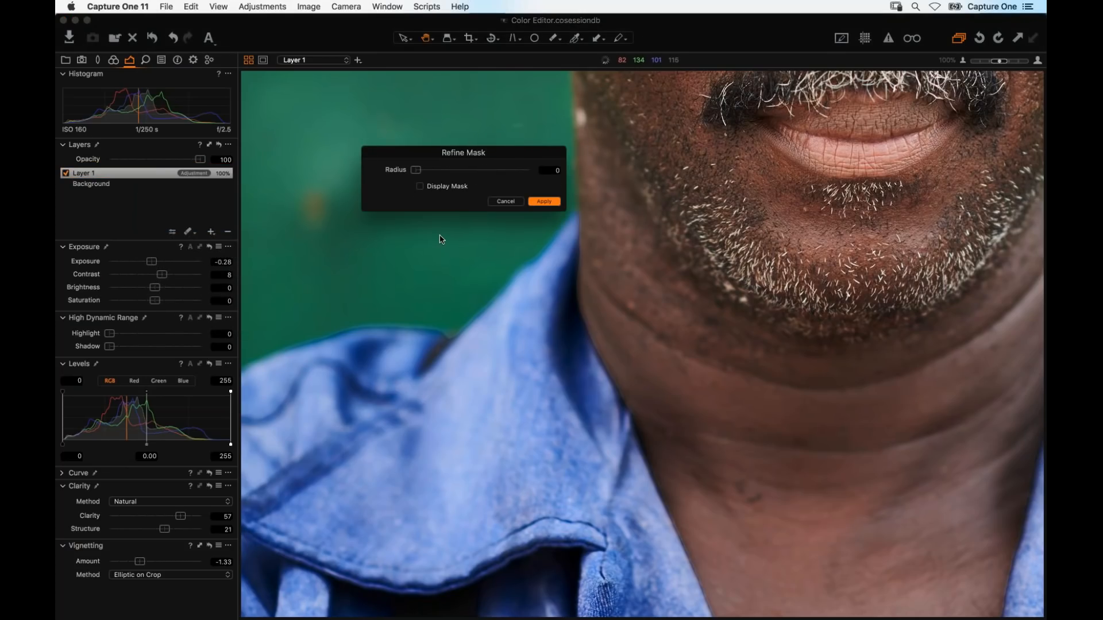
pyautogui.click(419, 186)
pyautogui.moveTo(418, 171); pyautogui.dragTo(511, 172)
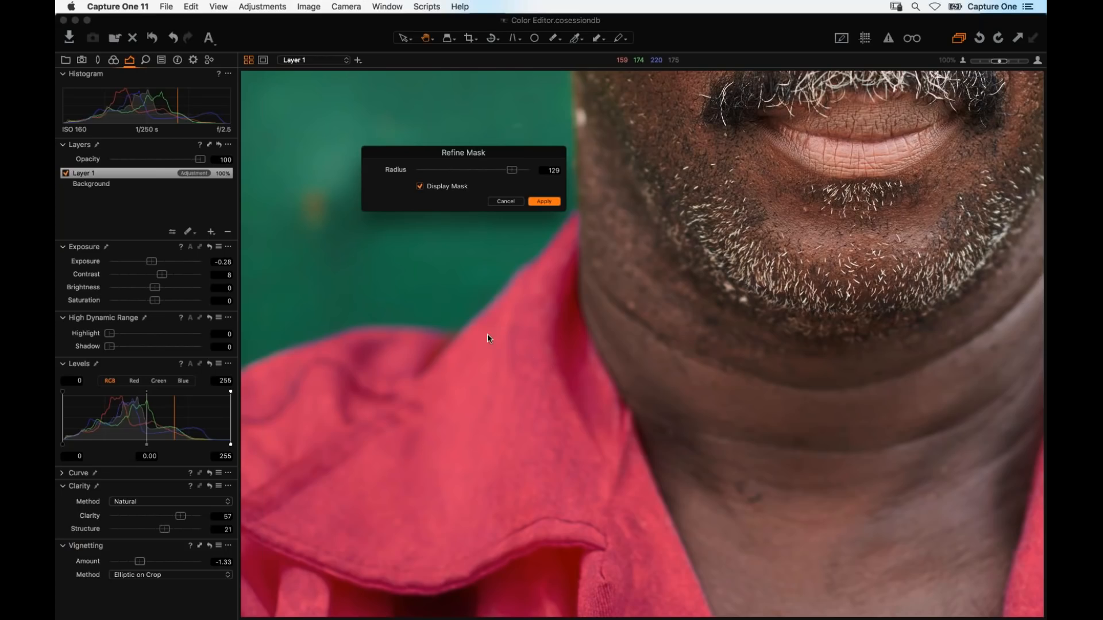
# Step: Hide the mask in Refine Mask, compare the shirt edge at radius 0, and apply a radius of 135
pyautogui.click(419, 186)
pyautogui.moveTo(512, 170); pyautogui.dragTo(415, 170)
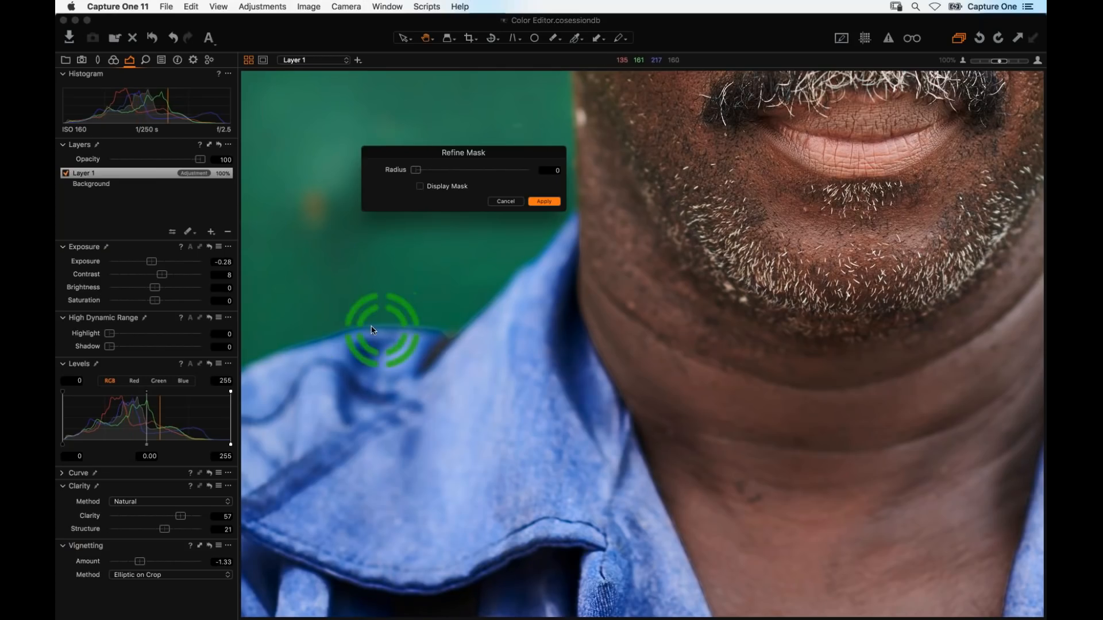
pyautogui.moveTo(493, 170); pyautogui.dragTo(513, 170)
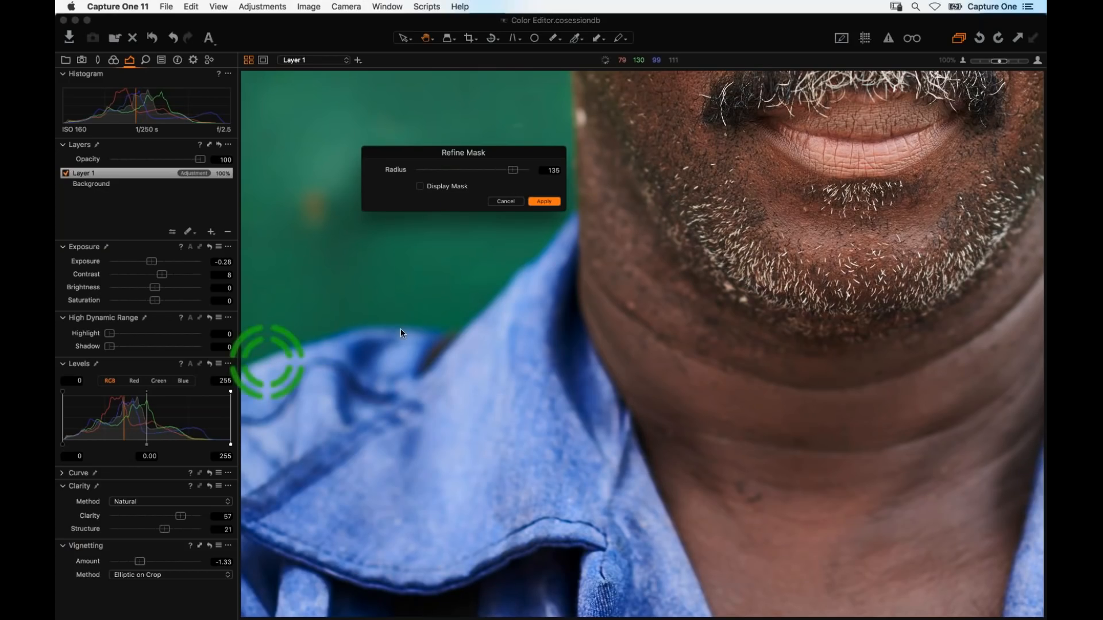
pyautogui.click(540, 201)
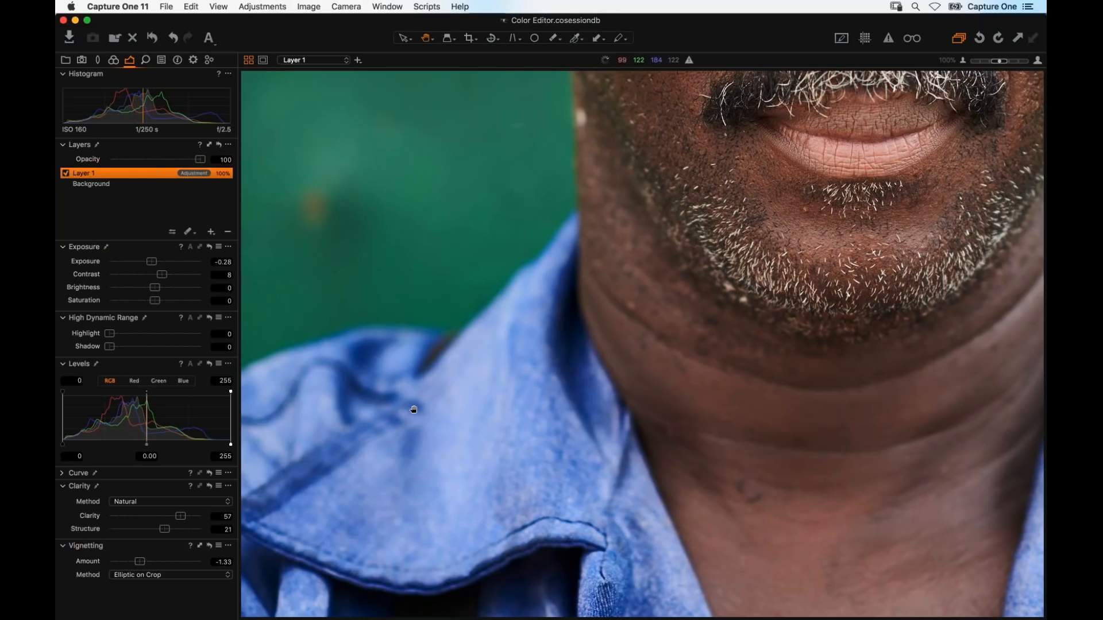
# Step: Check Layer 1's refined mask in grayscale close up and on the whole portrait, including the red overlay
pyautogui.hotkey('alt', 'm')
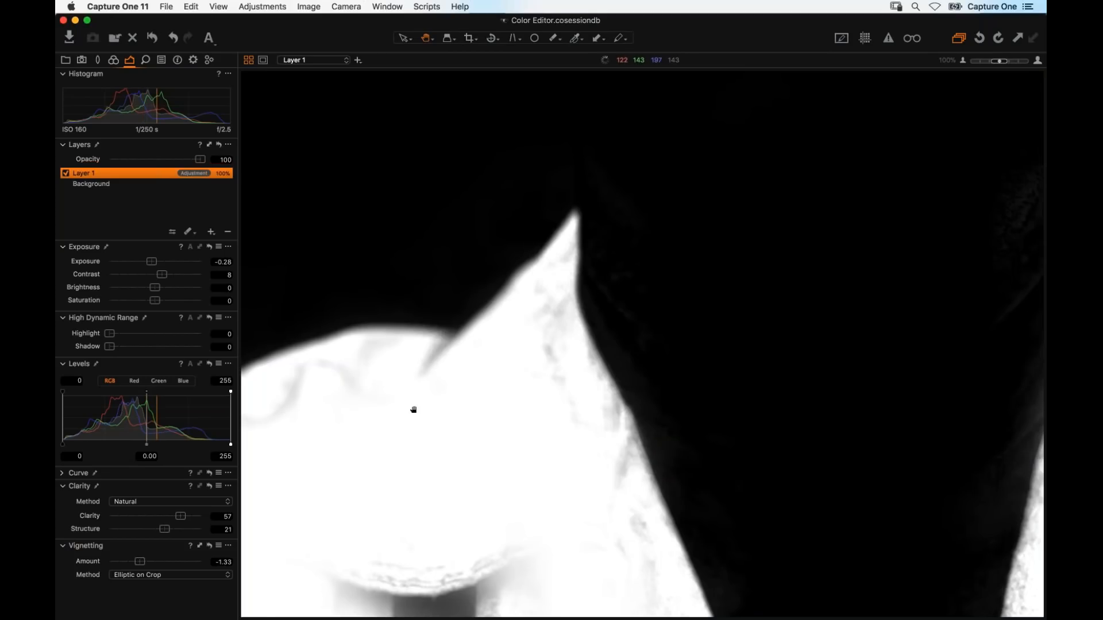
pyautogui.hotkey('alt', 'm')
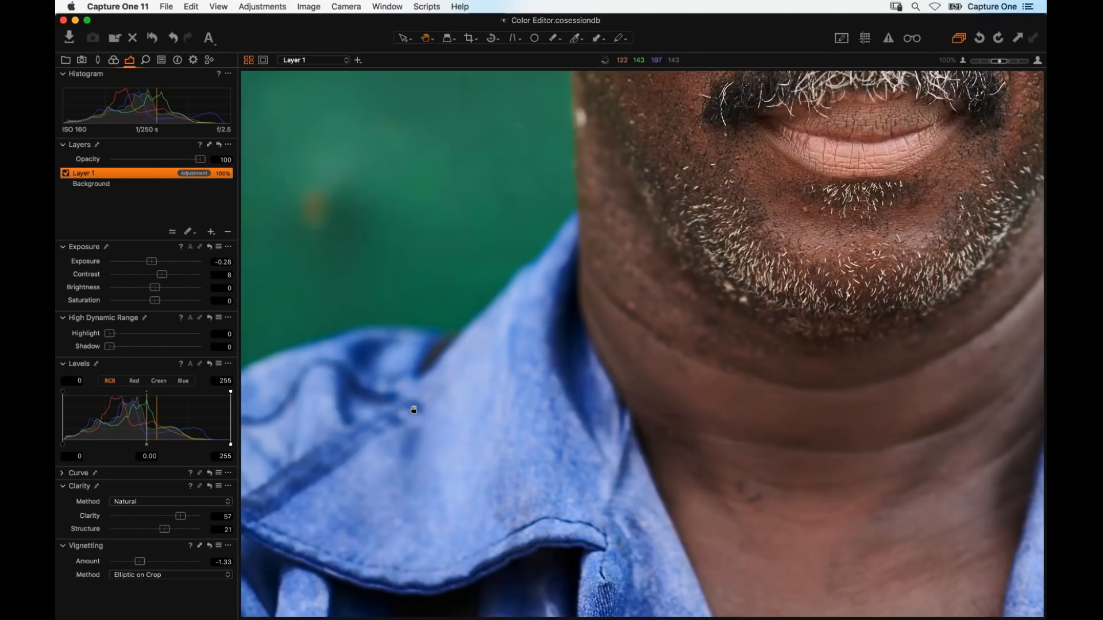
pyautogui.doubleClick(626, 288)
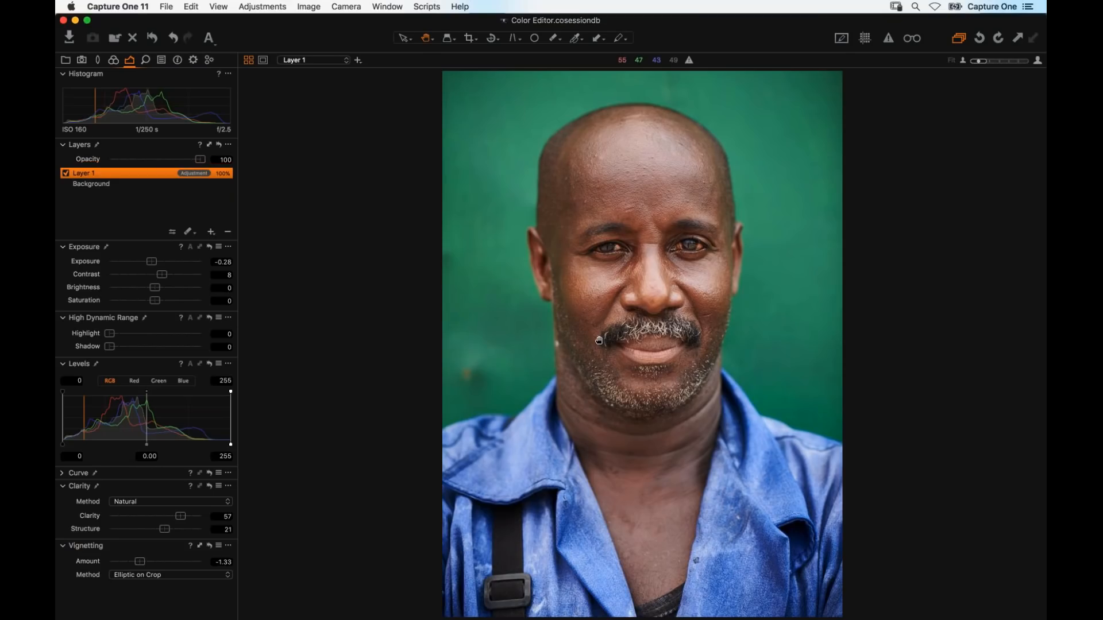
pyautogui.hotkey('alt', 'm')
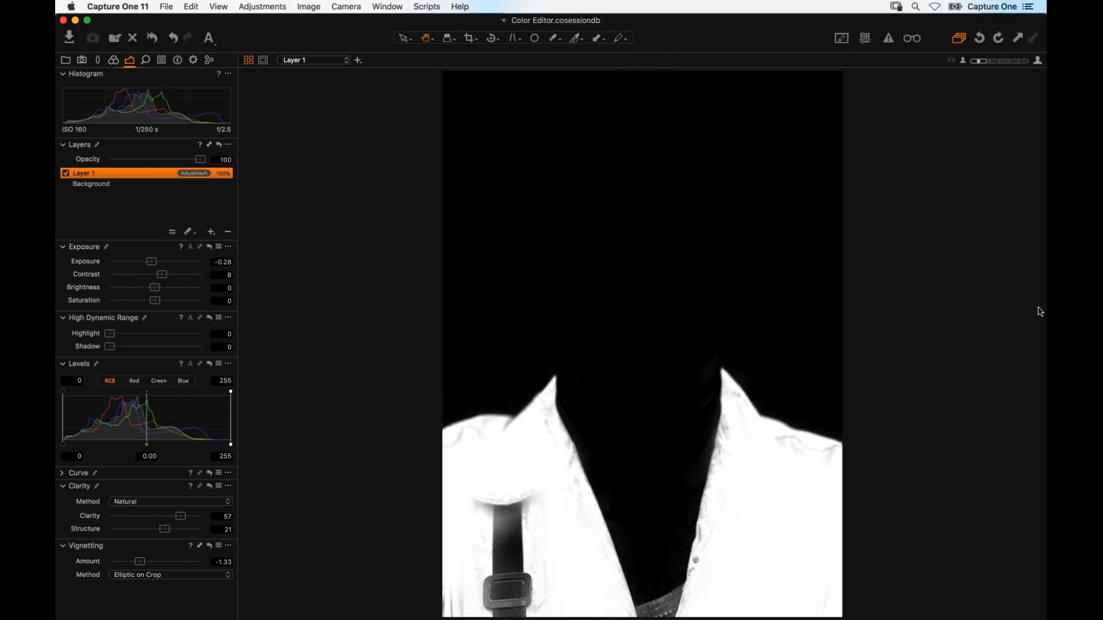
pyautogui.hotkey('alt', 'm')
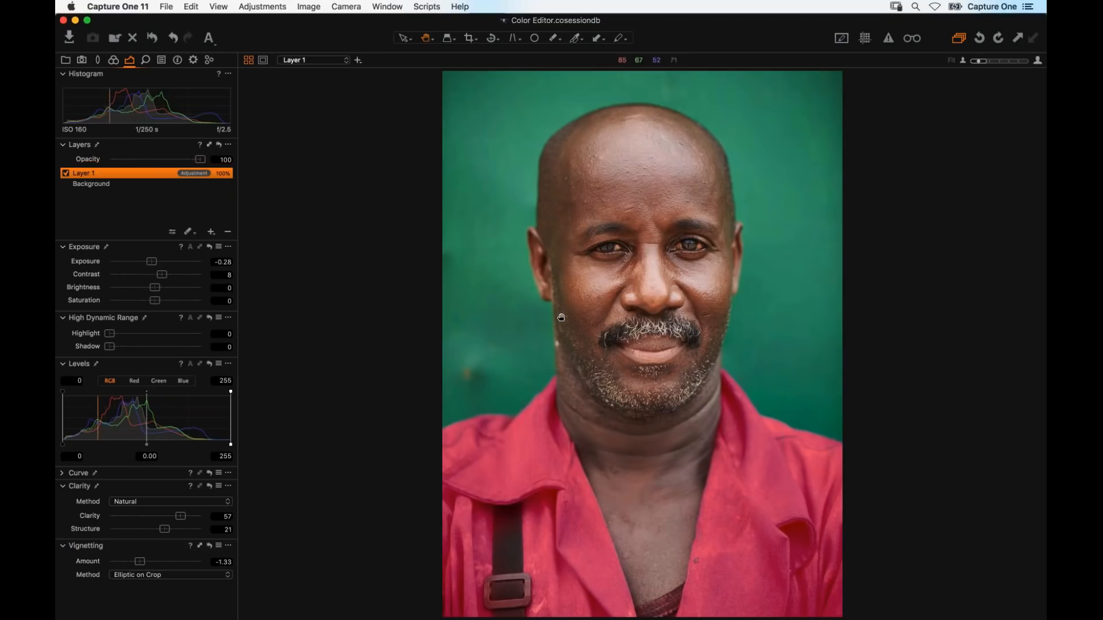
pyautogui.press('m')
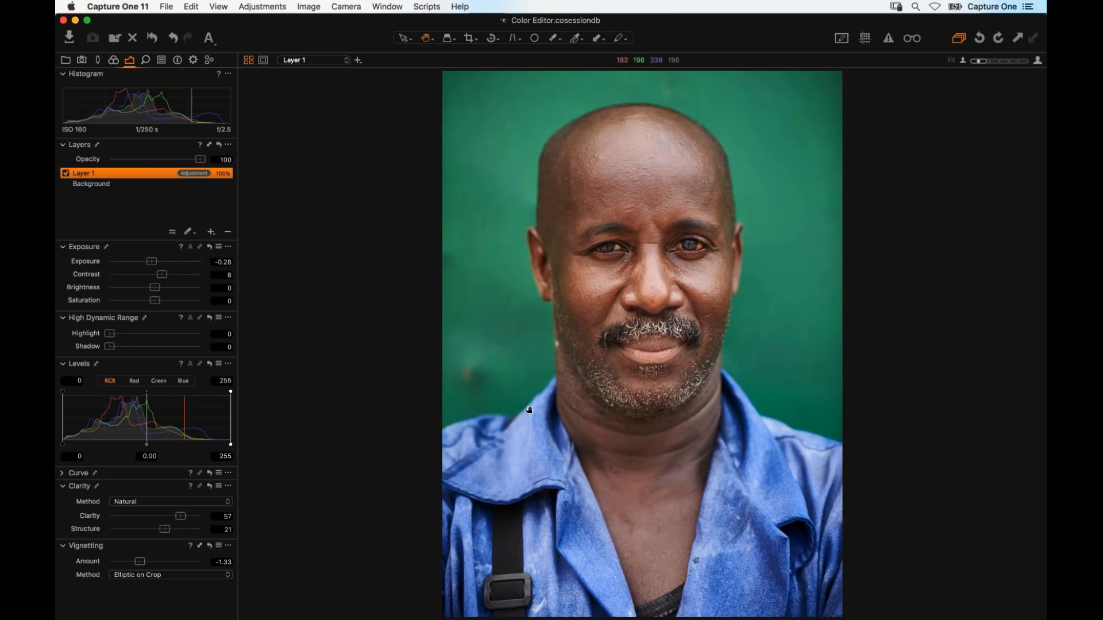
# Step: Inspect the Draw Mask brush settings over the portrait, including hardness, opacity, flow and Auto Mask
pyautogui.press('b')
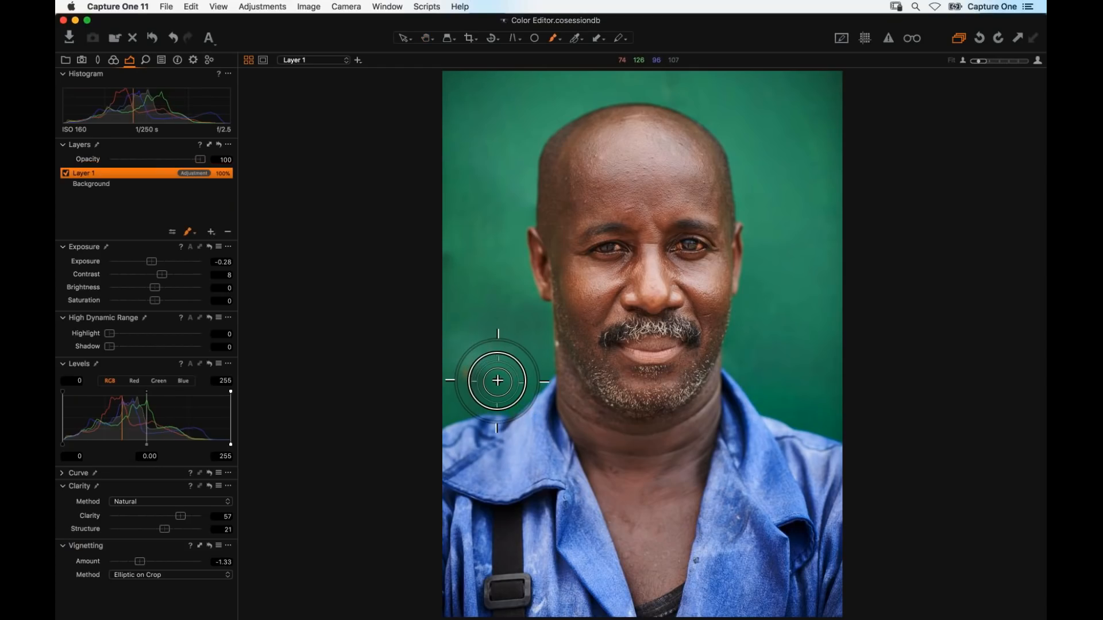
pyautogui.rightClick(494, 382)
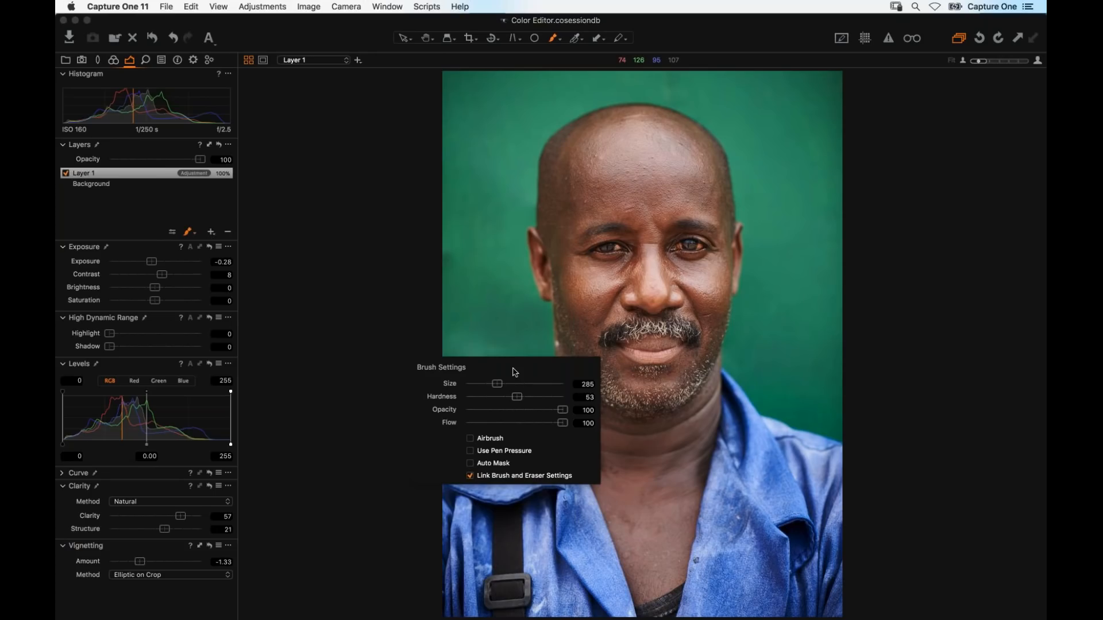
pyautogui.press('h')
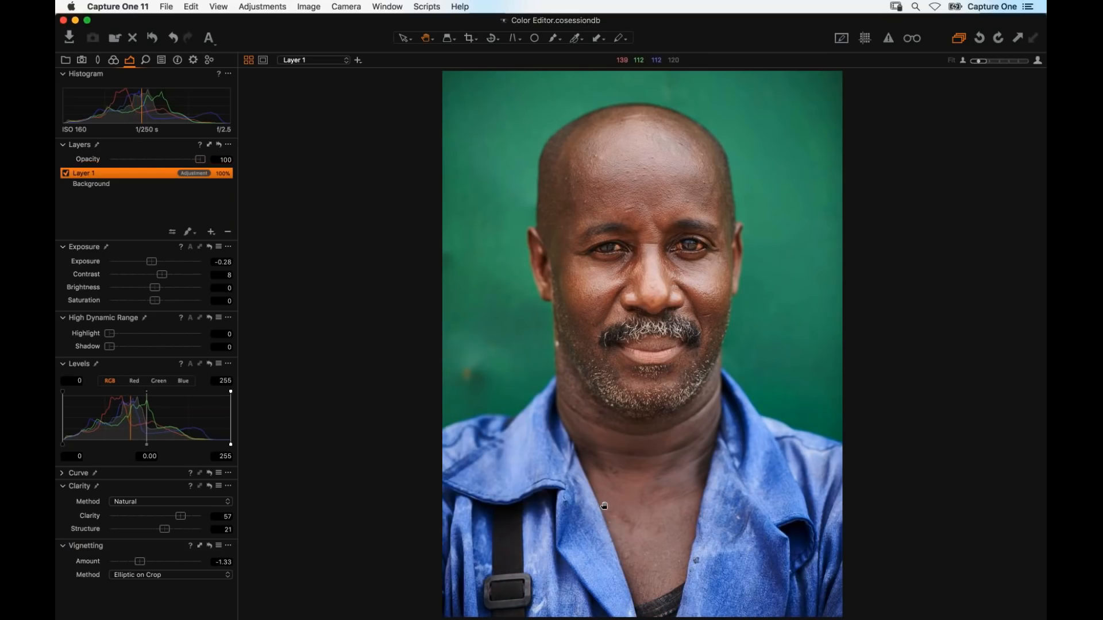
# Step: Compare the grayscale and normal views of Layer 1's mask, and review the available mask display options
pyautogui.hotkey('alt', 'm')
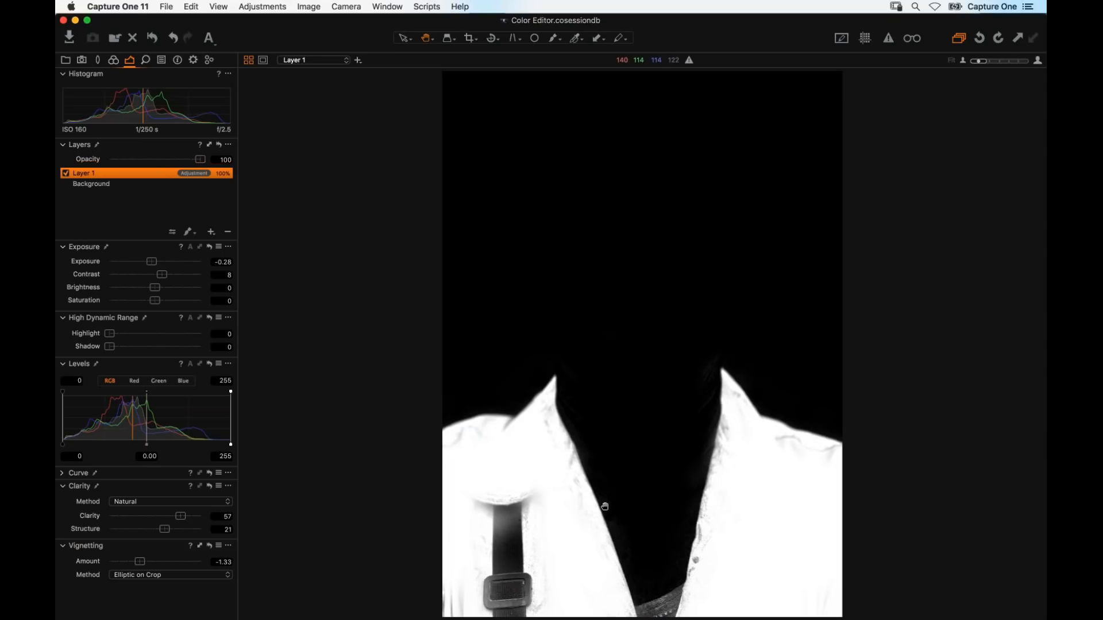
pyautogui.hotkey('alt', 'm')
pyautogui.press('m')
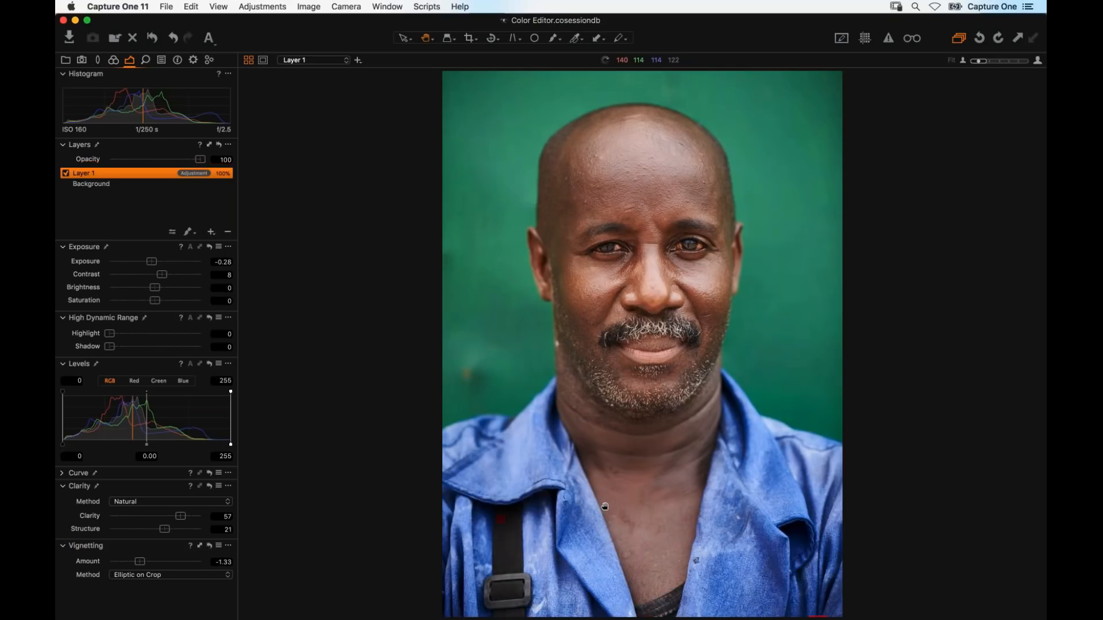
pyautogui.hotkey('alt', 'm')
pyautogui.hotkey('alt', 'm')
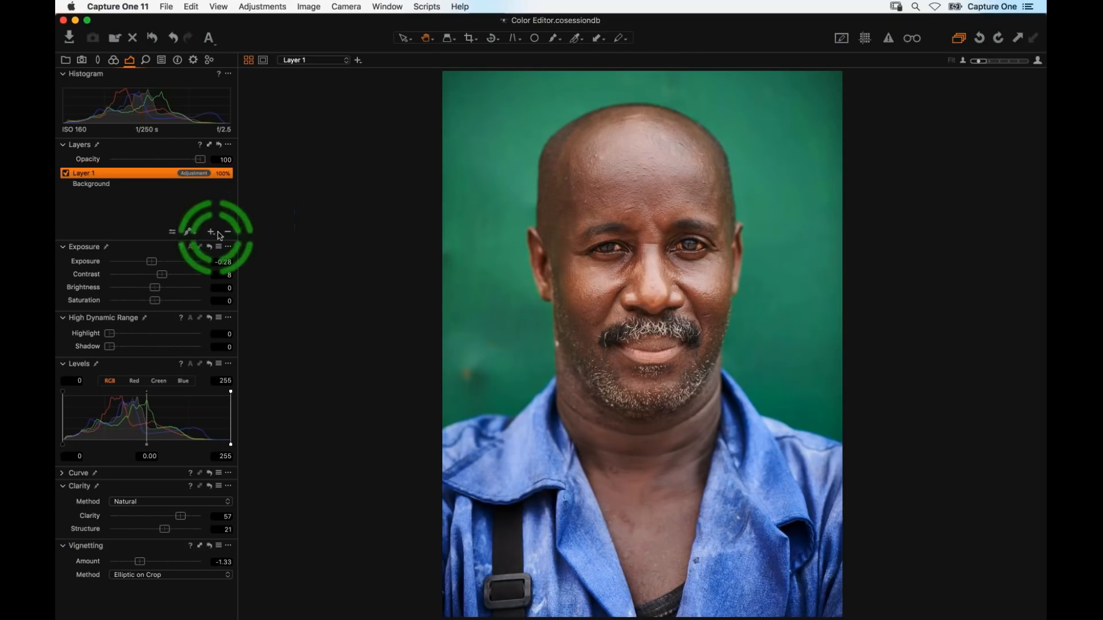
pyautogui.click(193, 234)
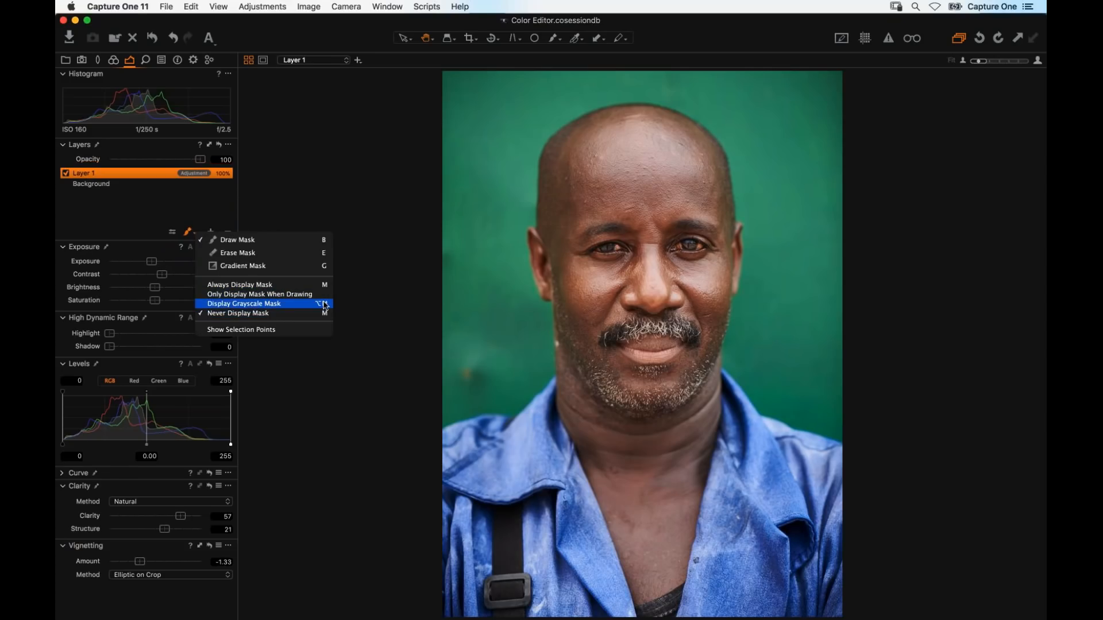
pyautogui.click(393, 376)
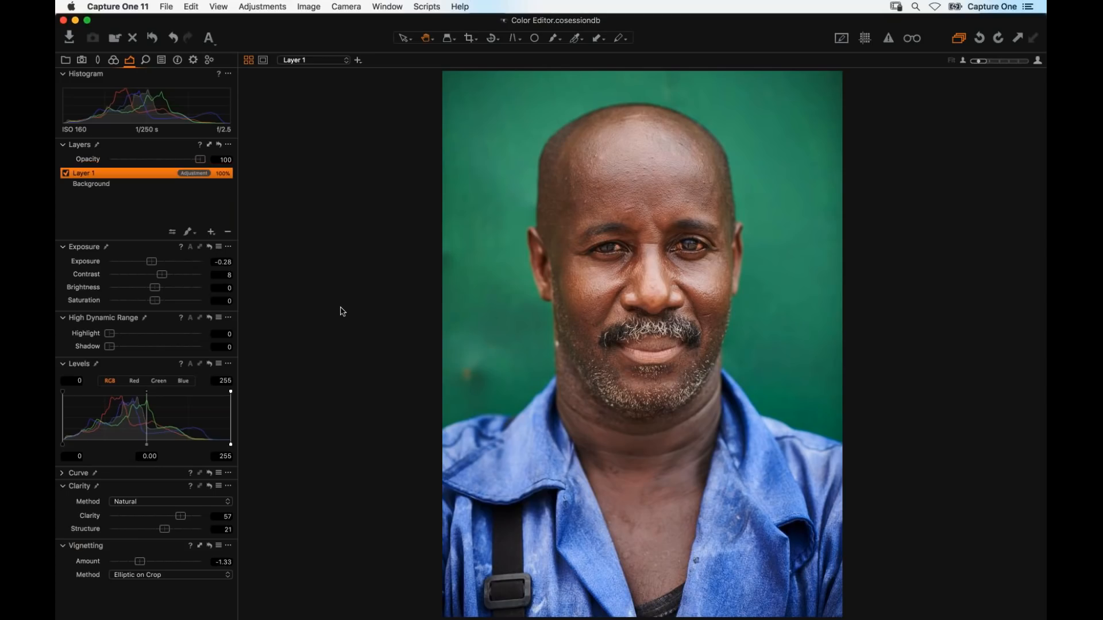
# Step: Select the PSD with Overlay process recipe and show its metadata and workflow output options
pyautogui.click(194, 62)
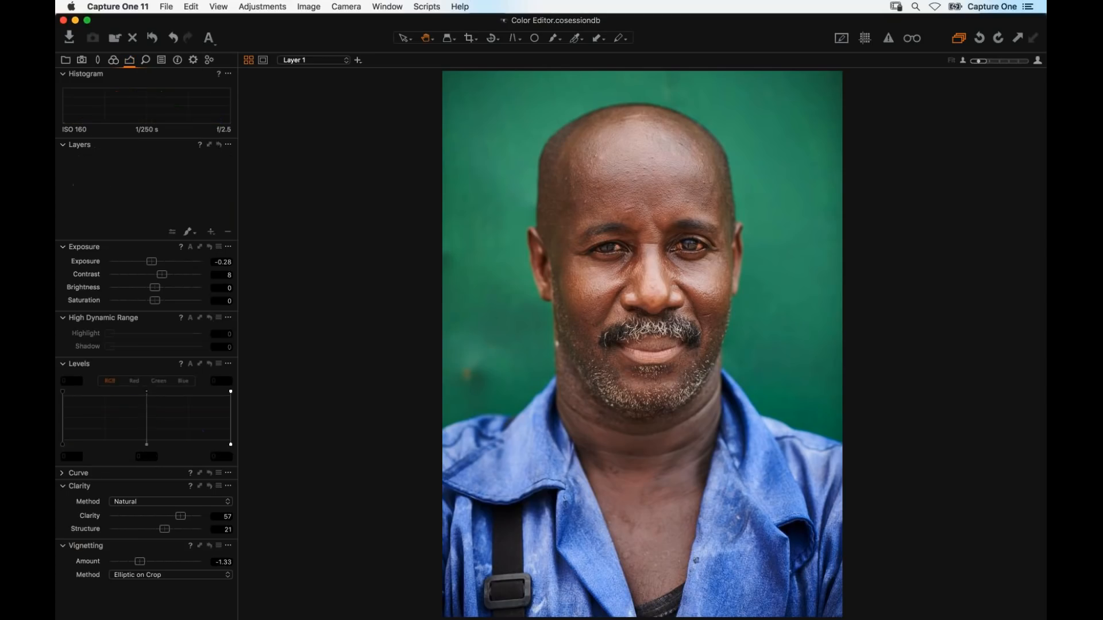
pyautogui.click(121, 154)
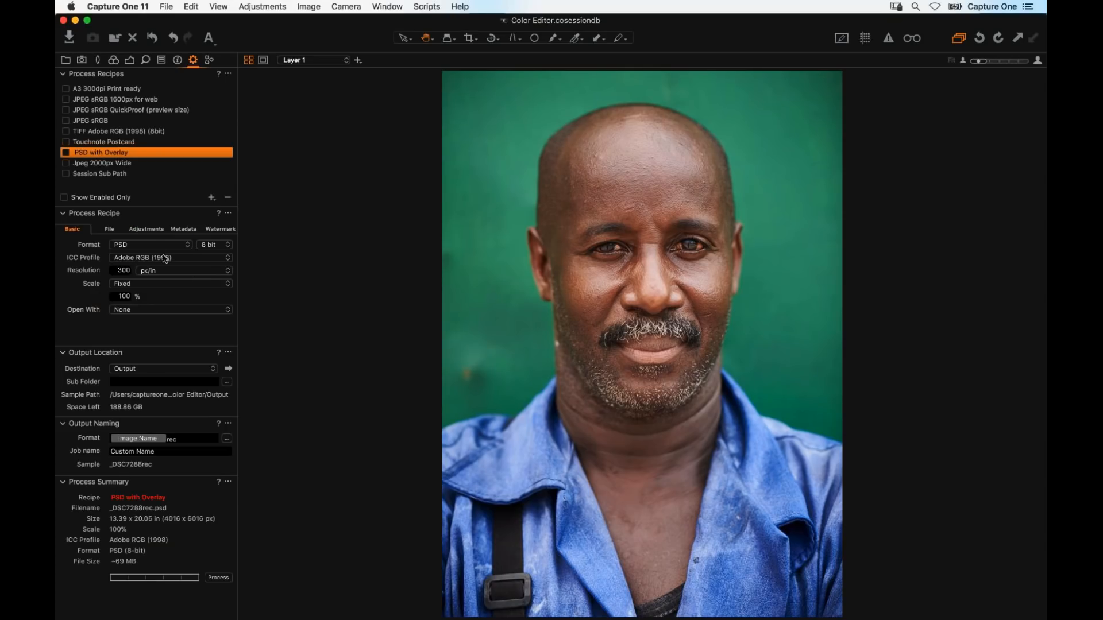
pyautogui.click(195, 230)
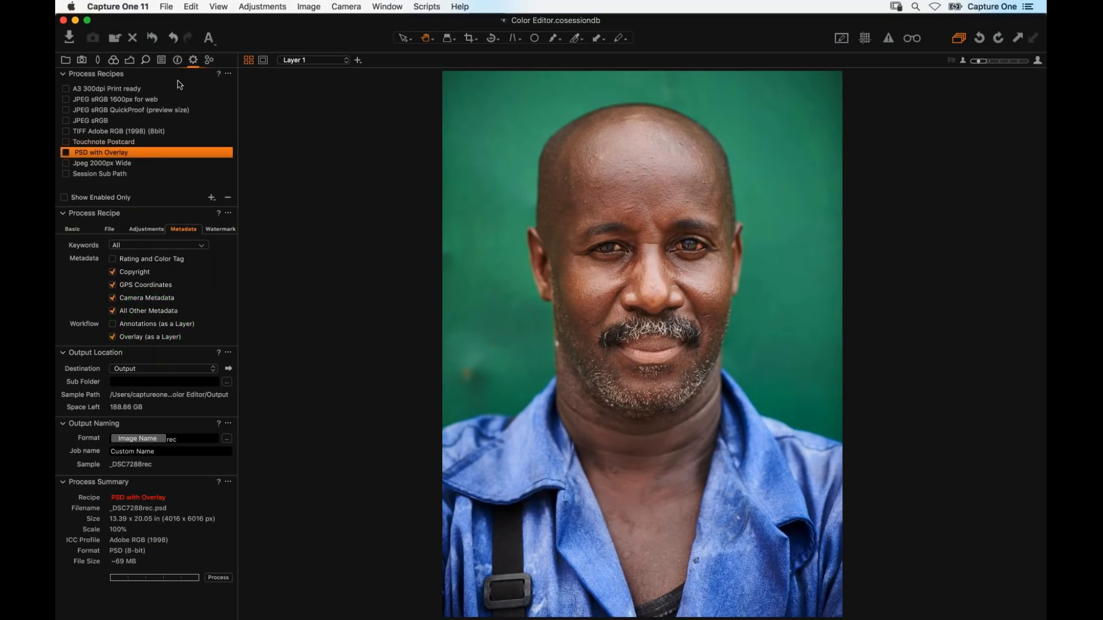
# Step: Draw red size 12 annotations on the portrait: a wavy diagonal line across the face and circles around both eyes
pyautogui.click(177, 59)
pyautogui.click(113, 92)
pyautogui.moveTo(471, 166); pyautogui.dragTo(759, 335)
pyautogui.moveTo(826, 405); pyautogui.dragTo(825, 416)
pyautogui.moveTo(597, 237)
pyautogui.mouseDown()
pyautogui.moveTo(577, 263)
pyautogui.moveTo(705, 241)
pyautogui.mouseUp()
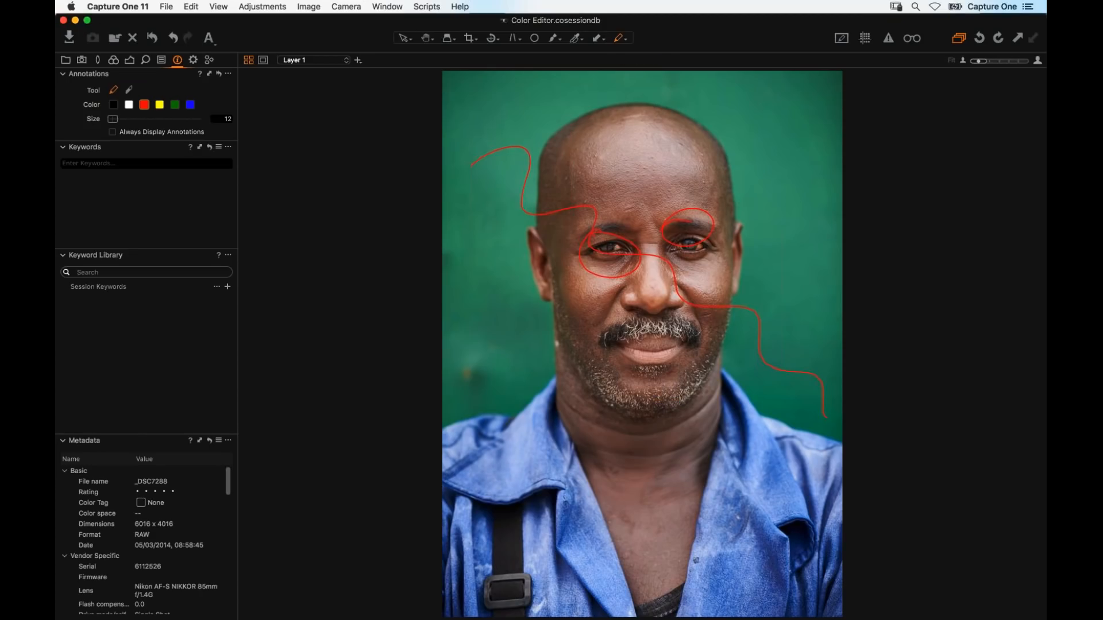
# Step: Enable Annotations (as a Layer) in the PSD with Overlay recipe's metadata options
pyautogui.click(193, 60)
pyautogui.click(172, 327)
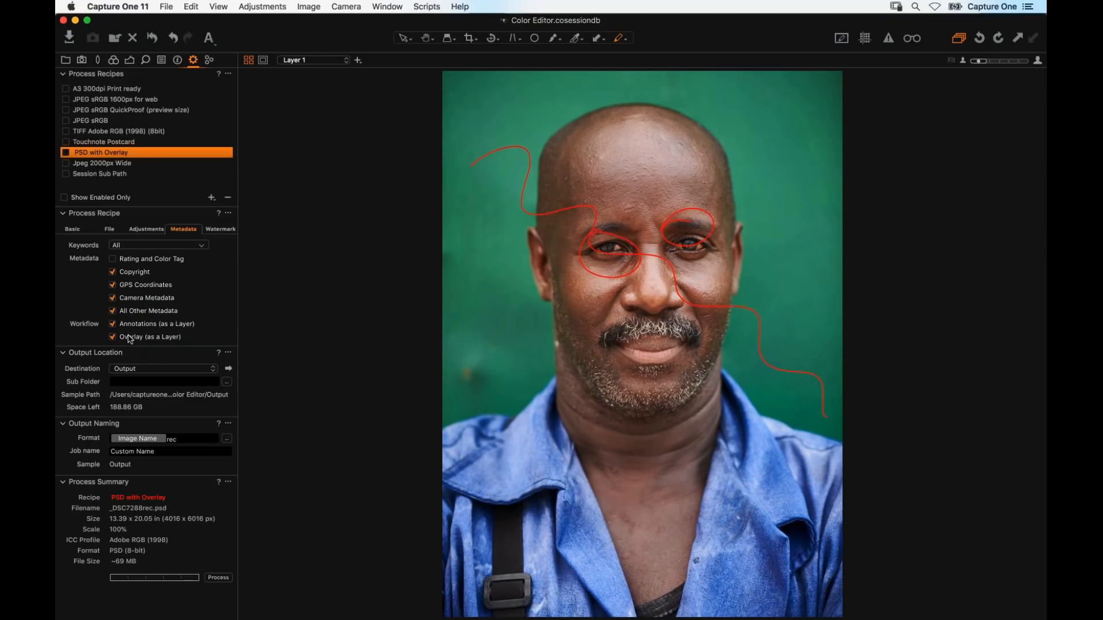
# Step: Review the watermark kinds offered by the PSD with Overlay recipe, leaving the kind at None
pyautogui.click(219, 231)
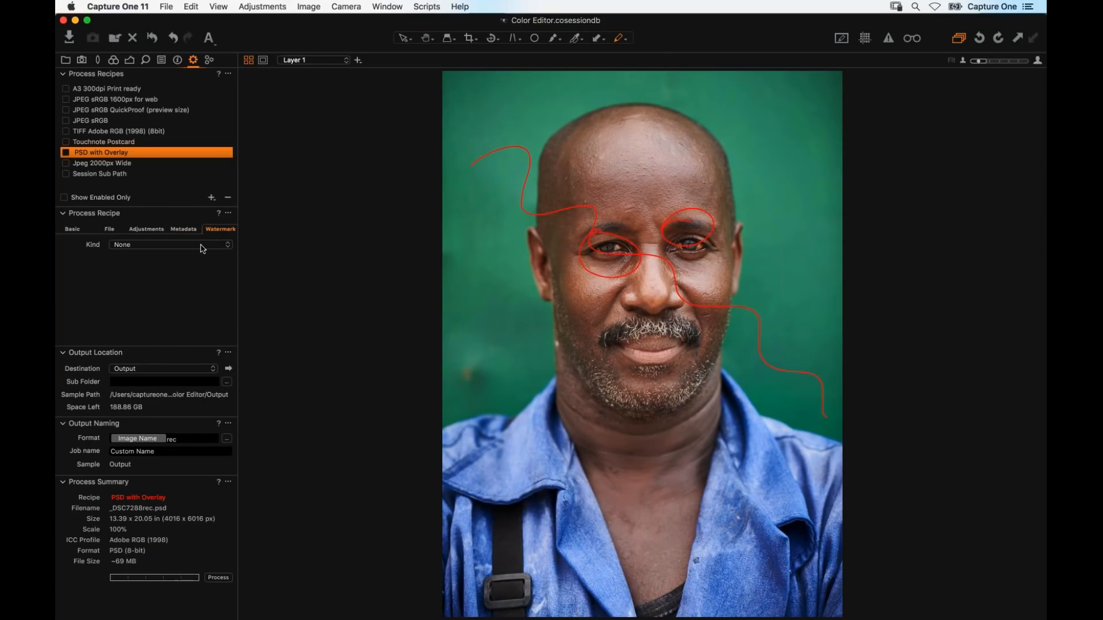
pyautogui.click(202, 249)
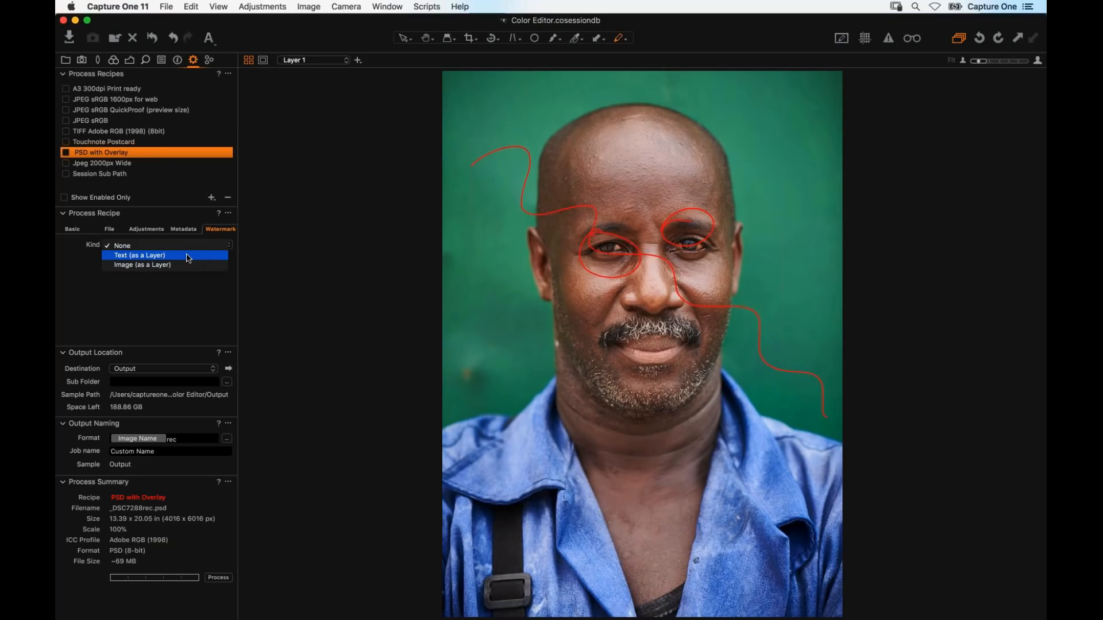
pyautogui.click(158, 360)
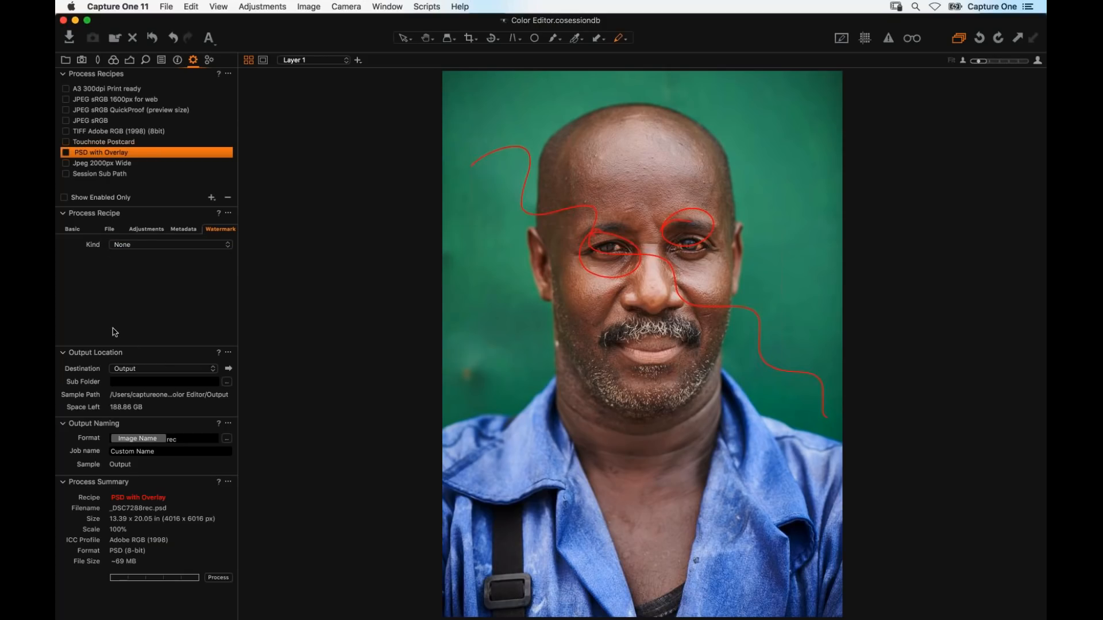
# Step: Show the basic Color Editor for HSL table.psd and display that image without the thumbnail browser
pyautogui.click(130, 60)
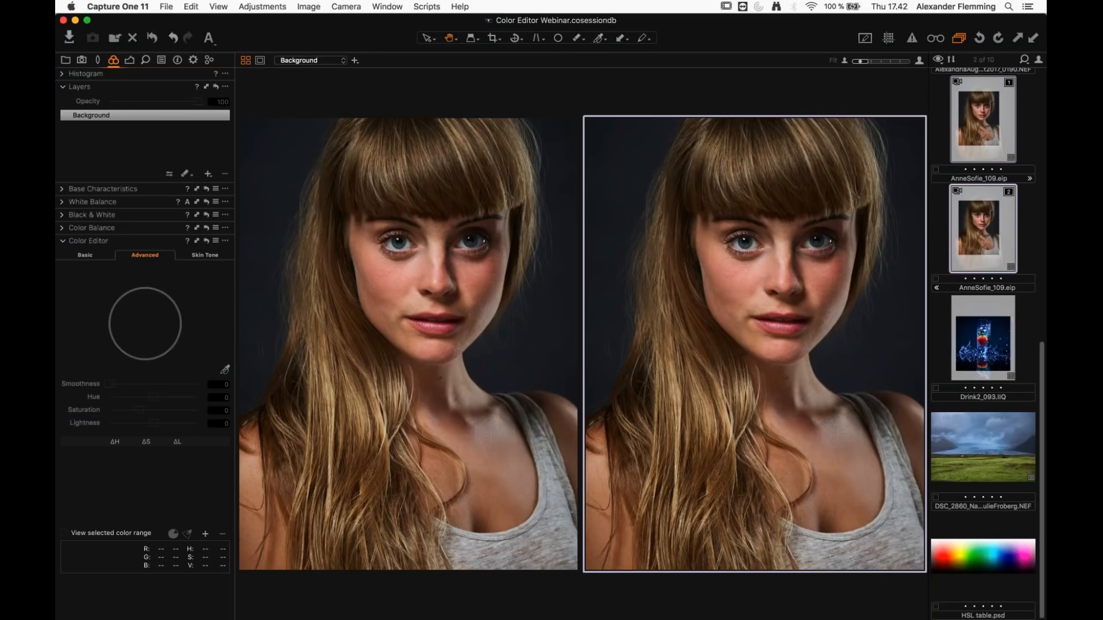
pyautogui.click(84, 256)
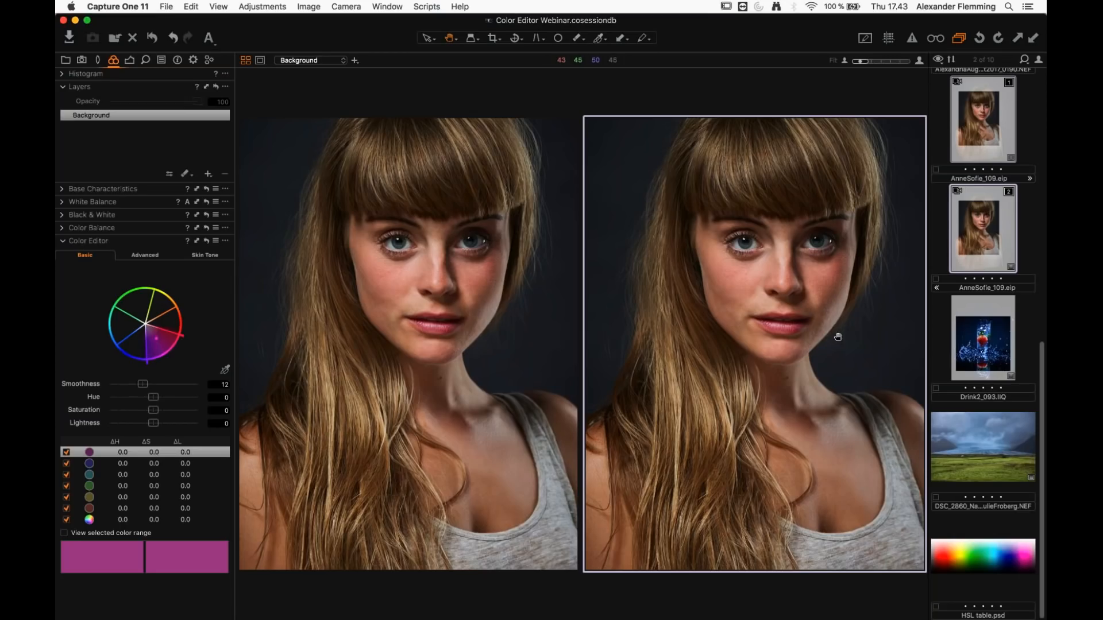
pyautogui.click(966, 453)
pyautogui.click(983, 555)
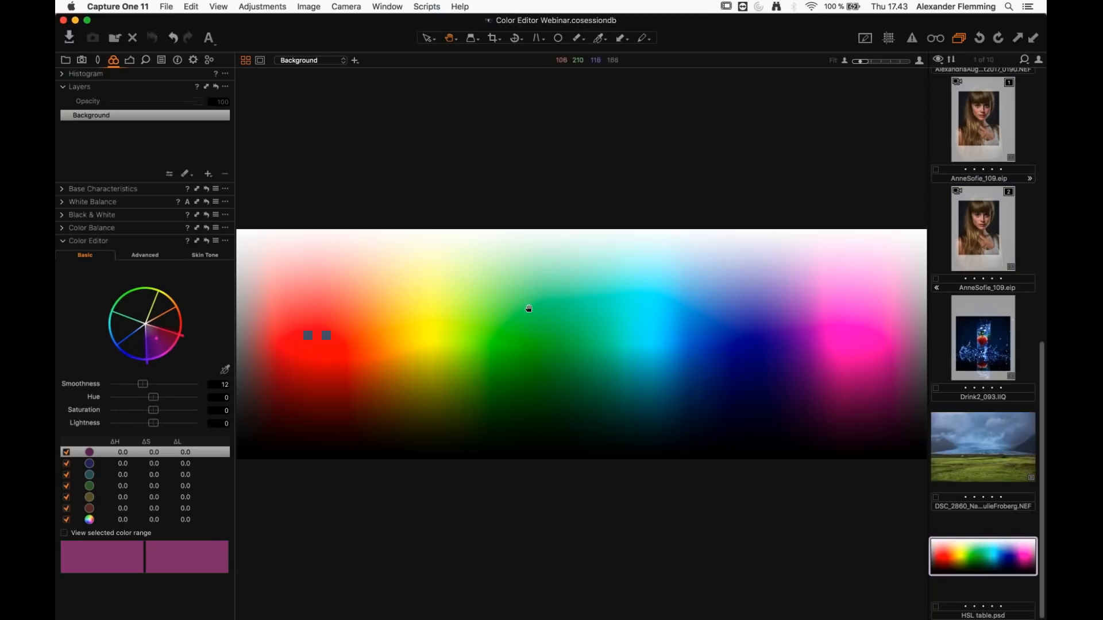
pyautogui.press('super+b')
# Step: Compare the Skin Tone, Advanced and Basic modes of the Color Editor, ending in Basic
pyautogui.click(185, 256)
pyautogui.click(104, 254)
pyautogui.click(123, 257)
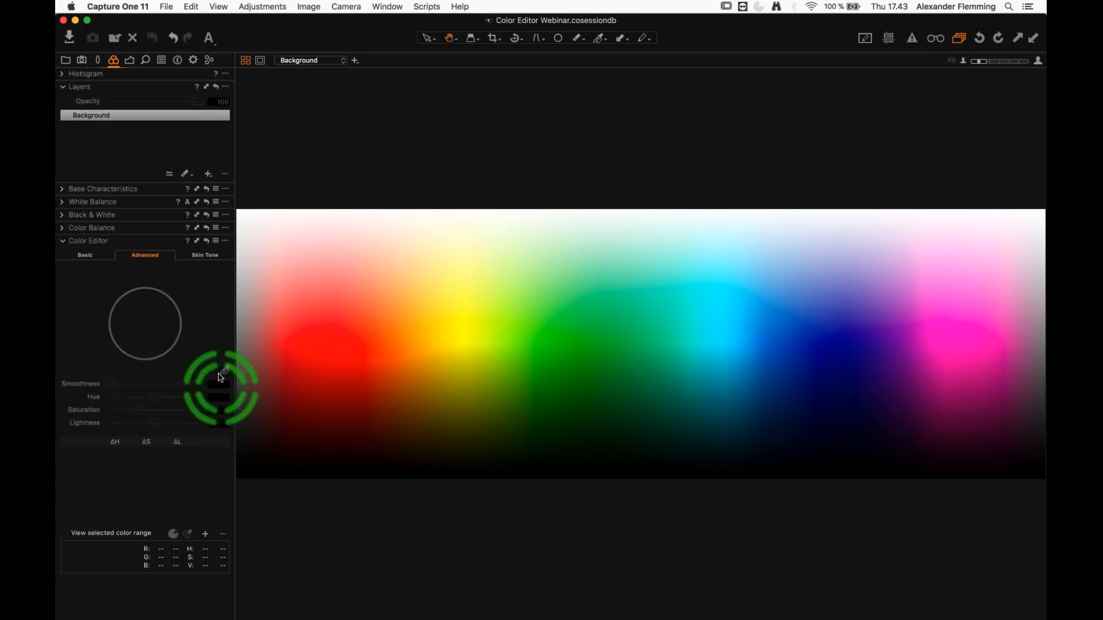
pyautogui.click(85, 252)
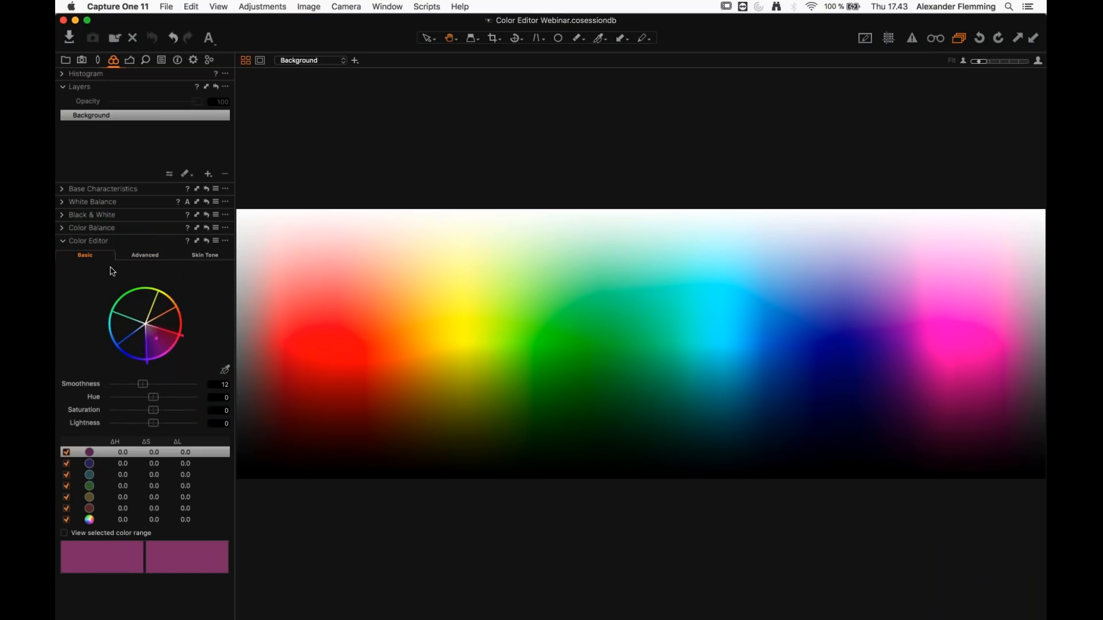
# Step: Widen the yellow range on the basic color wheel by moving its boundary into green, and bring the boundary partly back
pyautogui.click(144, 306)
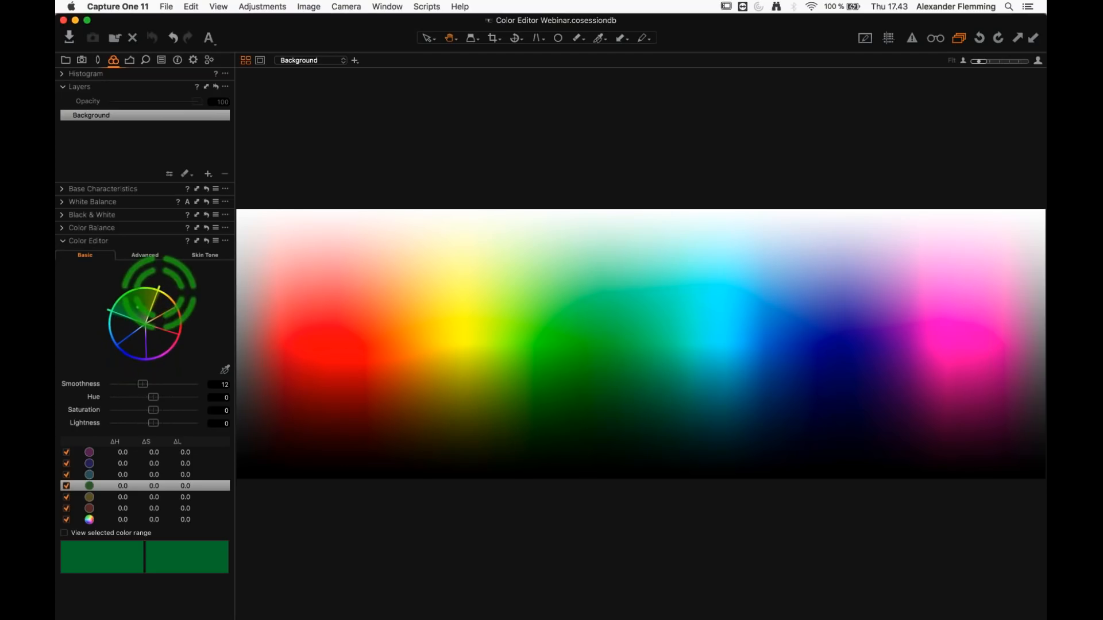
pyautogui.moveTo(158, 287); pyautogui.dragTo(132, 286)
pyautogui.click(160, 302)
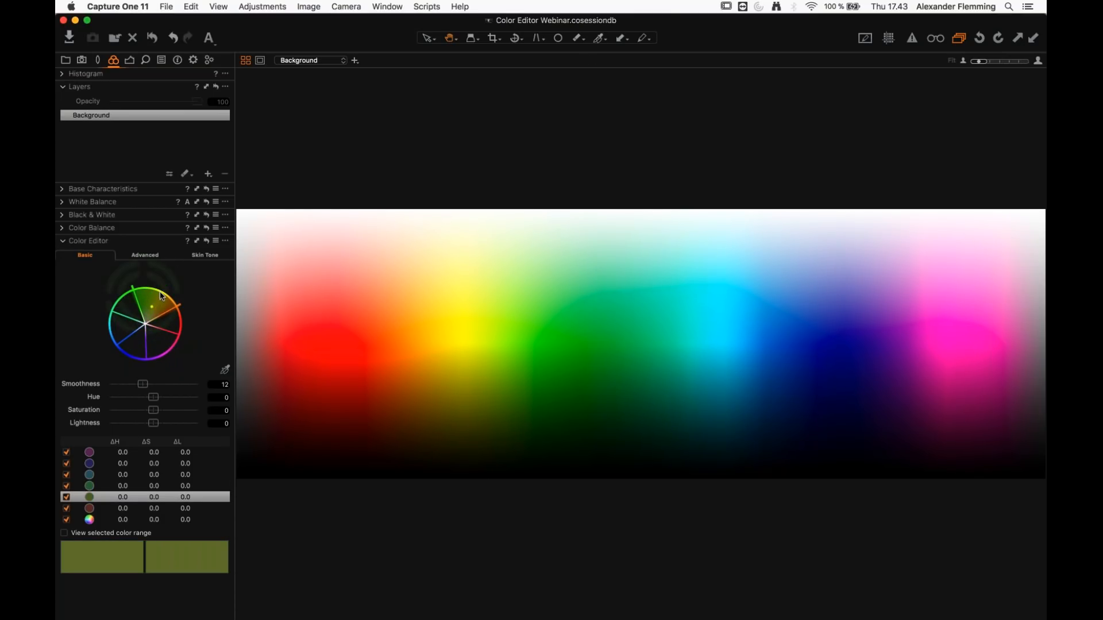
pyautogui.moveTo(139, 291); pyautogui.dragTo(148, 285)
# Step: Go through the green, cyan, blue, magenta and yellow segments of the basic color wheel
pyautogui.click(133, 305)
pyautogui.click(125, 327)
pyautogui.click(136, 343)
pyautogui.click(156, 340)
pyautogui.click(158, 306)
# Step: Switch the Color Editor to Skin Tone mode and pick the green area of the HSL chart as the target color
pyautogui.click(135, 258)
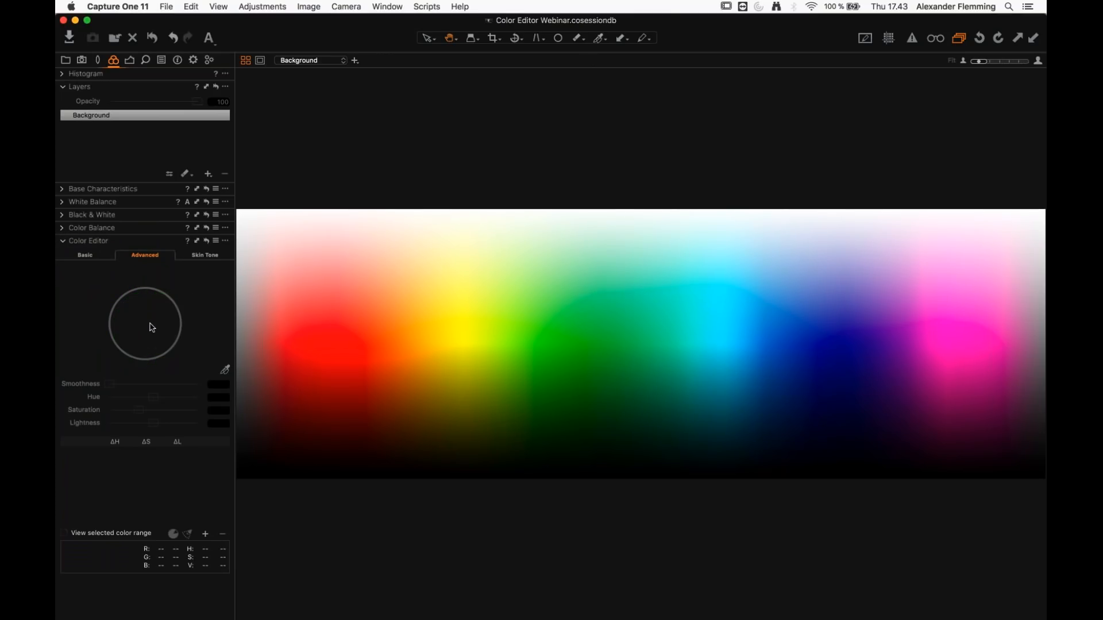
pyautogui.click(143, 244)
pyautogui.click(114, 241)
pyautogui.click(196, 257)
pyautogui.click(196, 259)
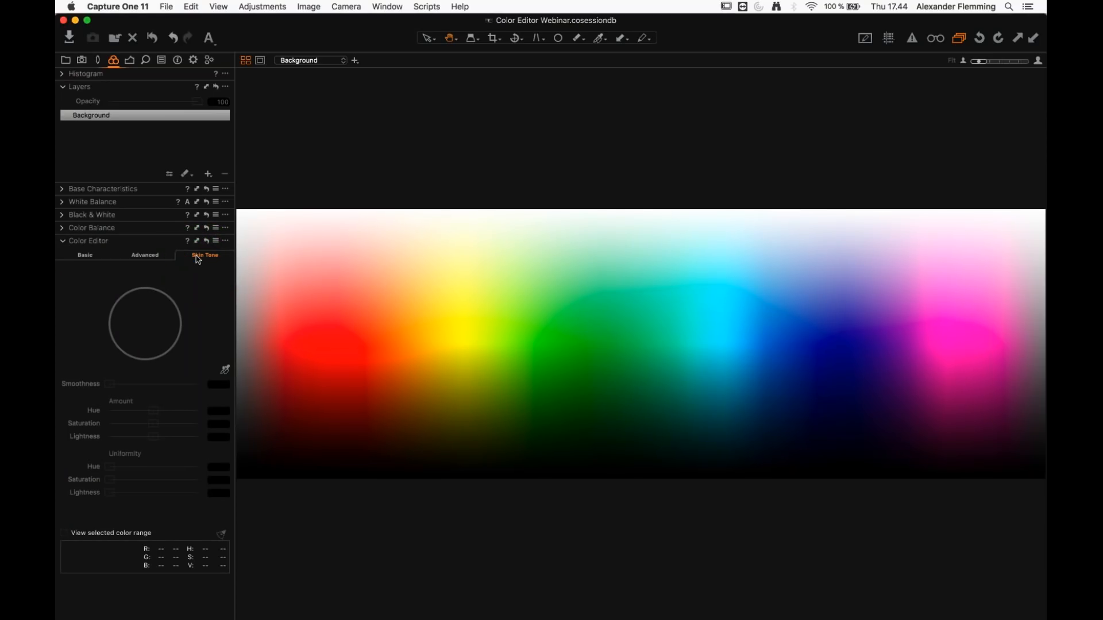
pyautogui.click(197, 261)
pyautogui.click(573, 330)
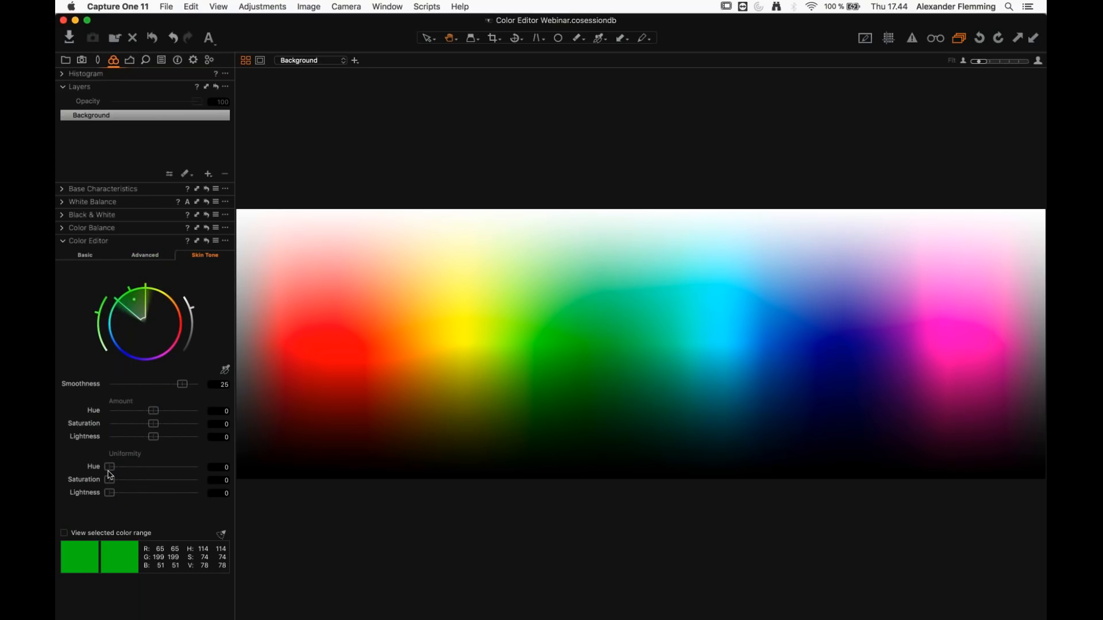
# Step: Extend the green hue range through yellow to orange while viewing the selected color range, and turn that view off
pyautogui.click(92, 535)
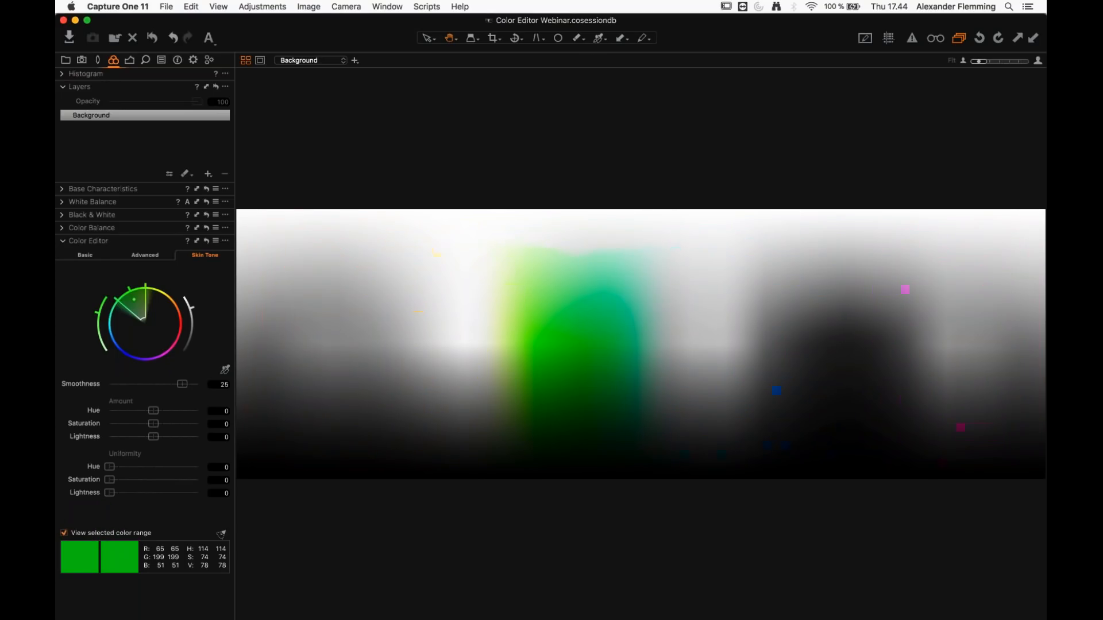
pyautogui.moveTo(146, 285); pyautogui.dragTo(171, 294)
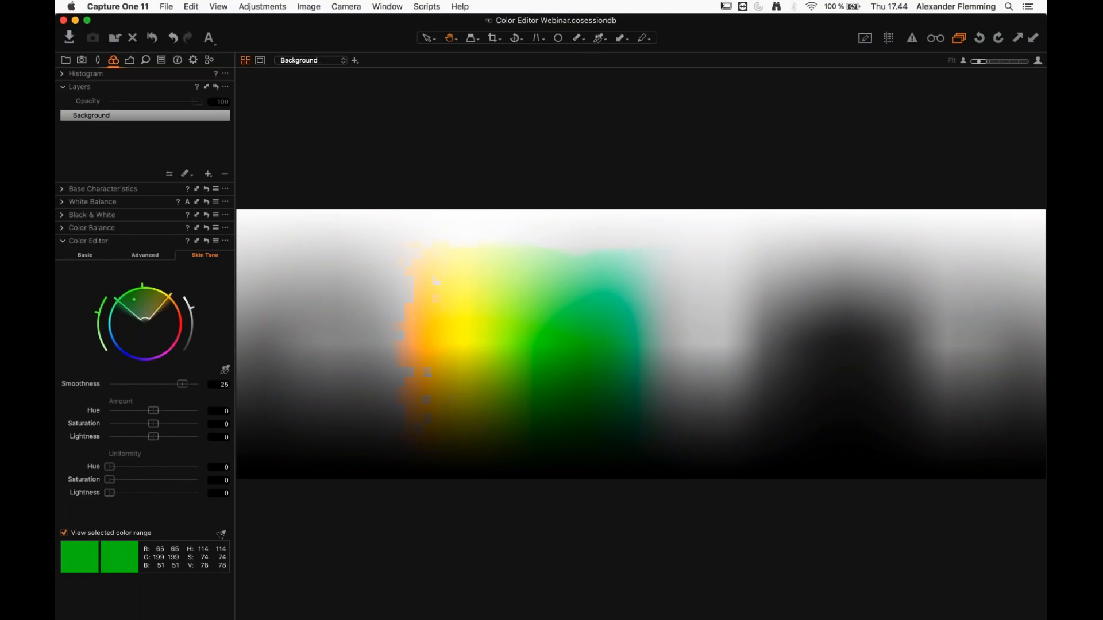
pyautogui.click(107, 534)
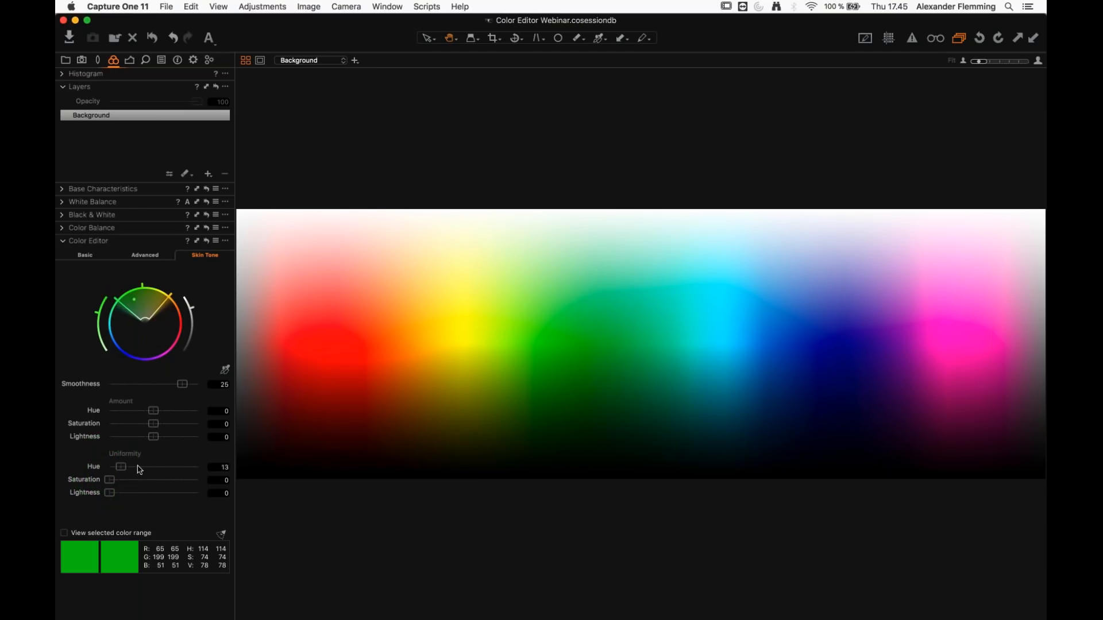
# Step: Set the Skin Tone uniformity for hue, saturation and lightness to 100 each
pyautogui.moveTo(119, 470); pyautogui.dragTo(197, 466)
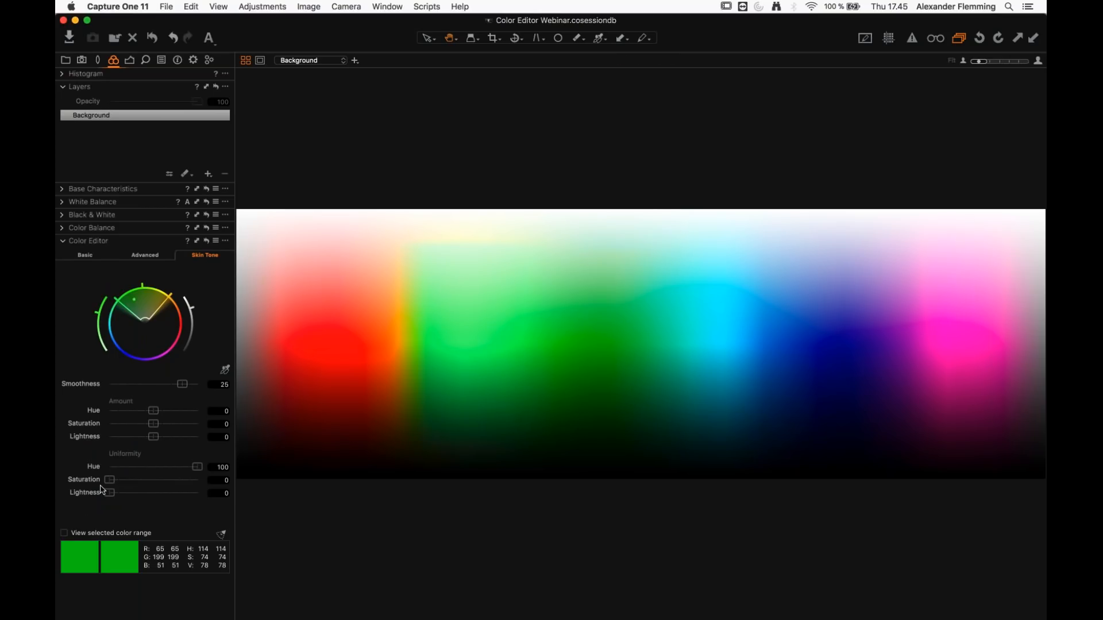
pyautogui.moveTo(113, 483); pyautogui.dragTo(205, 483)
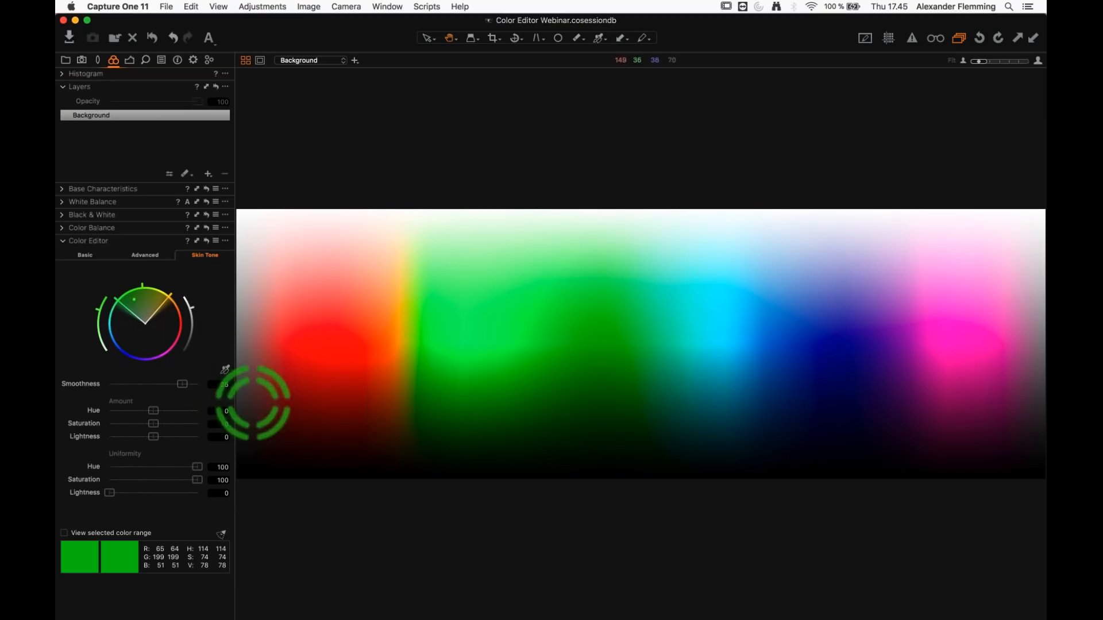
pyautogui.moveTo(111, 496); pyautogui.dragTo(202, 495)
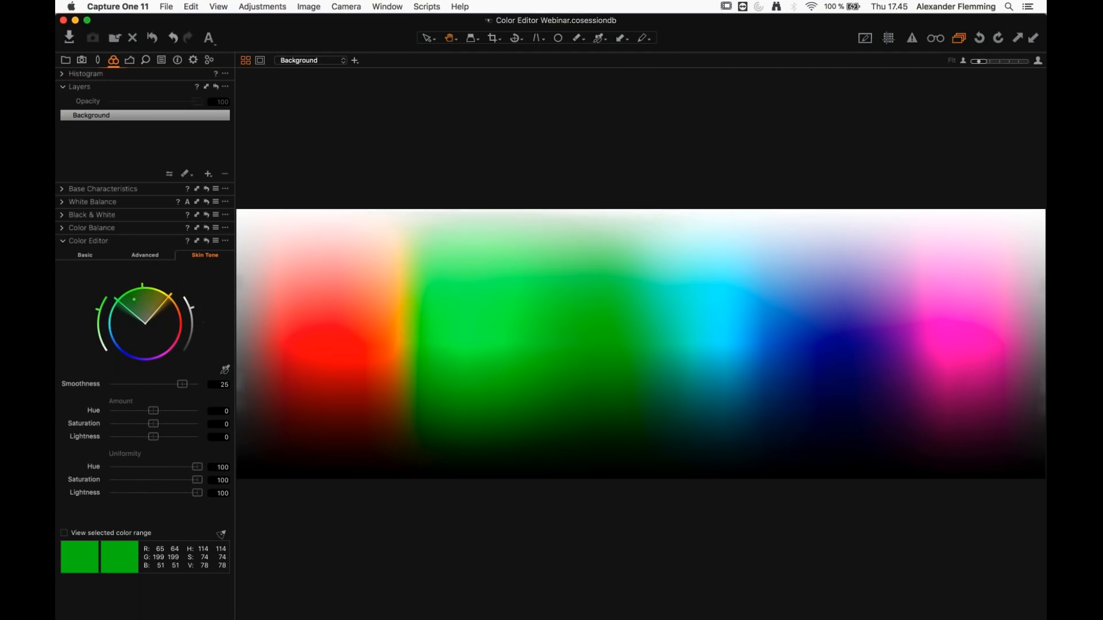
# Step: Try nearly the whole hue wheel with an orange target color, and return to a green target with a narrower green-to-yellow range
pyautogui.moveTo(170, 297); pyautogui.dragTo(113, 300)
pyautogui.moveTo(134, 300)
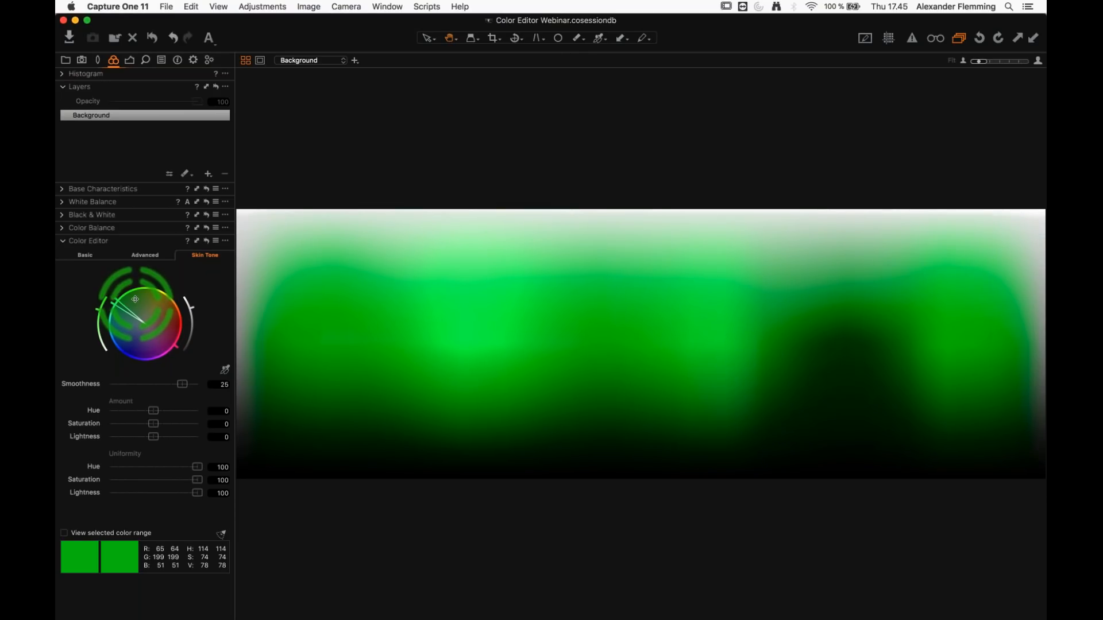
pyautogui.moveTo(138, 299); pyautogui.dragTo(167, 312)
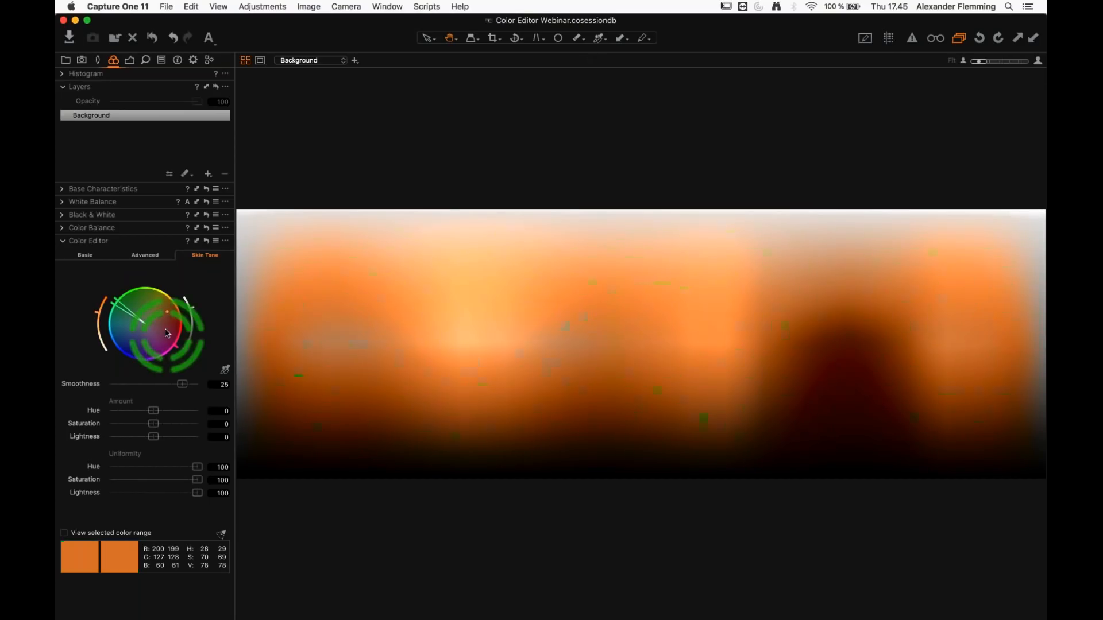
pyautogui.moveTo(114, 303)
pyautogui.mouseDown()
pyautogui.moveTo(182, 339)
pyautogui.moveTo(135, 300)
pyautogui.mouseUp()
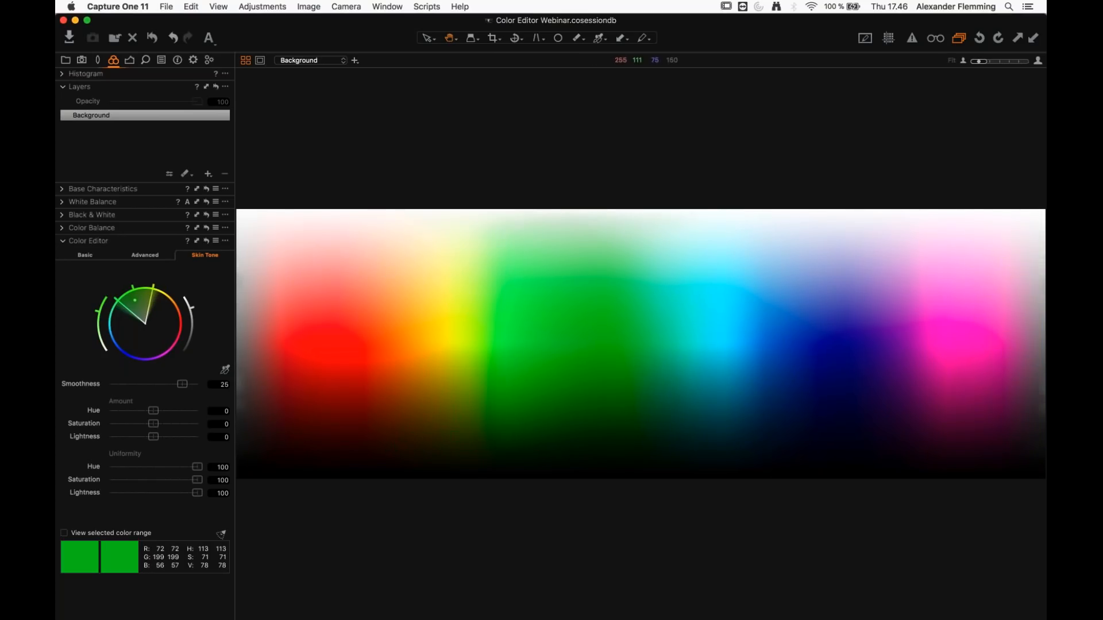
# Step: Display both variants of the long-haired woman's portrait side by side without the browser, with the faces enlarged to 50%
pyautogui.press('super+b')
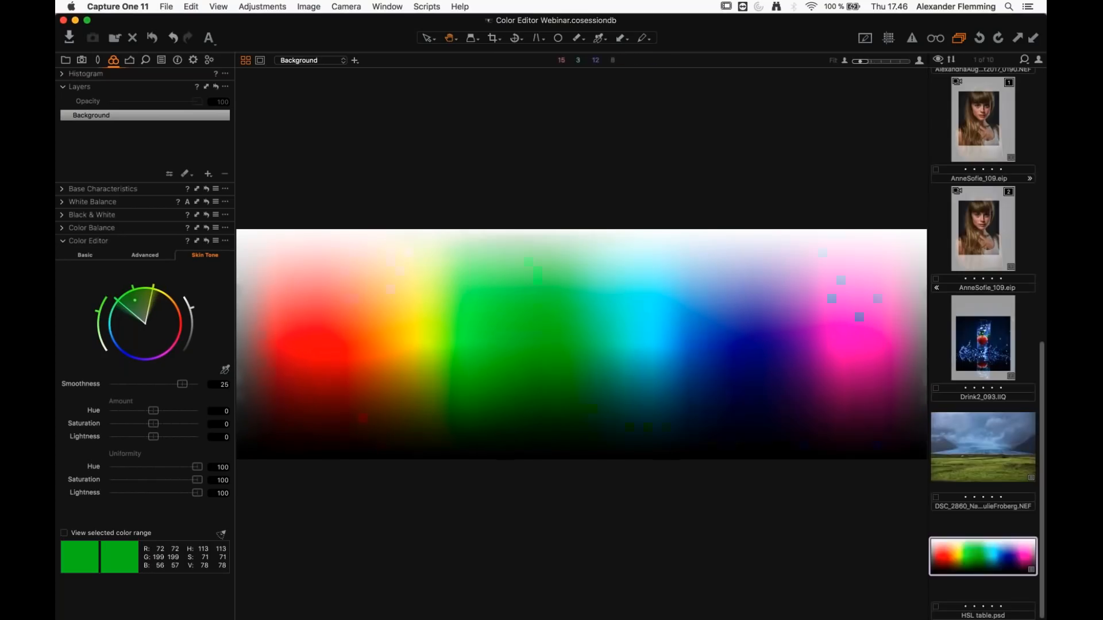
pyautogui.click(974, 151)
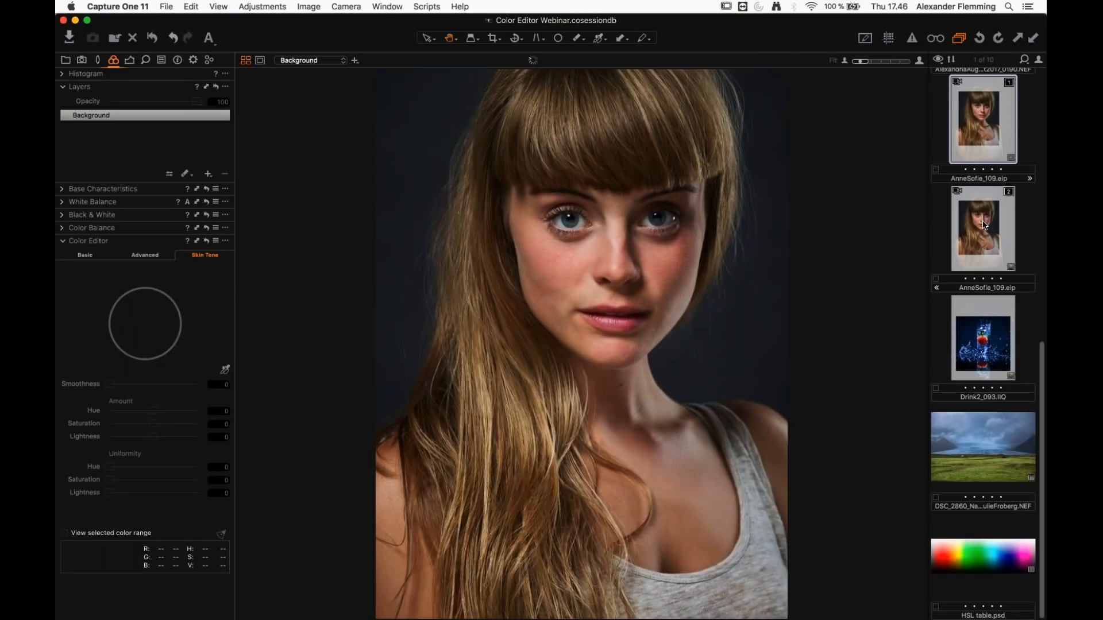
pyautogui.keyDown('super'); pyautogui.click(982, 222); pyautogui.keyUp('super')
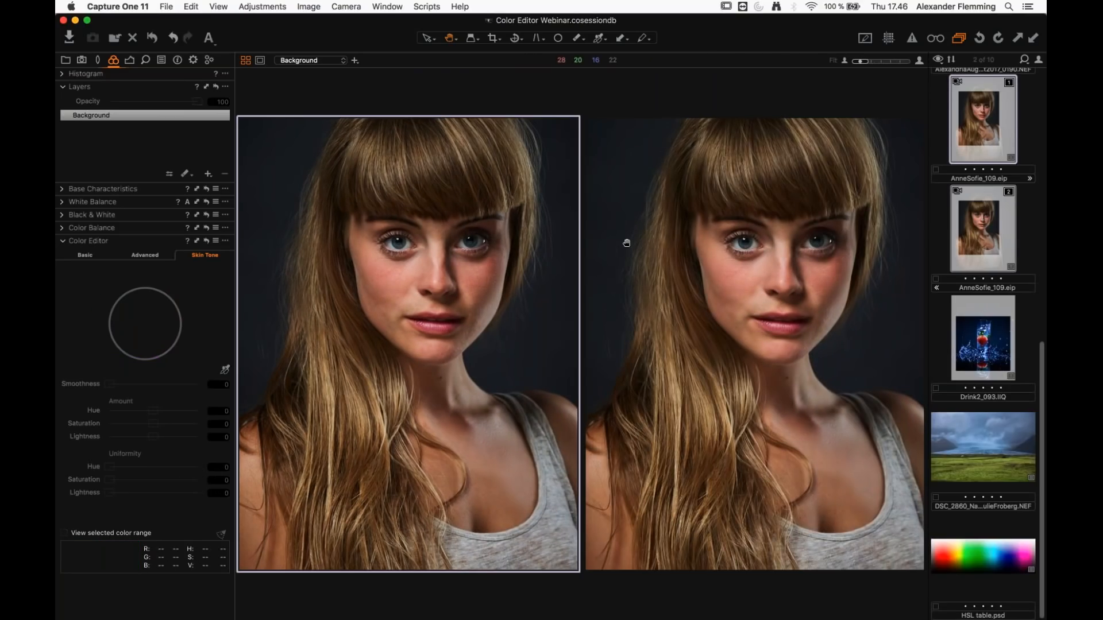
pyautogui.press('super+b')
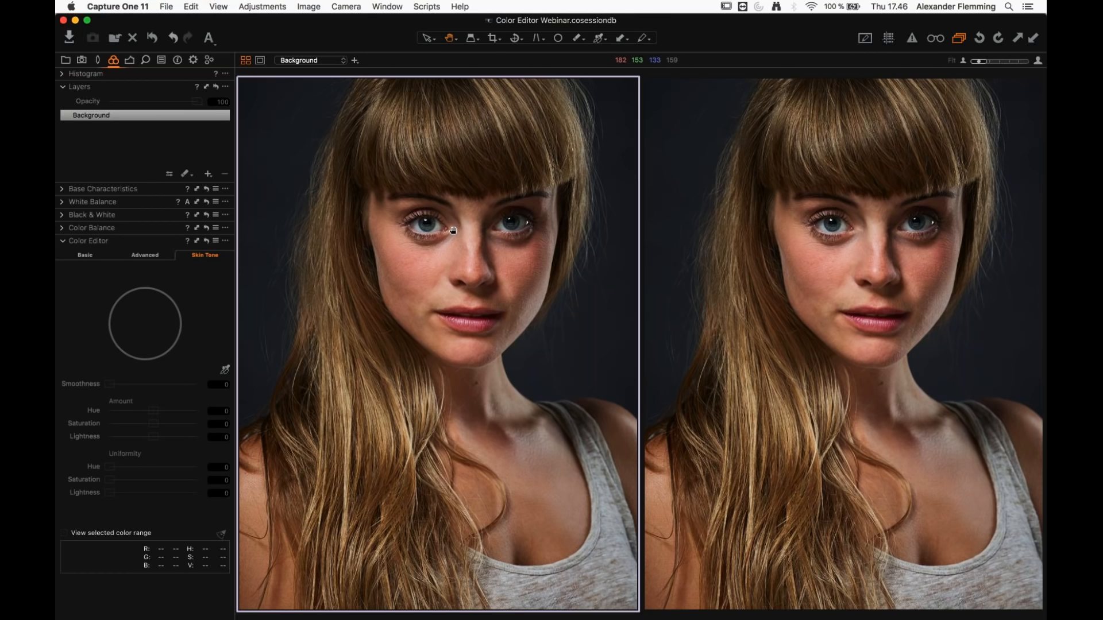
pyautogui.scroll(2, 453, 231)
pyautogui.scroll(1, 453, 230)
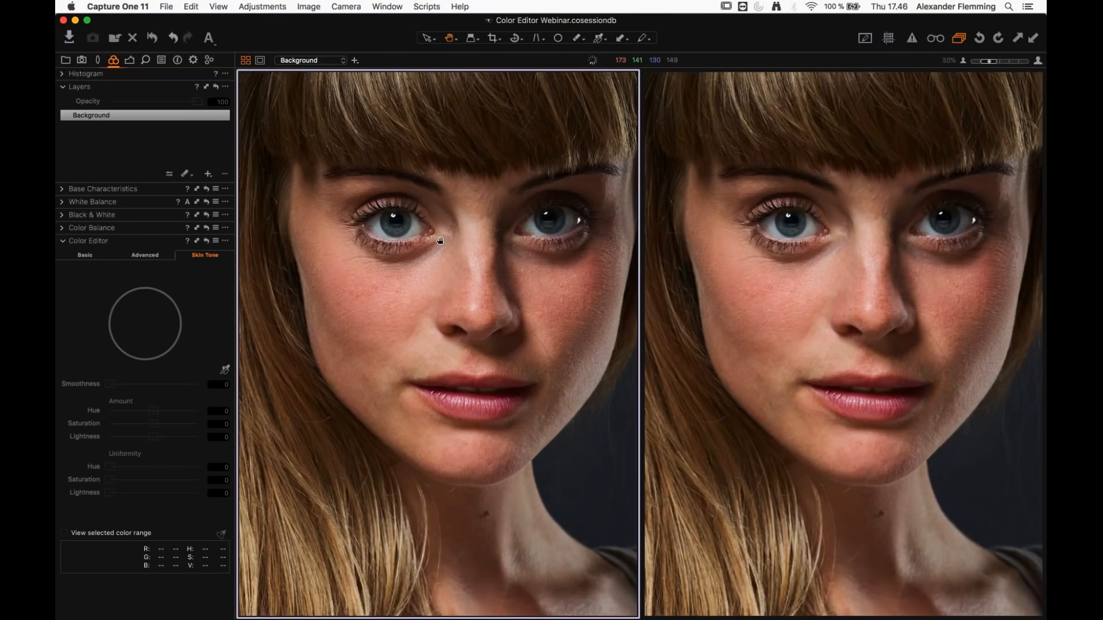
pyautogui.moveTo(426, 243); pyautogui.dragTo(404, 250)
pyautogui.click(144, 142)
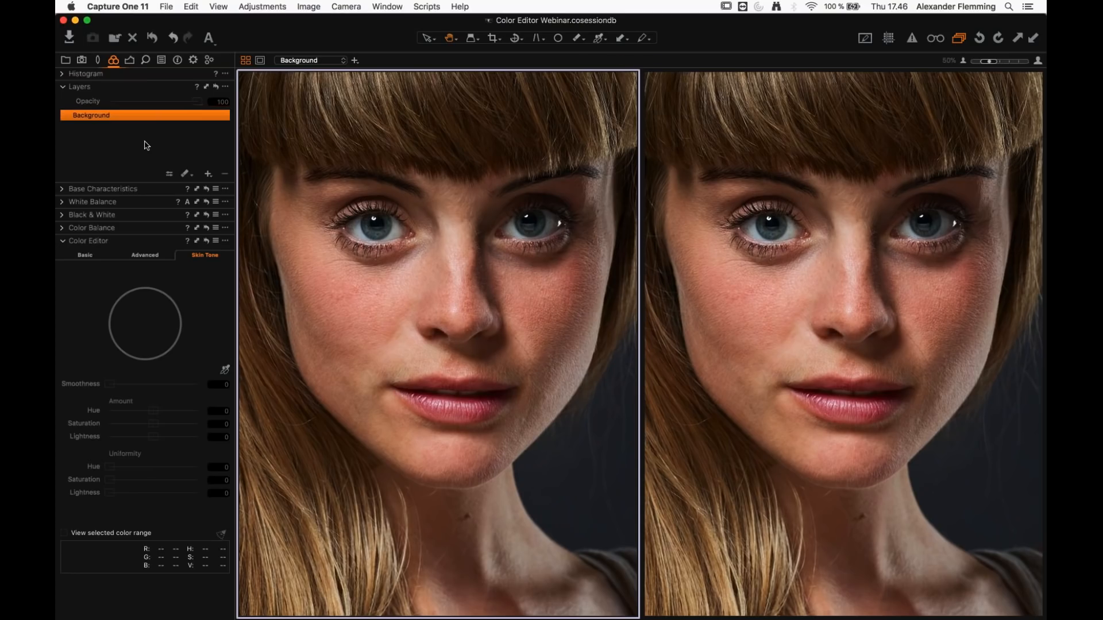
pyautogui.moveTo(475, 317)
pyautogui.mouseDown()
pyautogui.moveTo(474, 293)
pyautogui.moveTo(480, 305)
pyautogui.mouseUp()
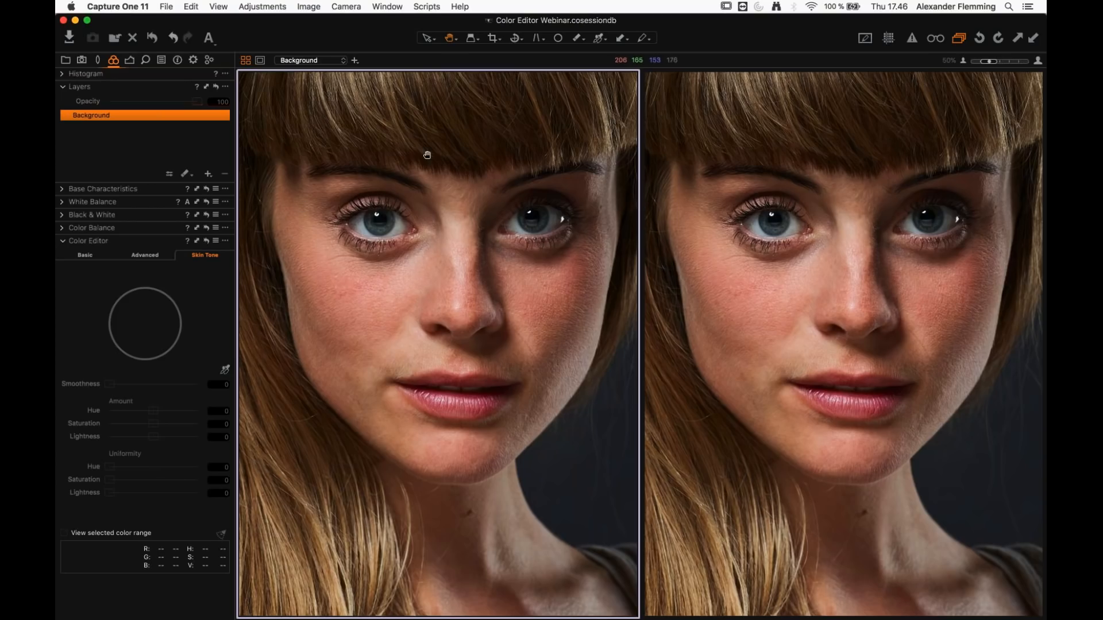
pyautogui.moveTo(425, 281); pyautogui.dragTo(432, 263)
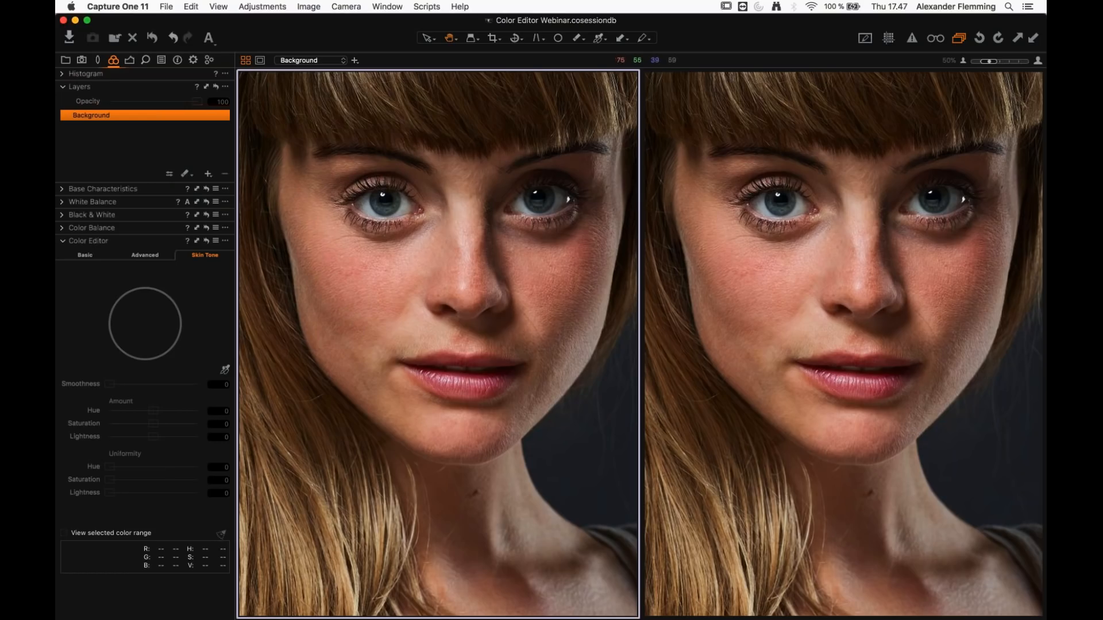
# Step: Add a new empty adjustment layer named "Skin tone" to the first portrait variant
pyautogui.click(208, 174)
pyautogui.write('Skin tone')
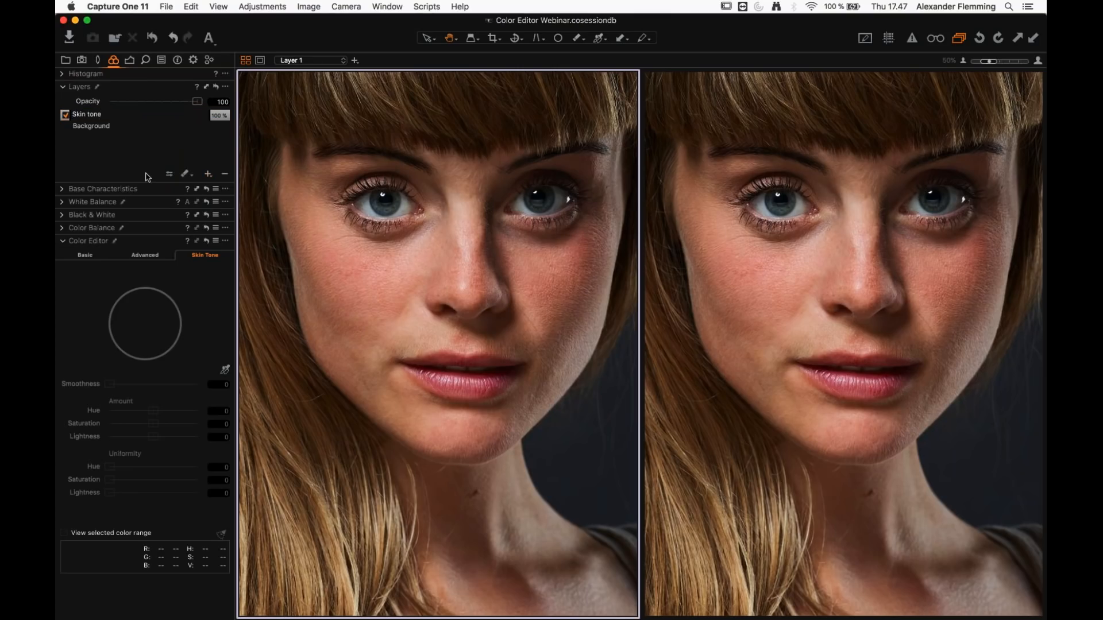
pyautogui.press('Return')
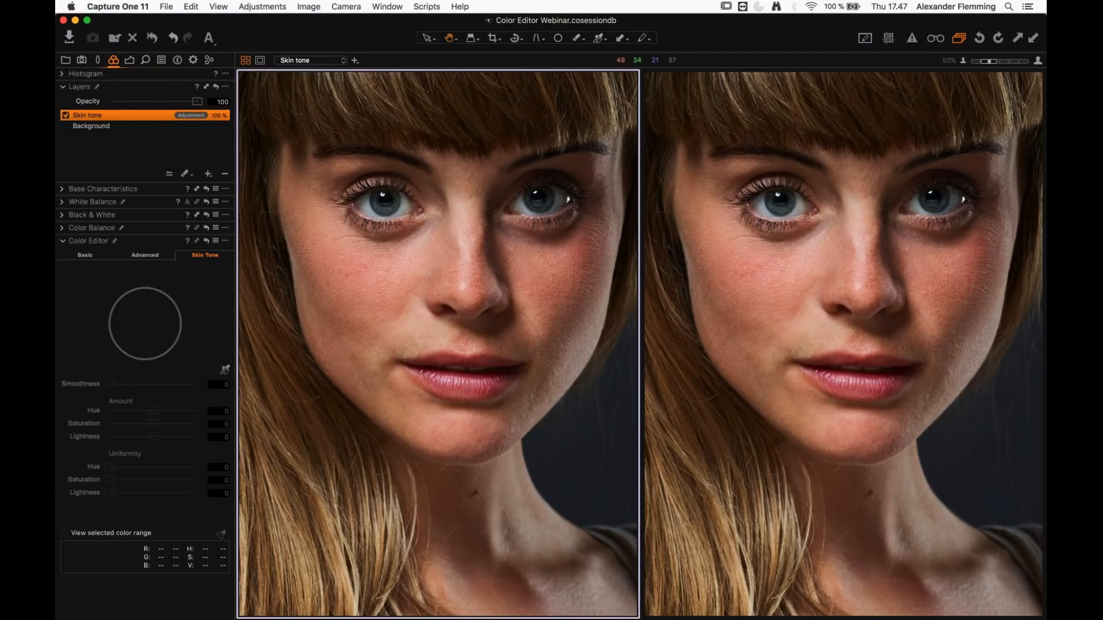
# Step: Paint the Skin tone layer's mask over the face, neck and chest with a brush of size 888 and hardness 74
pyautogui.click(581, 39)
pyautogui.click(606, 43)
pyautogui.rightClick(416, 282)
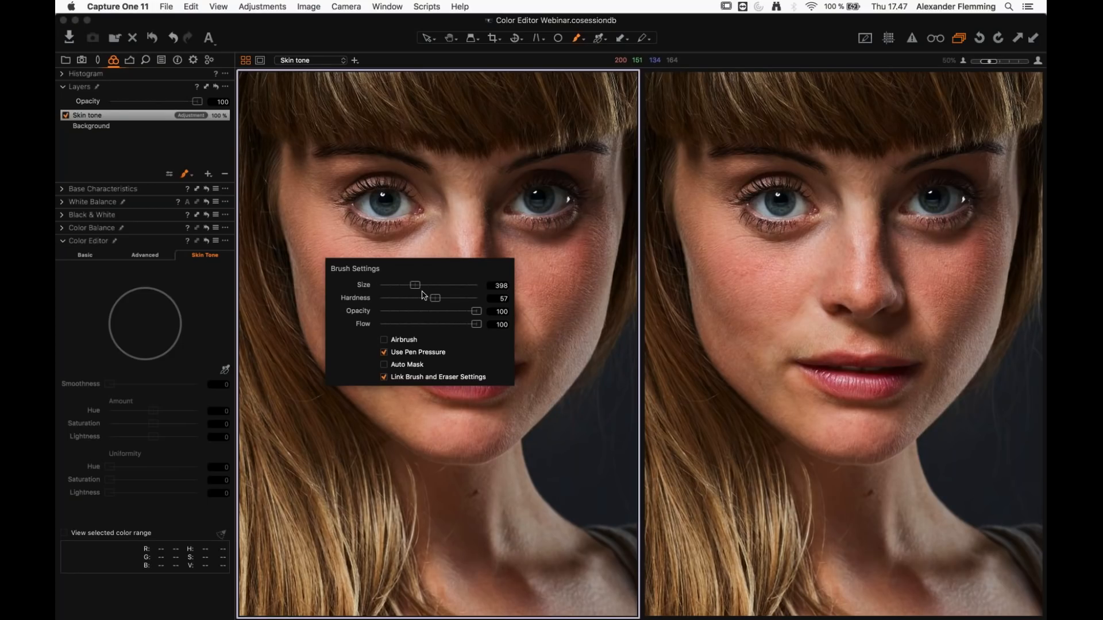
pyautogui.moveTo(422, 292); pyautogui.dragTo(424, 285)
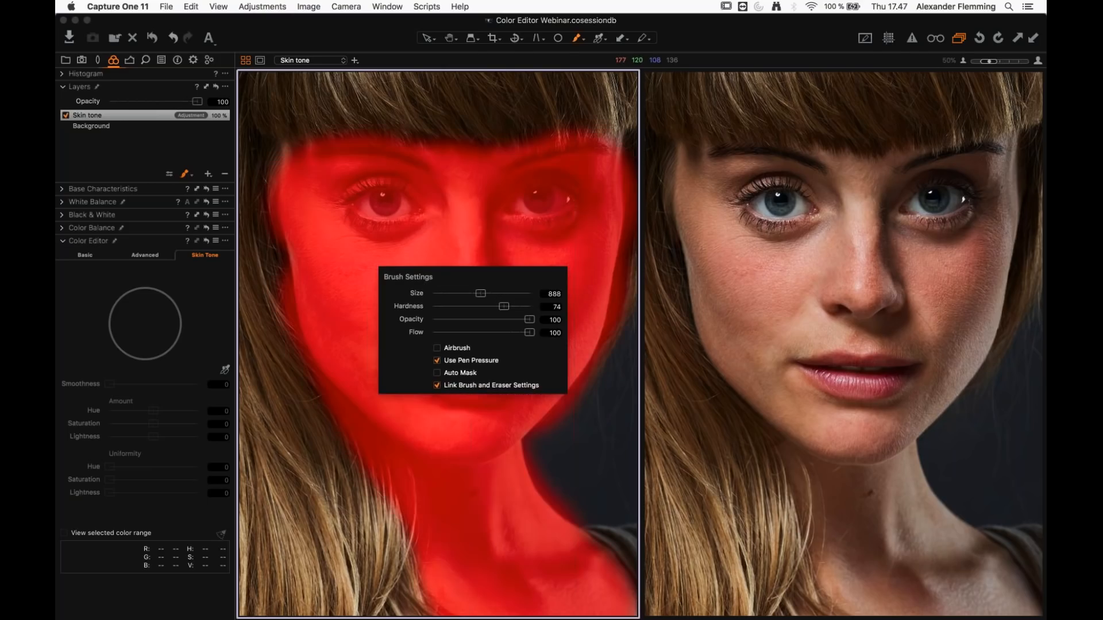
# Step: Erase the Skin tone layer's mask from the lips and both eyes, and hide the mask overlay
pyautogui.press('e')
pyautogui.moveTo(479, 371)
pyautogui.mouseDown()
pyautogui.moveTo(433, 371)
pyautogui.moveTo(499, 369)
pyautogui.moveTo(409, 384)
pyautogui.mouseUp()
pyautogui.press('e')
pyautogui.moveTo(374, 202); pyautogui.dragTo(394, 206)
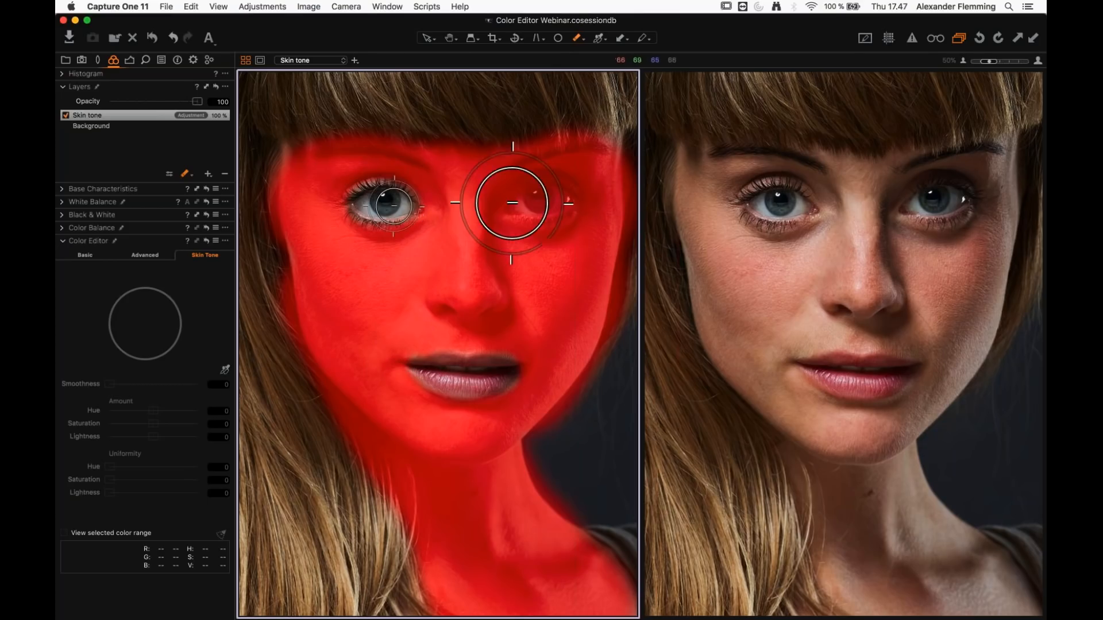
pyautogui.moveTo(555, 198)
pyautogui.mouseDown()
pyautogui.moveTo(522, 201)
pyautogui.moveTo(574, 218)
pyautogui.mouseUp()
pyautogui.press('m')
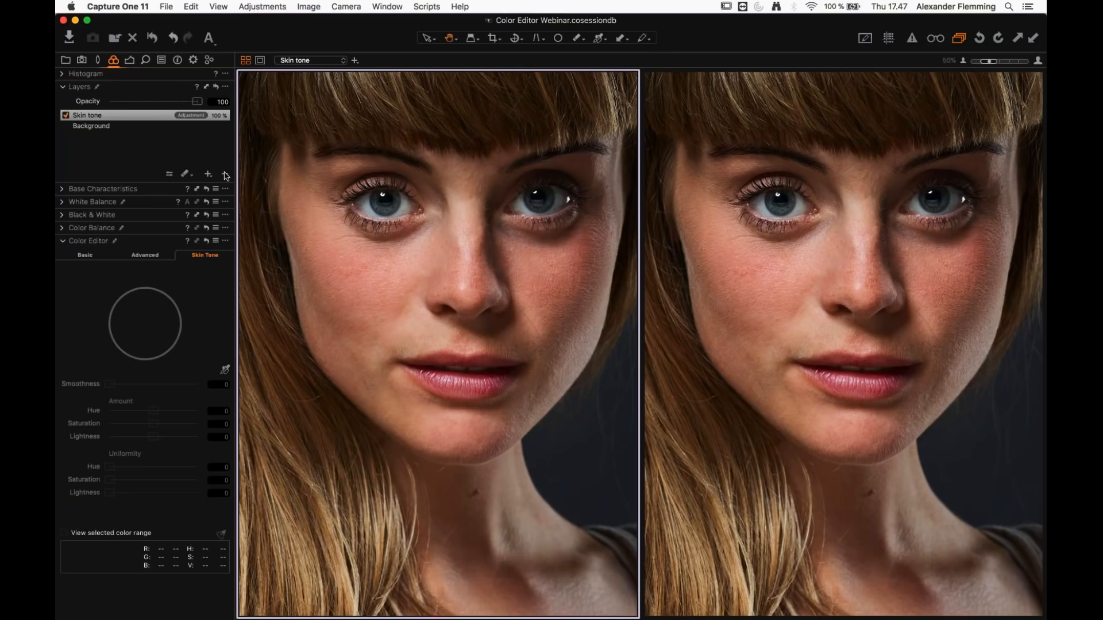
# Step: Sample the skin beside the nose as the Skin Tone target color and extend its selected range outward to more saturated tones
pyautogui.click(205, 258)
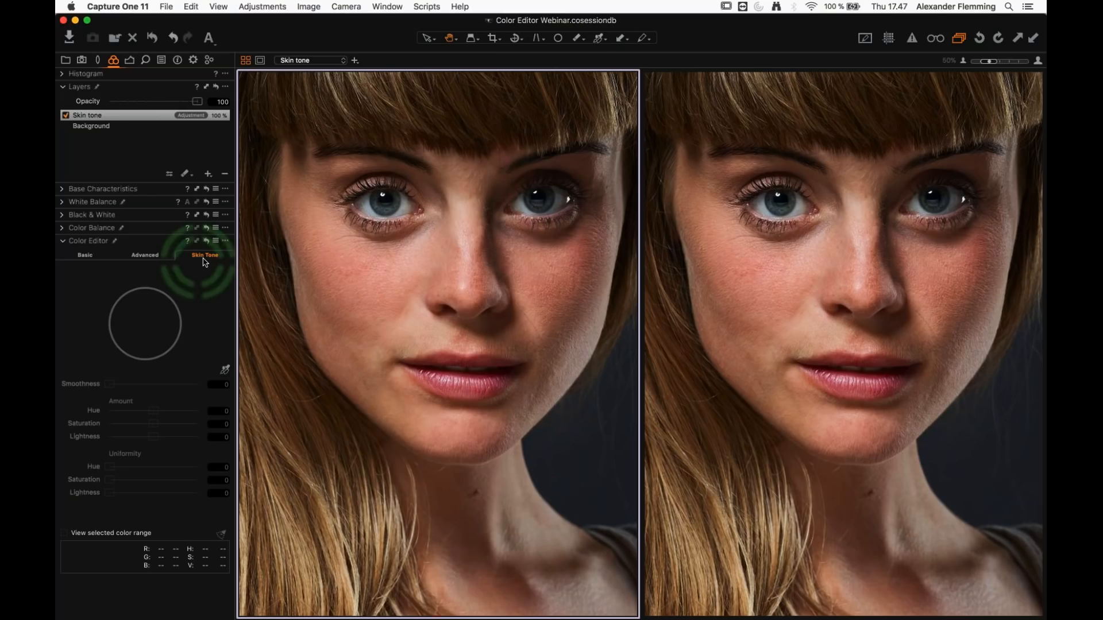
pyautogui.click(228, 370)
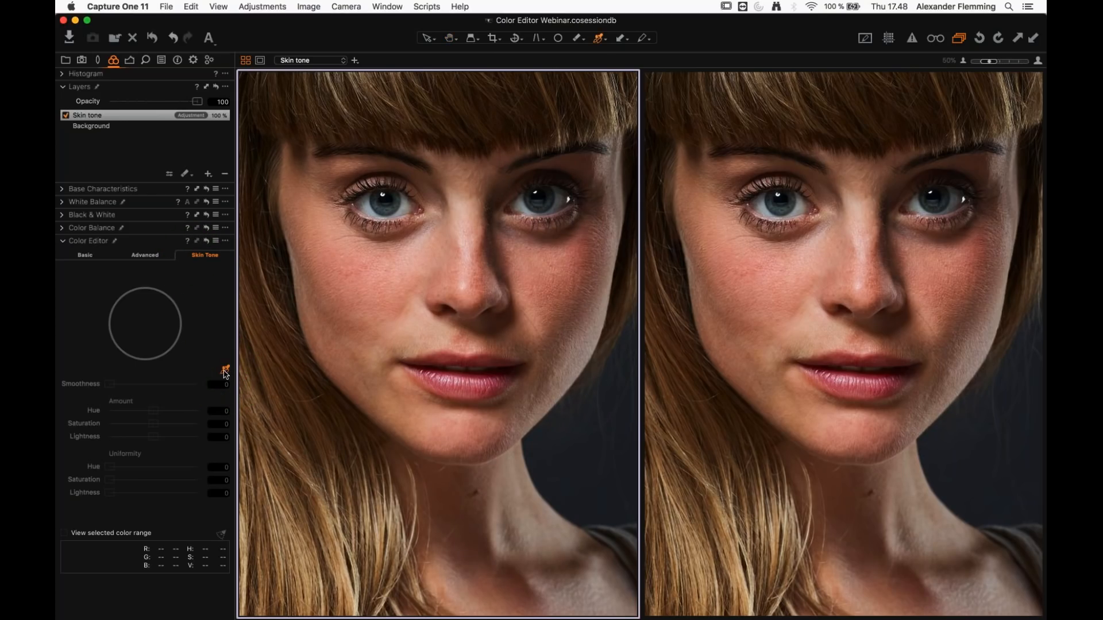
pyautogui.click(409, 260)
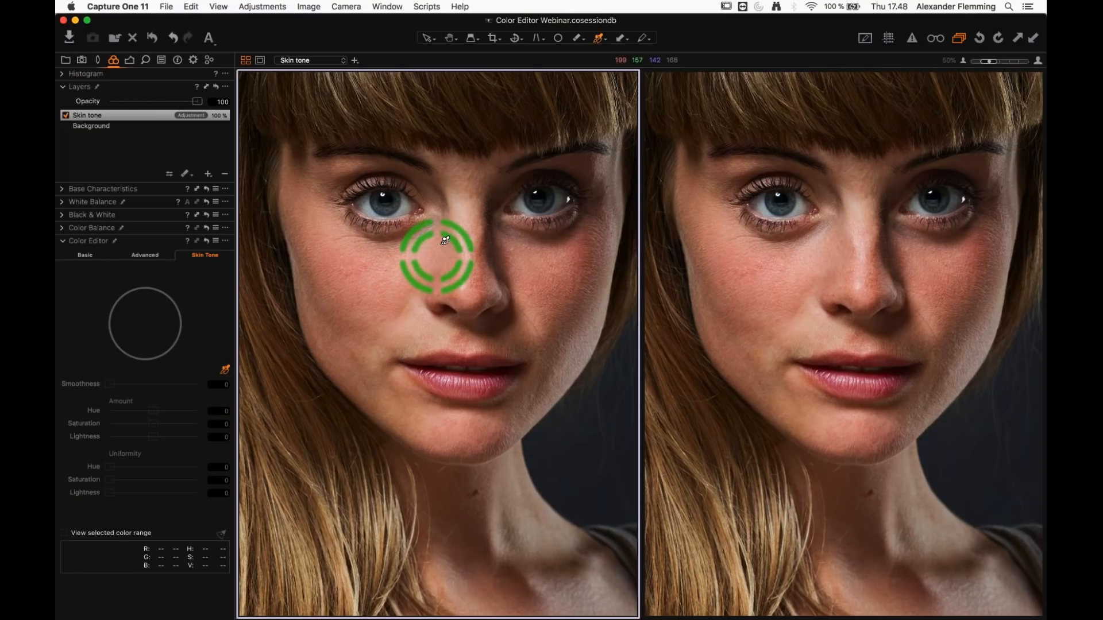
pyautogui.click(429, 247)
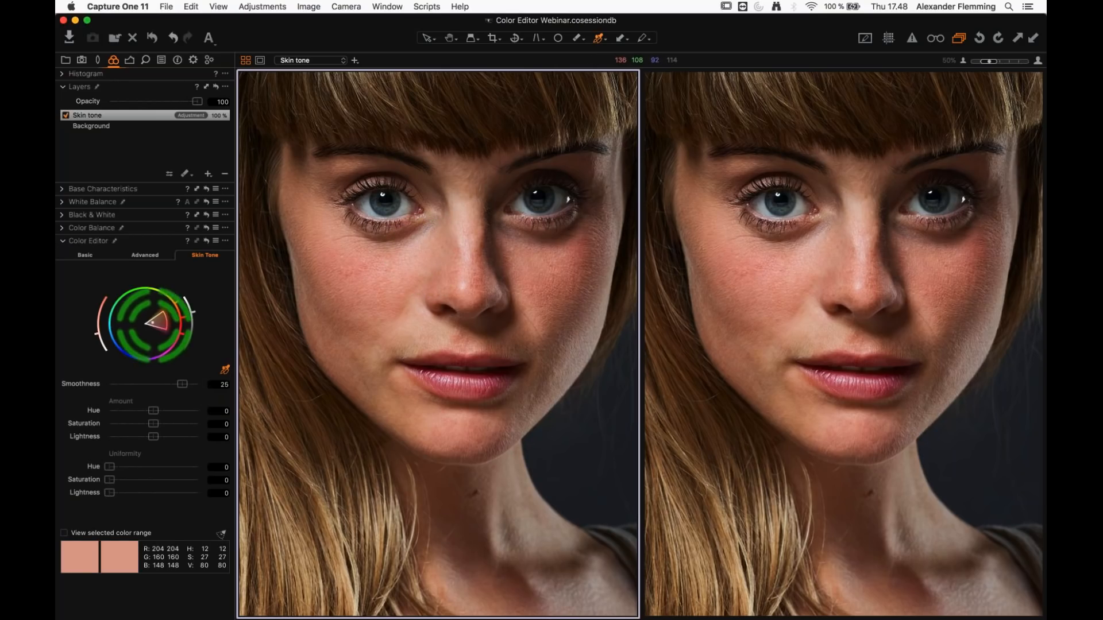
pyautogui.moveTo(167, 325); pyautogui.dragTo(175, 324)
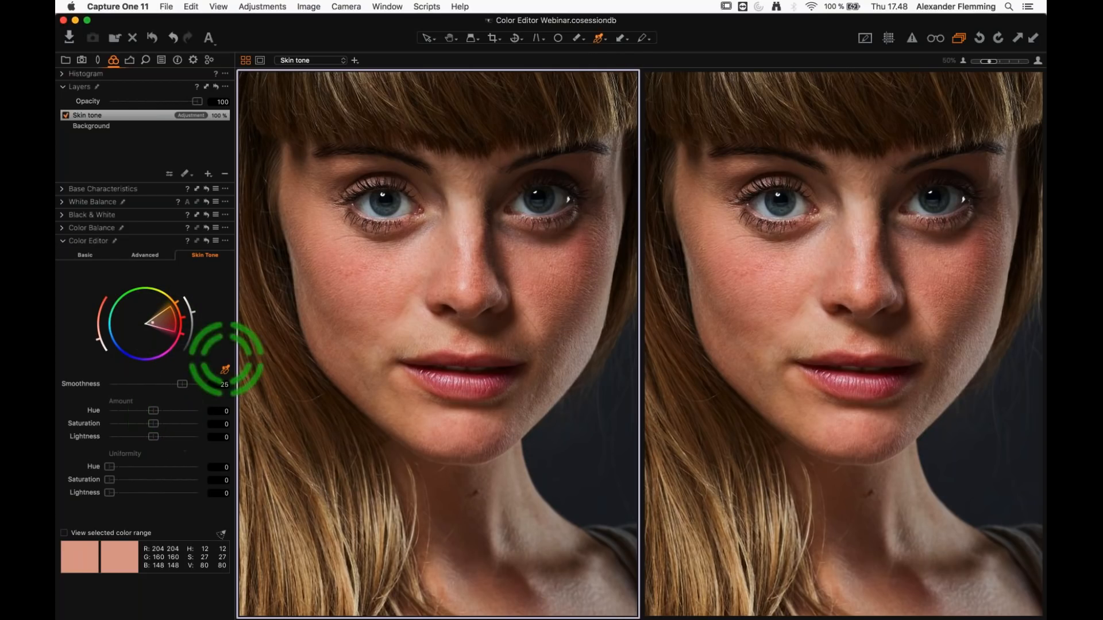
pyautogui.press('h')
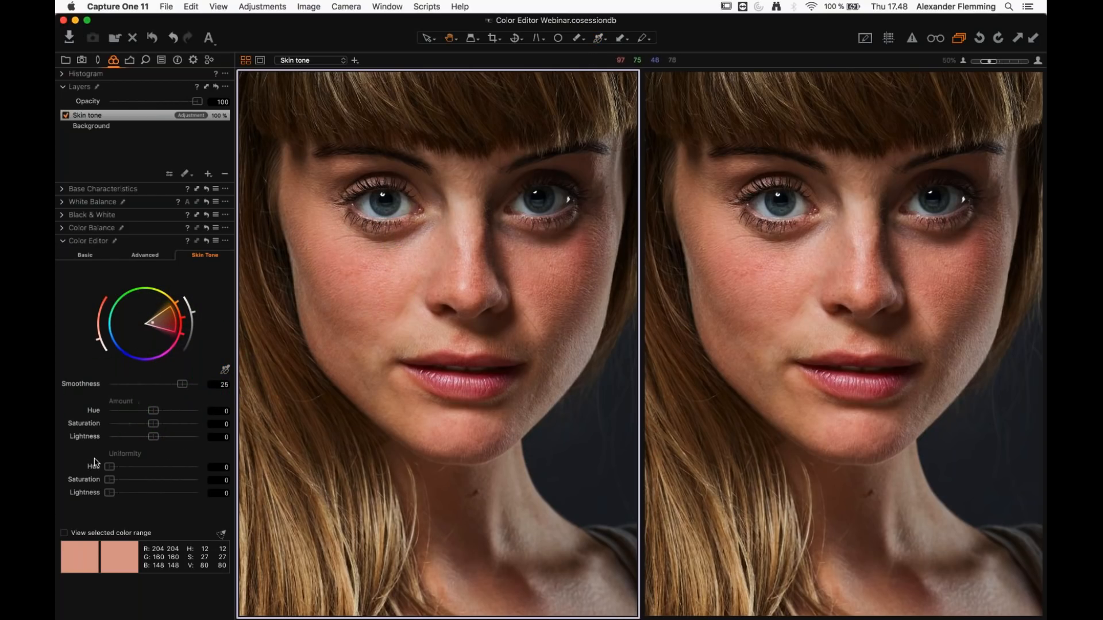
# Step: Try Hue uniformity at 100 on the skin, and settle on 64 with the Hue amount at 4.3
pyautogui.click(109, 468)
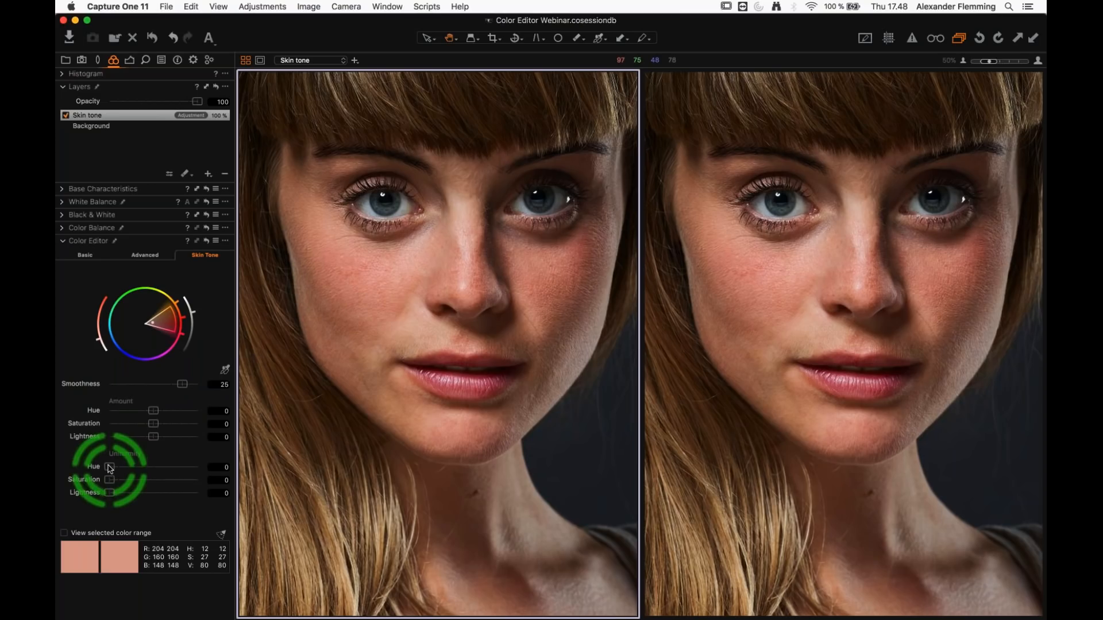
pyautogui.moveTo(109, 468); pyautogui.dragTo(197, 467)
pyautogui.click(381, 270)
pyautogui.moveTo(395, 272); pyautogui.dragTo(552, 269)
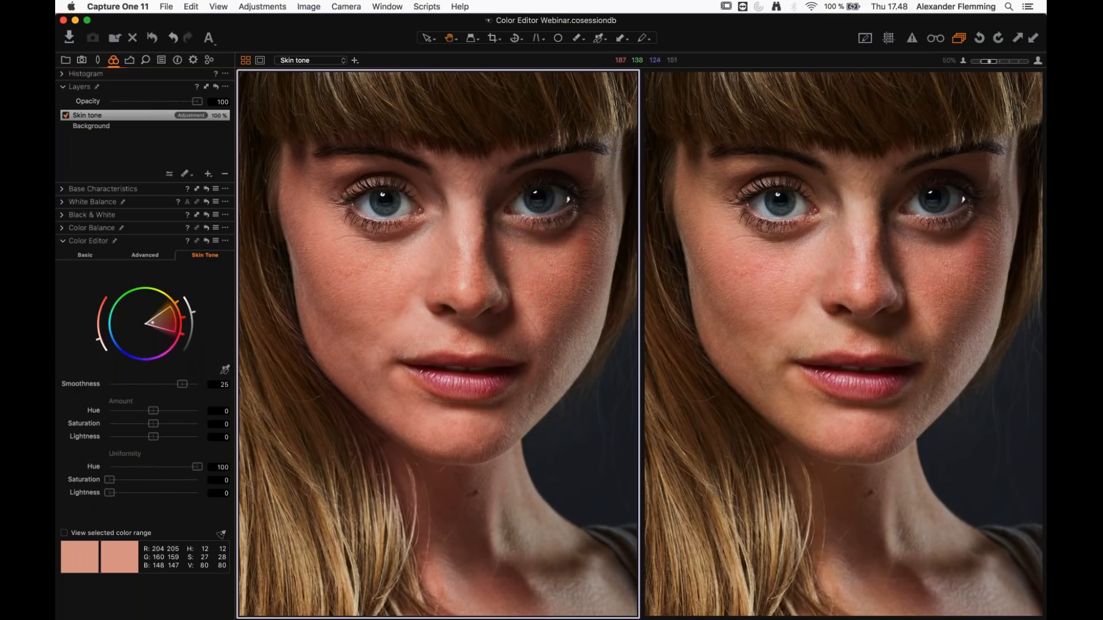
pyautogui.moveTo(783, 269); pyautogui.dragTo(801, 339)
pyautogui.moveTo(158, 412); pyautogui.dragTo(192, 414)
pyautogui.moveTo(198, 468); pyautogui.dragTo(165, 471)
# Step: Even out the cheek's saturation differences by setting Saturation uniformity to 49.2
pyautogui.click(109, 481)
pyautogui.click(388, 310)
pyautogui.moveTo(386, 310); pyautogui.dragTo(422, 331)
pyautogui.click(110, 481)
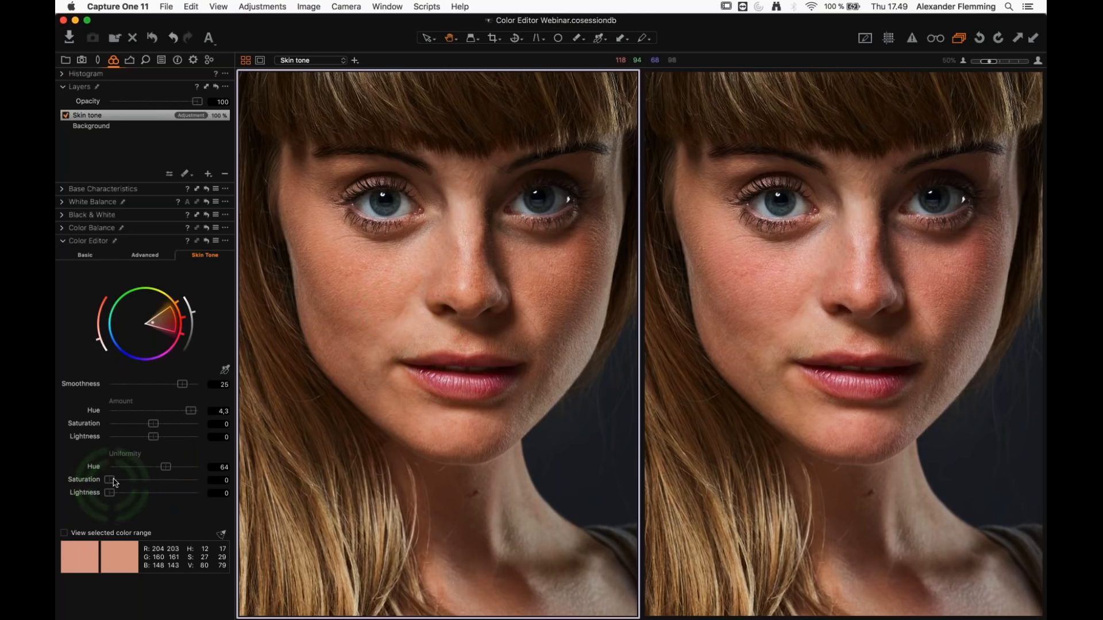
pyautogui.moveTo(113, 482); pyautogui.dragTo(165, 484)
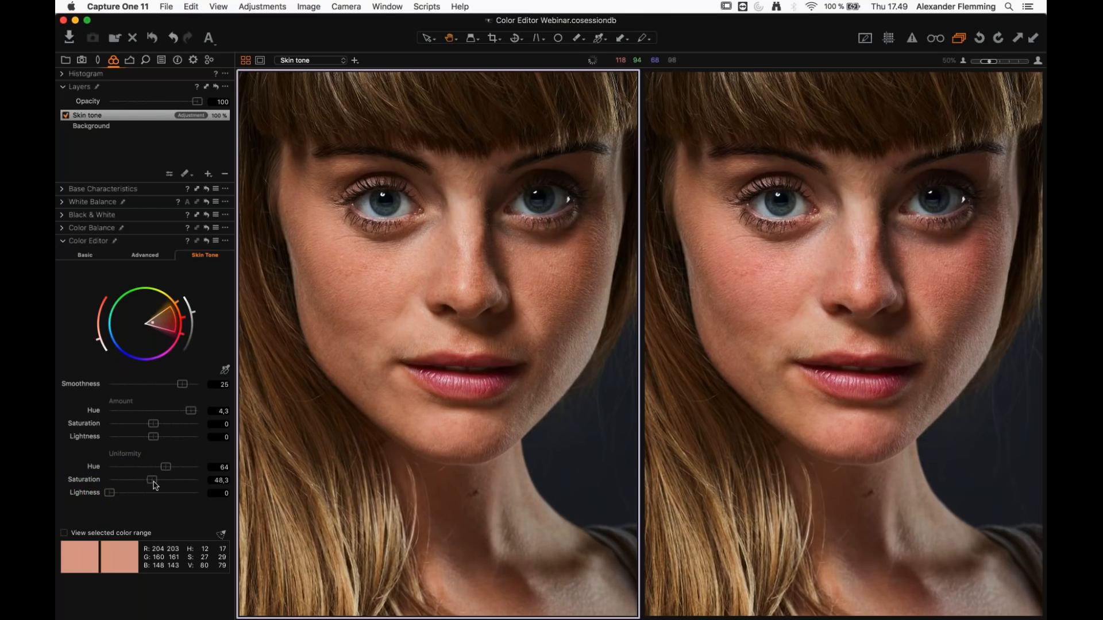
pyautogui.click(422, 332)
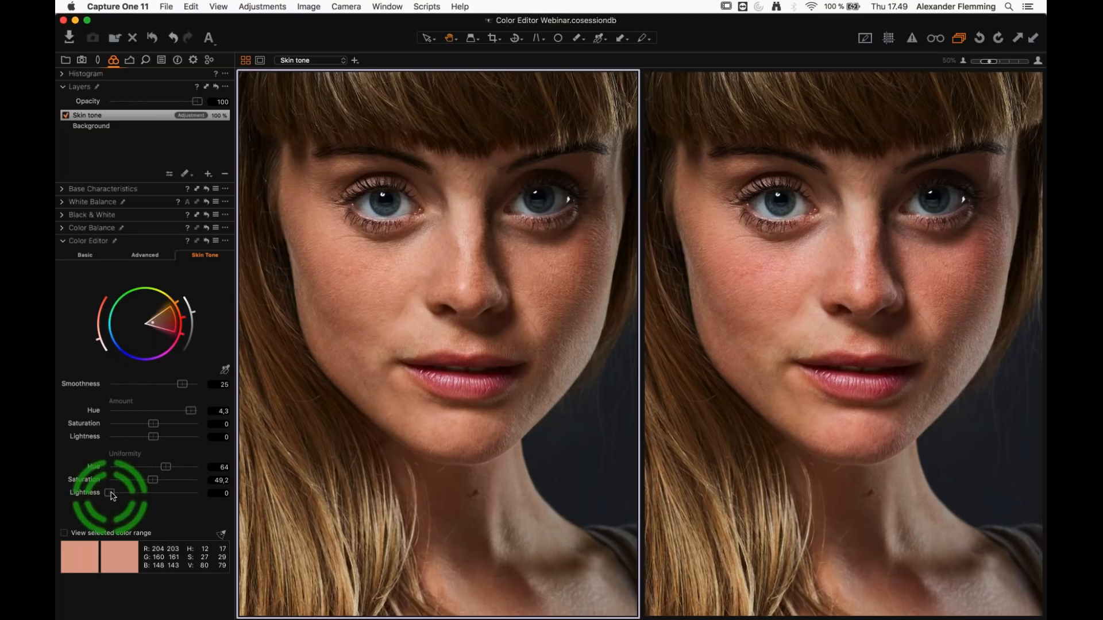
# Step: Try Lightness uniformity at 100 on the skin, and bring it down to 10.3
pyautogui.moveTo(111, 493); pyautogui.dragTo(201, 493)
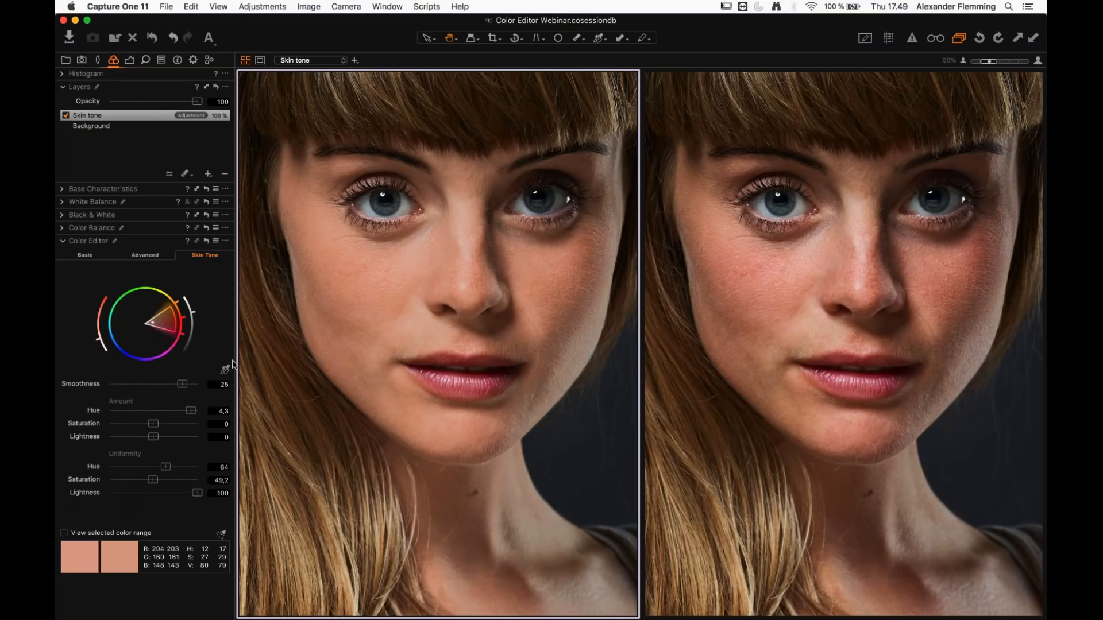
pyautogui.moveTo(187, 495); pyautogui.dragTo(119, 495)
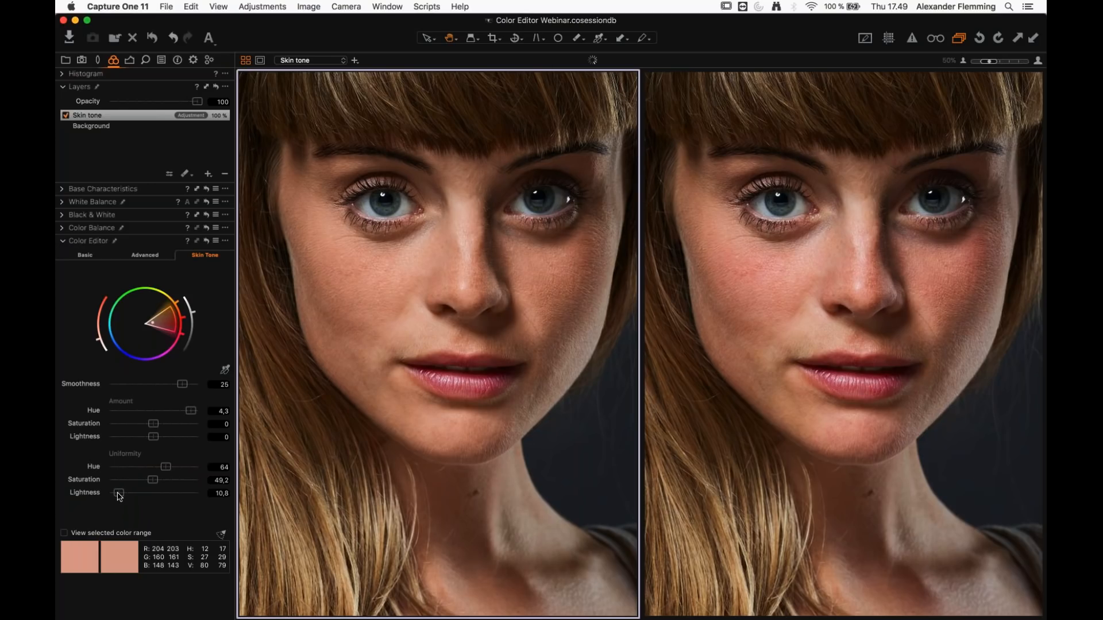
pyautogui.click(421, 324)
# Step: View the retouched variant alone and switch the Skin tone layer off and on to compare before and after
pyautogui.click(247, 62)
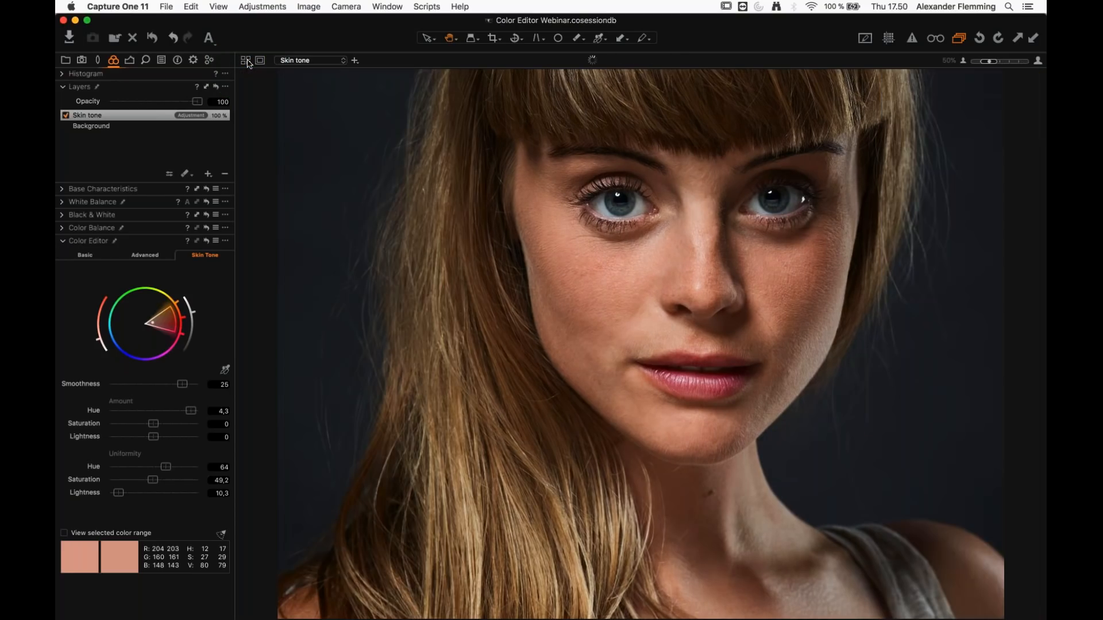
pyautogui.click(65, 115)
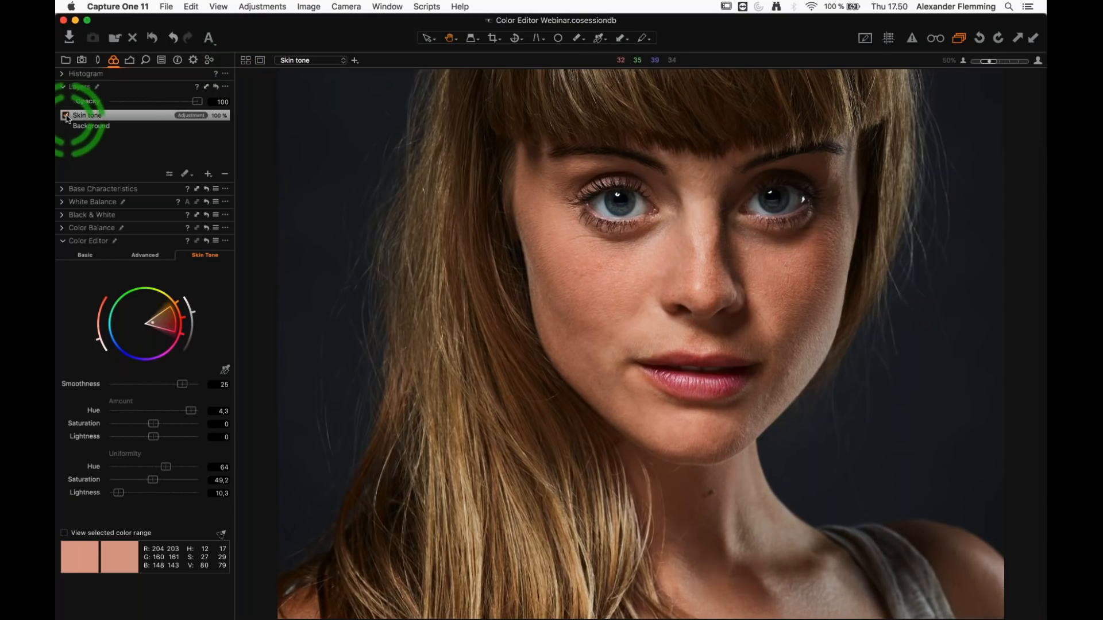
pyautogui.click(65, 116)
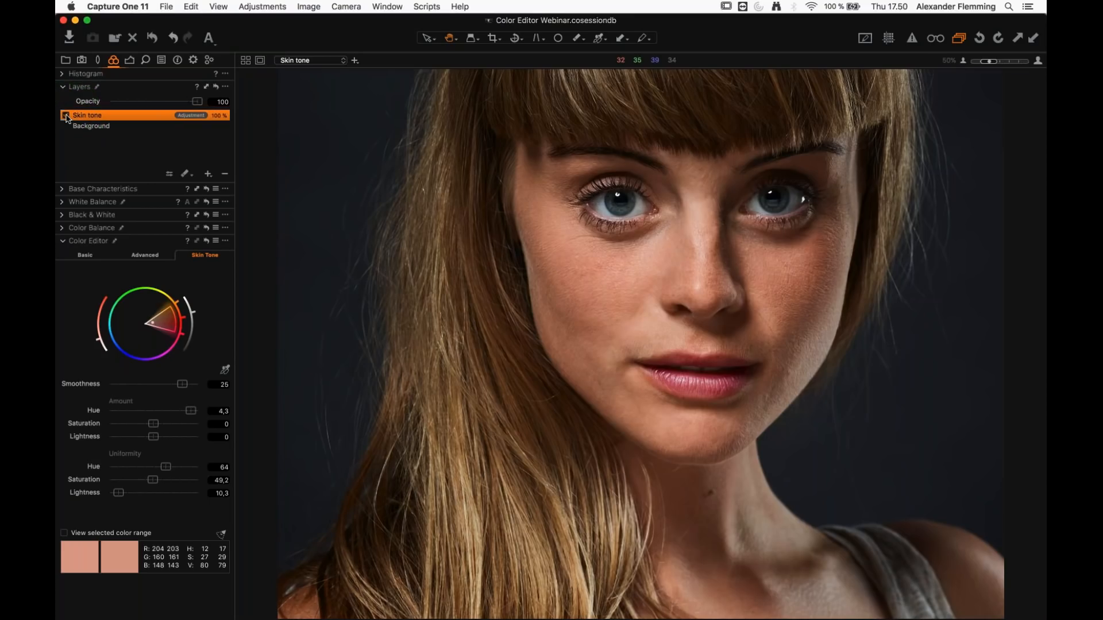
pyautogui.click(66, 116)
pyautogui.click(65, 116)
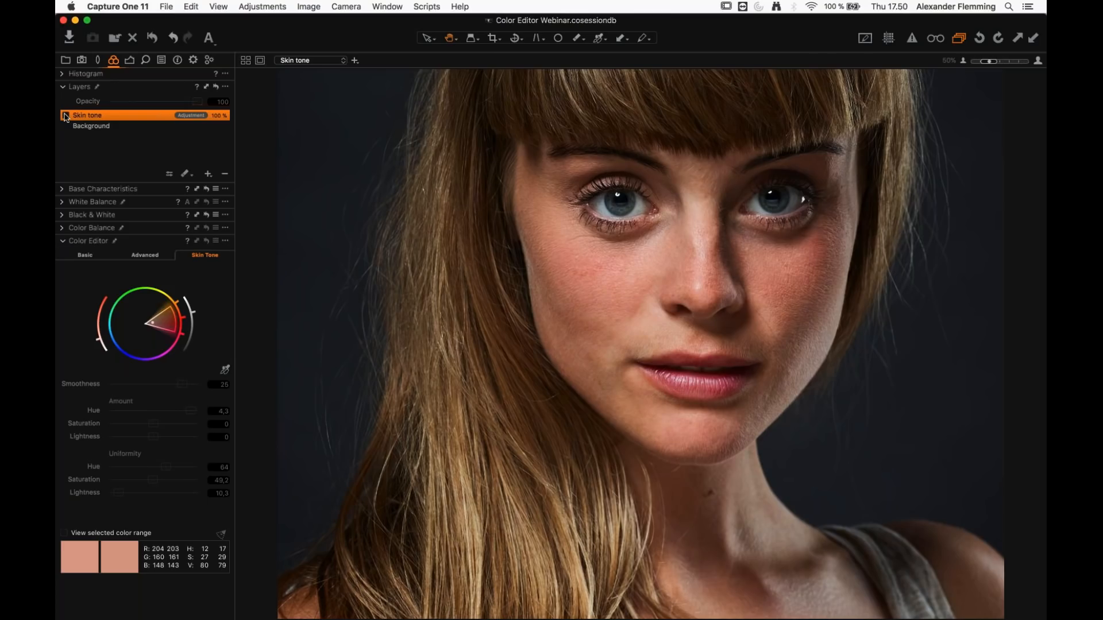
pyautogui.click(65, 116)
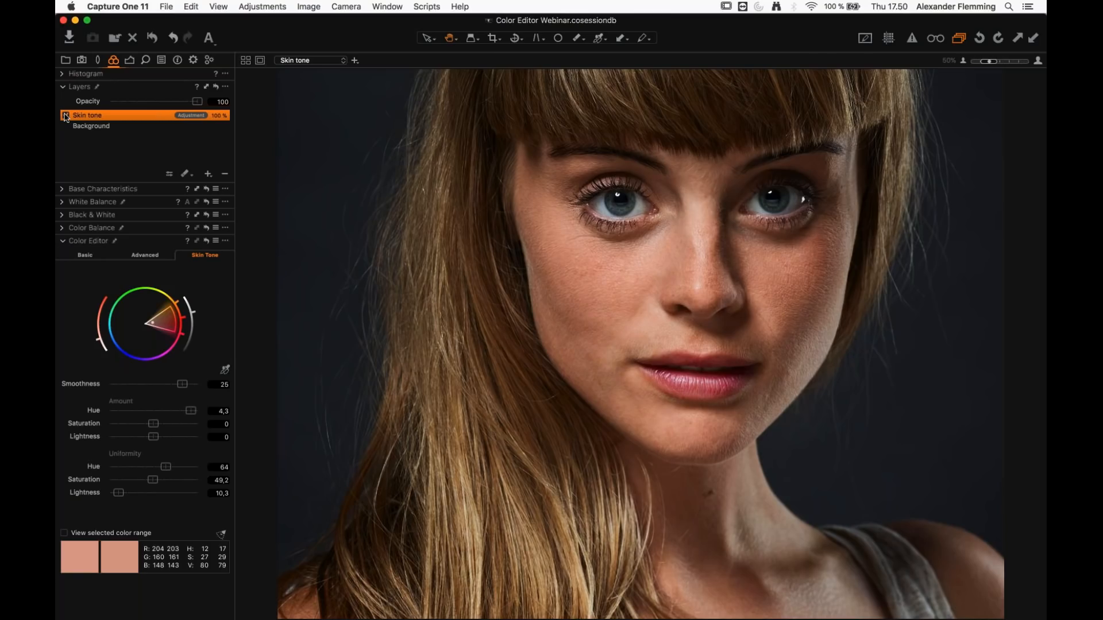
# Step: Compare both portrait variants side by side at different zoom levels, ending at 33% on the faces and chests with the browser shown
pyautogui.press('super+b')
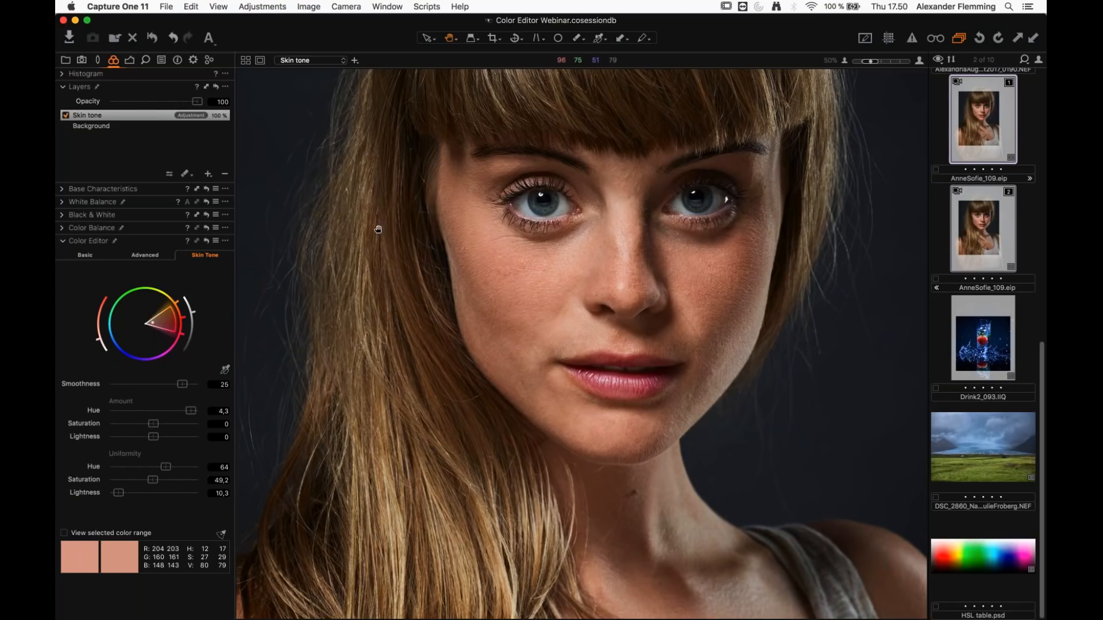
pyautogui.click(246, 61)
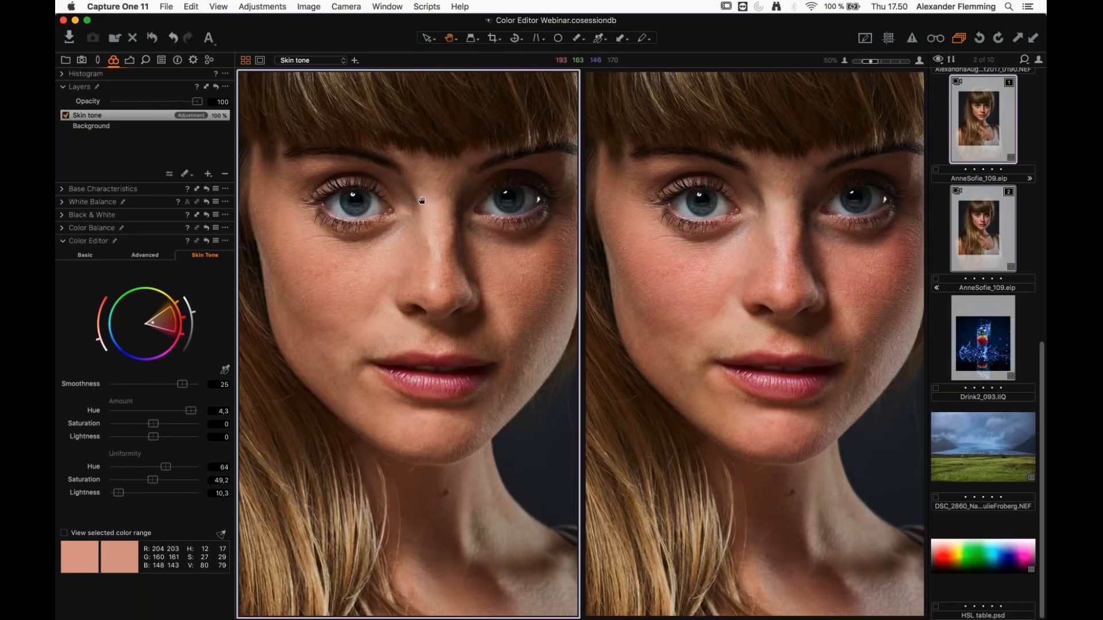
pyautogui.press('super+b')
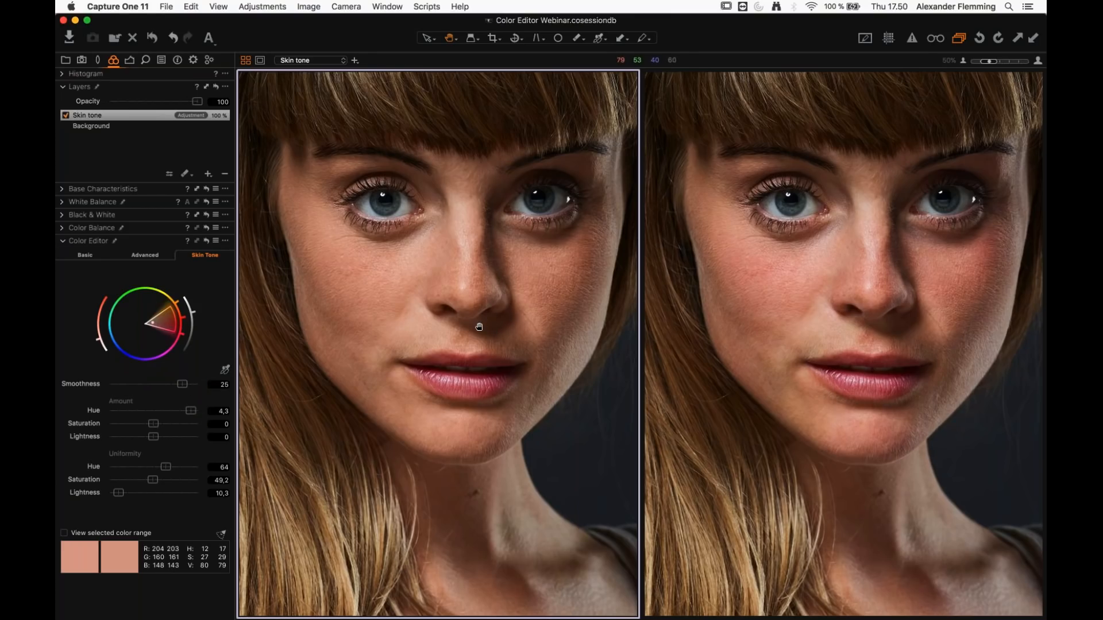
pyautogui.scroll(-1, 479, 327)
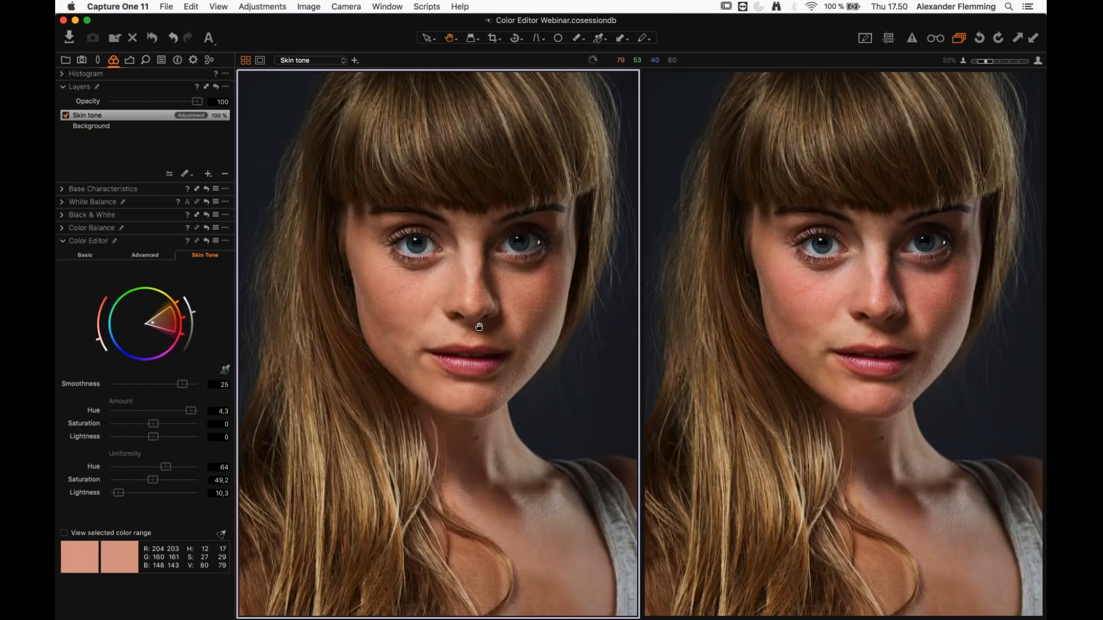
pyautogui.scroll(-1, 479, 327)
pyautogui.press('super+shift+b')
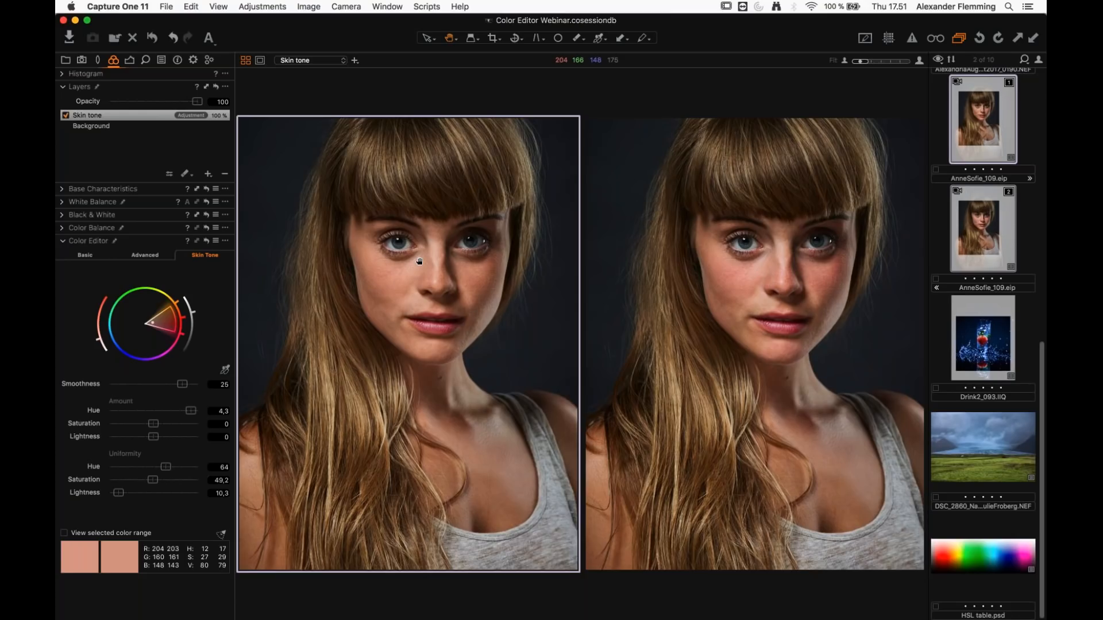
pyautogui.scroll(1, 419, 261)
pyautogui.scroll(1, 420, 261)
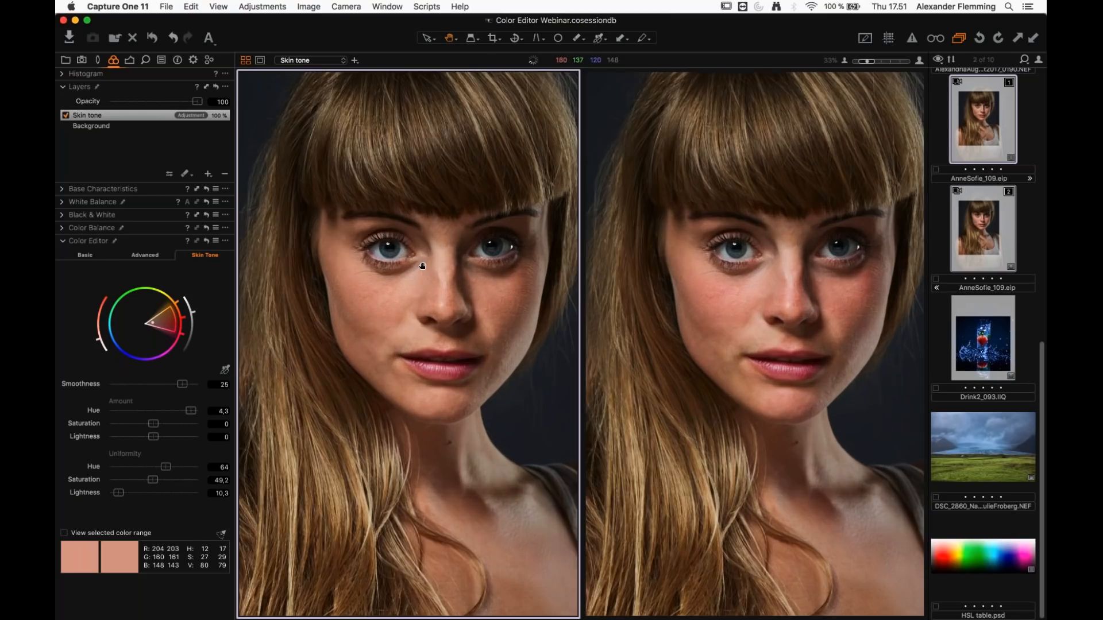
pyautogui.moveTo(413, 243)
pyautogui.mouseDown()
pyautogui.moveTo(415, 231)
pyautogui.moveTo(426, 239)
pyautogui.mouseUp()
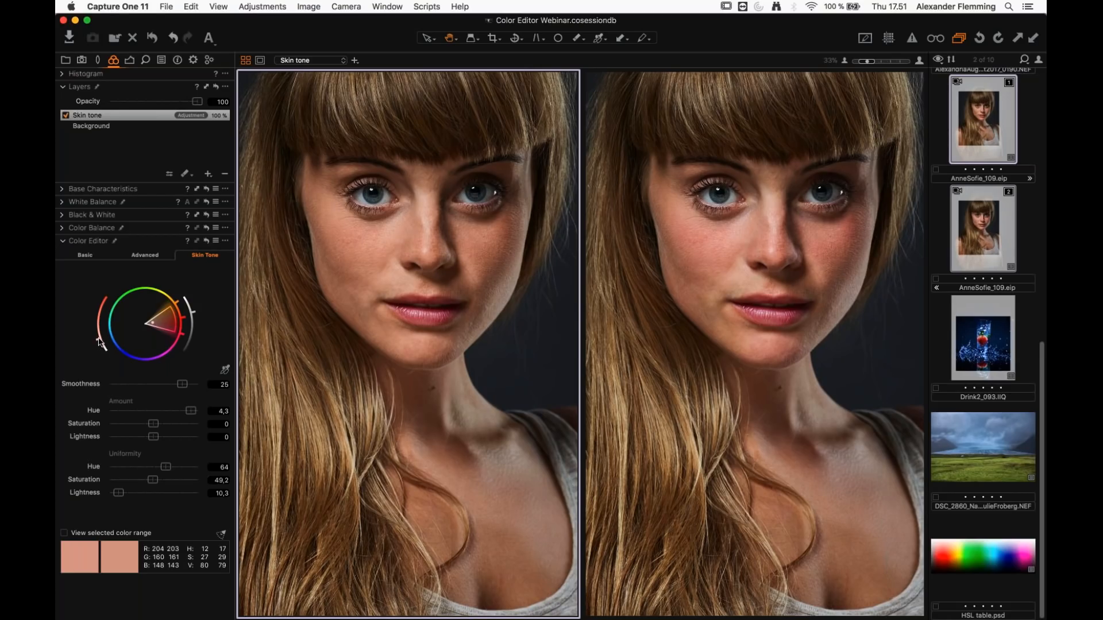
# Step: Adjust the target skin color's saturation to 28 and darken its lightness to a brightness value of 64
pyautogui.moveTo(97, 336)
pyautogui.mouseDown()
pyautogui.moveTo(105, 300)
pyautogui.moveTo(95, 350)
pyautogui.moveTo(103, 300)
pyautogui.moveTo(92, 350)
pyautogui.moveTo(93, 301)
pyautogui.moveTo(96, 342)
pyautogui.mouseUp()
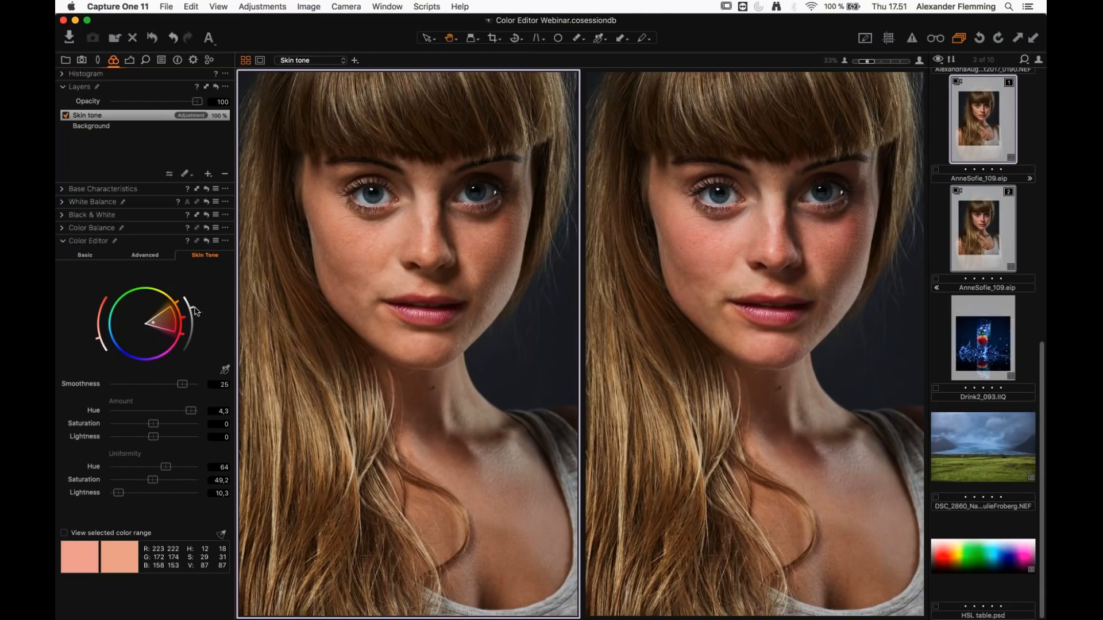
pyautogui.moveTo(192, 307); pyautogui.dragTo(199, 329)
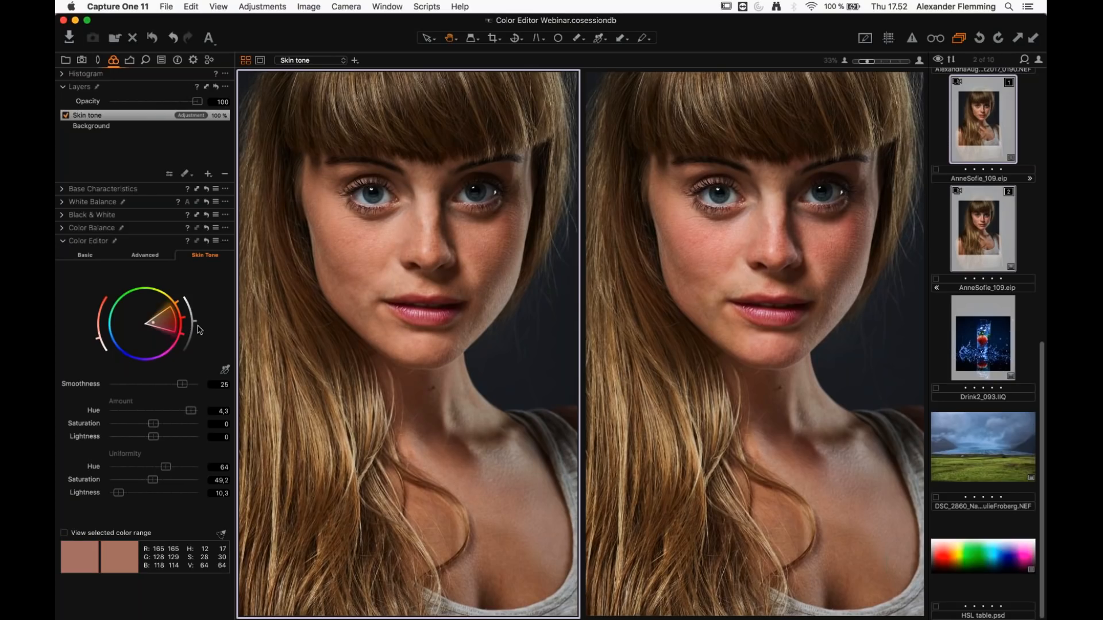
pyautogui.click(167, 323)
pyautogui.click(154, 321)
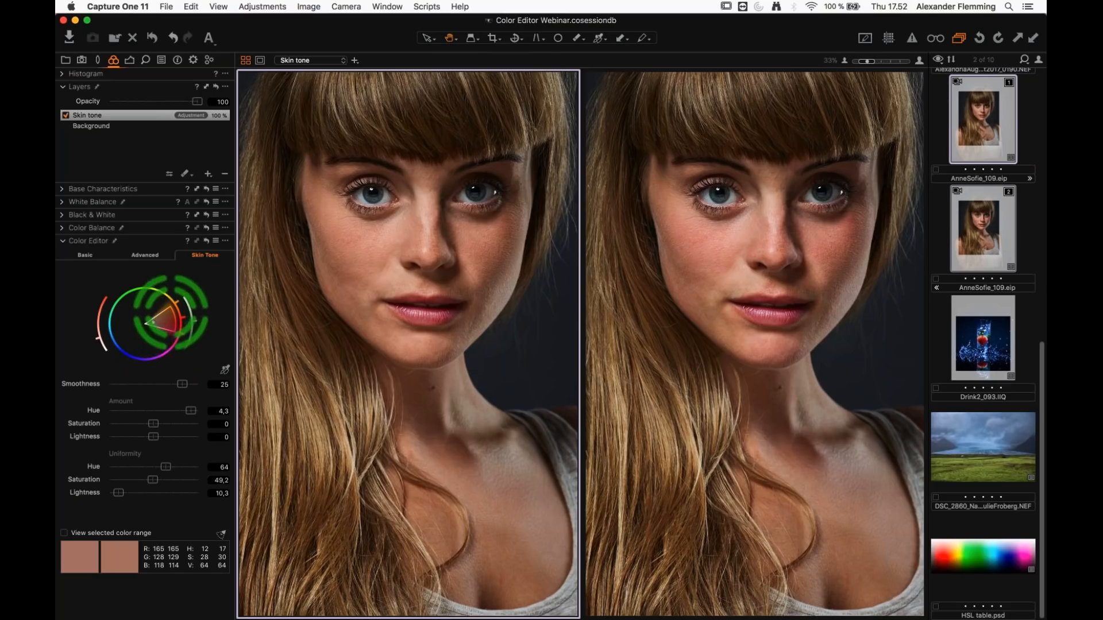
pyautogui.click(154, 323)
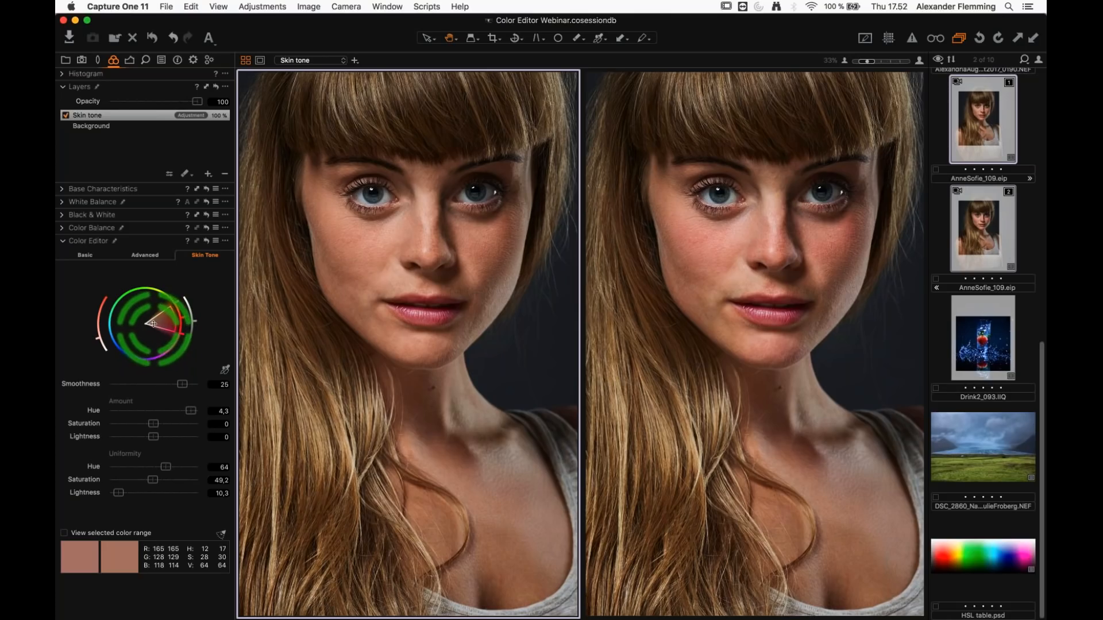
# Step: Try a green target color with the hue range widened to green, and return to a reddish skin target with the narrow range
pyautogui.moveTo(171, 306); pyautogui.dragTo(148, 294)
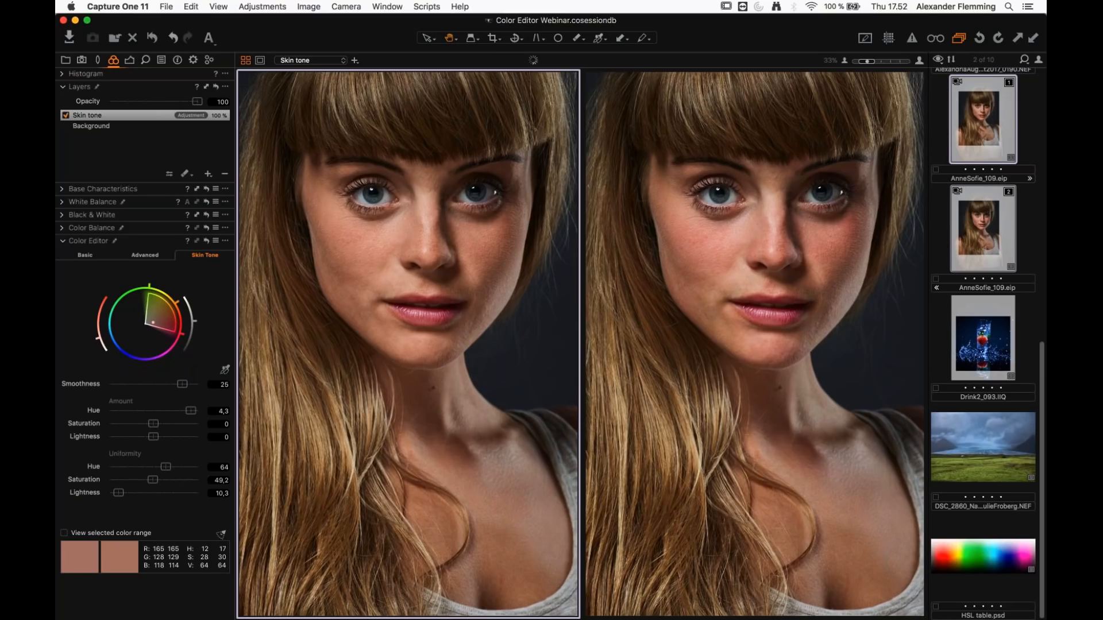
pyautogui.click(151, 321)
pyautogui.moveTo(149, 310); pyautogui.dragTo(147, 304)
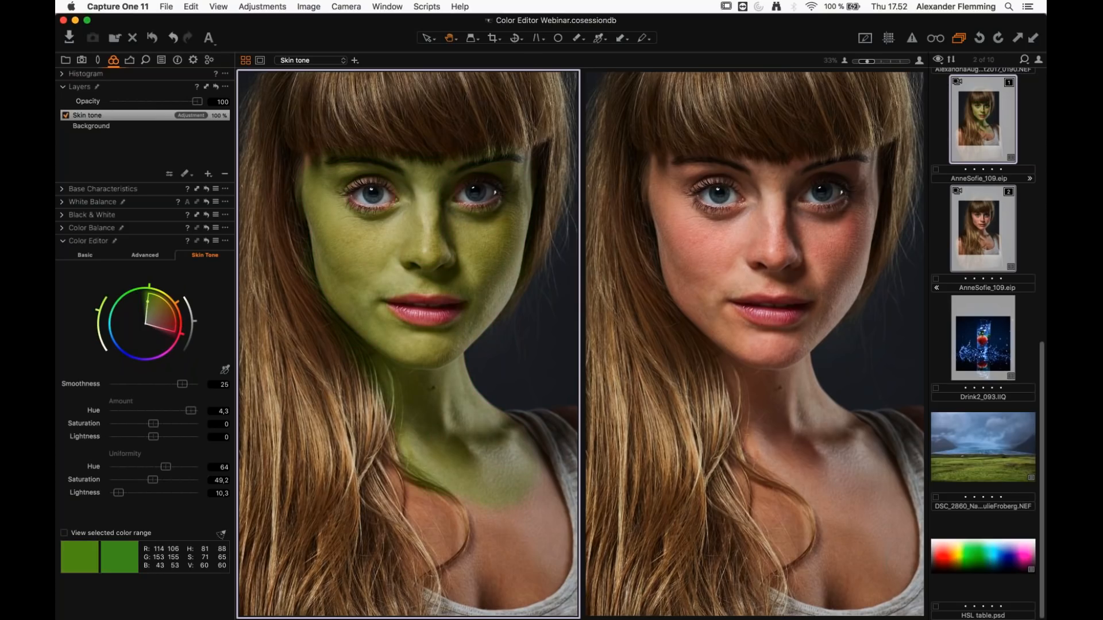
pyautogui.moveTo(154, 319)
pyautogui.mouseDown()
pyautogui.moveTo(170, 304)
pyautogui.moveTo(152, 322)
pyautogui.mouseUp()
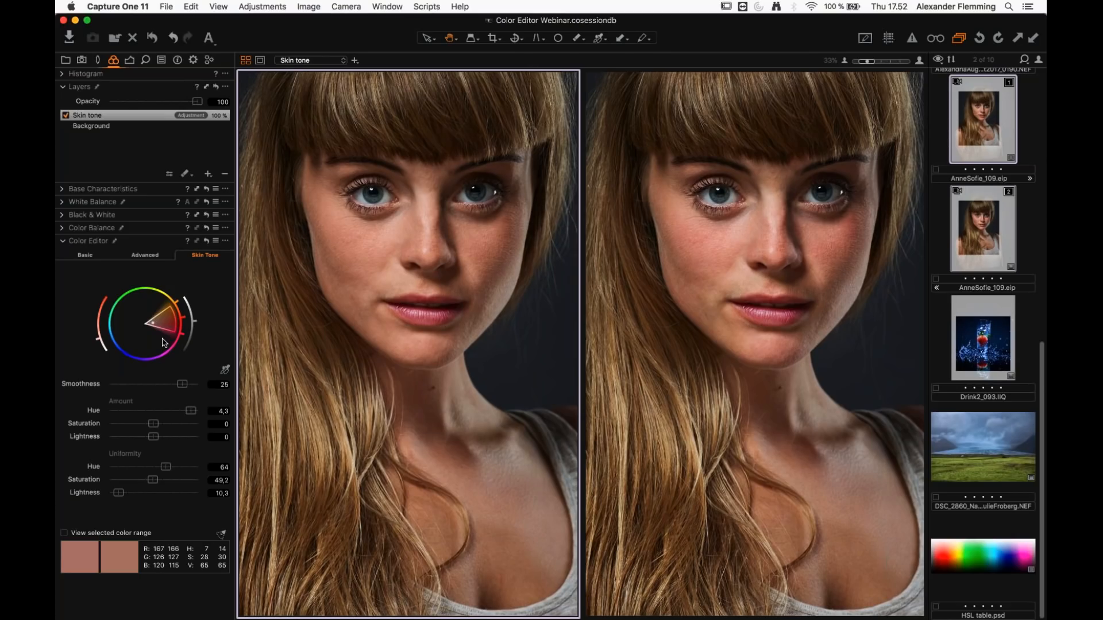
pyautogui.moveTo(154, 322); pyautogui.dragTo(159, 324)
# Step: On the HSL chart, widen the green skin tone target's hue range around nearly the whole color wheel with hue uniformity at 100
pyautogui.click(957, 556)
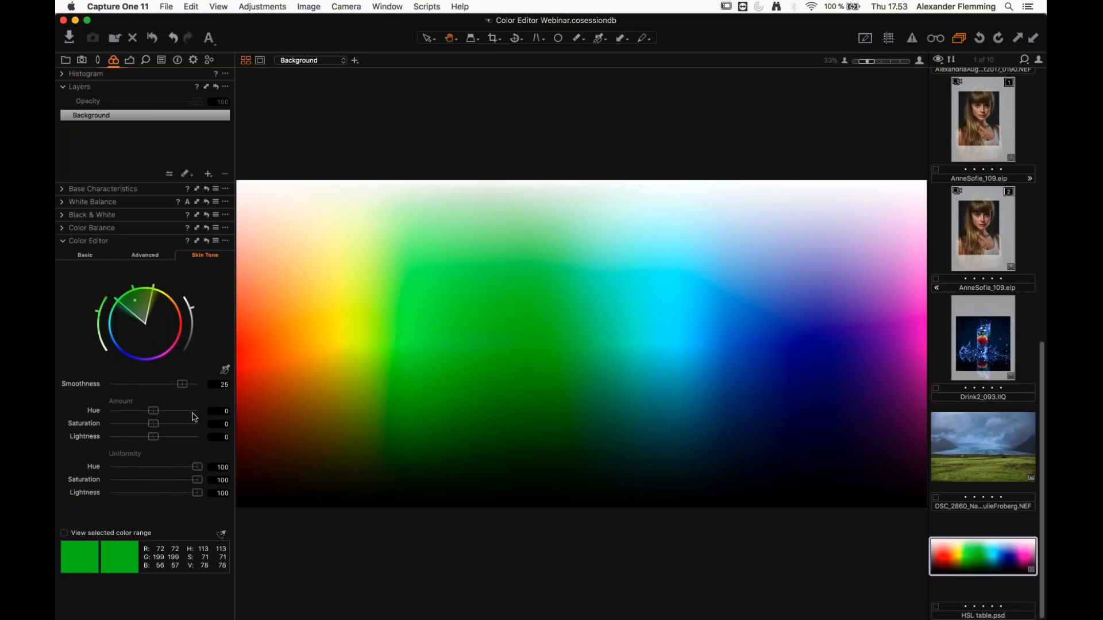
pyautogui.moveTo(197, 467)
pyautogui.mouseDown()
pyautogui.moveTo(107, 468)
pyautogui.moveTo(199, 467)
pyautogui.mouseUp()
pyautogui.moveTo(160, 292); pyautogui.dragTo(184, 315)
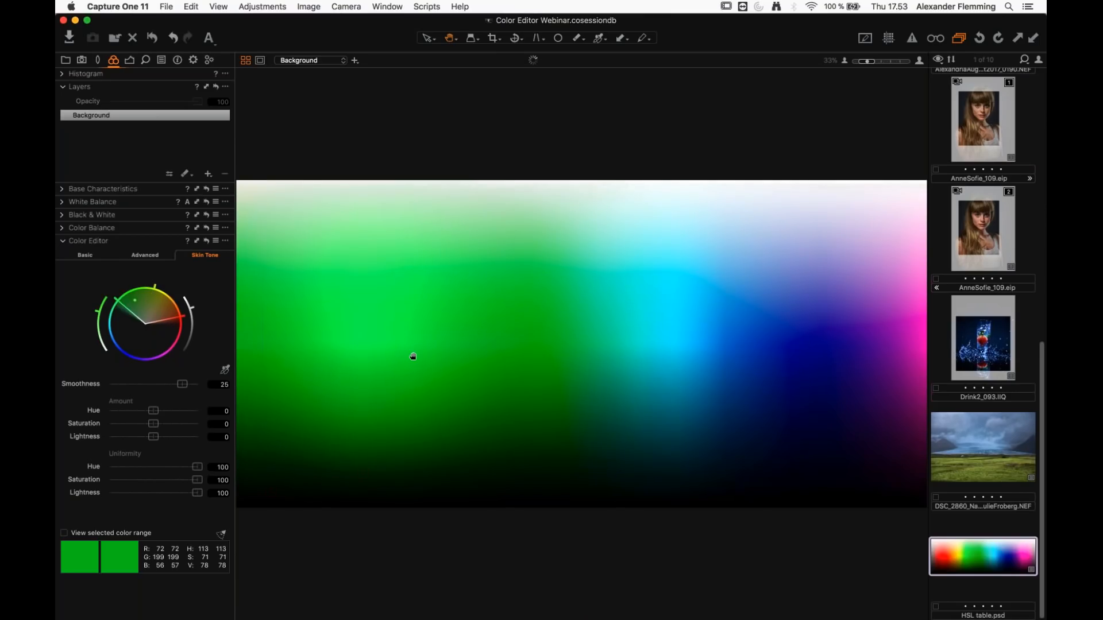
pyautogui.doubleClick(413, 357)
pyautogui.press('super+b')
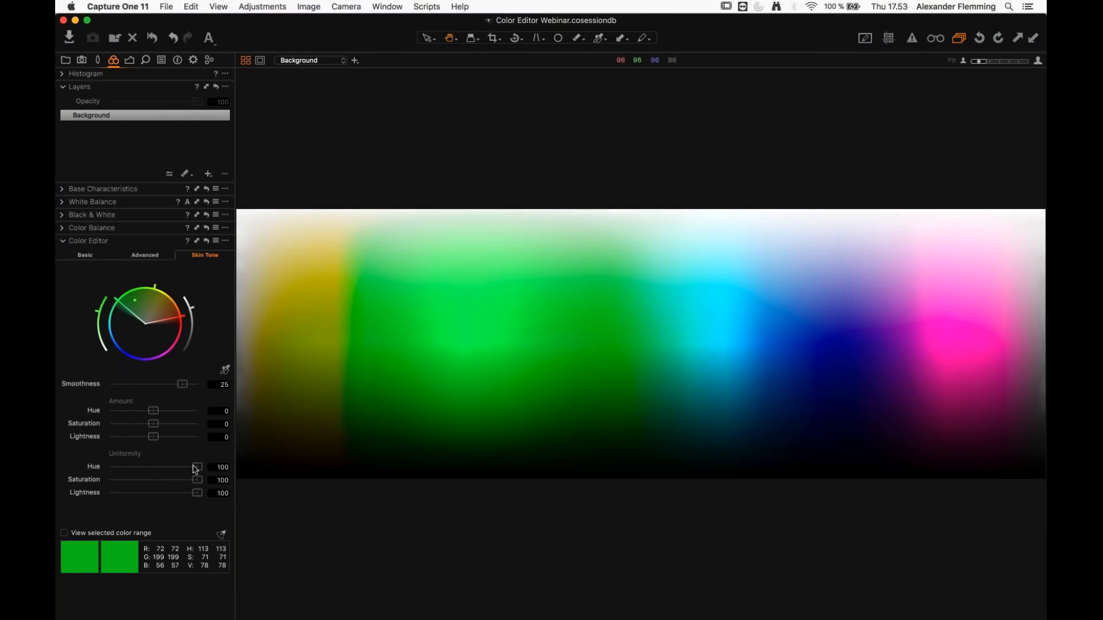
pyautogui.moveTo(195, 469); pyautogui.dragTo(136, 472)
pyautogui.doubleClick(136, 469)
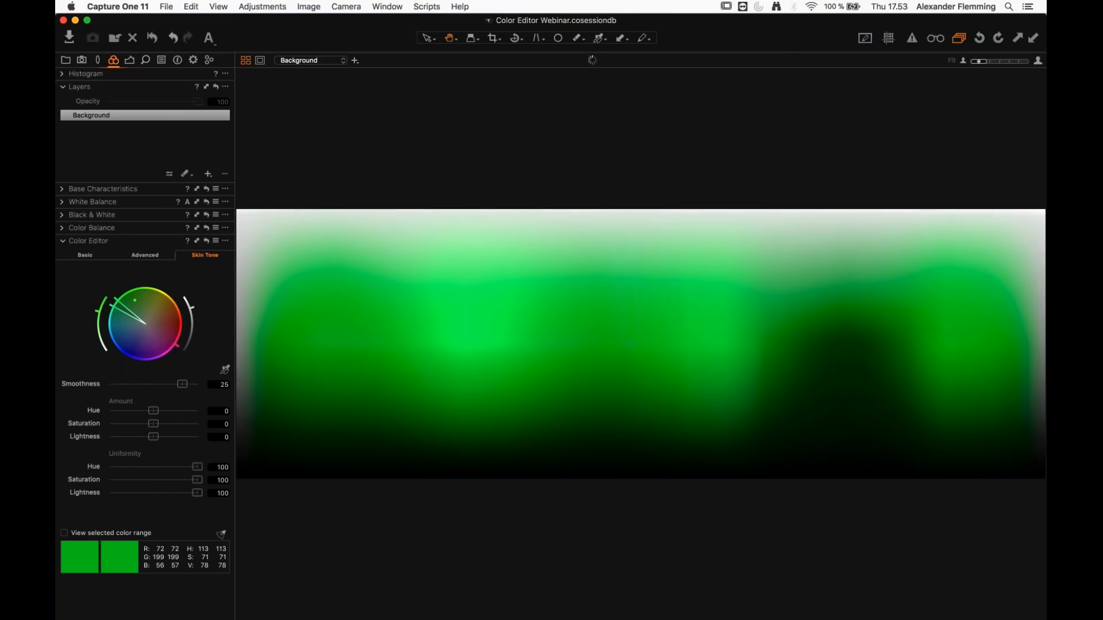
# Step: Try a magenta and a yellow-green target color across the wide hue range, with hue uniformity at 68.9, 12.7 and back at 100
pyautogui.moveTo(135, 300); pyautogui.dragTo(162, 341)
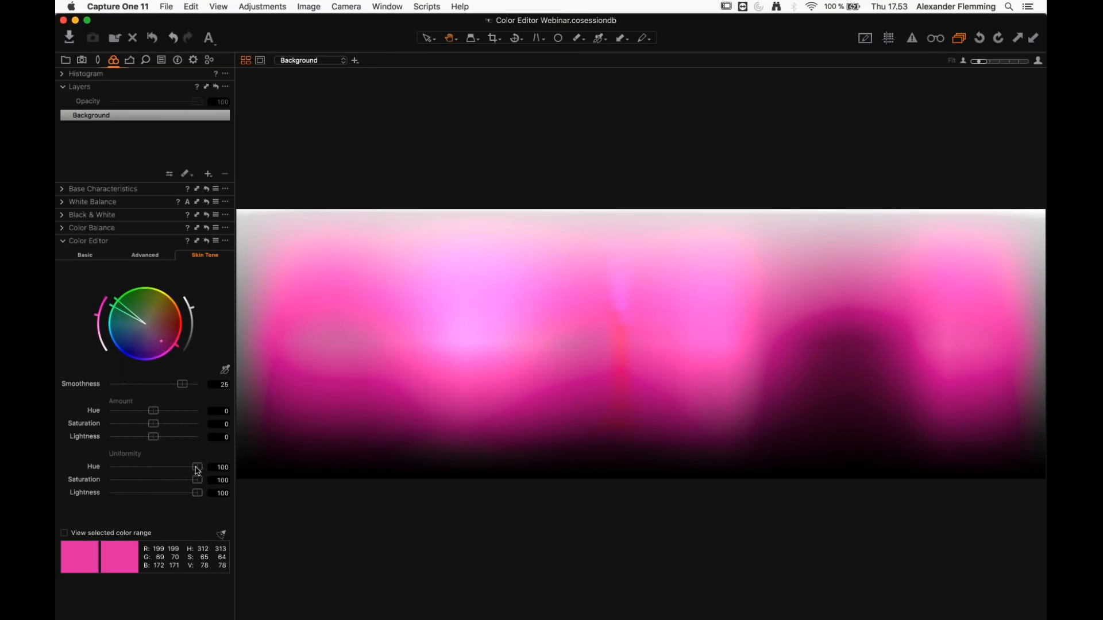
pyautogui.moveTo(198, 467); pyautogui.dragTo(170, 469)
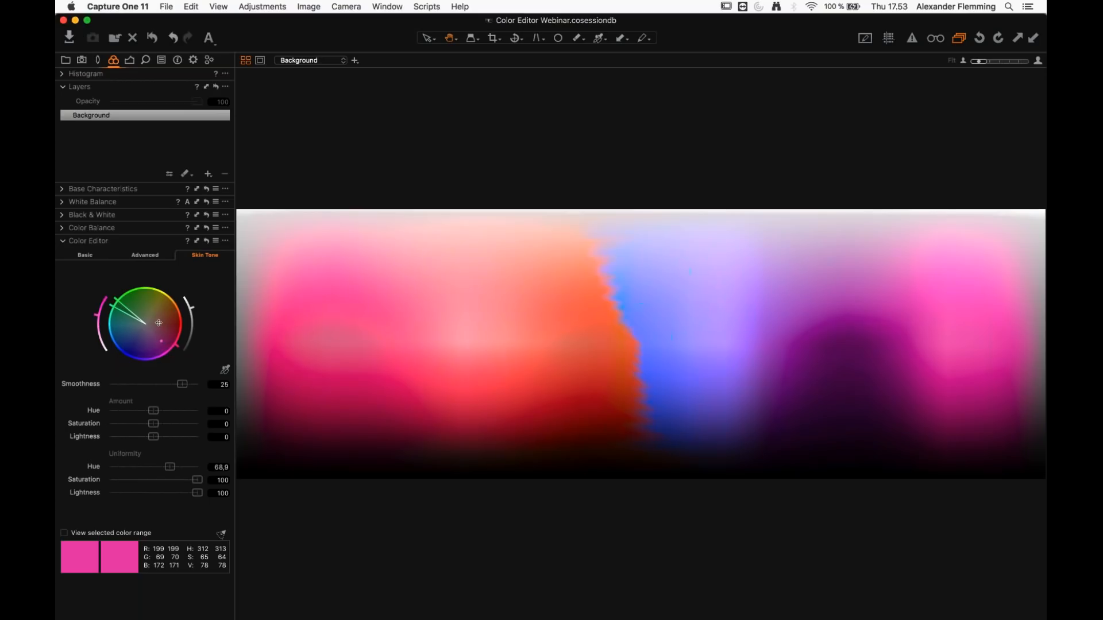
pyautogui.click(152, 304)
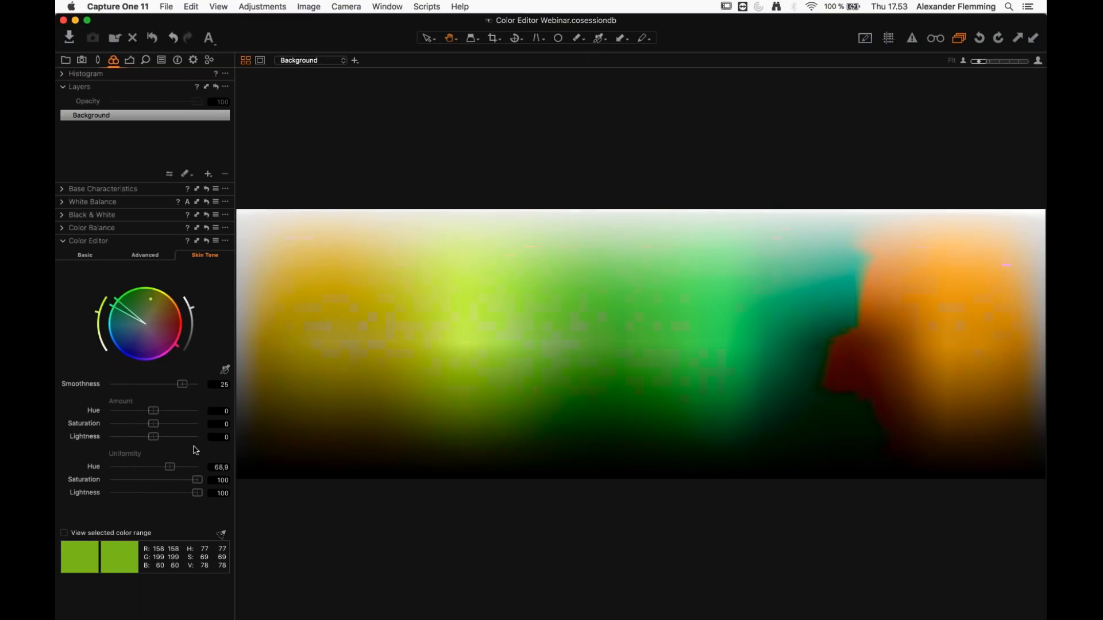
pyautogui.moveTo(175, 470); pyautogui.dragTo(109, 470)
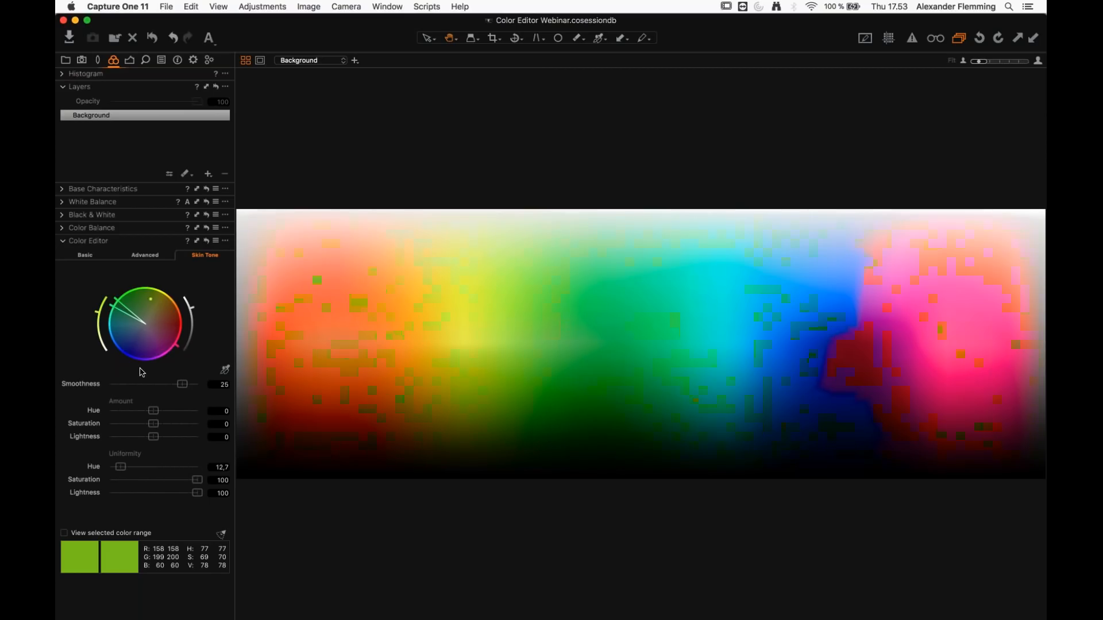
pyautogui.moveTo(125, 470); pyautogui.dragTo(212, 473)
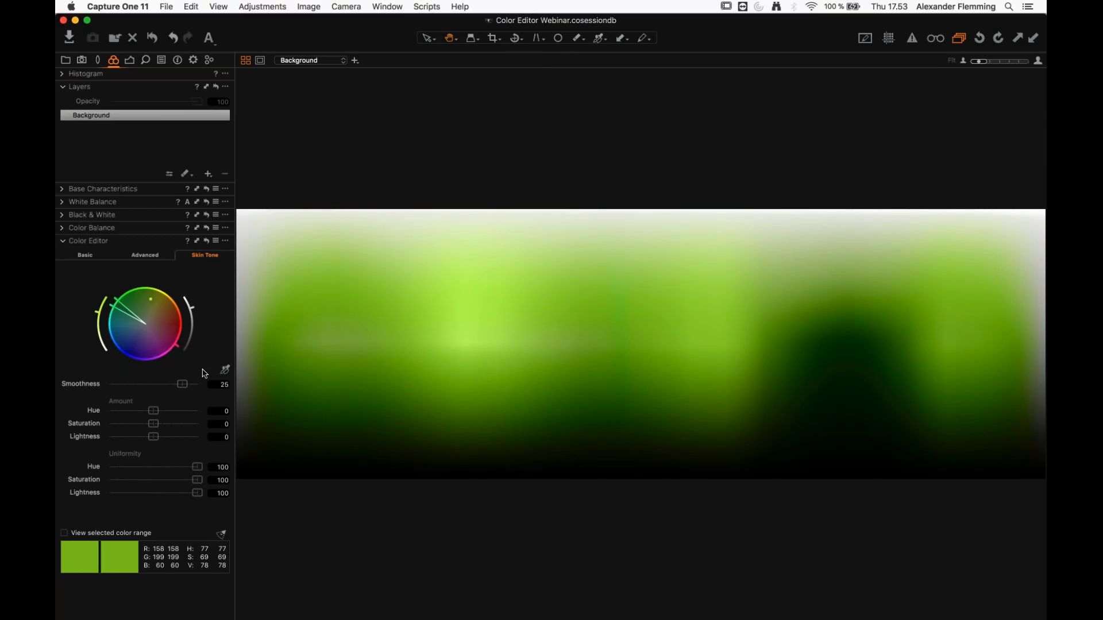
# Step: Reset the Color Editor adjustments on the HSL chart and show the browser again
pyautogui.click(207, 241)
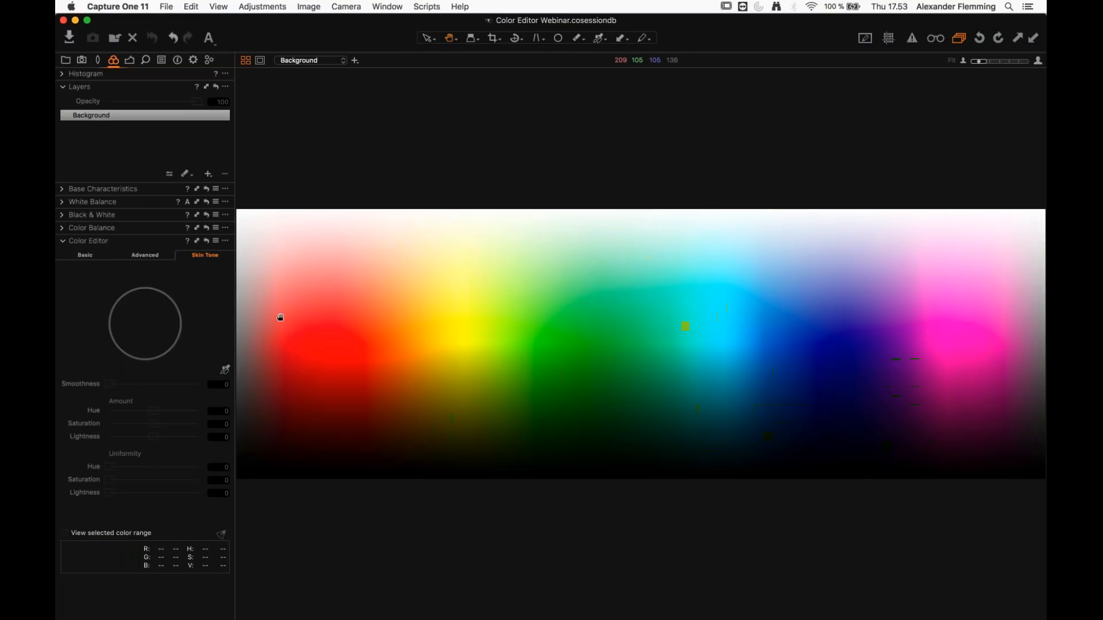
pyautogui.press('super+b')
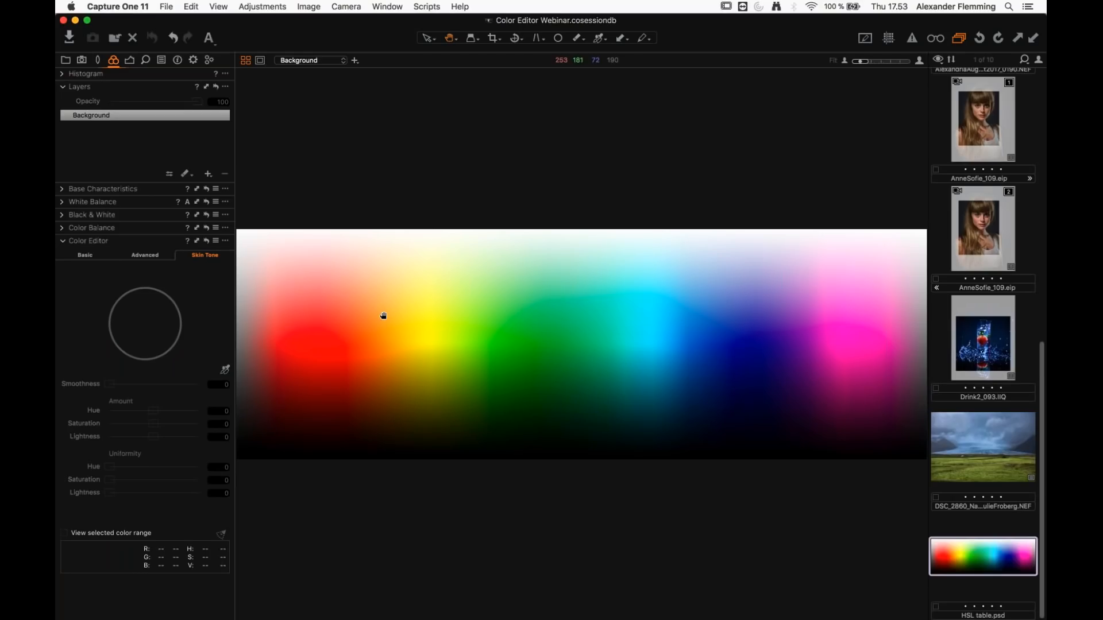
# Step: View the landscape photo and both portrait variants, ending on the retouched portrait's Skin Tone amount and uniformity settings
pyautogui.click(962, 460)
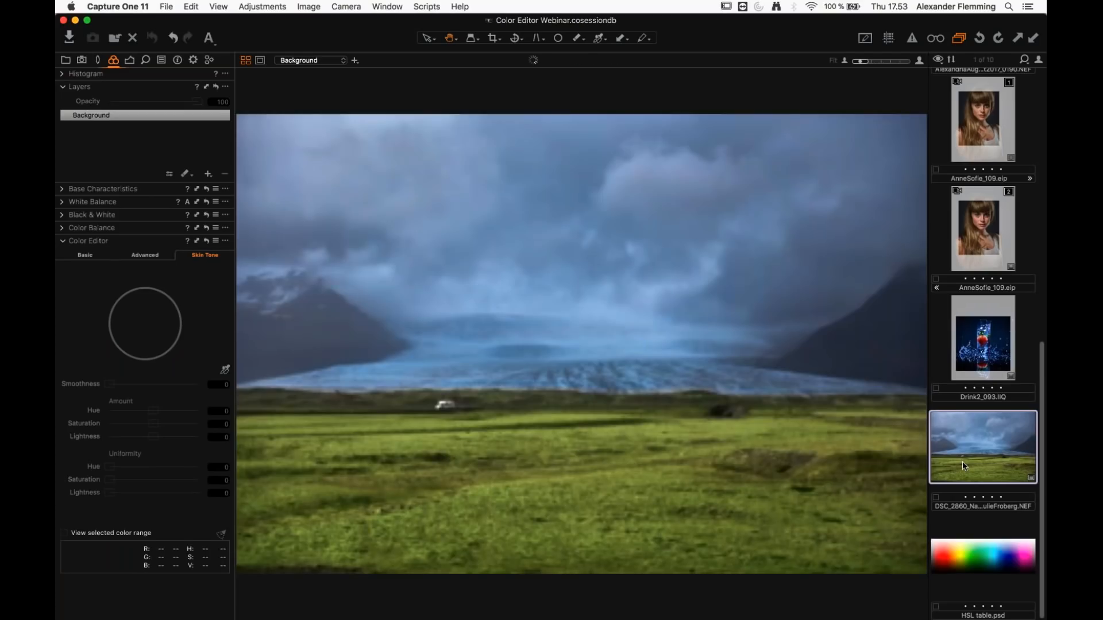
pyautogui.scroll(1, 960, 435)
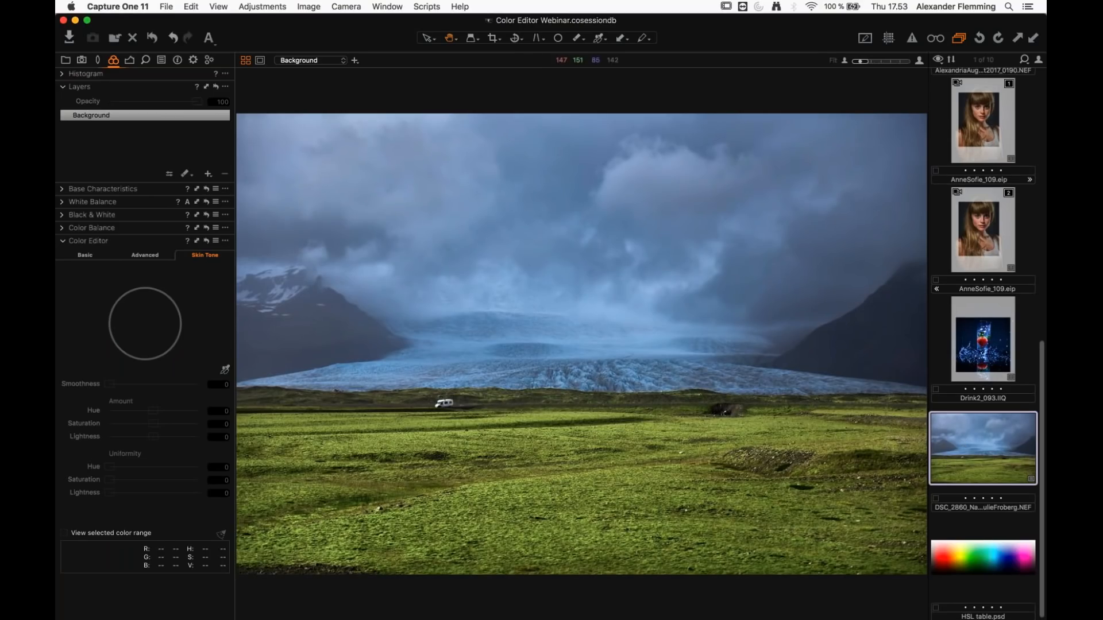
pyautogui.scroll(8, 983, 373)
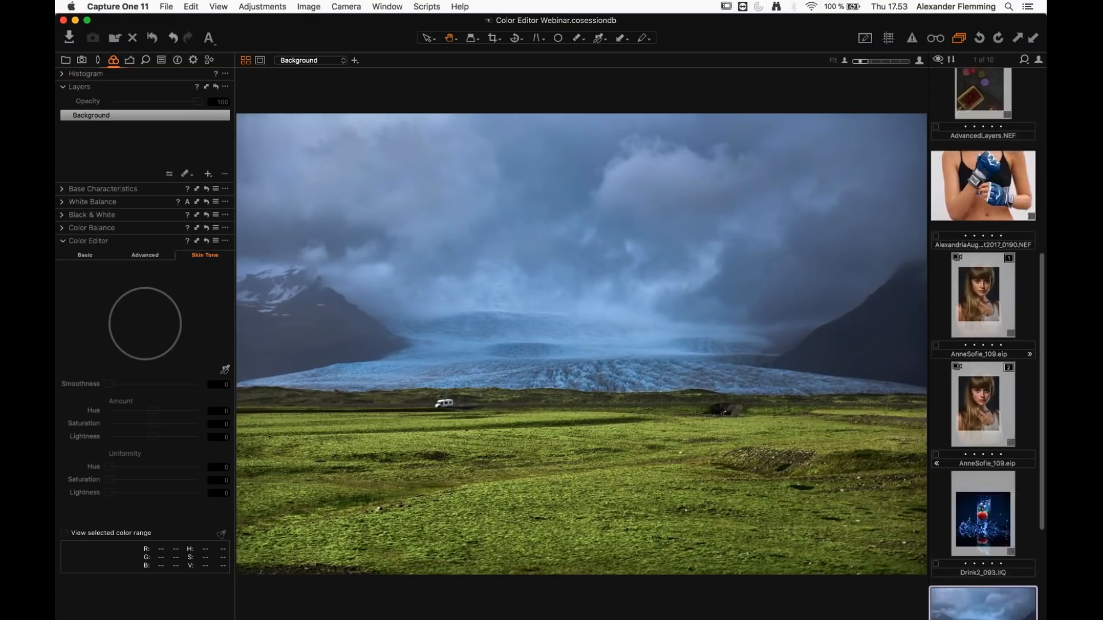
pyautogui.moveTo(1042, 268); pyautogui.dragTo(1041, 435)
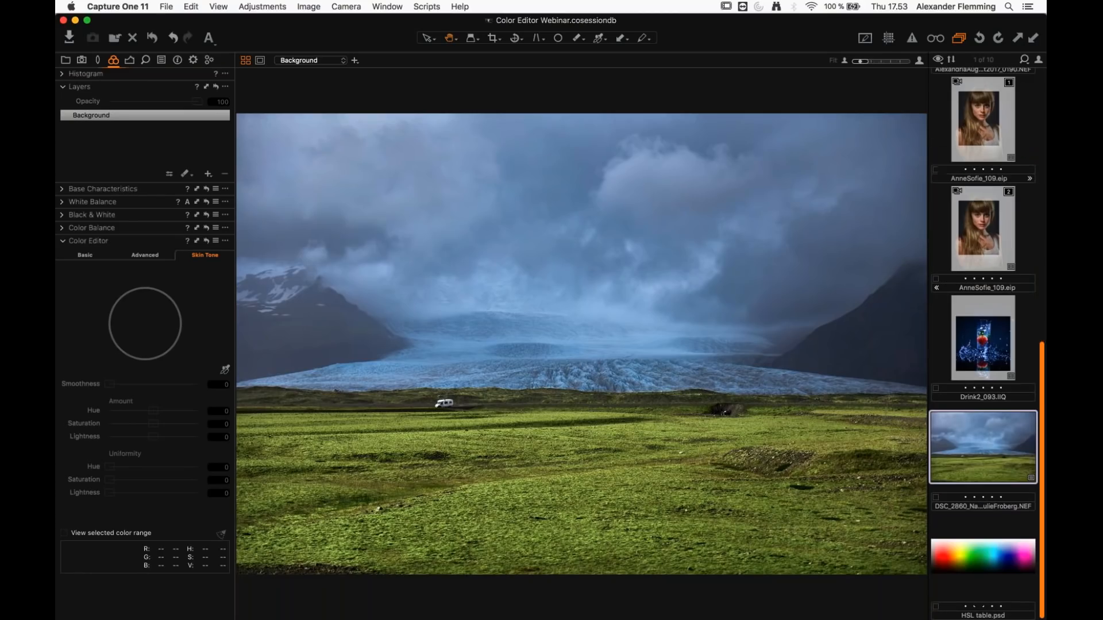
pyautogui.click(981, 216)
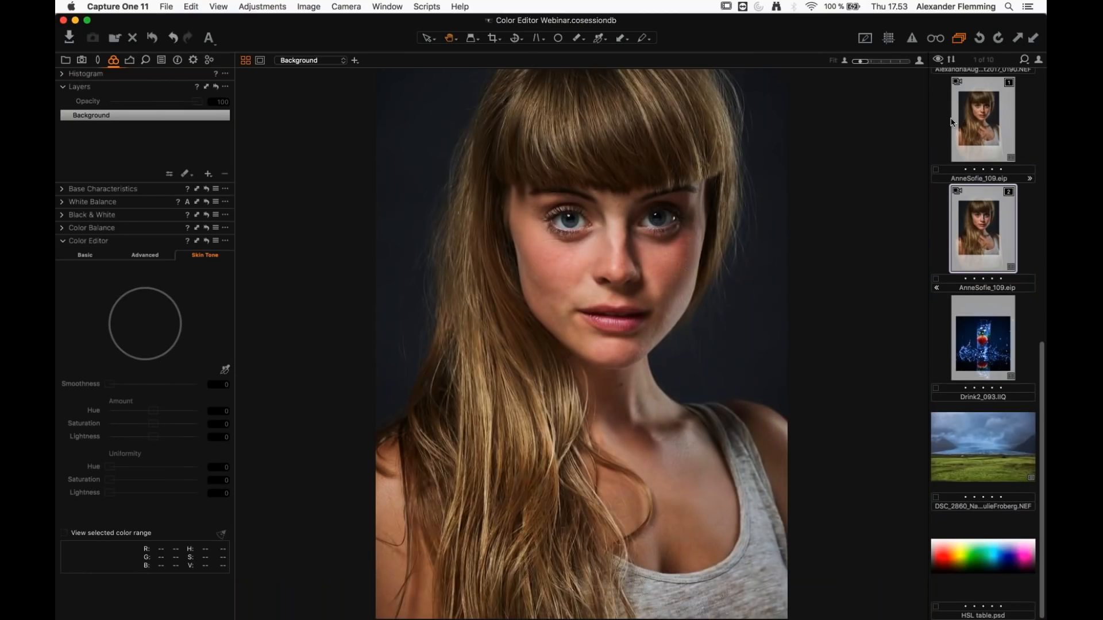
pyautogui.click(953, 120)
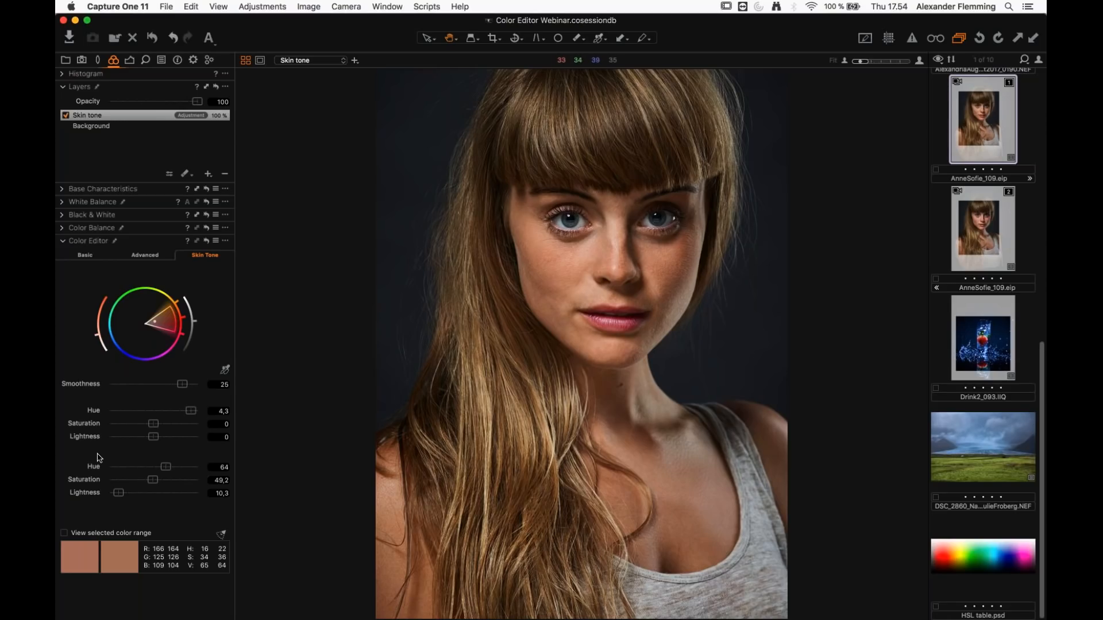
pyautogui.click(83, 480)
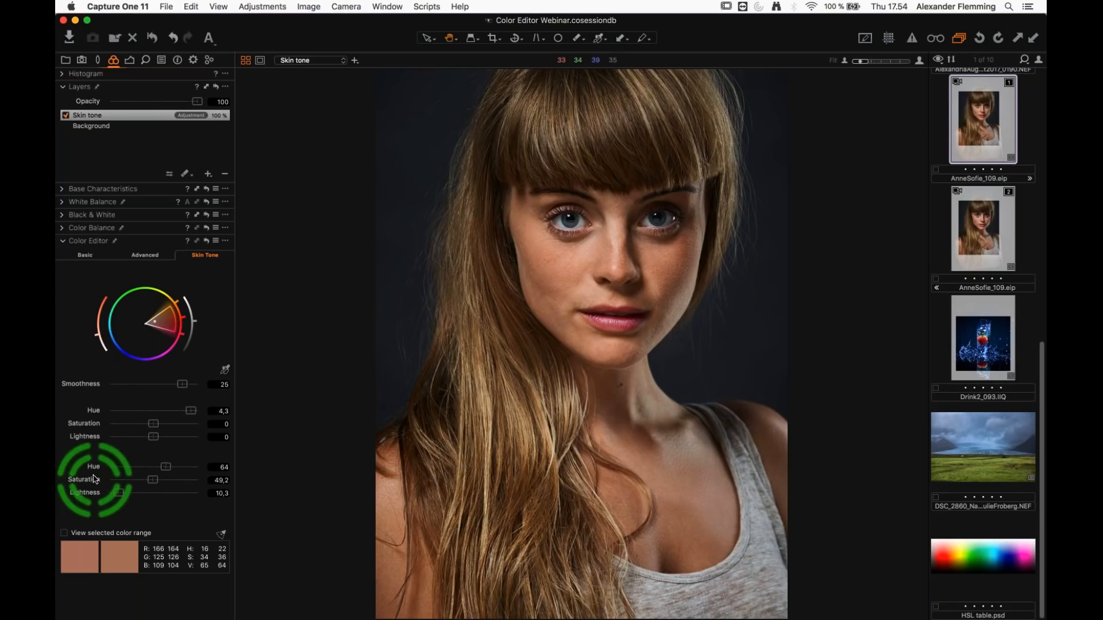
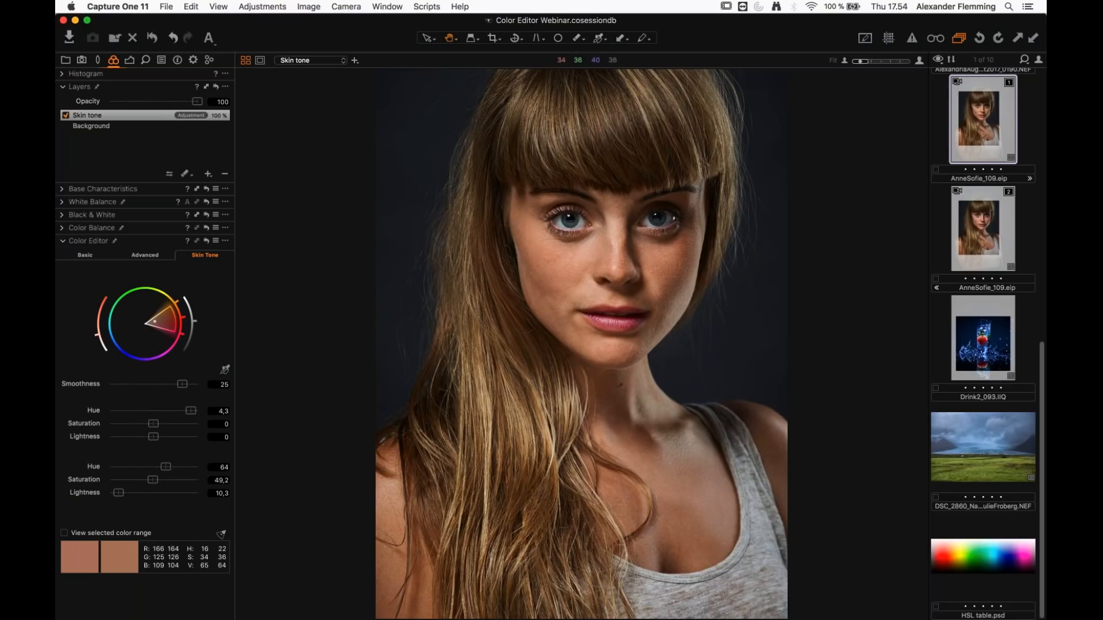
# Step: View the HSL chart with the browser hidden, and look over the exposure tools and the Color Editor's Advanced mode
pyautogui.click(976, 551)
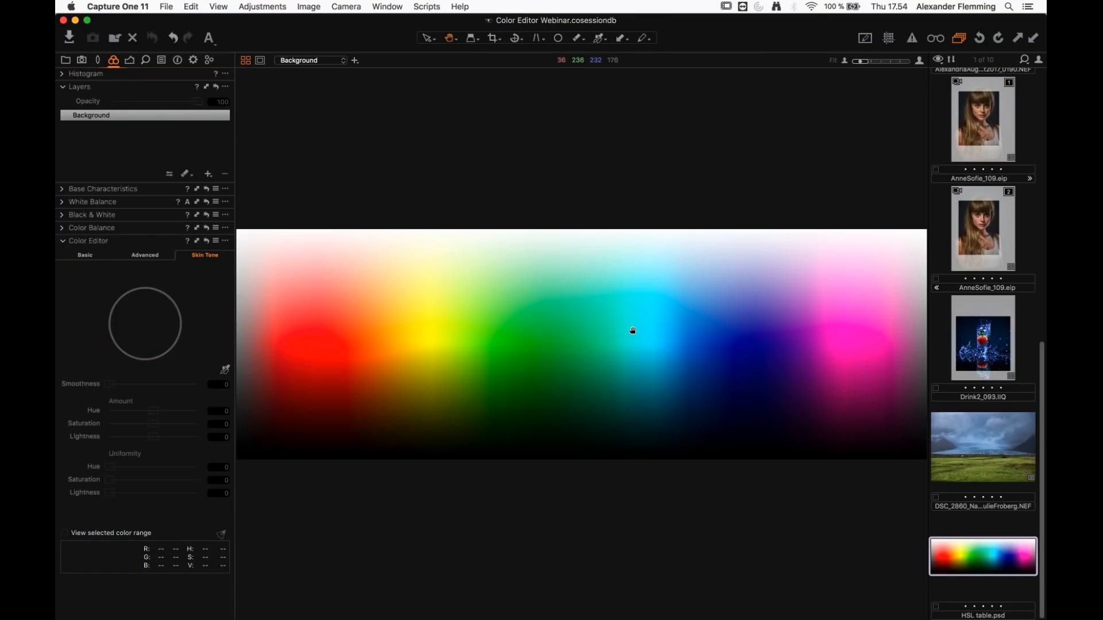
pyautogui.press('super+b')
pyautogui.click(138, 256)
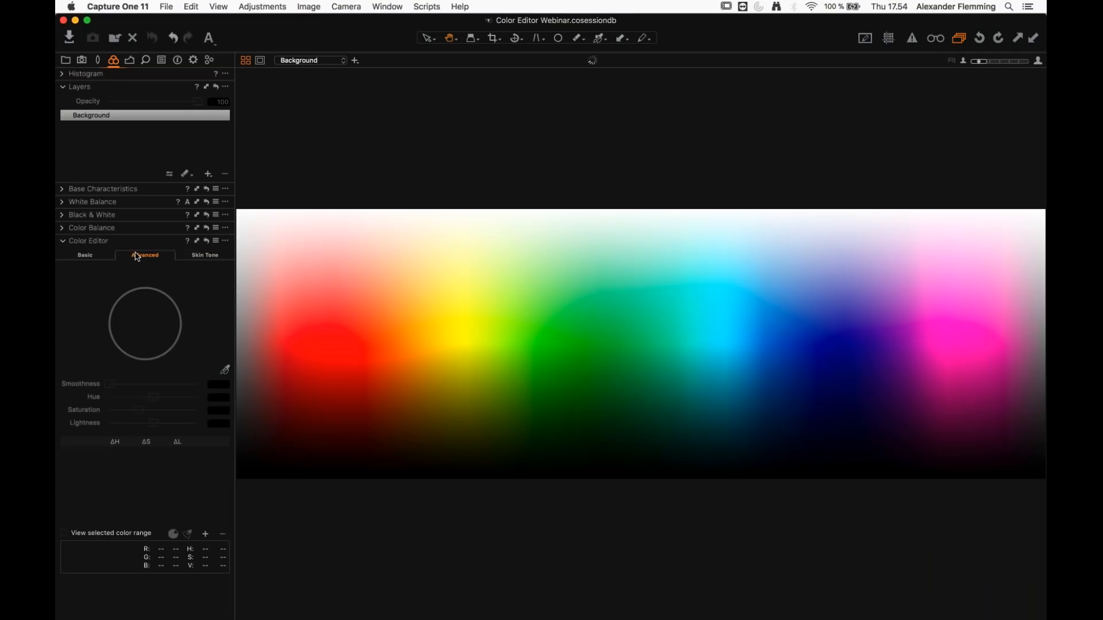
pyautogui.click(130, 61)
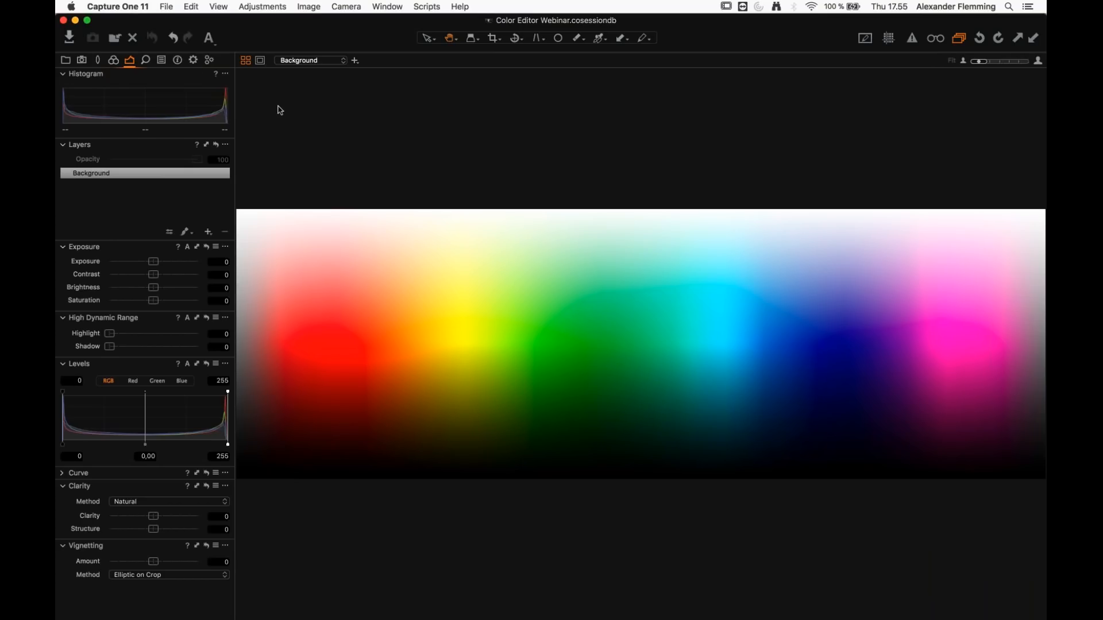
pyautogui.click(113, 60)
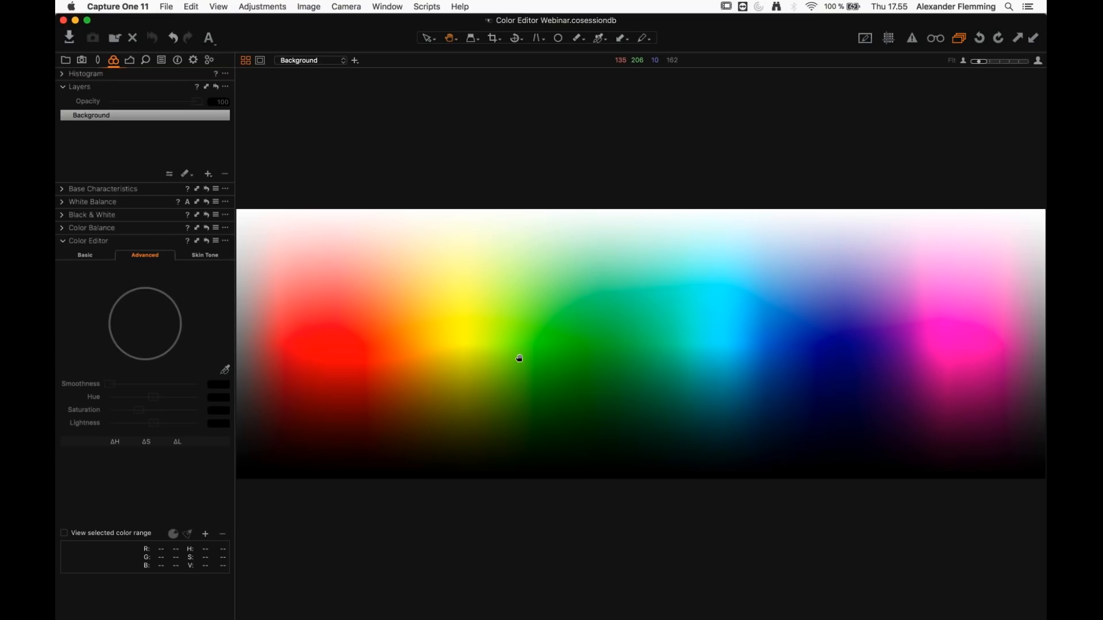
pyautogui.click(133, 244)
pyautogui.click(133, 242)
# Step: Zoom the chart's red area to 50%, try an Exposure saturation of 91, and reset it to 0
pyautogui.click(128, 61)
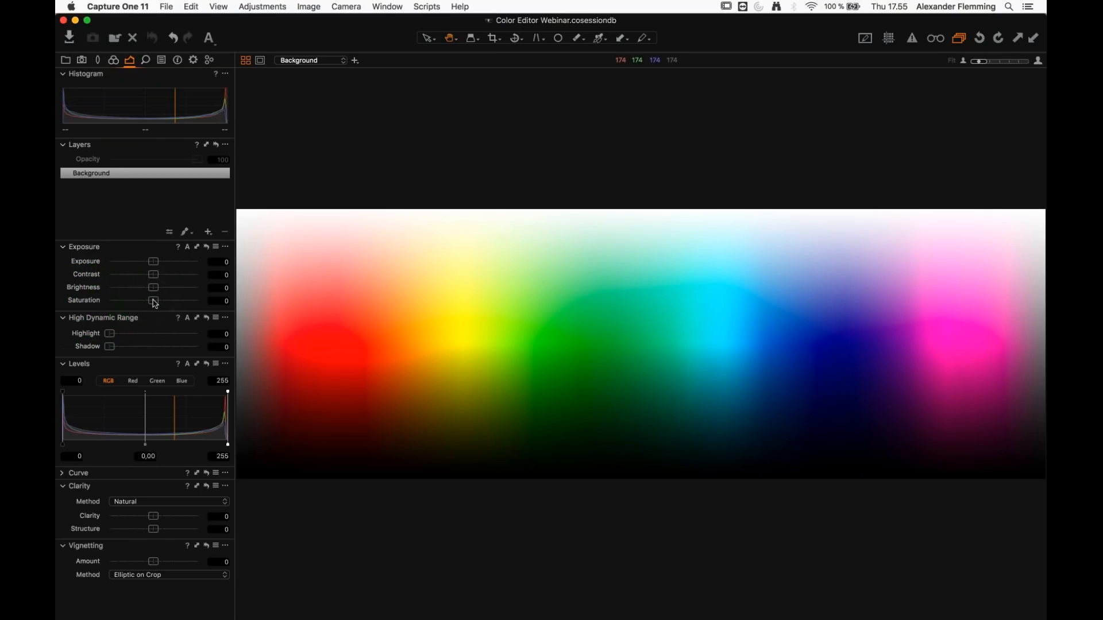
pyautogui.click(334, 346)
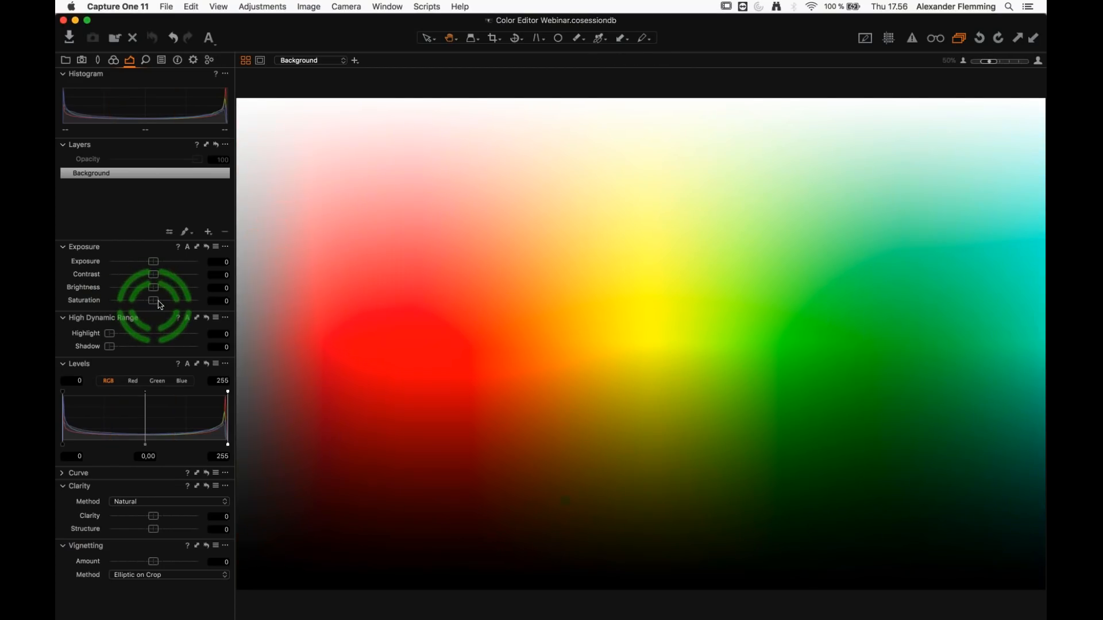
pyautogui.moveTo(161, 305); pyautogui.dragTo(193, 305)
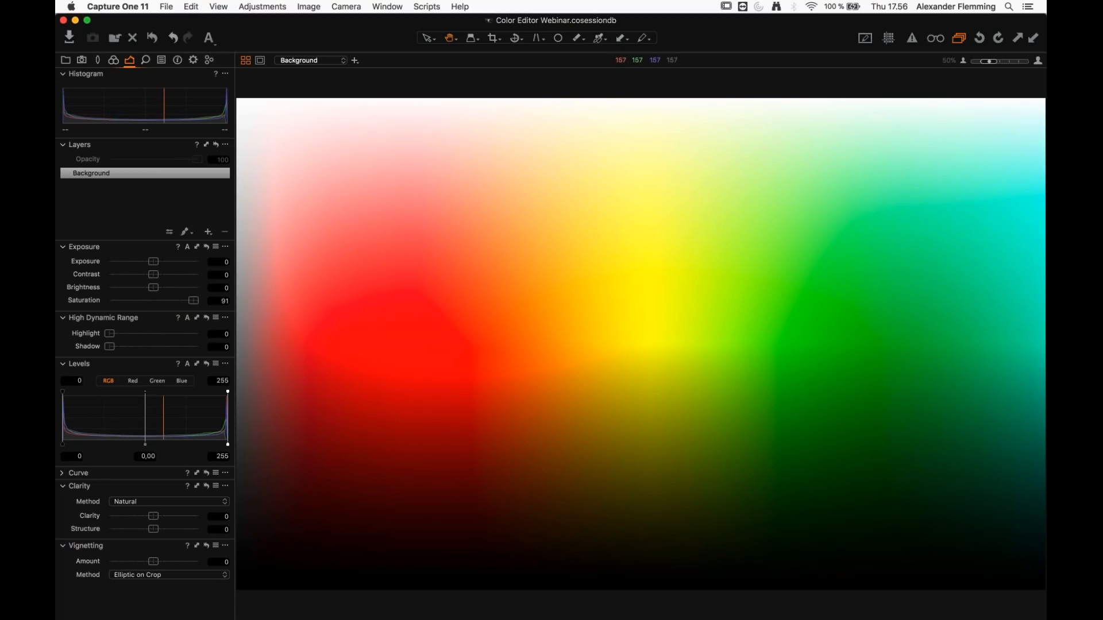
pyautogui.doubleClick(193, 301)
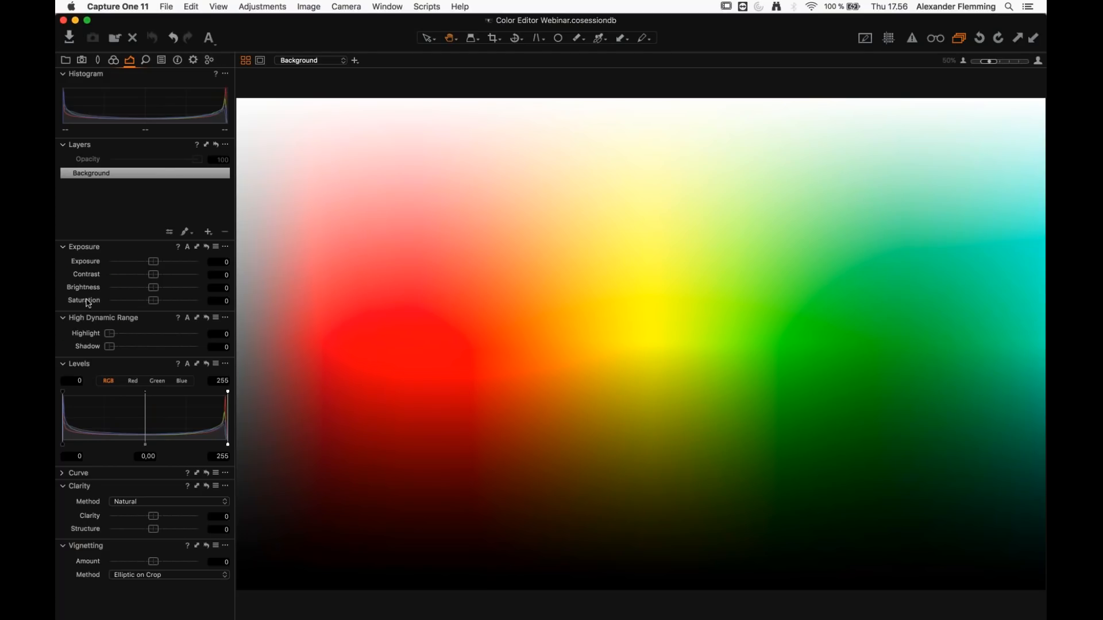
# Step: Add a full-range color correction in the Color Editor's Advanced mode, try its saturation at 128.3, and delete the correction
pyautogui.click(113, 60)
pyautogui.click(127, 62)
pyautogui.click(113, 64)
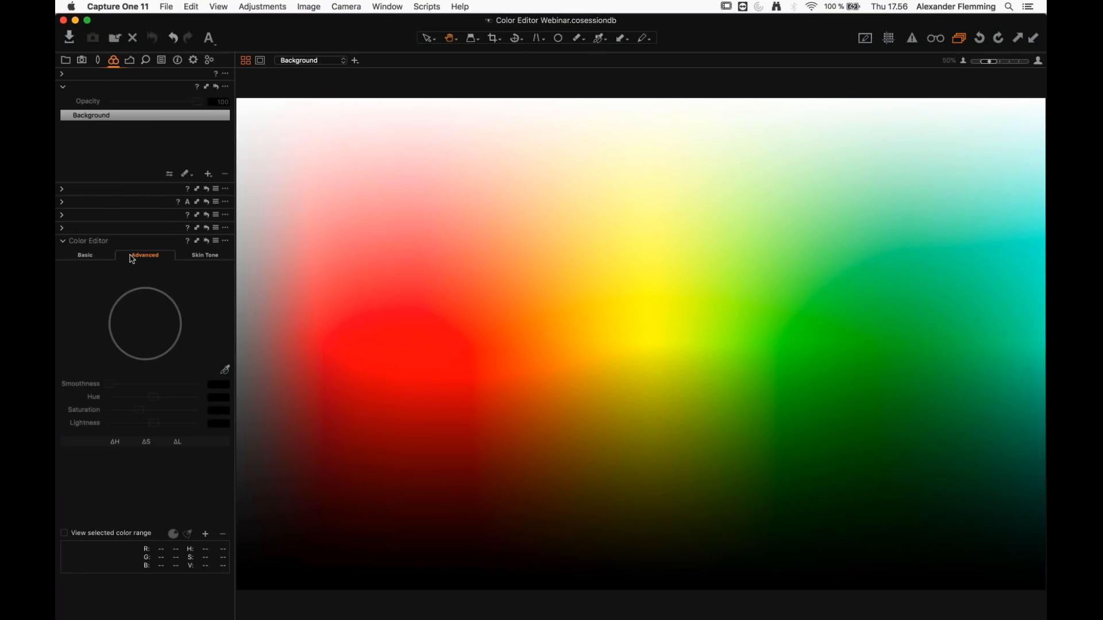
pyautogui.click(205, 535)
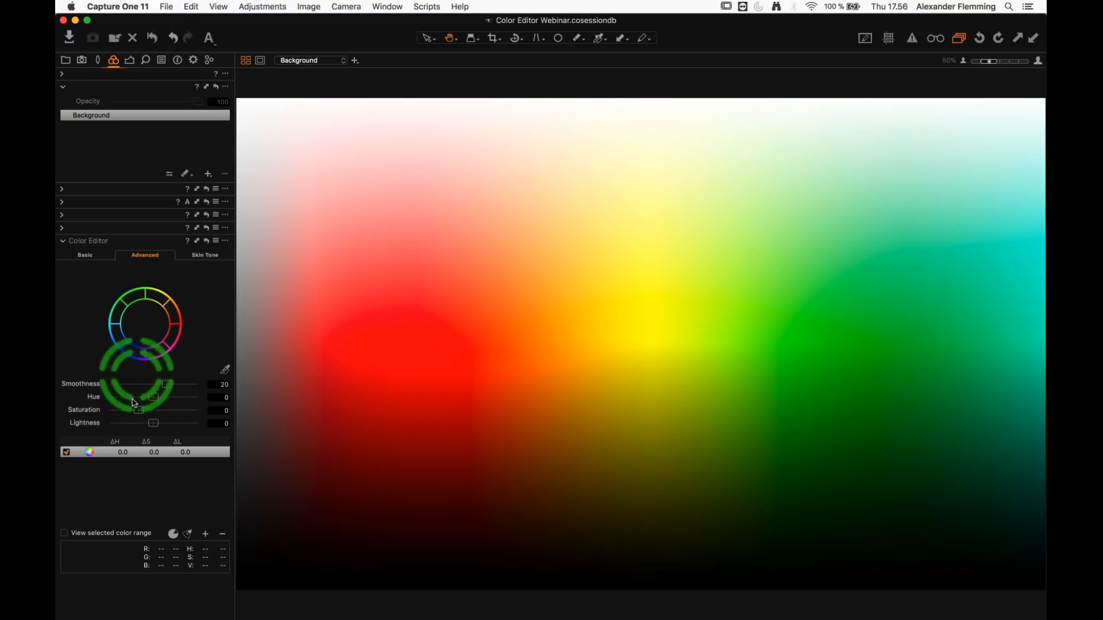
pyautogui.moveTo(140, 414); pyautogui.dragTo(181, 412)
pyautogui.moveTo(376, 340)
pyautogui.mouseDown()
pyautogui.moveTo(384, 278)
pyautogui.moveTo(436, 257)
pyautogui.moveTo(482, 379)
pyautogui.moveTo(377, 388)
pyautogui.moveTo(384, 332)
pyautogui.mouseUp()
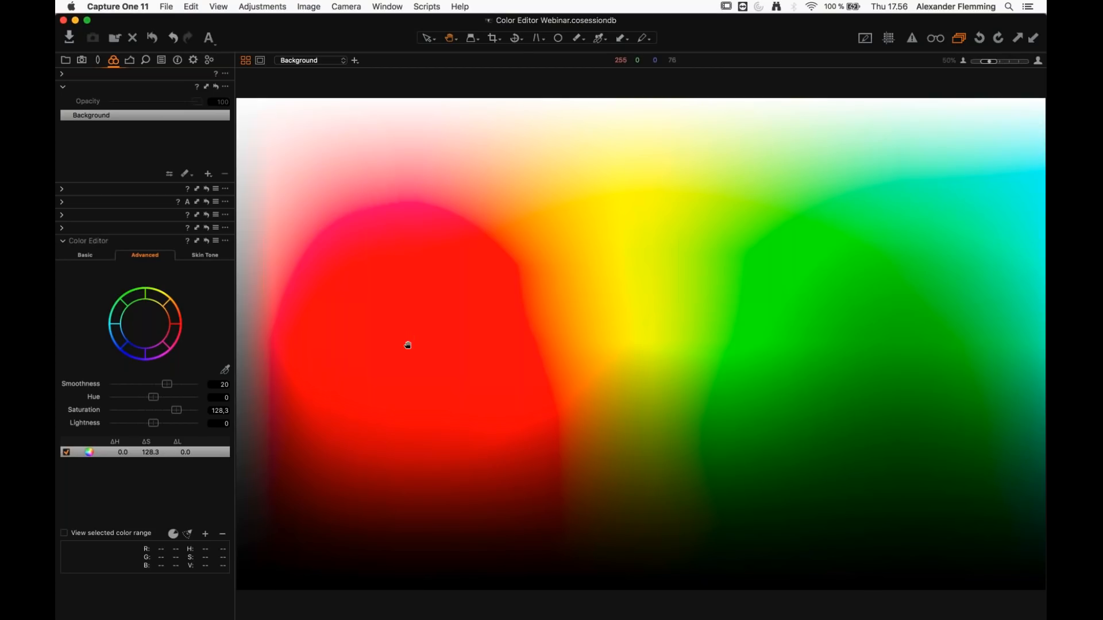
pyautogui.moveTo(637, 69); pyautogui.dragTo(402, 337)
pyautogui.click(223, 535)
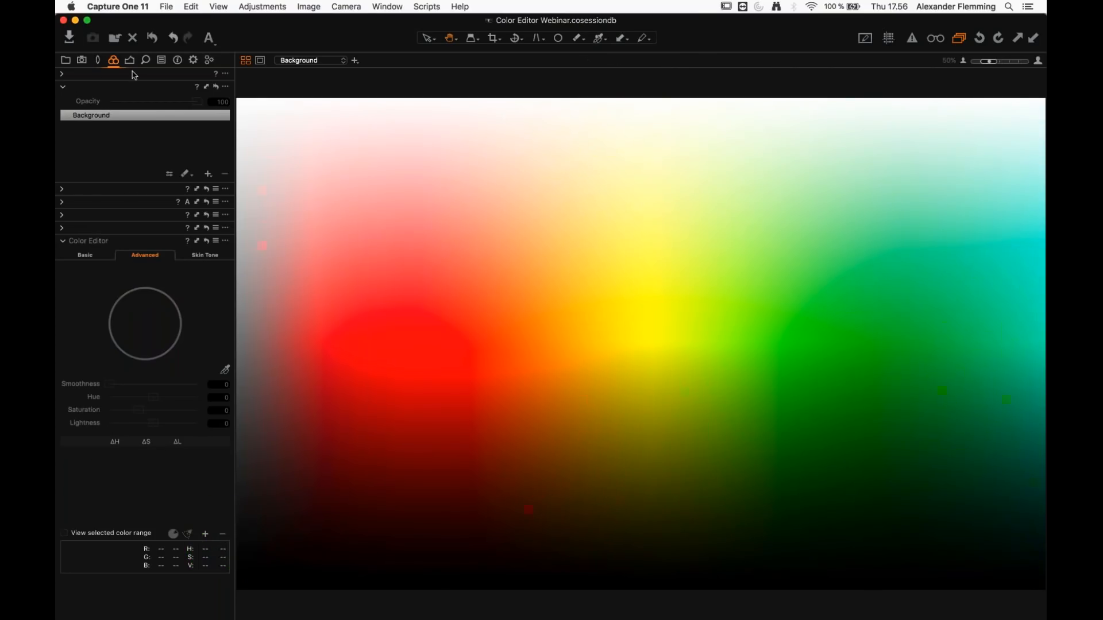
# Step: Try an Exposure saturation of 84 on the zoomed chart, and reset it to 0 with the whole chart and browser shown
pyautogui.click(129, 60)
pyautogui.click(122, 307)
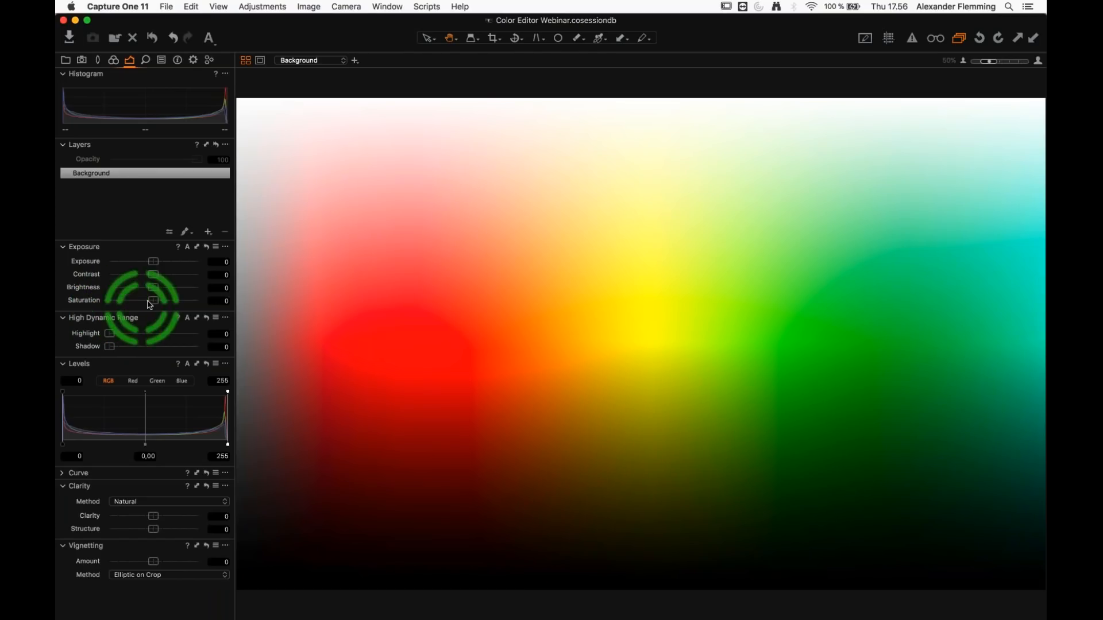
pyautogui.moveTo(125, 306); pyautogui.dragTo(197, 303)
pyautogui.click(382, 351)
pyautogui.moveTo(383, 351)
pyautogui.mouseDown()
pyautogui.moveTo(411, 348)
pyautogui.moveTo(387, 351)
pyautogui.moveTo(399, 361)
pyautogui.moveTo(374, 368)
pyautogui.mouseUp()
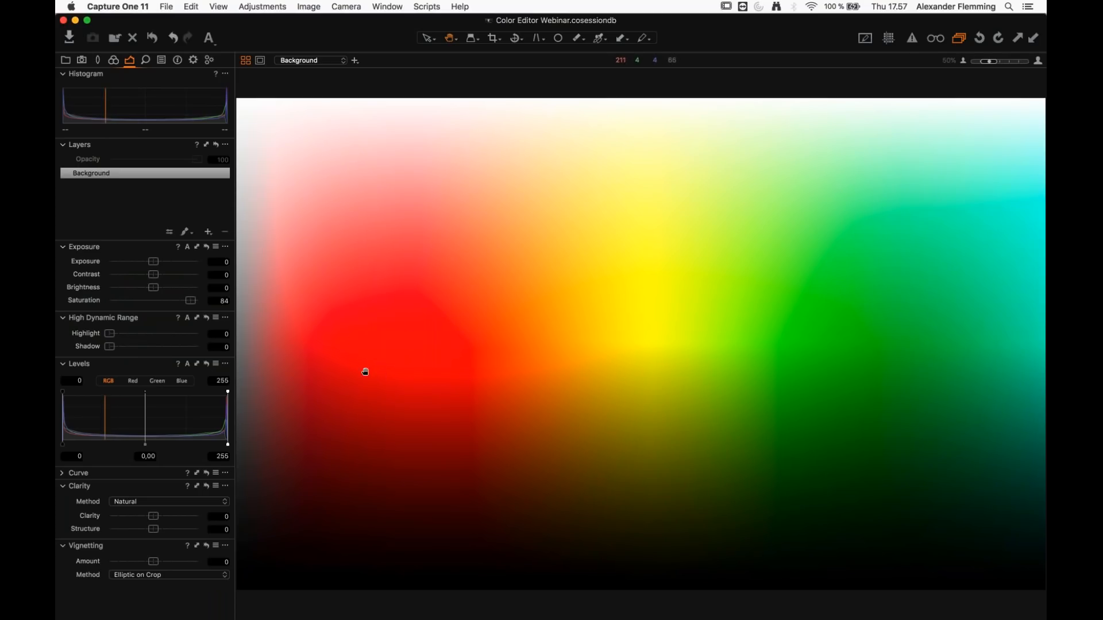
pyautogui.click(157, 303)
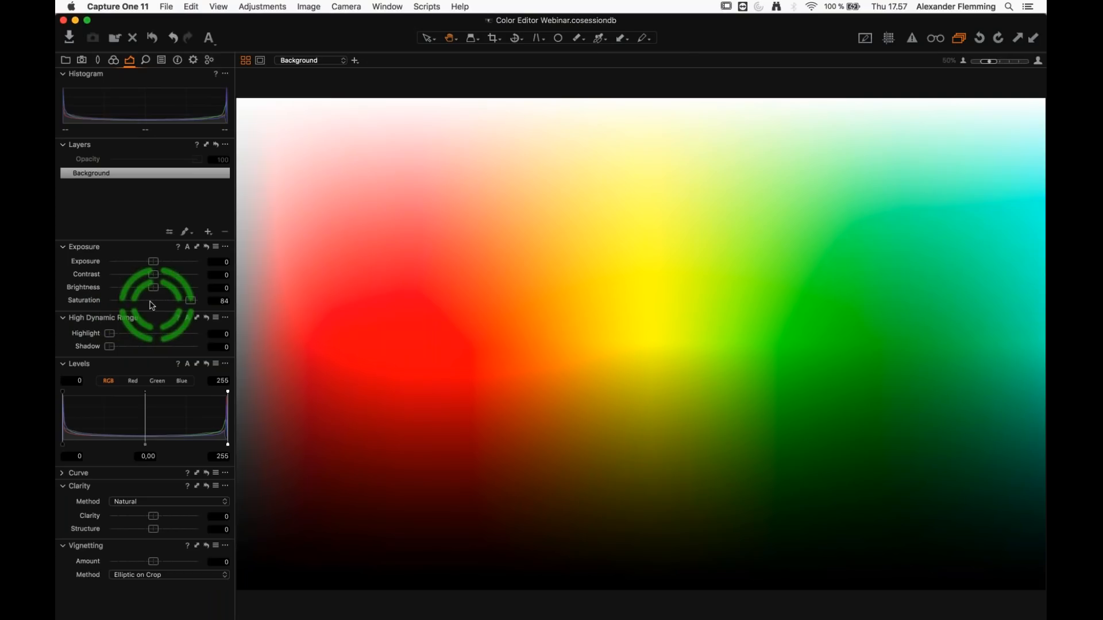
pyautogui.click(328, 308)
pyautogui.doubleClick(328, 308)
pyautogui.press('super+b')
pyautogui.doubleClick(192, 301)
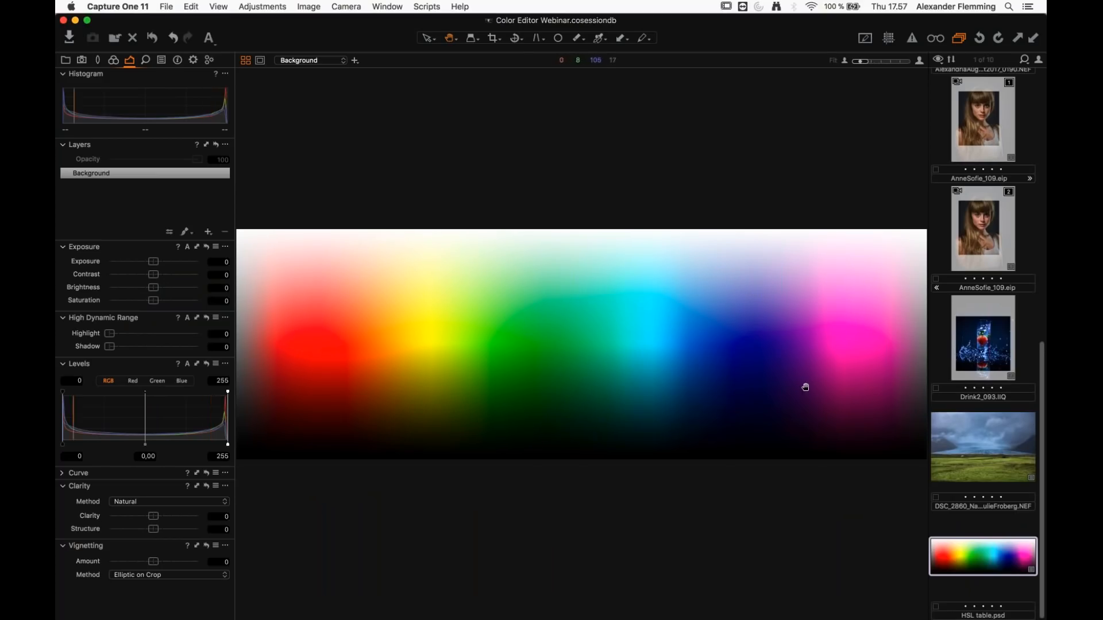
# Step: View the boxing gloves photo with the browser hidden, and bring the browser back
pyautogui.scroll(2, 983, 318)
pyautogui.scroll(6, 983, 317)
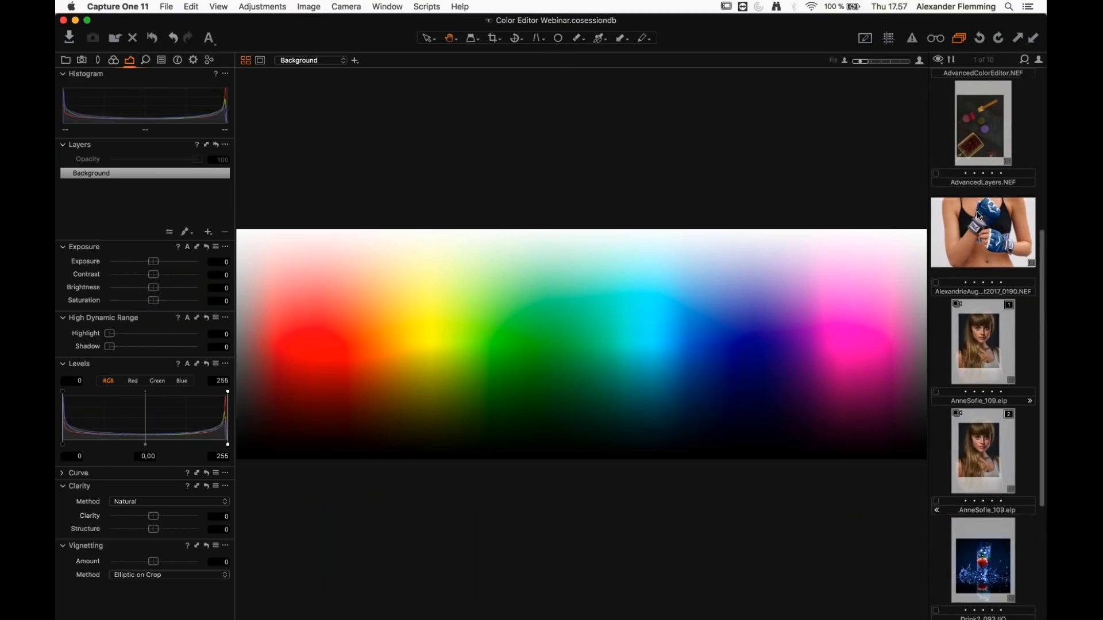
pyautogui.click(979, 216)
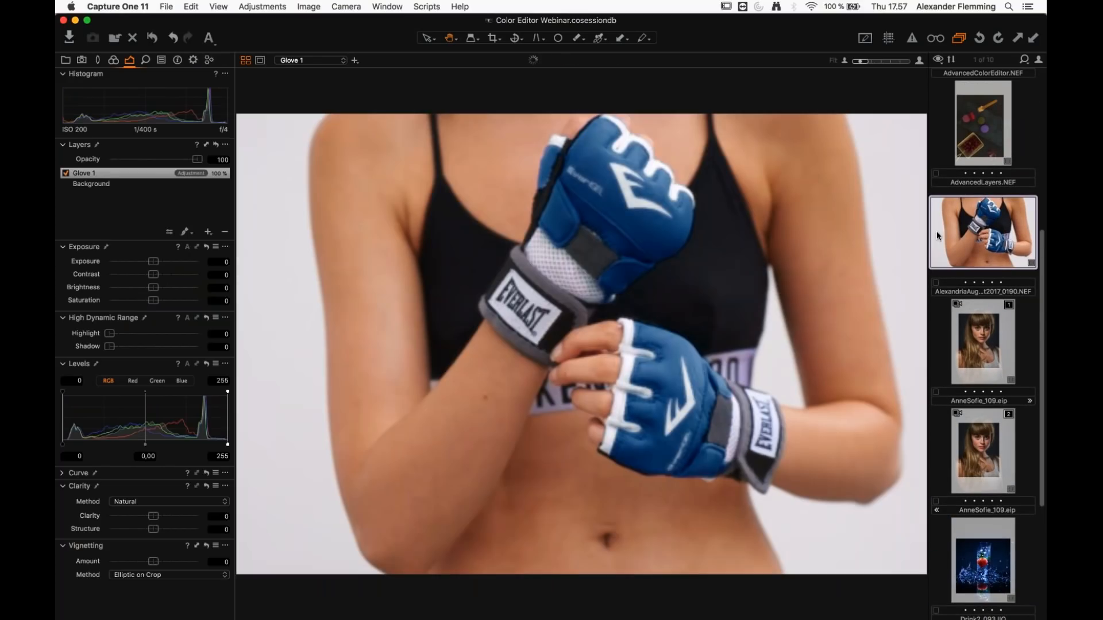
pyautogui.press('super+b')
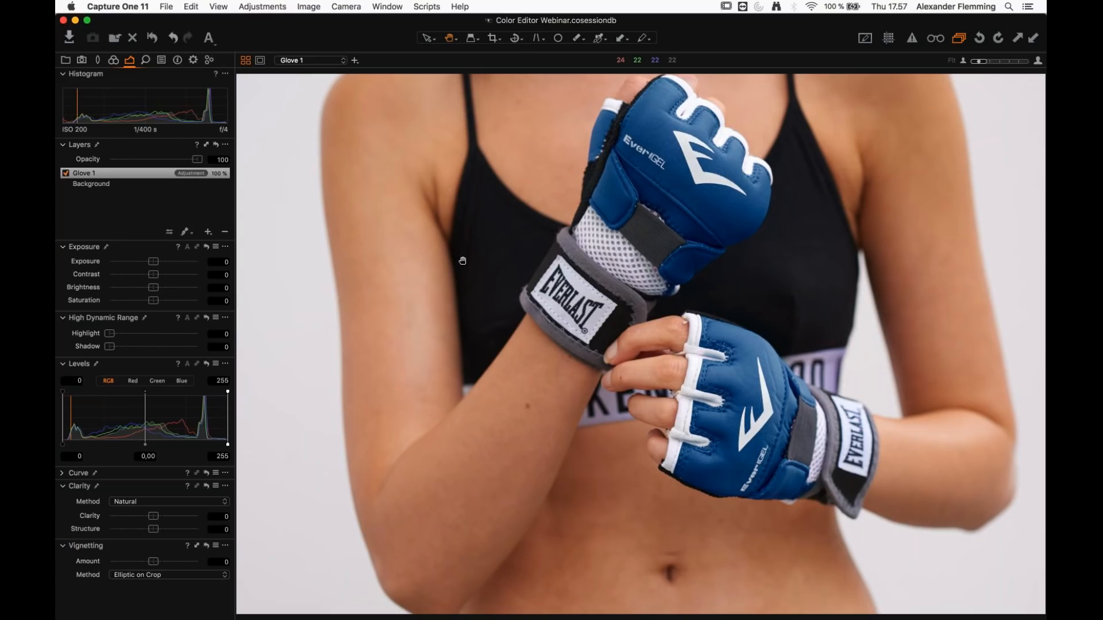
pyautogui.press('super+shift+b')
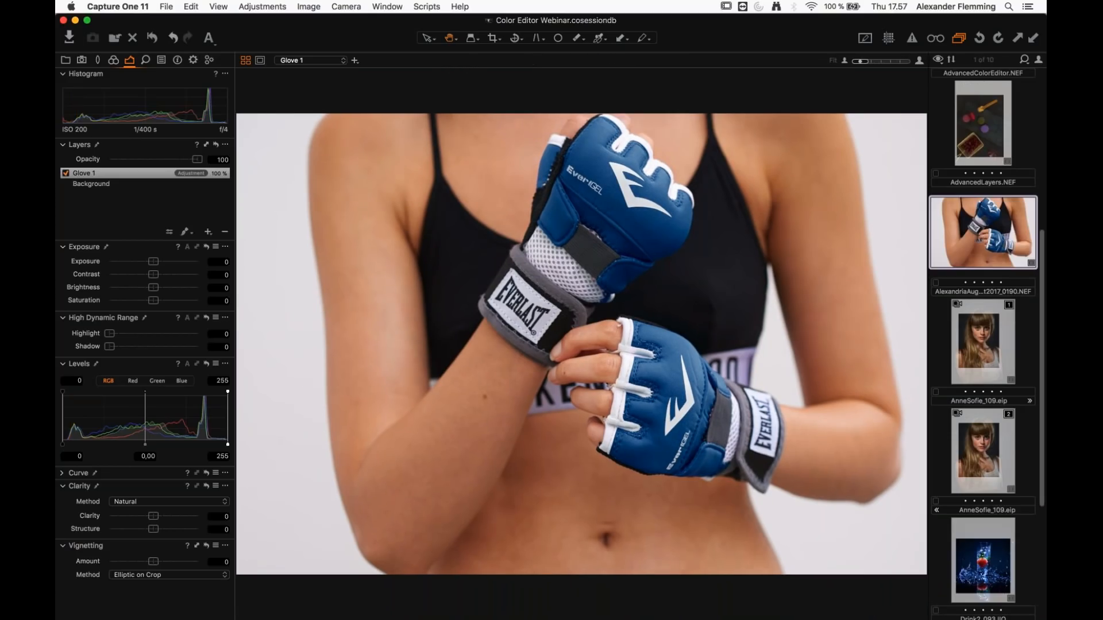
# Step: Compare the two variants of the long-haired woman's portrait side by side, switching between the primary view and the multi view
pyautogui.click(982, 345)
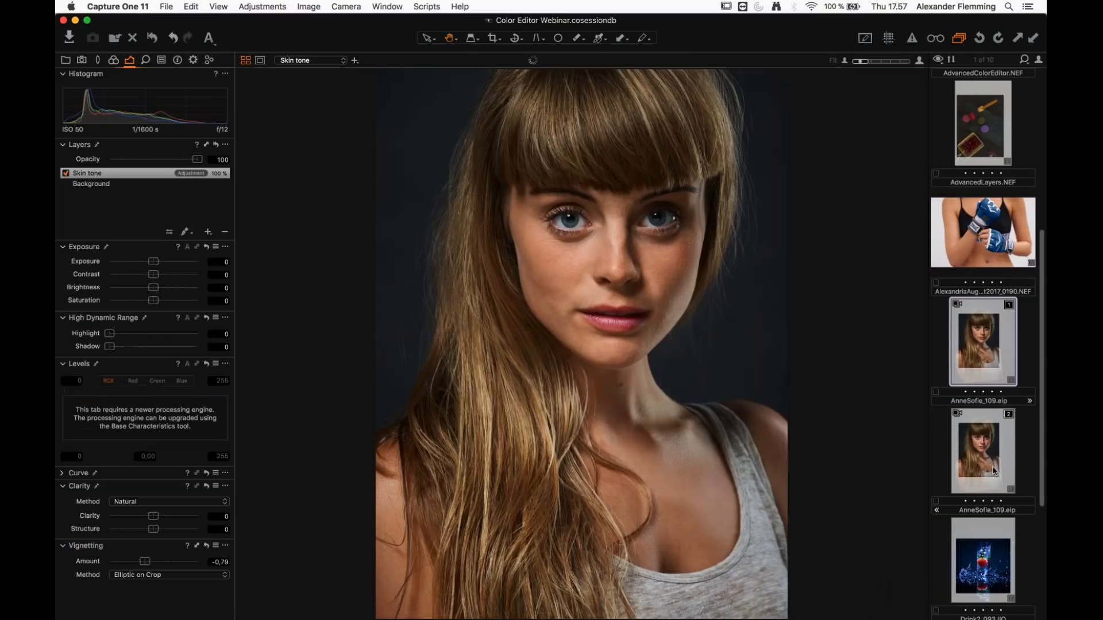
pyautogui.keyDown('super'); pyautogui.click(953, 443); pyautogui.keyUp('super')
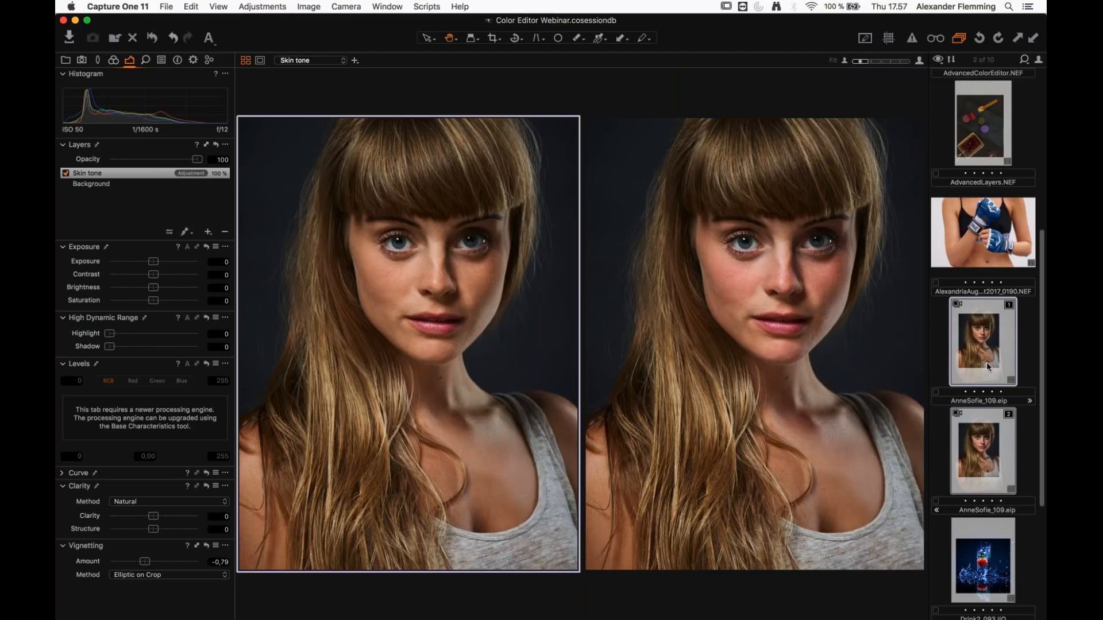
pyautogui.click(245, 61)
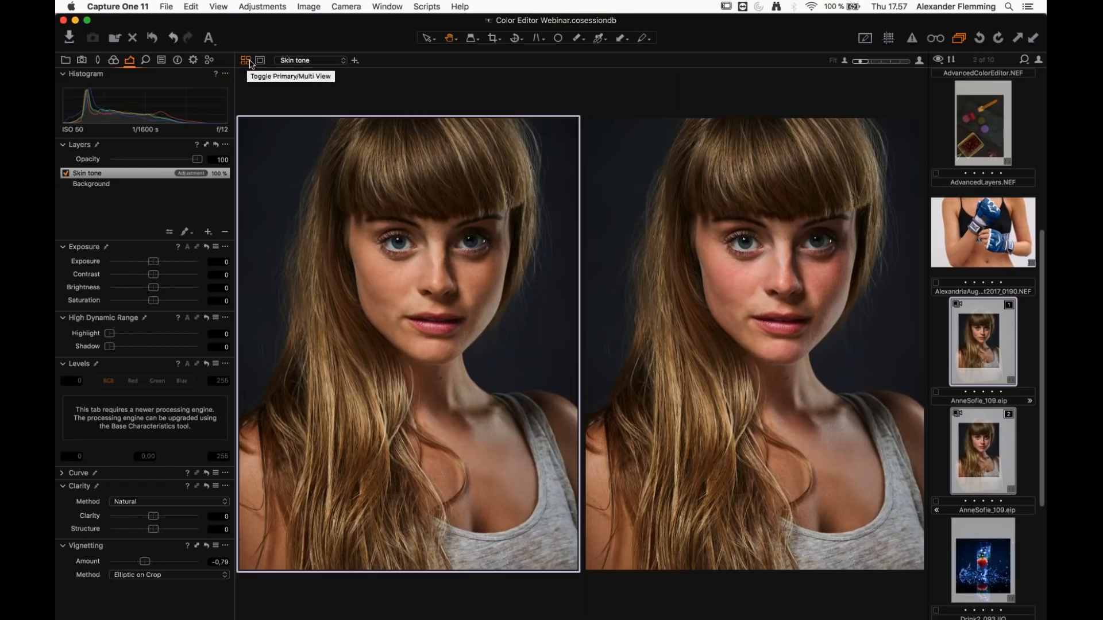
pyautogui.click(254, 59)
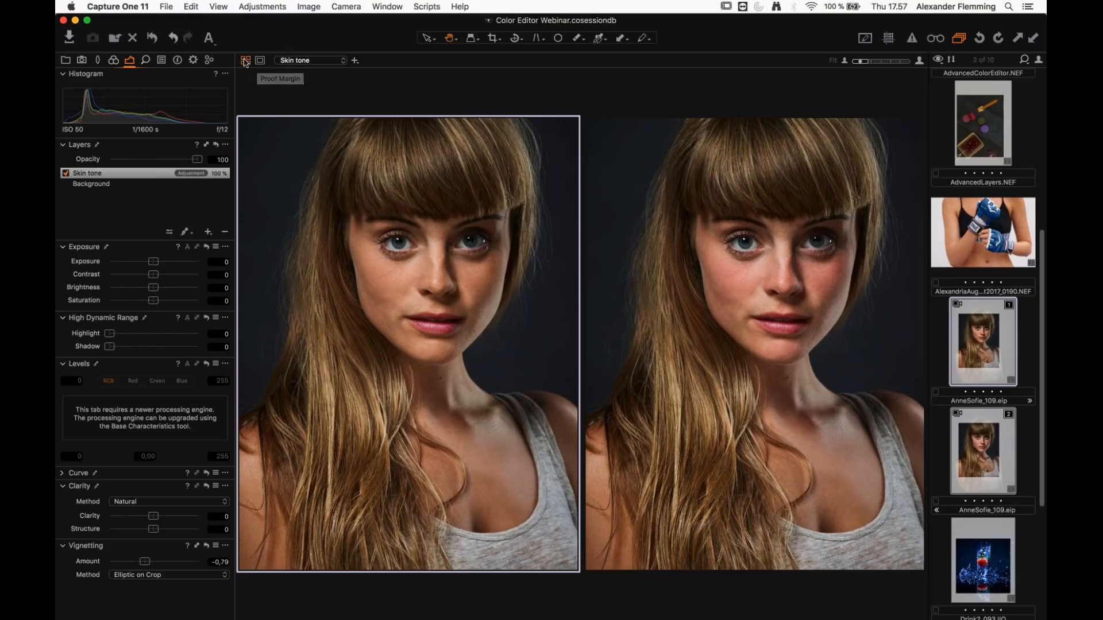
pyautogui.click(245, 60)
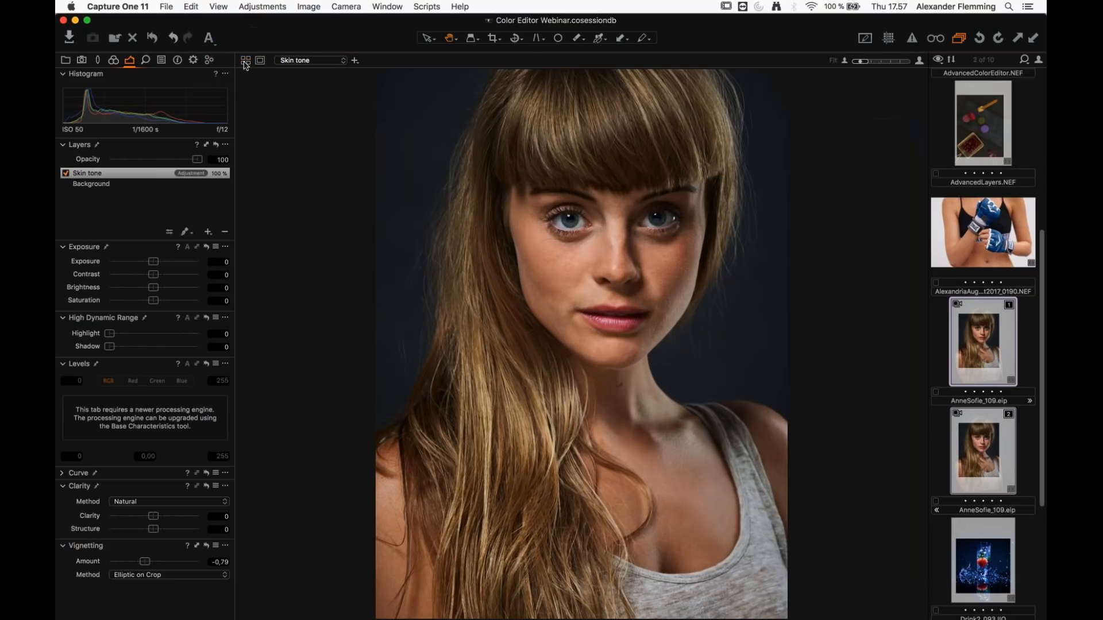
pyautogui.click(246, 61)
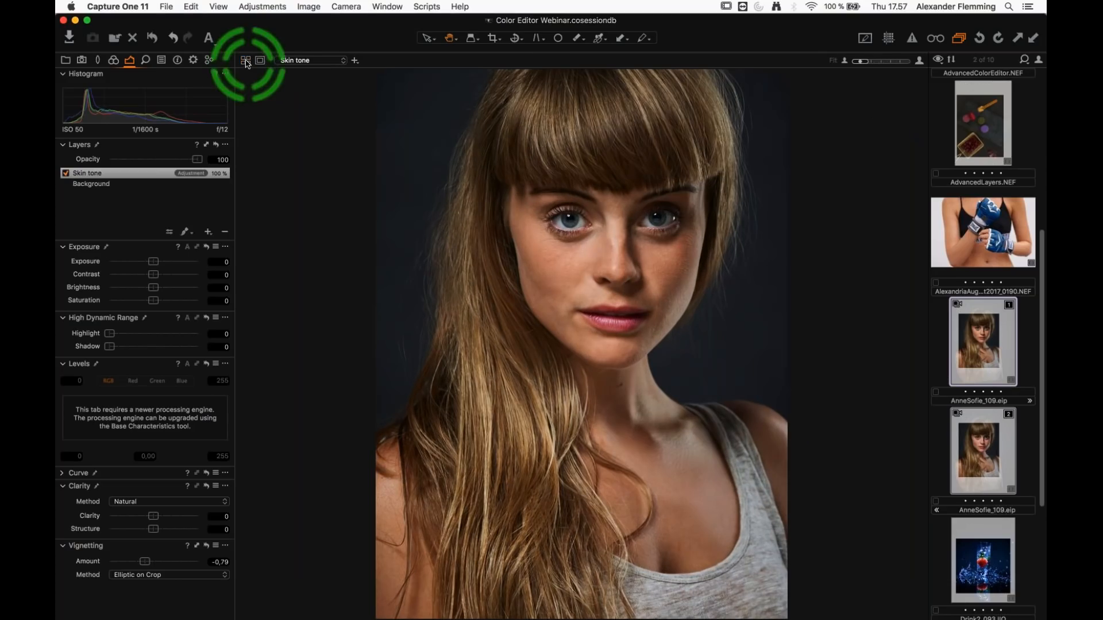
pyautogui.click(979, 323)
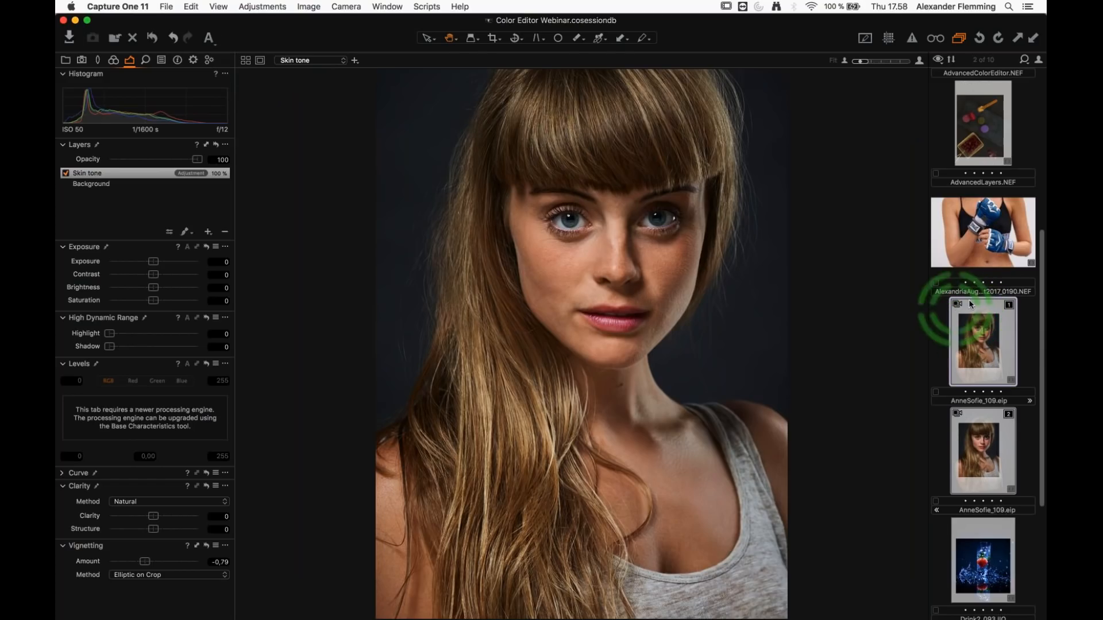
pyautogui.click(303, 118)
pyautogui.click(245, 61)
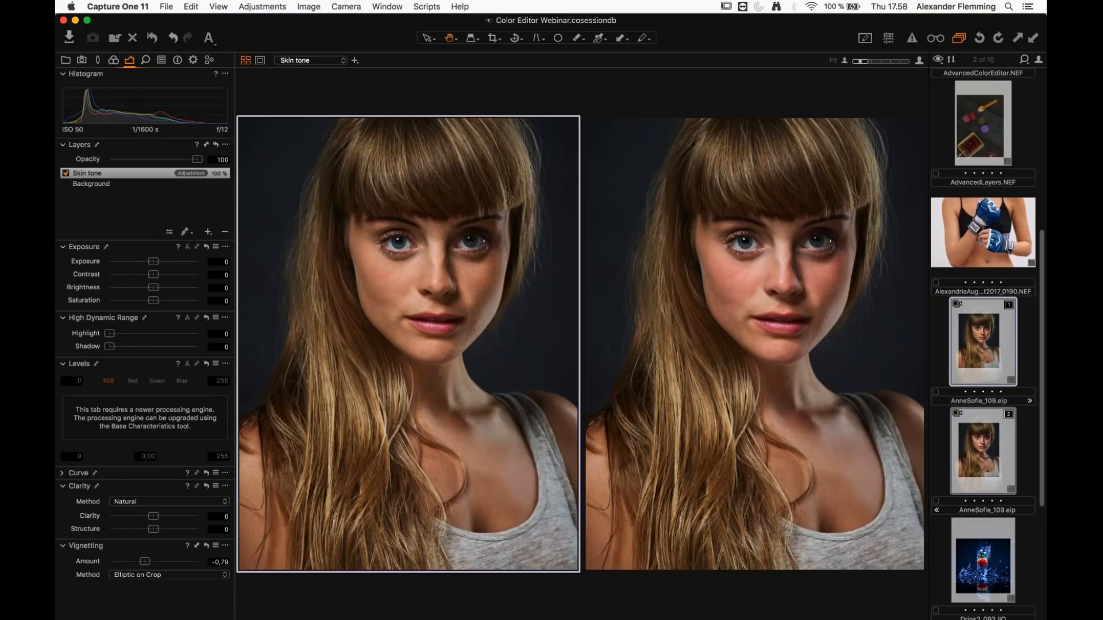
# Step: Look over the color, exposure and details tools for the portrait, and expand the Color Editor
pyautogui.click(115, 61)
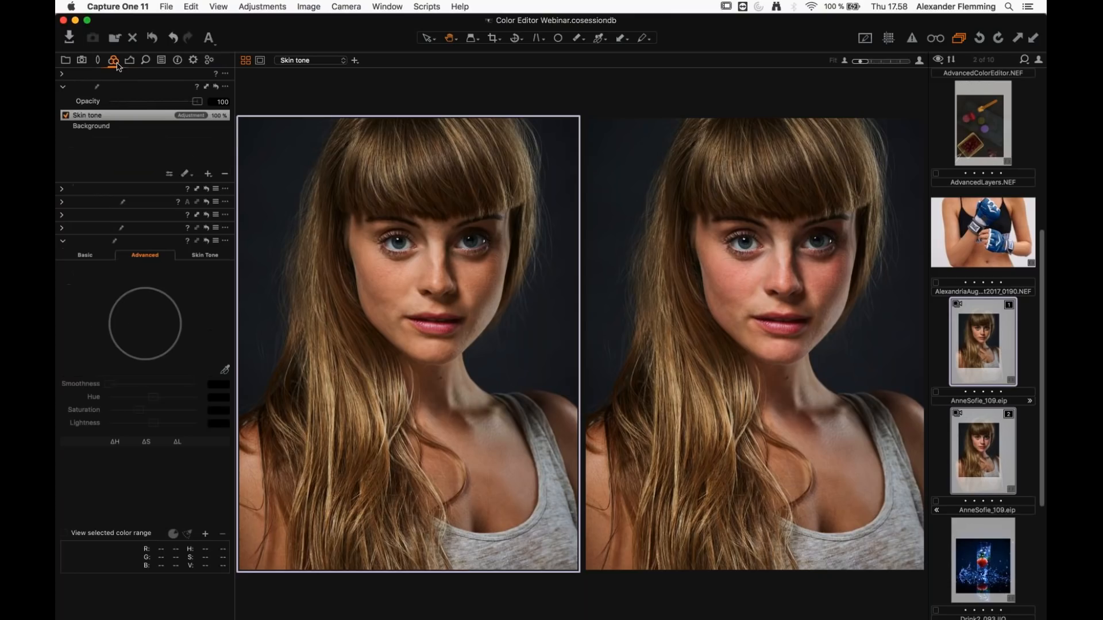
pyautogui.click(129, 61)
pyautogui.click(115, 61)
pyautogui.click(146, 61)
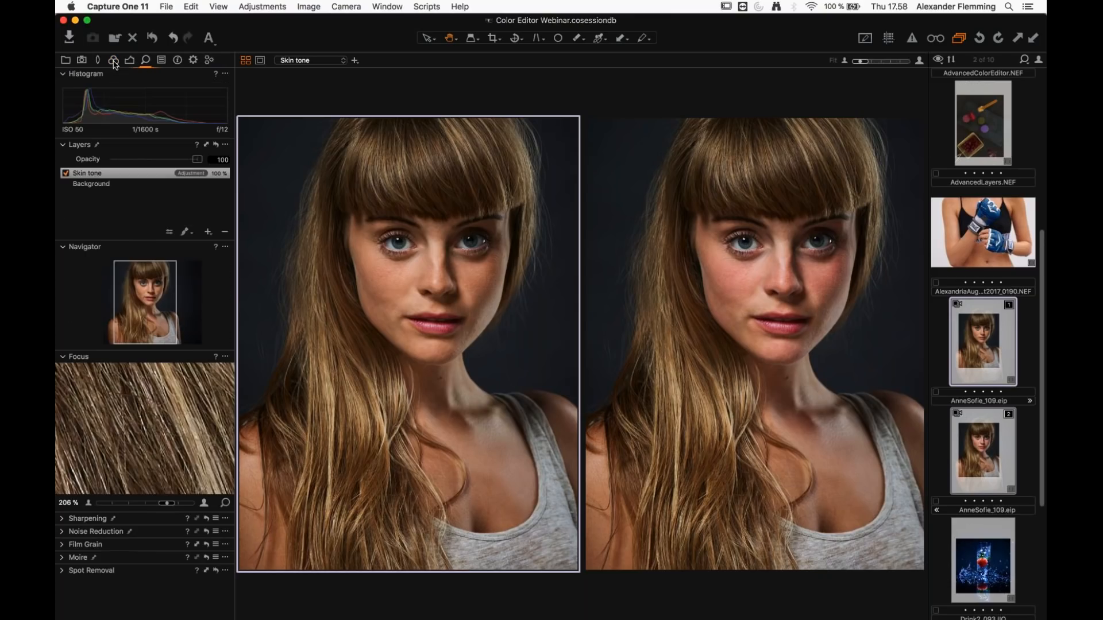
pyautogui.click(114, 62)
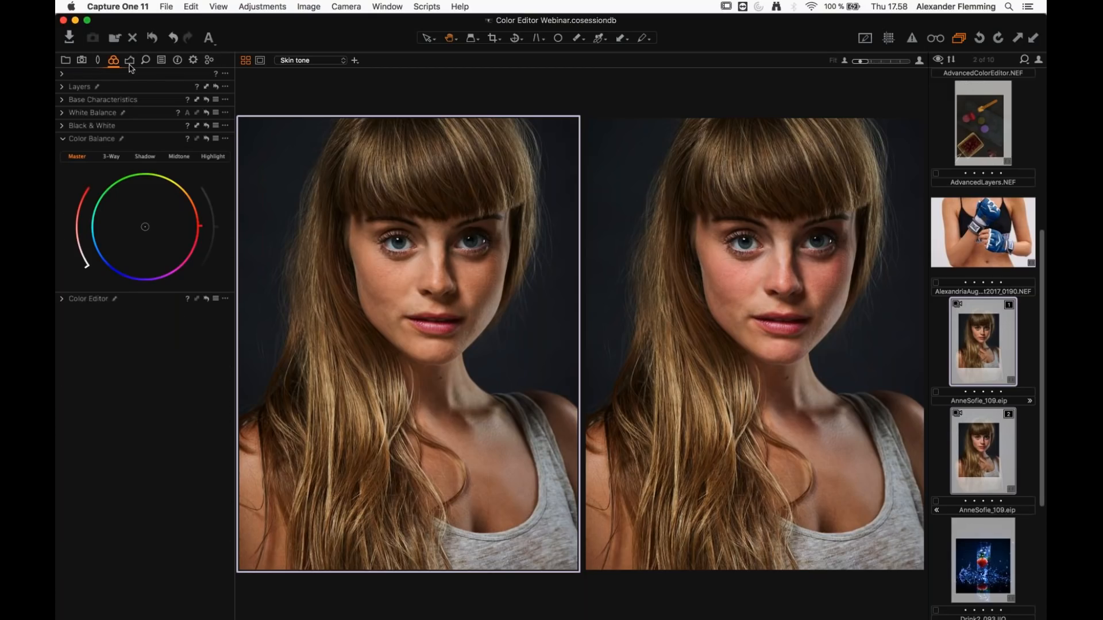
pyautogui.click(128, 294)
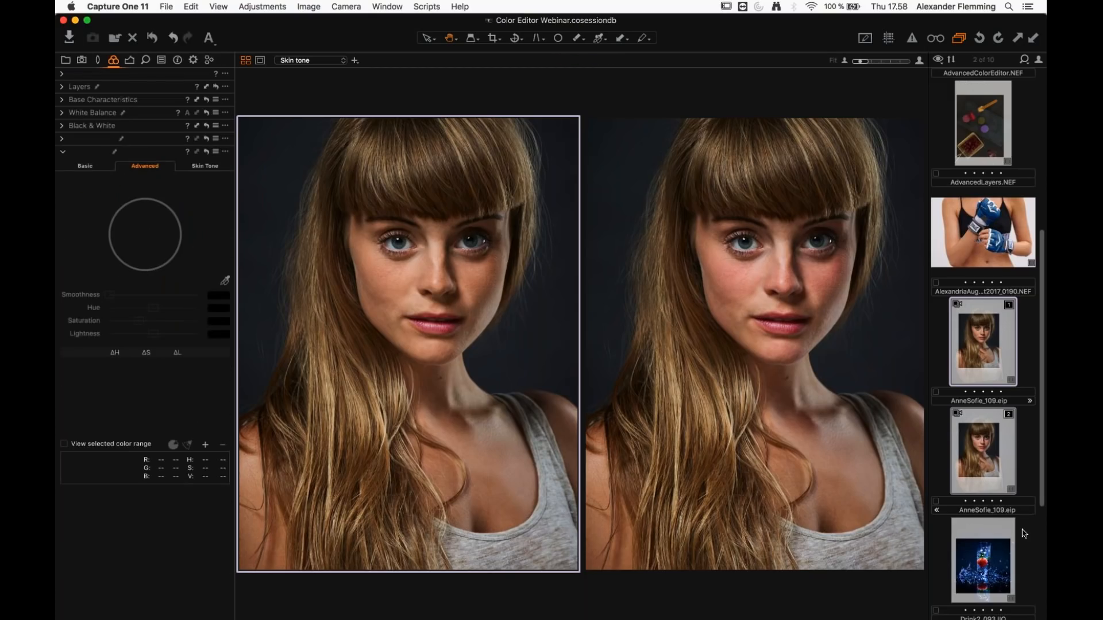
# Step: Display HSL table.psd with the browser hidden, and expand the Histogram
pyautogui.scroll(-5, 1011, 517)
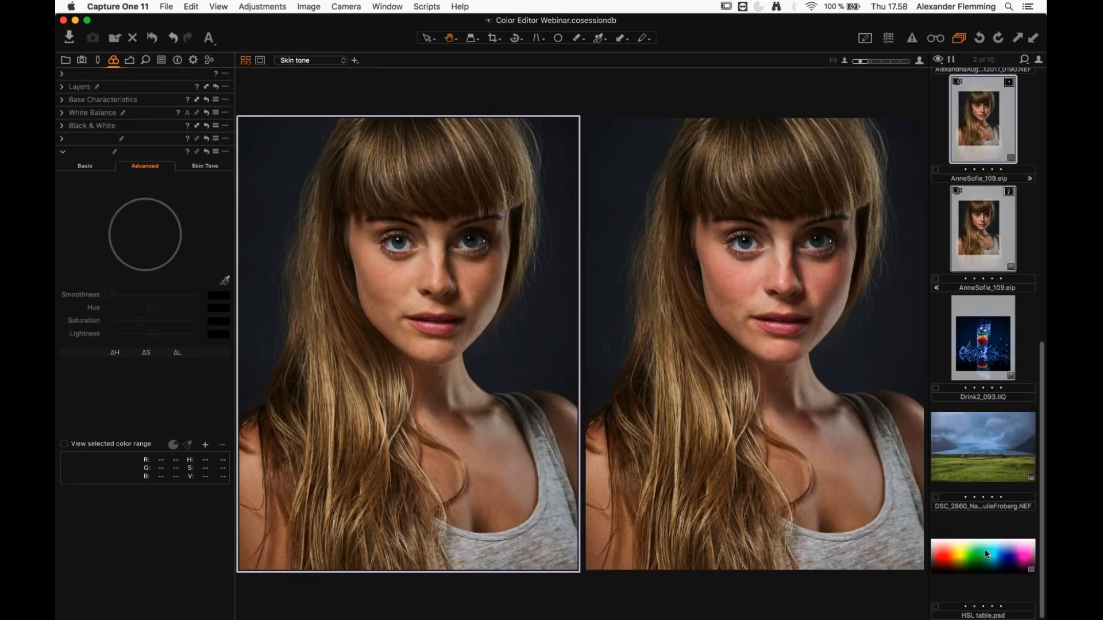
pyautogui.click(984, 549)
pyautogui.press('super+b')
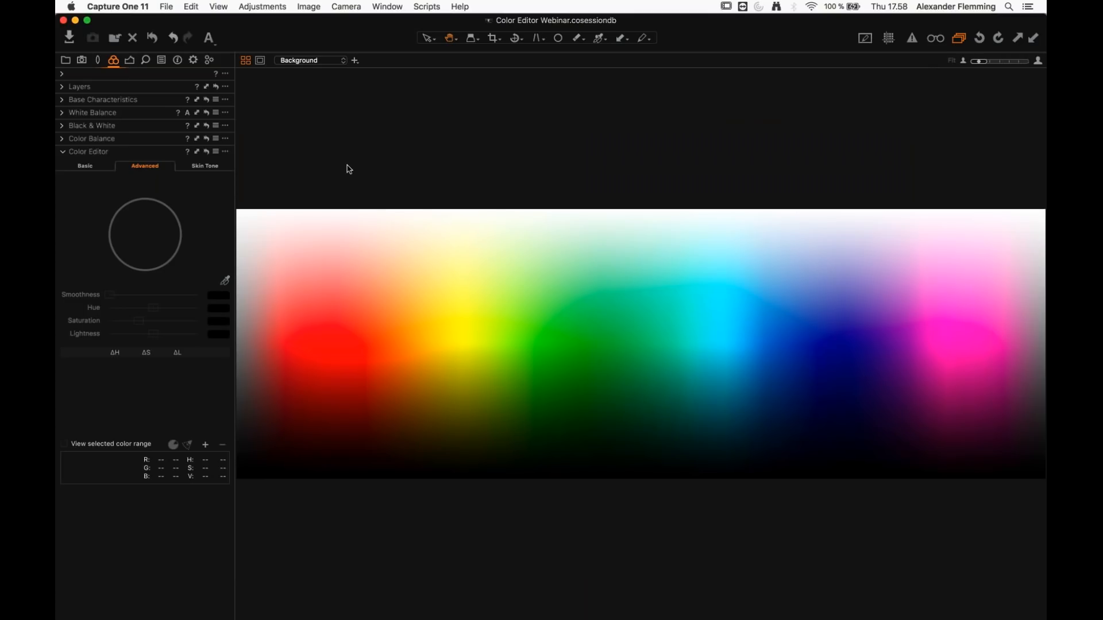
pyautogui.click(74, 75)
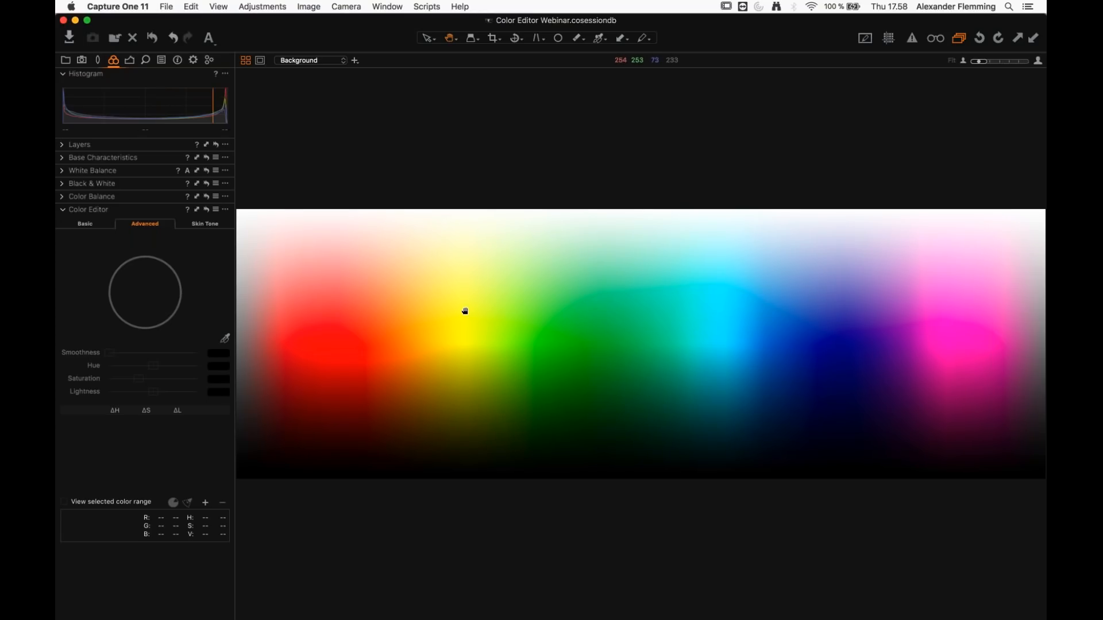
pyautogui.press('super+Tab')
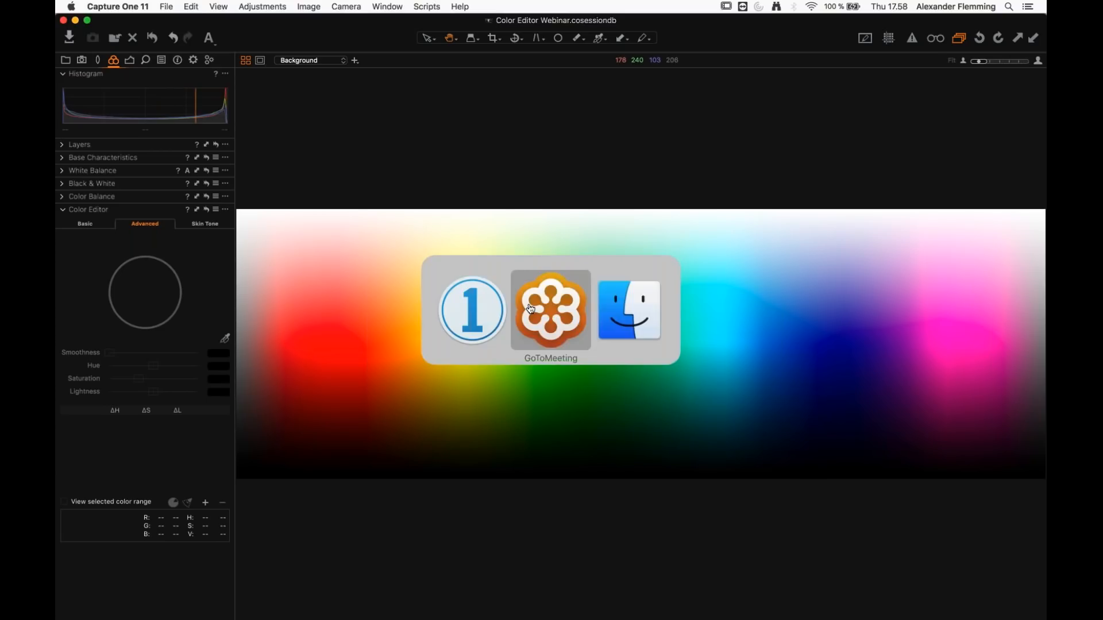
pyautogui.click(674, 132)
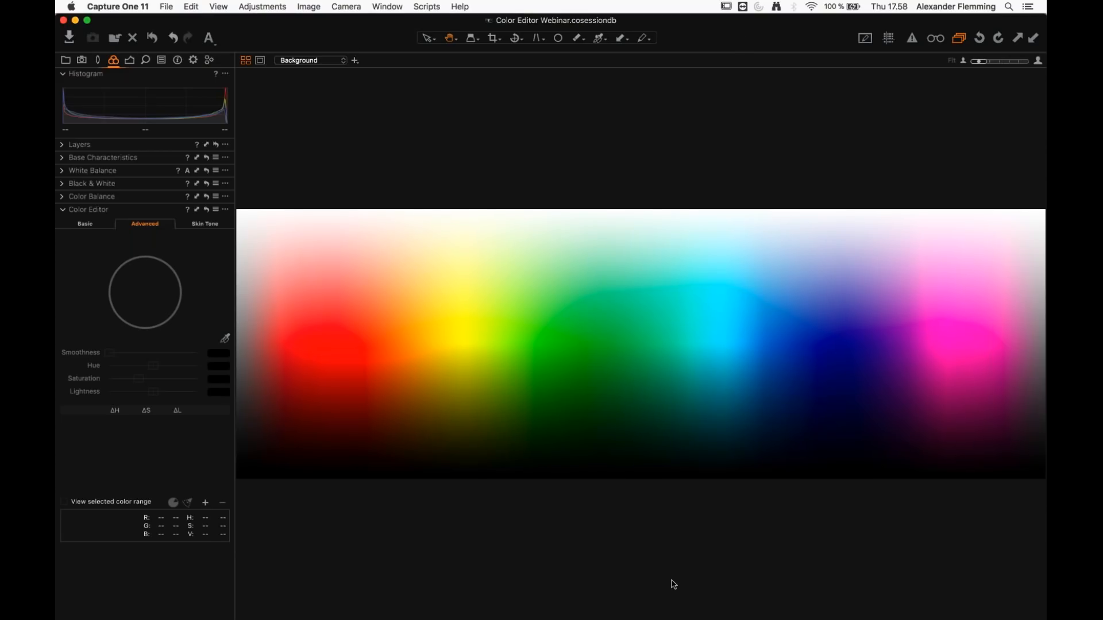
# Step: Show the browser and view the green landscape photo with its Color Editor corrections
pyautogui.press('super+b')
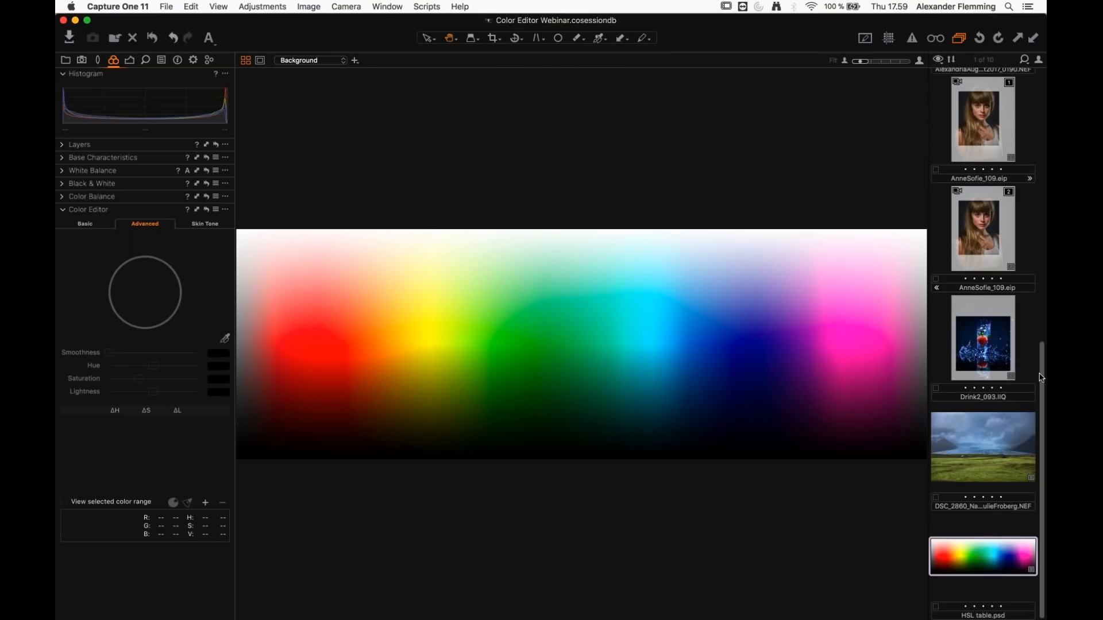
pyautogui.moveTo(1040, 381); pyautogui.dragTo(1001, 442)
pyautogui.click(997, 476)
pyautogui.moveTo(1042, 360); pyautogui.dragTo(1043, 86)
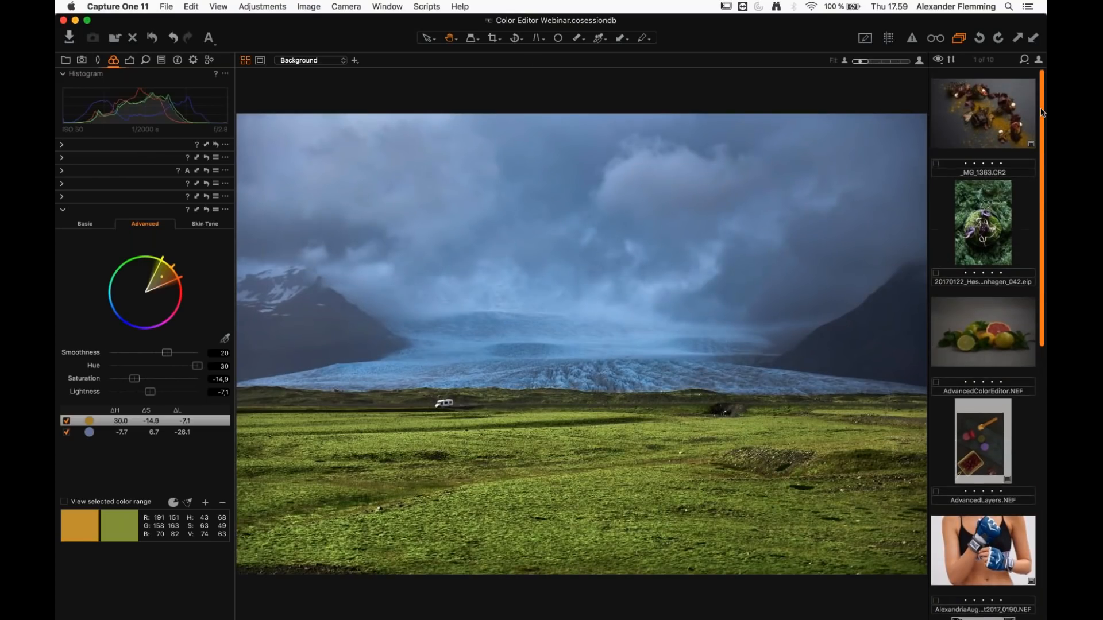
# Step: Sample the skin of the upper arm in the boxing gloves photo with the Color Editor's Skin Tone mode
pyautogui.click(982, 521)
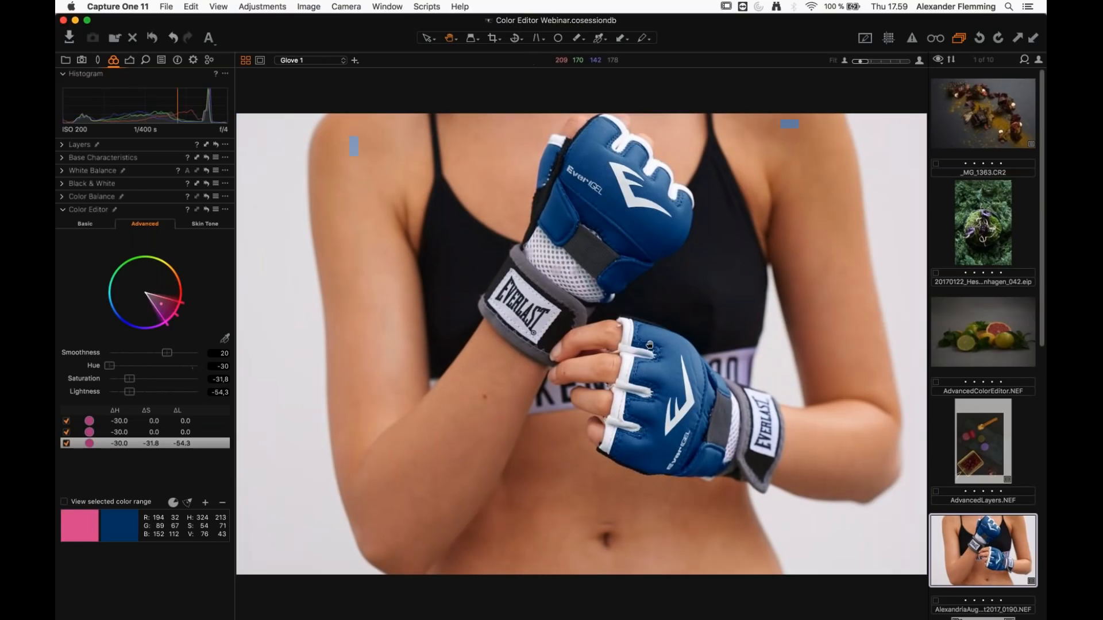
pyautogui.press('super+b')
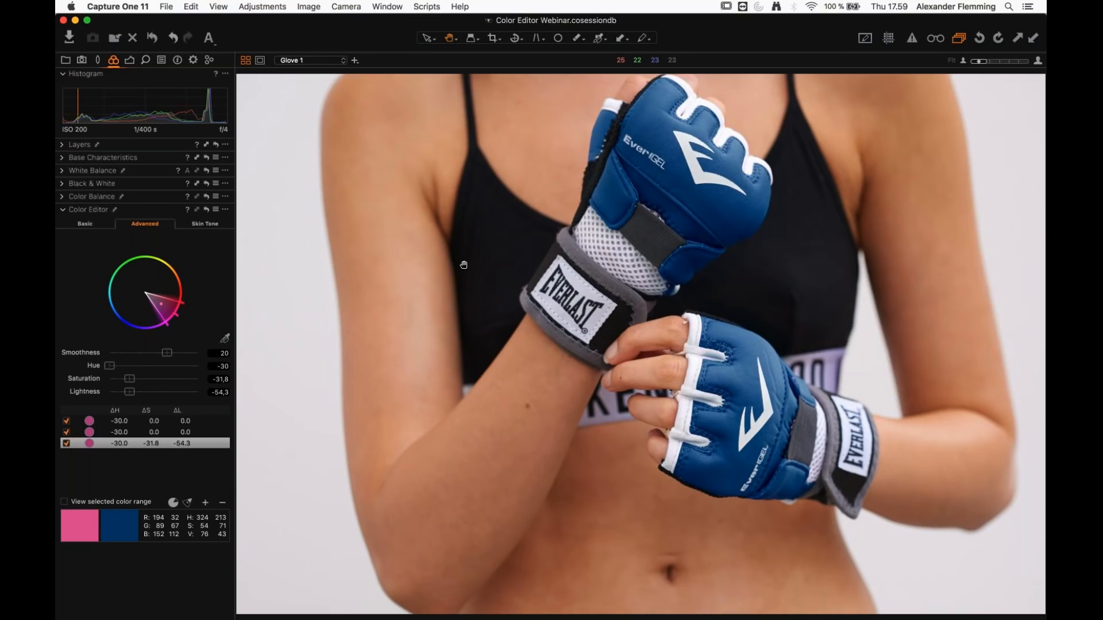
pyautogui.click(199, 225)
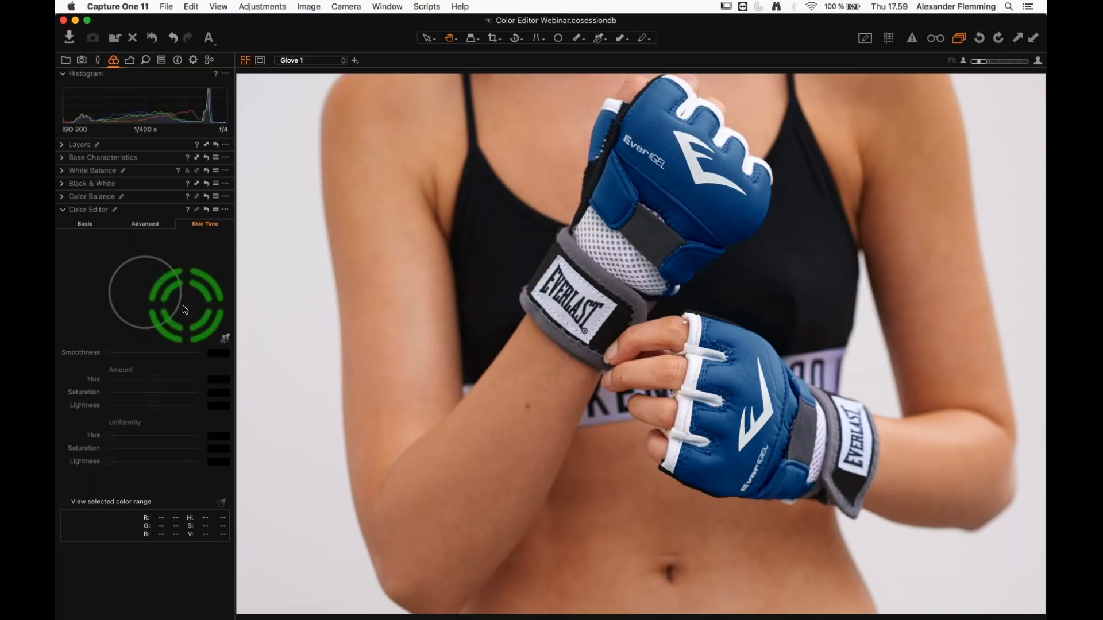
pyautogui.click(225, 337)
pyautogui.click(397, 238)
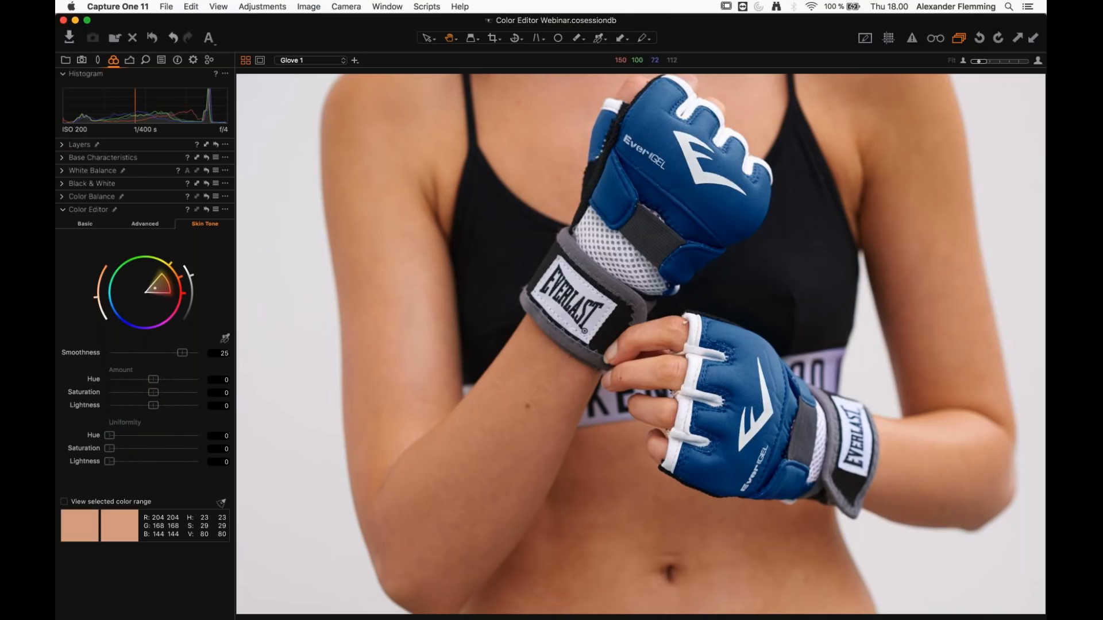
pyautogui.press('super+b')
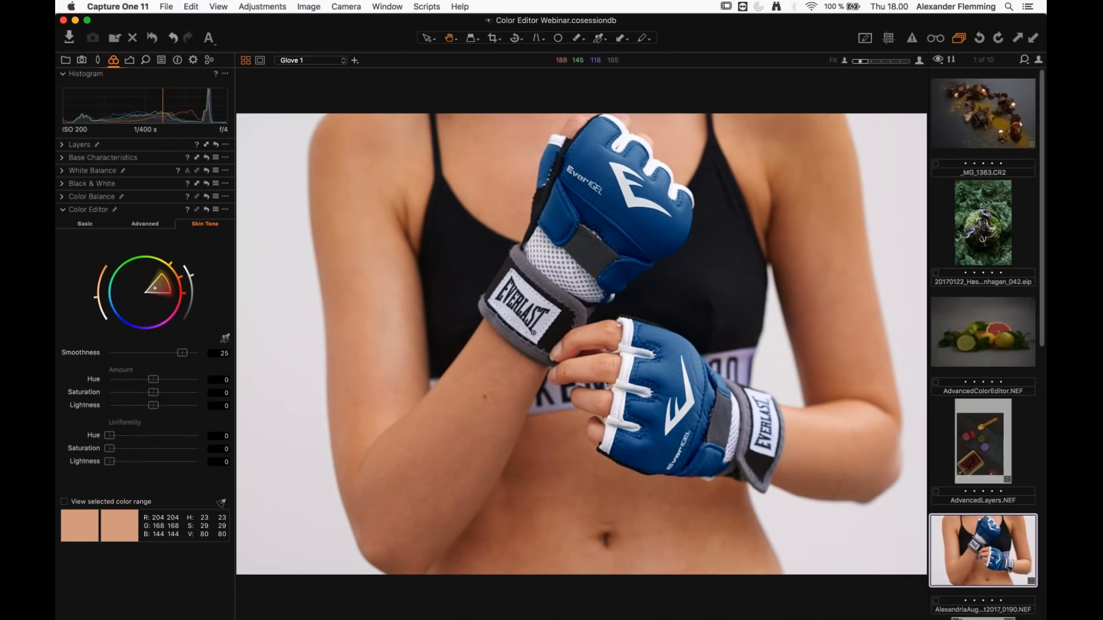
# Step: Look through the help and application commands for the keyboard shortcut summary and shortcut editing options
pyautogui.press('super+shift+slash')
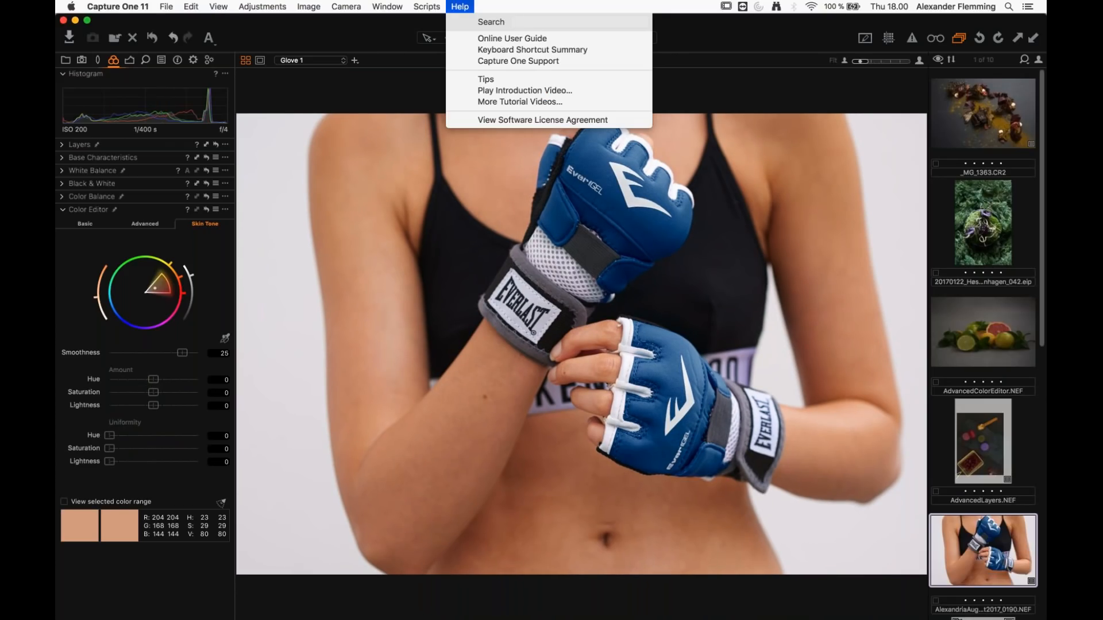
pyautogui.click(470, 8)
pyautogui.click(470, 8)
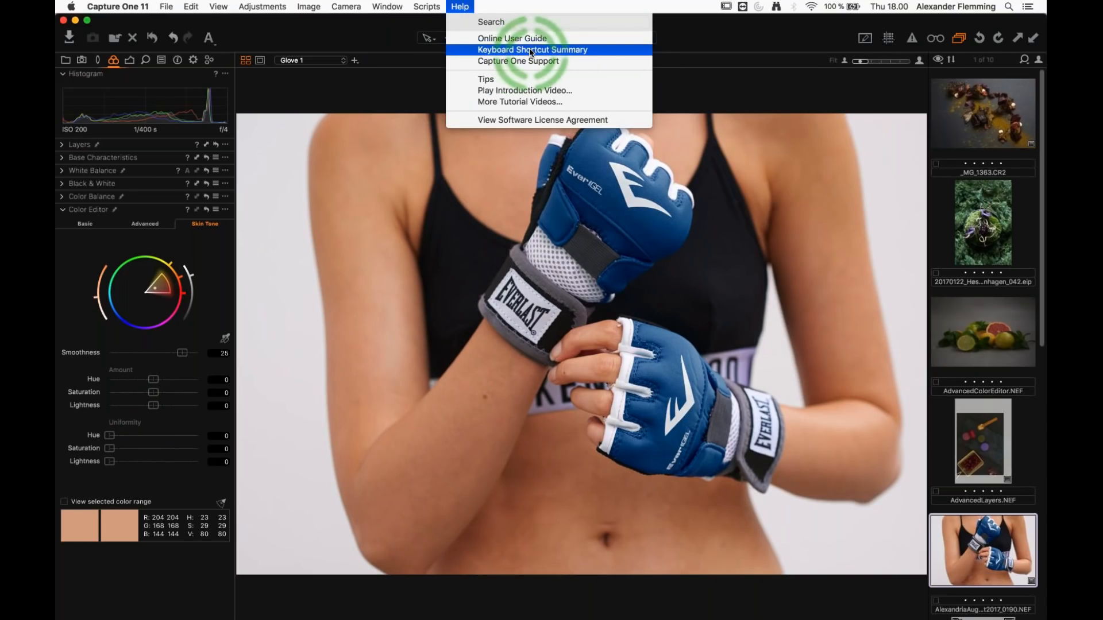
pyautogui.click(118, 6)
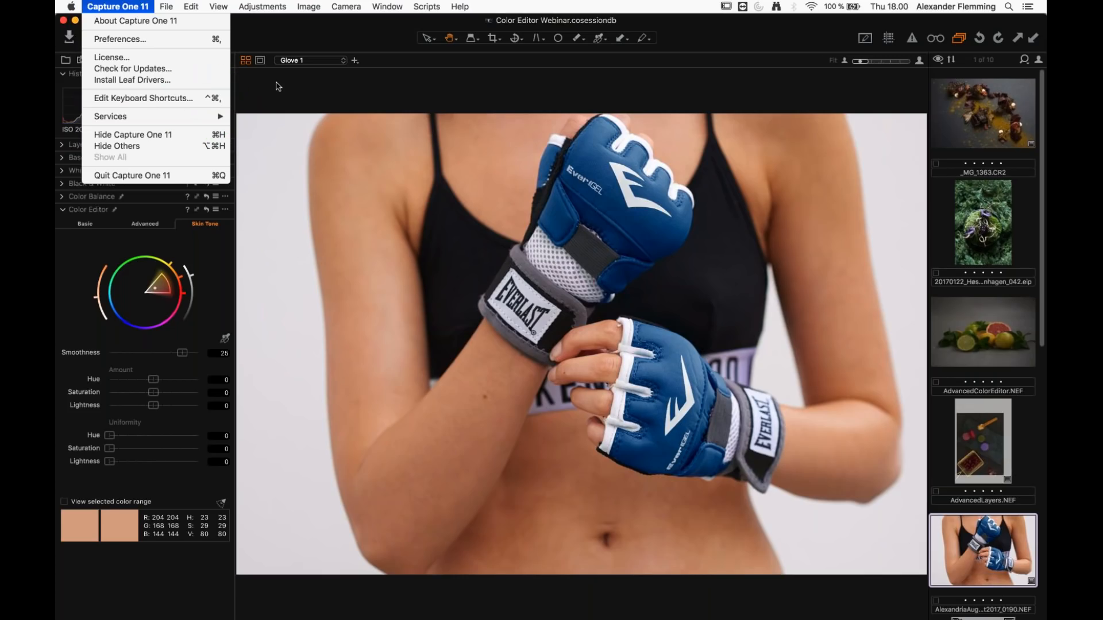
pyautogui.click(305, 38)
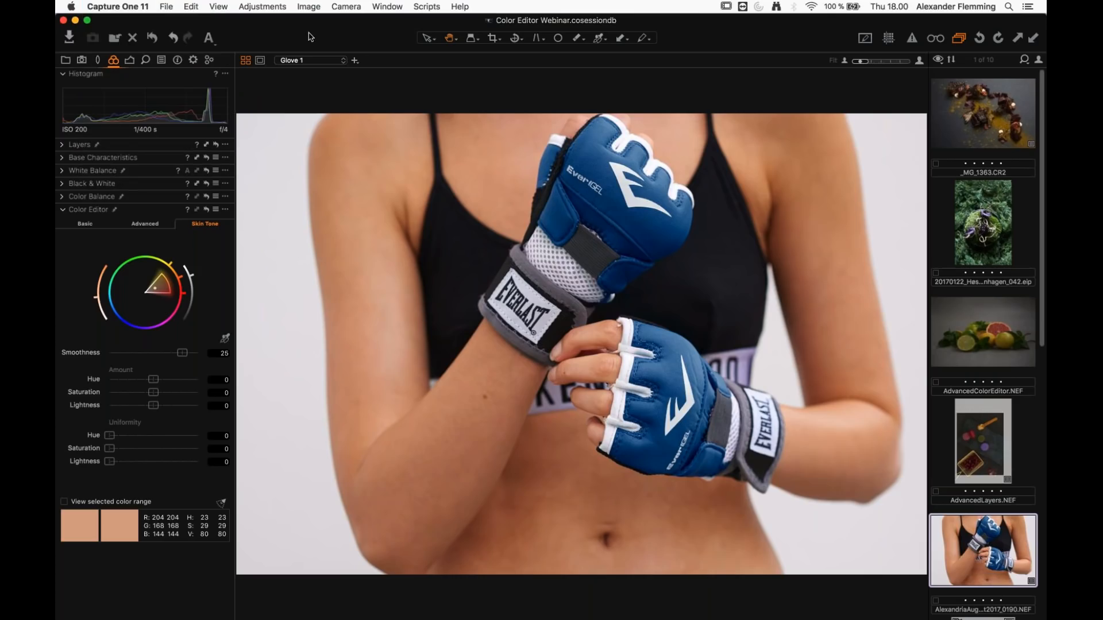